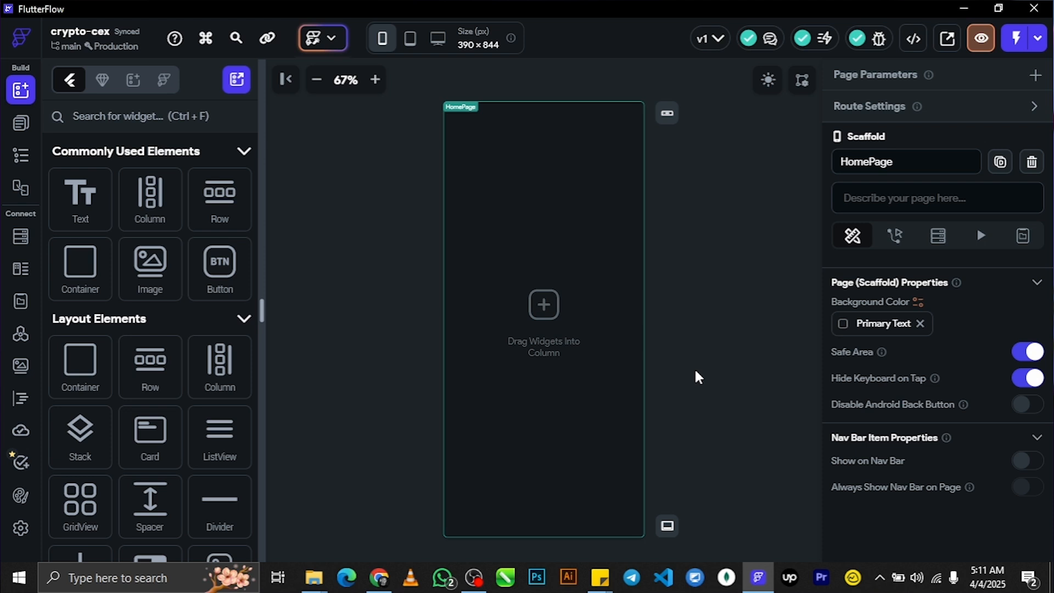
Step: Switch to Chrome and open the Trading API page from the products on the CEX.IO website
{"action": "left_click", "coordinate": [379, 577]}
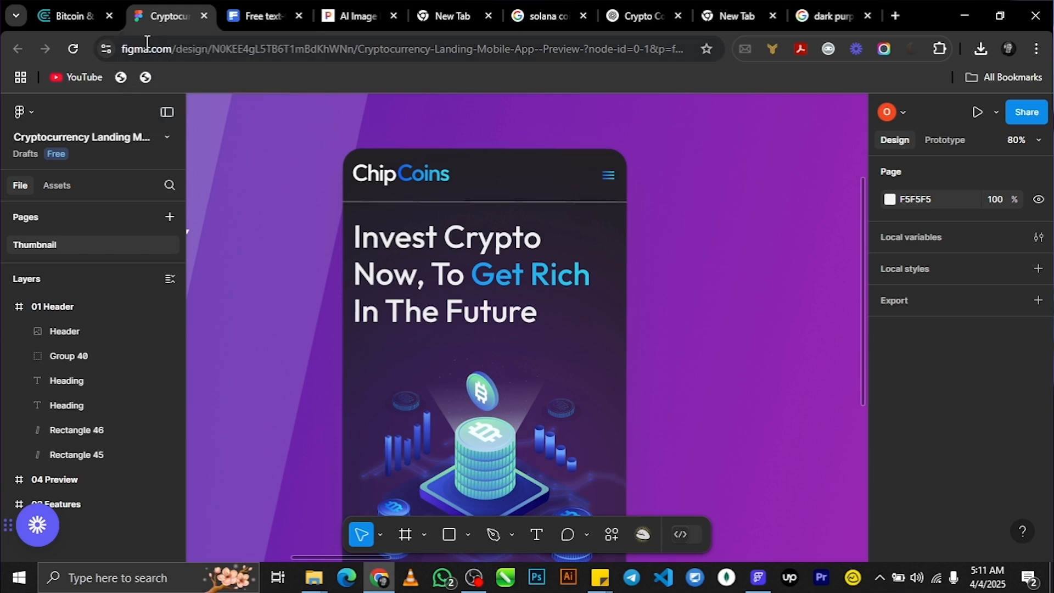
{"action": "left_click", "coordinate": [76, 11]}
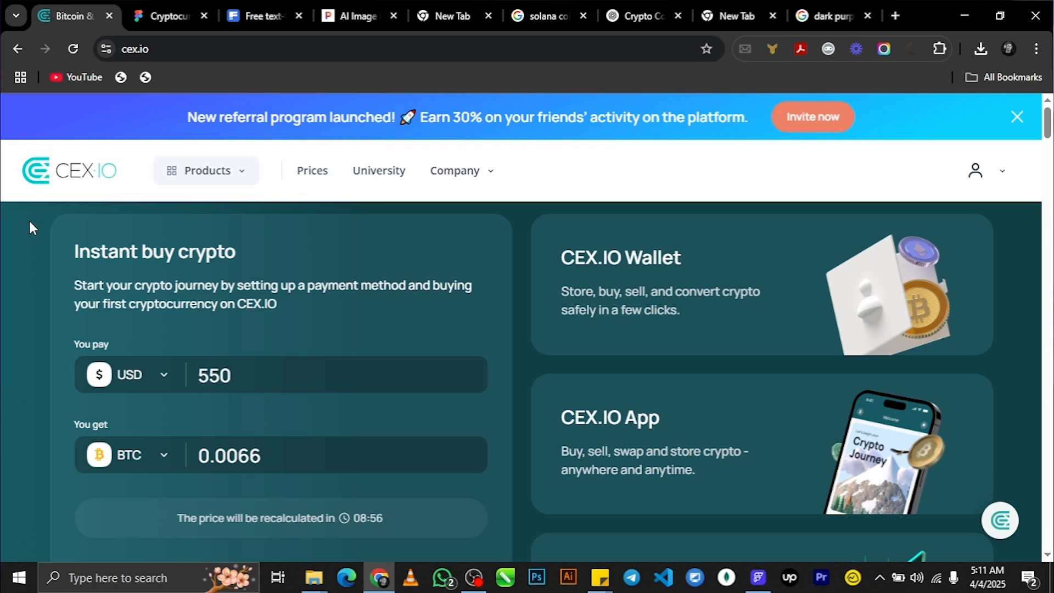
{"action": "mouse_move", "coordinate": [222, 186]}
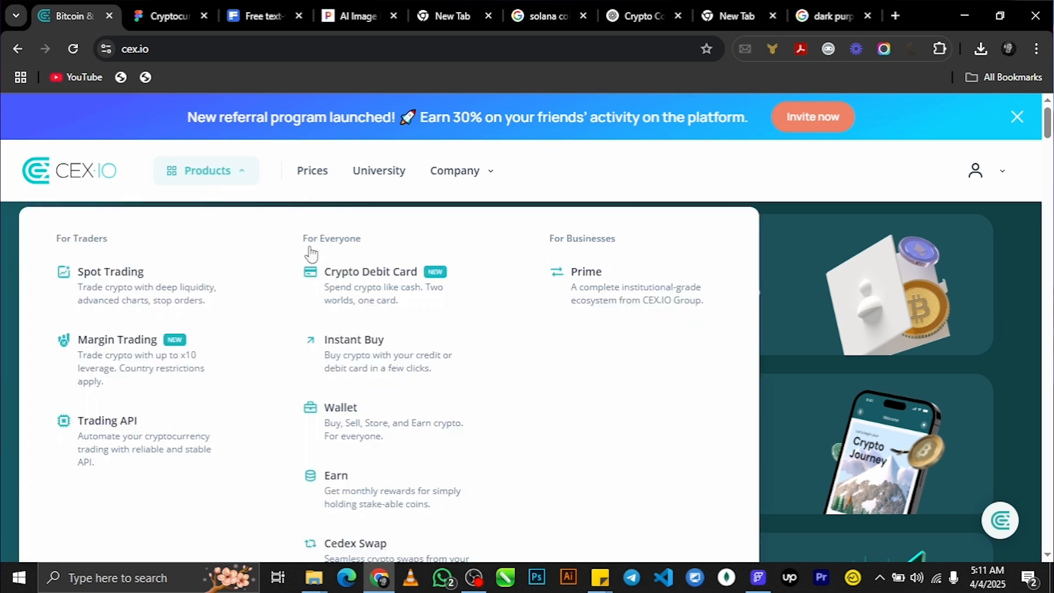
{"action": "left_click", "coordinate": [157, 443]}
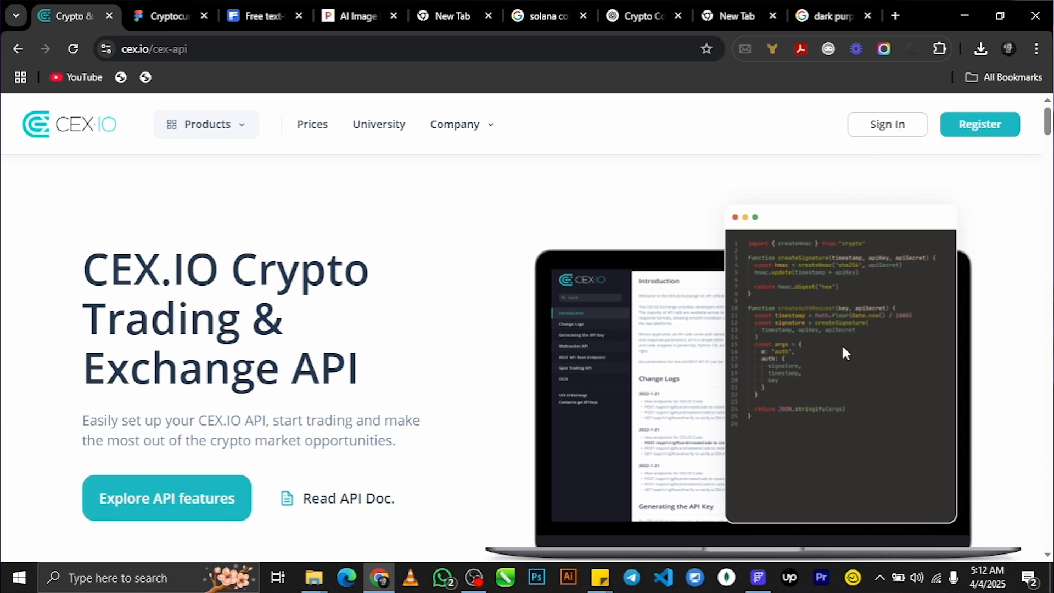
Step: Switch to FlutterFlow, delete the Column from HomePage, and turn off the page's Safe Area
{"action": "left_click", "coordinate": [758, 577]}
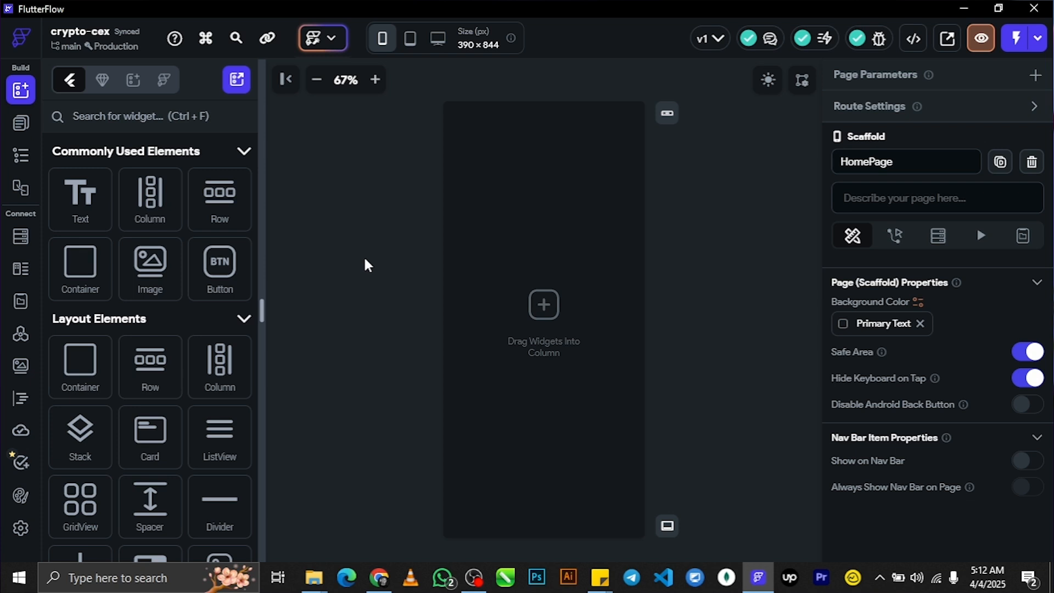
{"action": "left_click", "coordinate": [519, 301]}
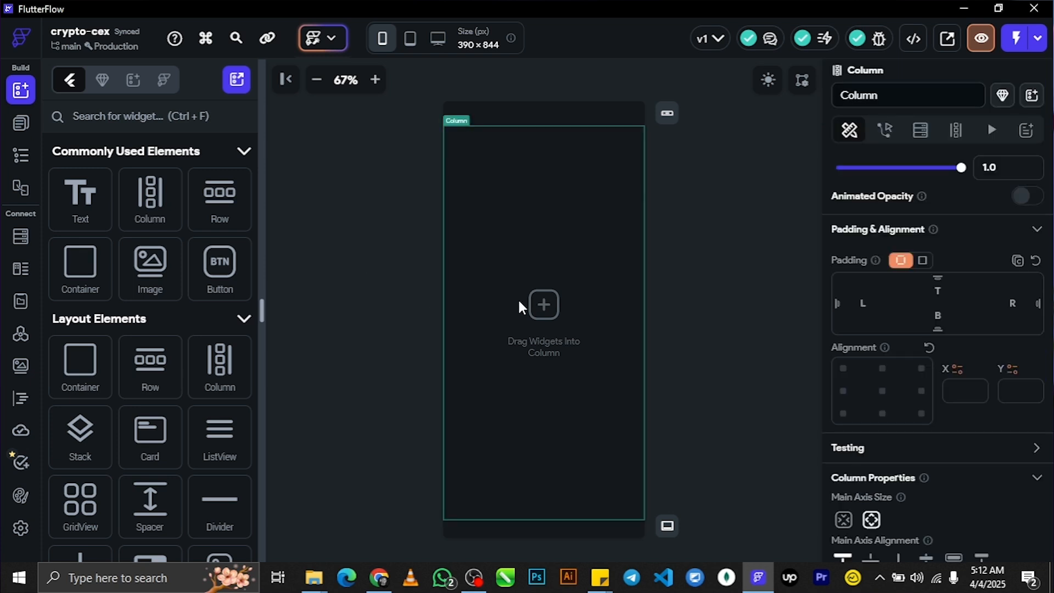
{"action": "left_click", "coordinate": [21, 123]}
{"action": "left_click", "coordinate": [21, 156]}
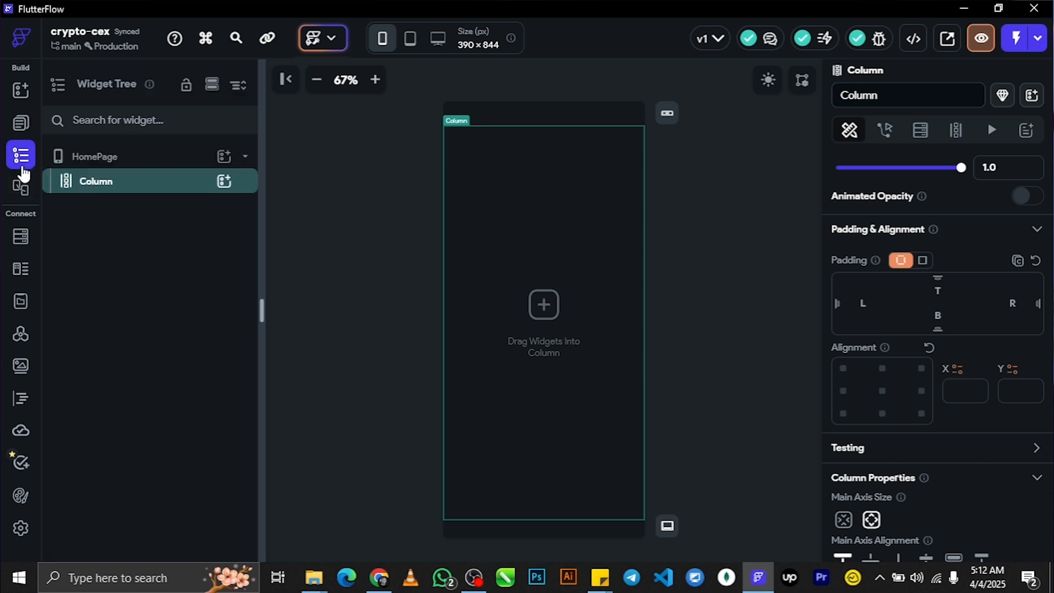
{"action": "right_click", "coordinate": [167, 186]}
{"action": "left_click", "coordinate": [360, 206]}
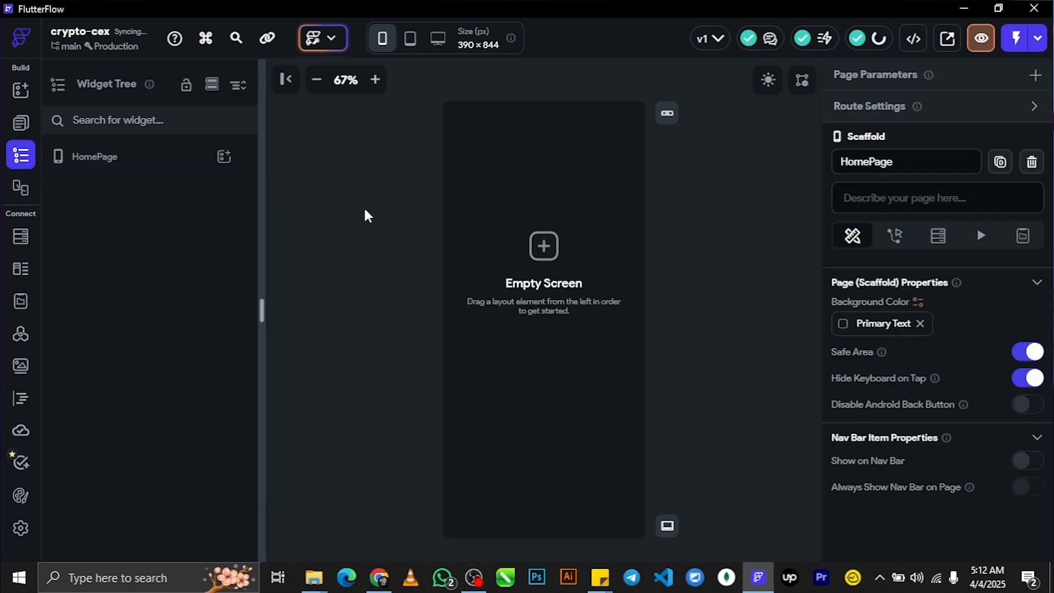
{"action": "left_click", "coordinate": [591, 311]}
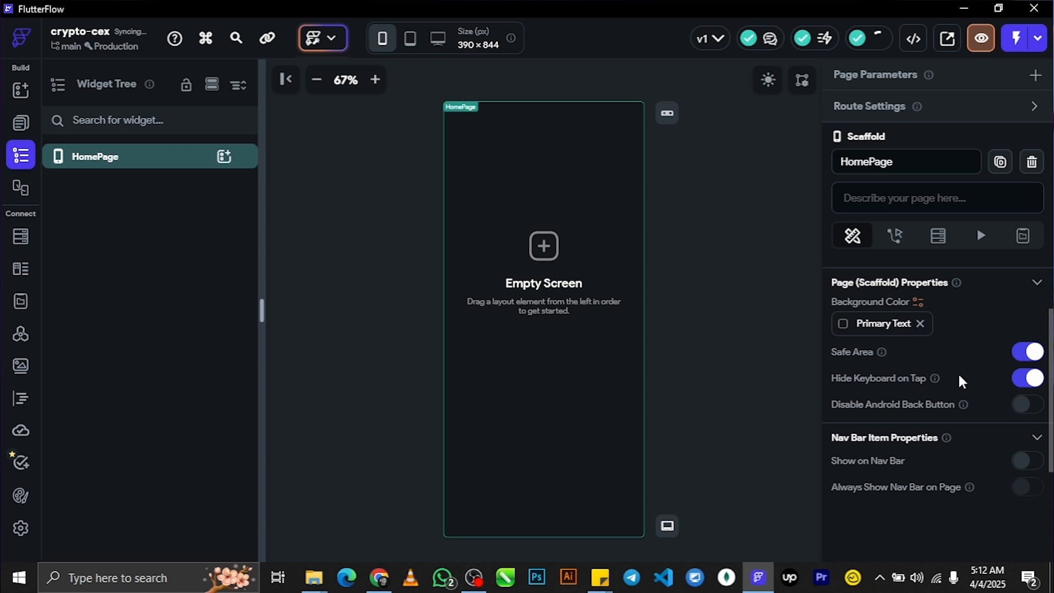
{"action": "left_click", "coordinate": [1031, 357]}
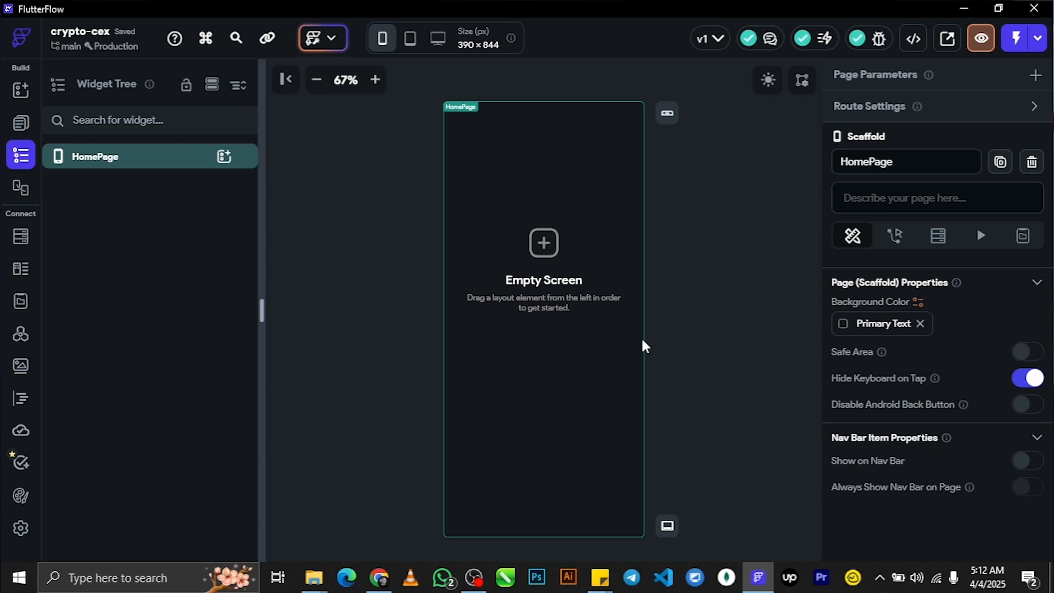
Step: Switch to Chrome and examine the ChipCoins header screen in the Figma cryptocurrency landing design
{"action": "left_click", "coordinate": [381, 582]}
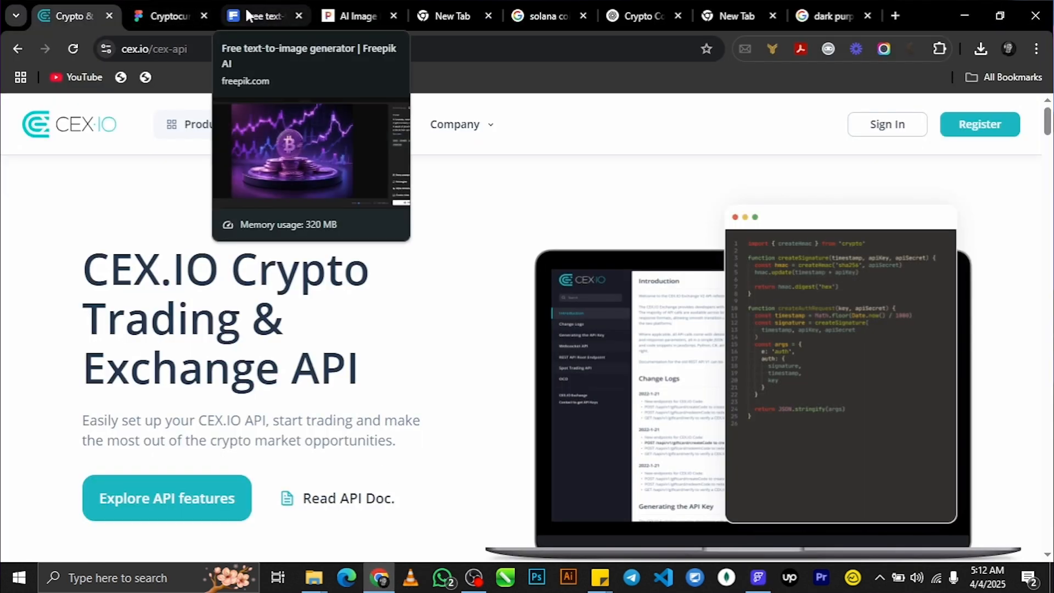
{"action": "left_click", "coordinate": [164, 16]}
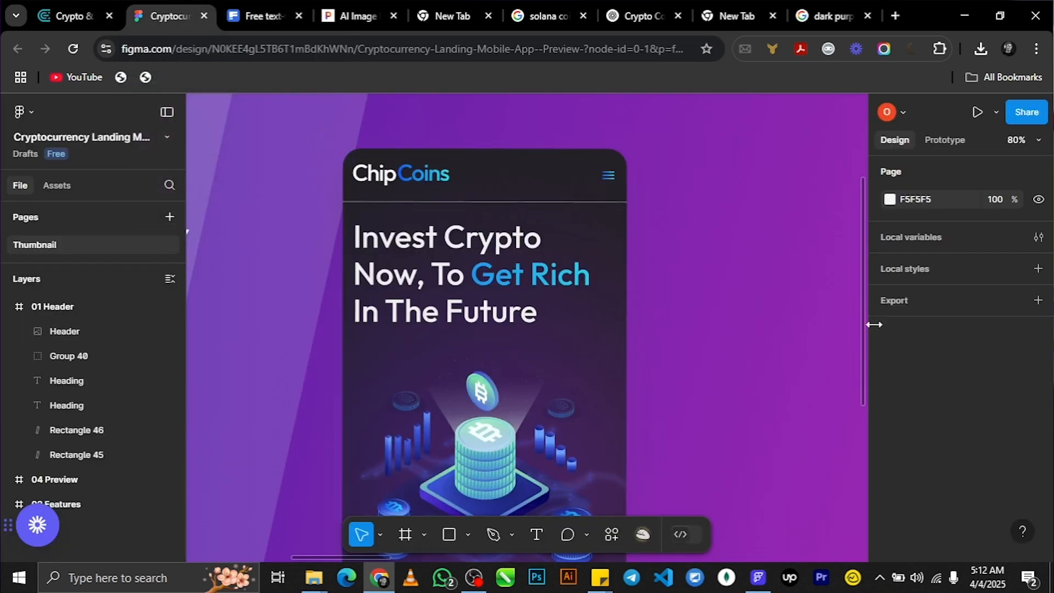
{"action": "left_click_drag", "start_coordinate": [505, 487], "coordinate": [557, 455]}
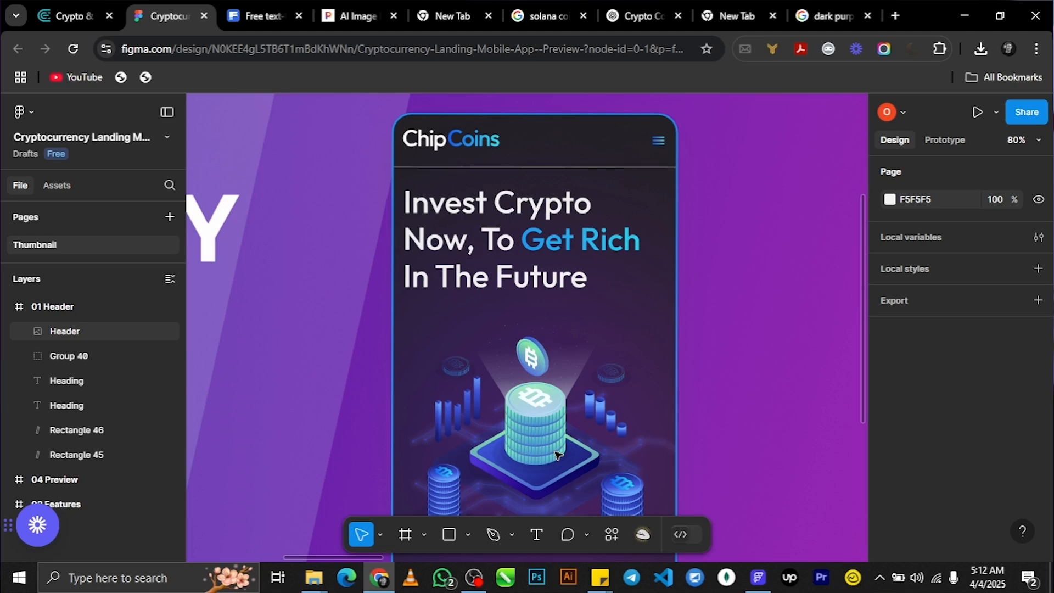
{"action": "left_click_drag", "start_coordinate": [592, 416], "coordinate": [555, 423]}
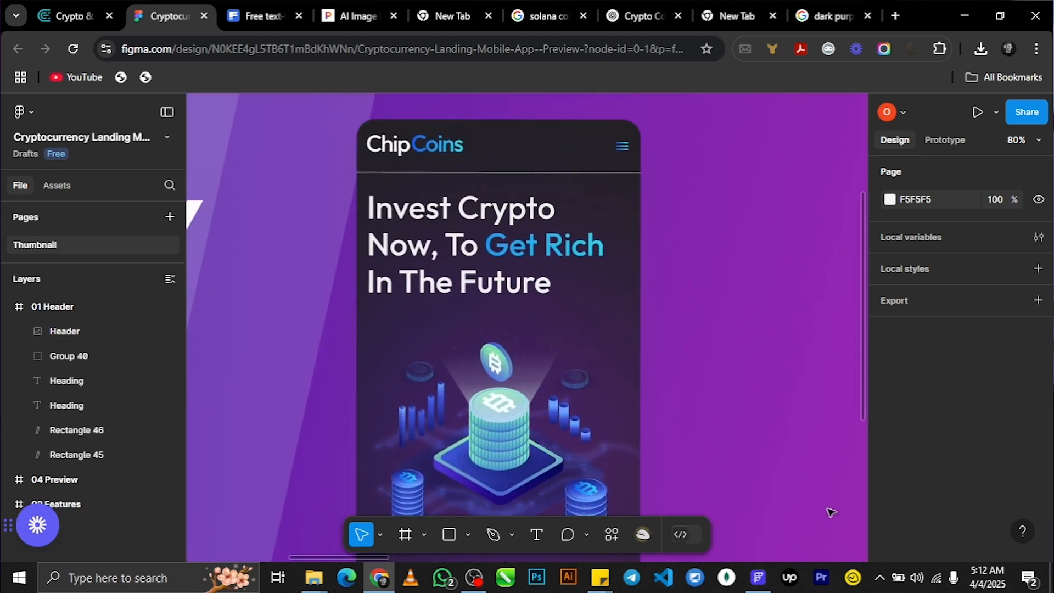
Step: Switch to FlutterFlow, add a Container to the empty HomePage, and set its width and height to infinity
{"action": "left_click", "coordinate": [758, 578]}
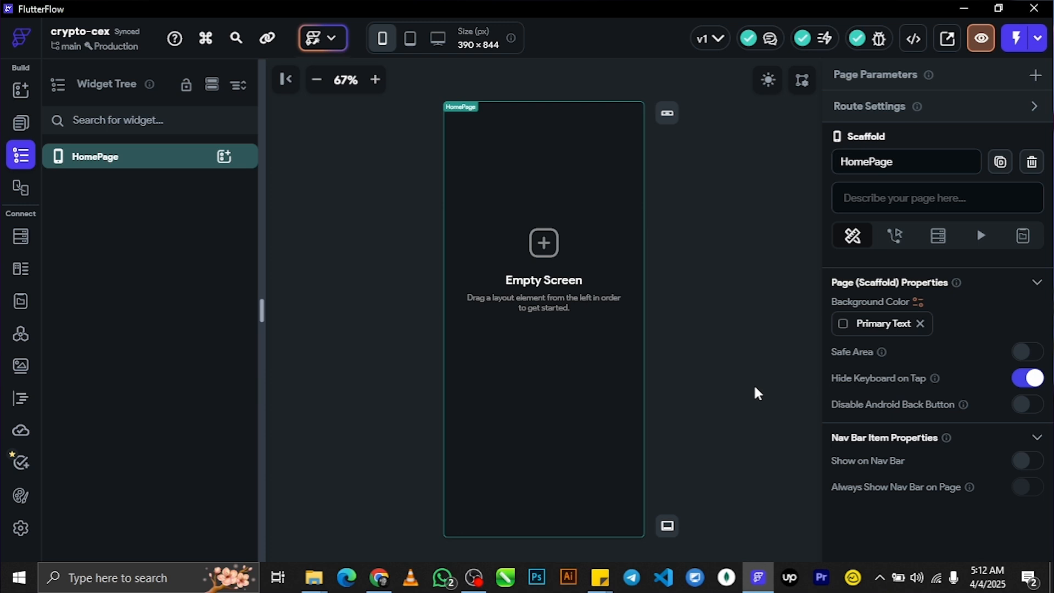
{"action": "left_click", "coordinate": [20, 90]}
{"action": "left_click_drag", "start_coordinate": [54, 276], "coordinate": [520, 252]}
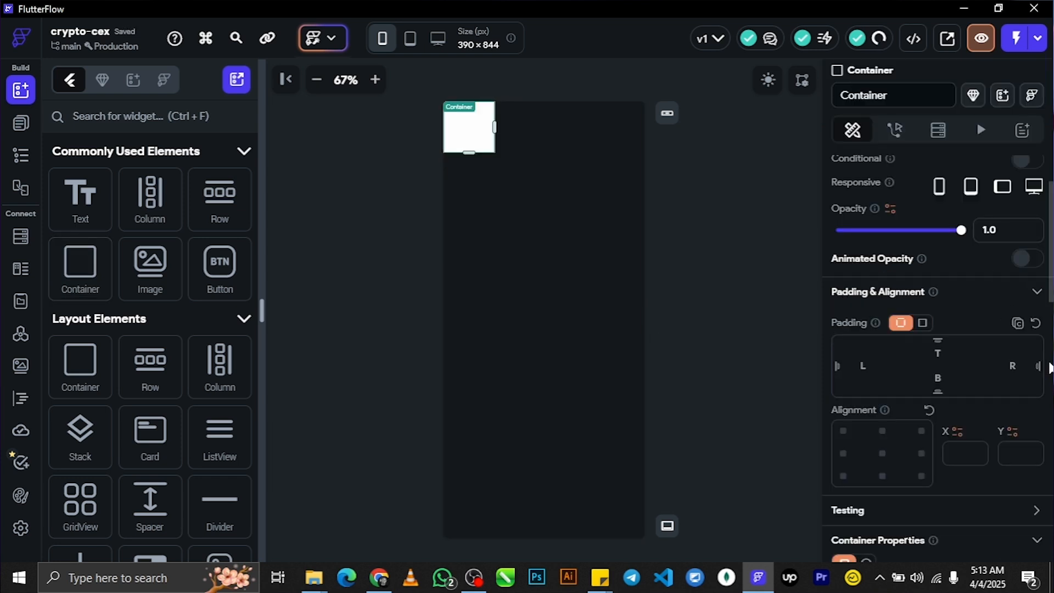
{"action": "scroll", "coordinate": [973, 319], "scroll_direction": "down", "scroll_amount": 5}
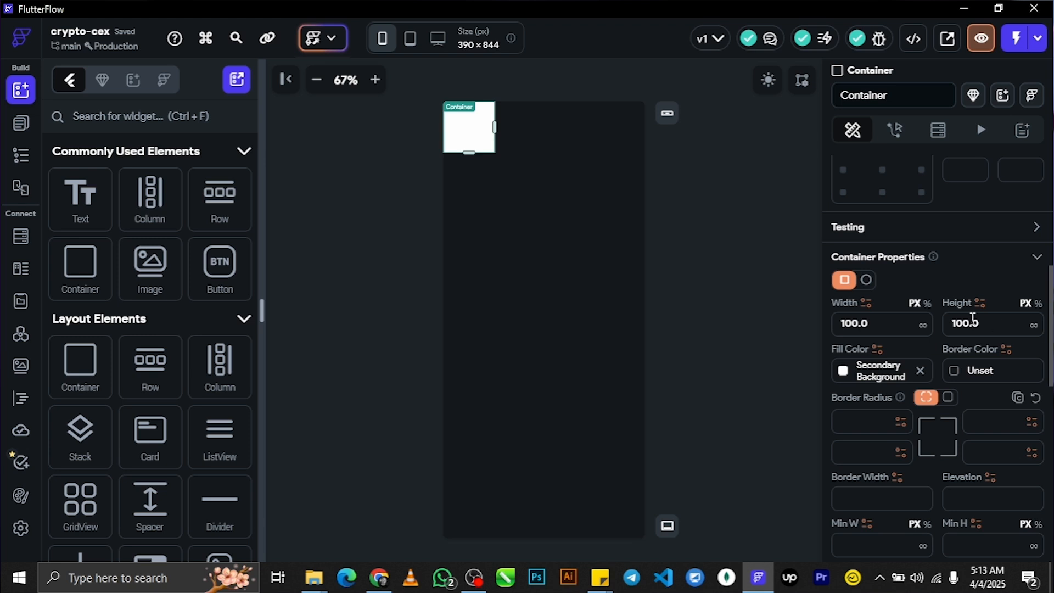
{"action": "left_click", "coordinate": [923, 326]}
{"action": "left_click", "coordinate": [1033, 326]}
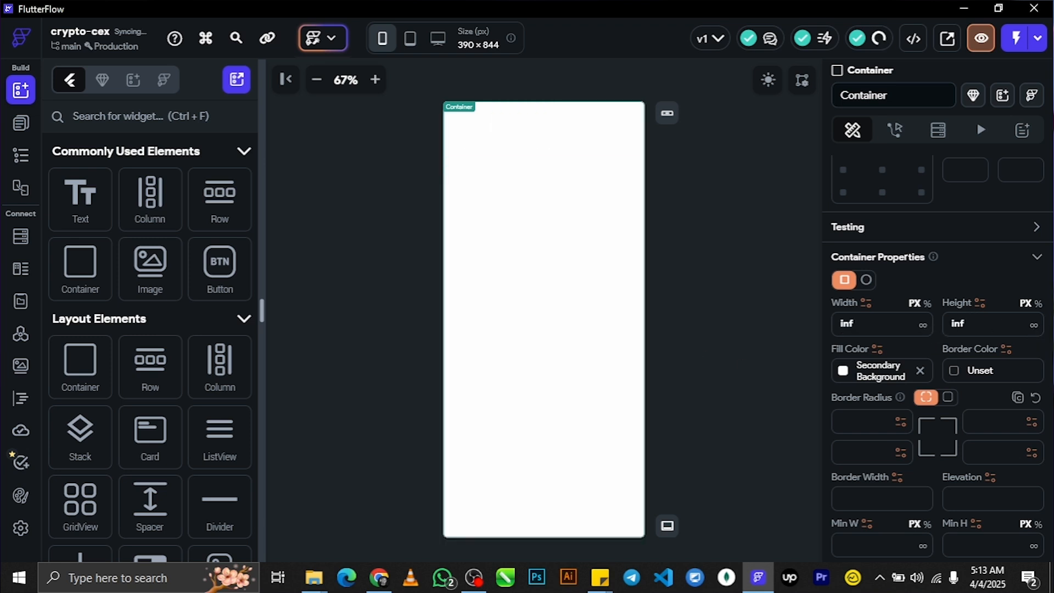
Step: Recheck the Figma header design's background in Chrome and enable a gradient on the FlutterFlow container
{"action": "left_click", "coordinate": [378, 577]}
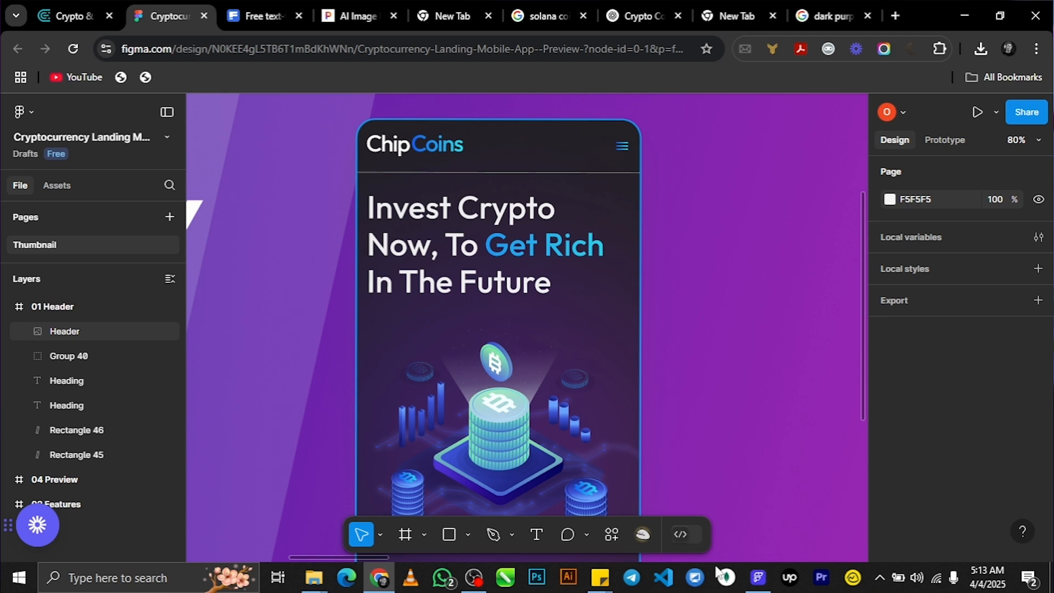
{"action": "left_click", "coordinate": [758, 577]}
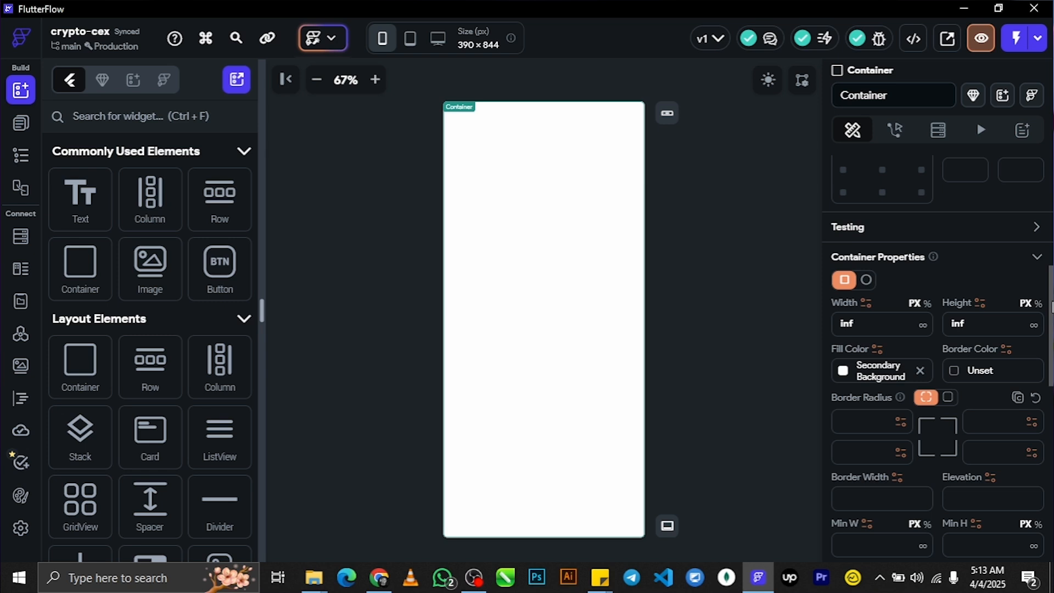
{"action": "scroll", "coordinate": [1050, 312], "scroll_direction": "down", "scroll_amount": 4}
{"action": "scroll", "coordinate": [999, 372], "scroll_direction": "down", "scroll_amount": 3}
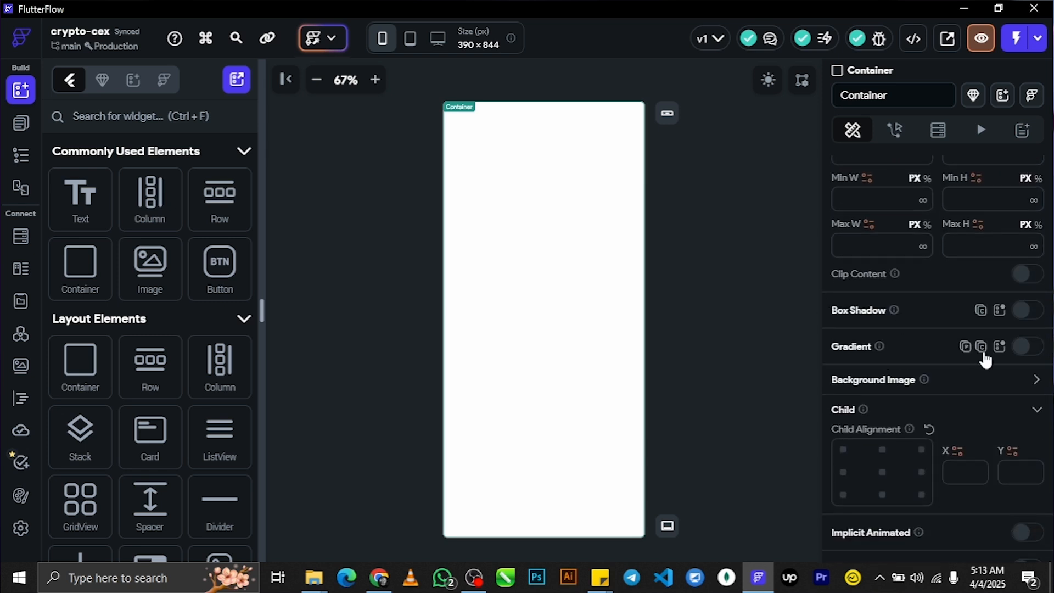
{"action": "left_click", "coordinate": [1027, 347]}
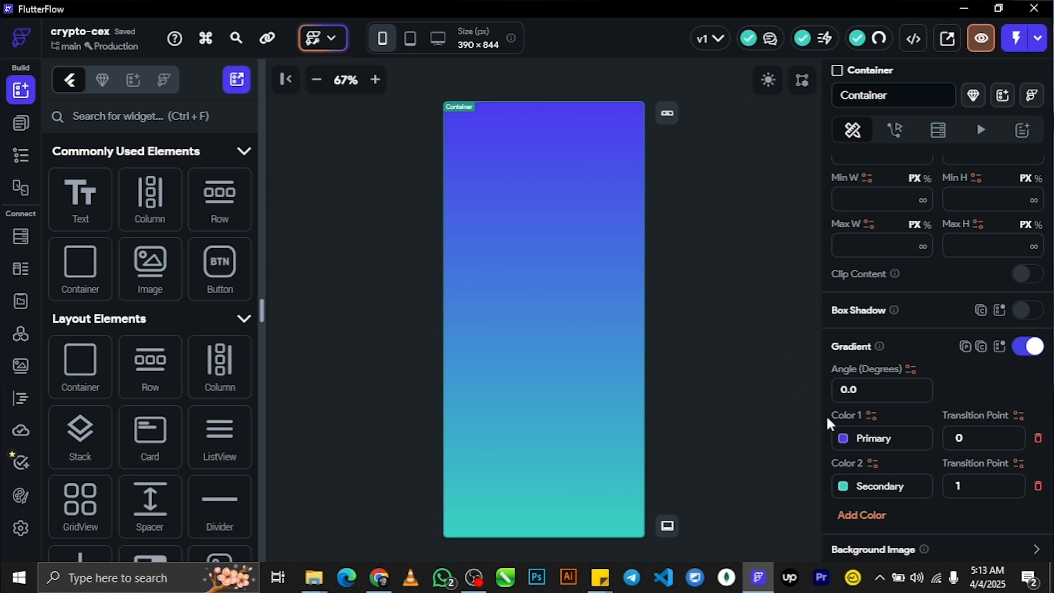
Step: Set Color 1 of the container's gradient to black (#000000)
{"action": "left_click", "coordinate": [843, 444]}
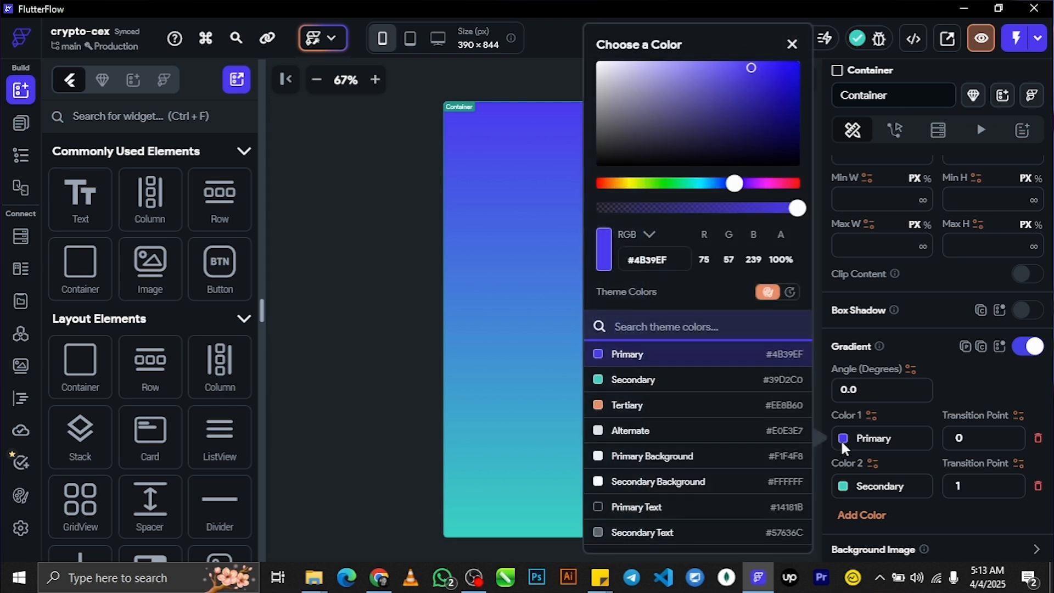
{"action": "left_click", "coordinate": [922, 441]}
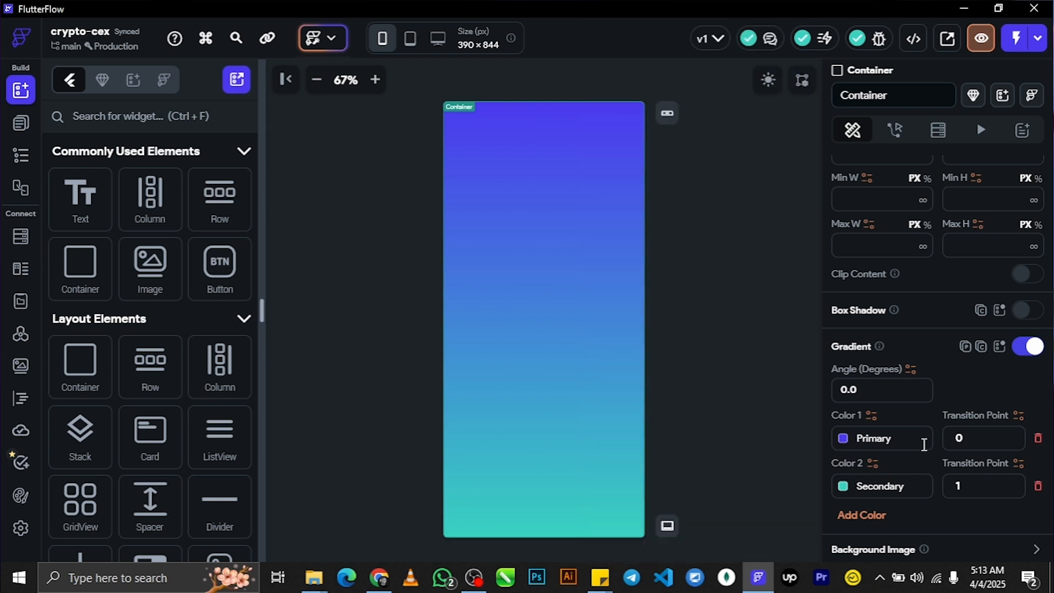
{"action": "left_click", "coordinate": [844, 440]}
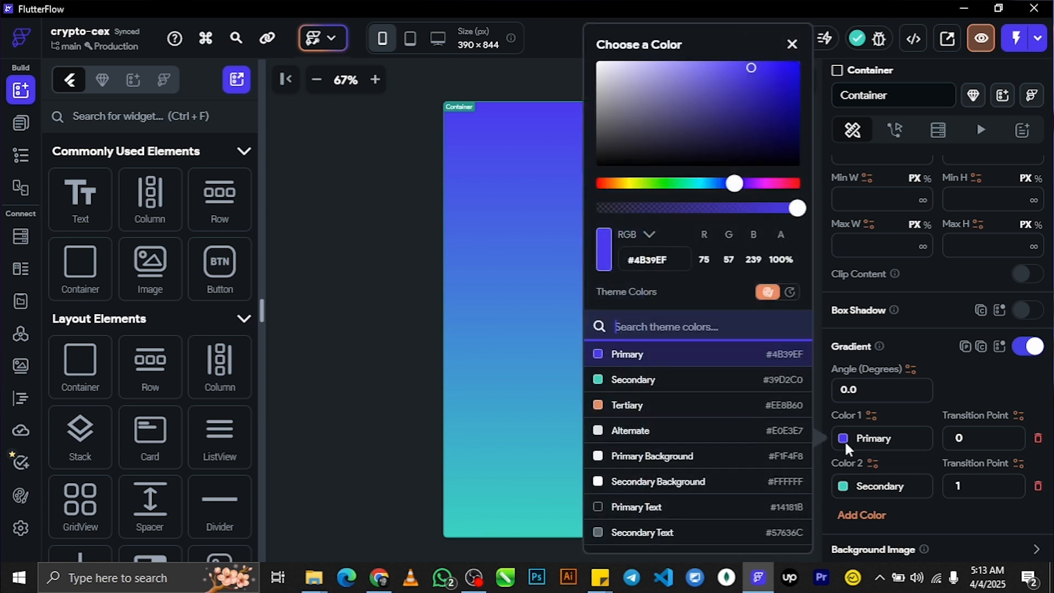
{"action": "left_click", "coordinate": [663, 104]}
{"action": "left_click_drag", "start_coordinate": [506, 254], "coordinate": [491, 260]}
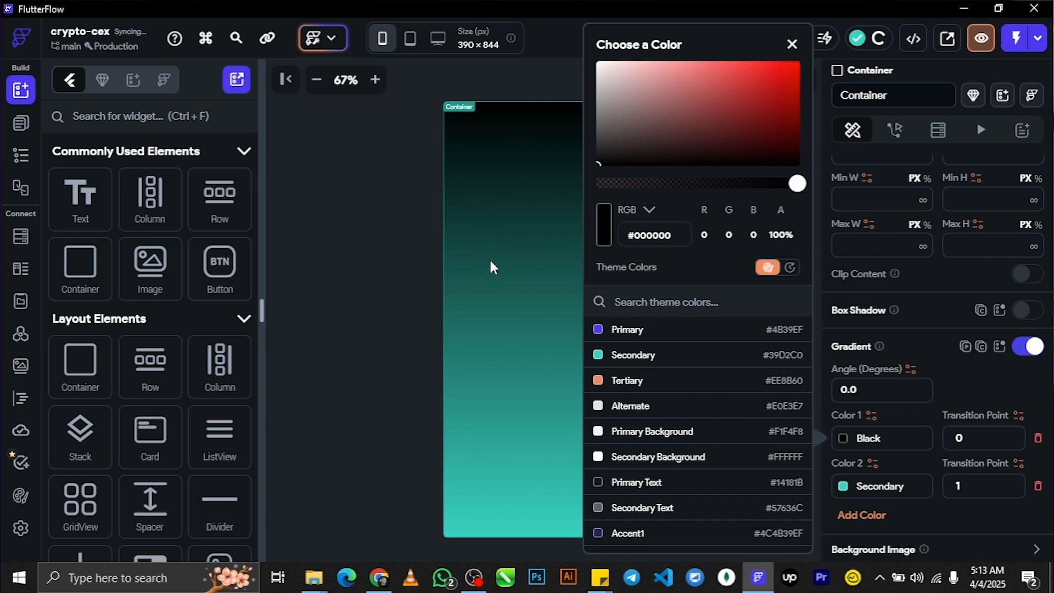
{"action": "left_click", "coordinate": [792, 44]}
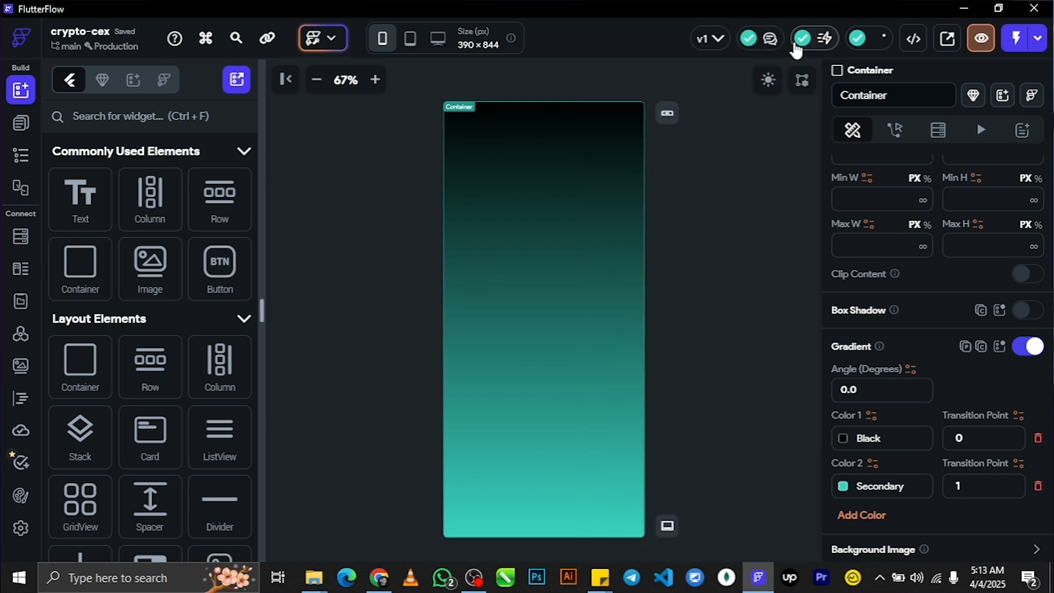
Step: Set Color 2 of the container's gradient to dark purple #13022D and deselect the container
{"action": "left_click", "coordinate": [843, 486]}
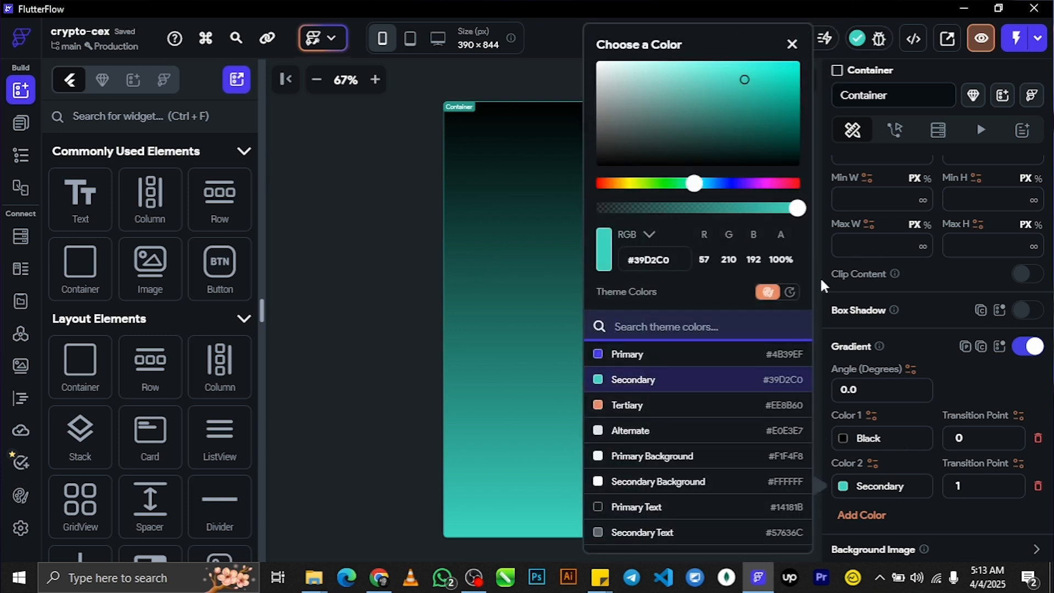
{"action": "mouse_move", "coordinate": [745, 185]}
{"action": "left_mouse_down"}
{"action": "mouse_move", "coordinate": [783, 185]}
{"action": "mouse_move", "coordinate": [754, 191]}
{"action": "left_mouse_up"}
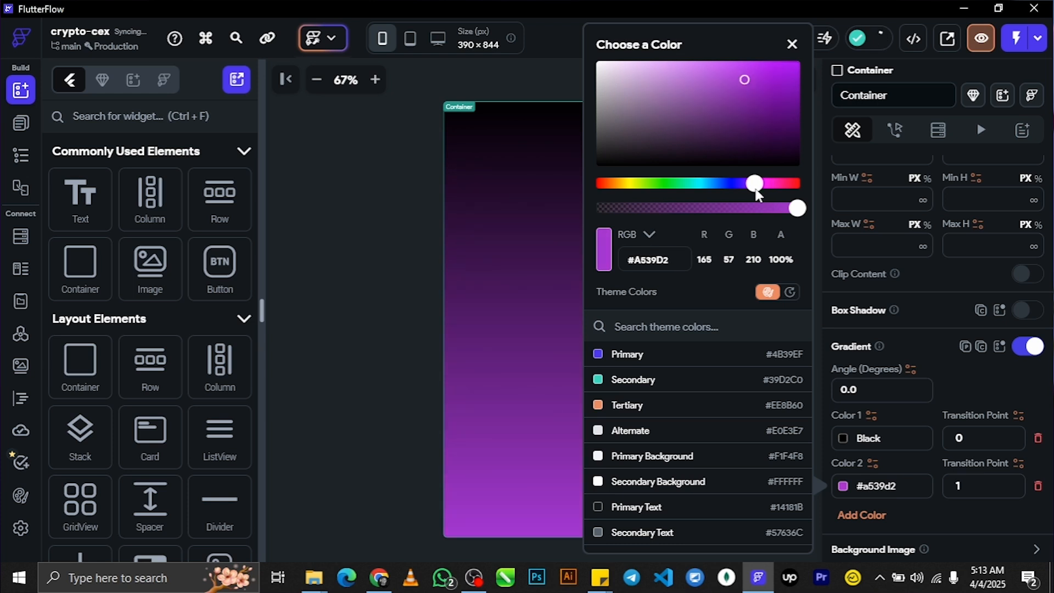
{"action": "left_click", "coordinate": [795, 141]}
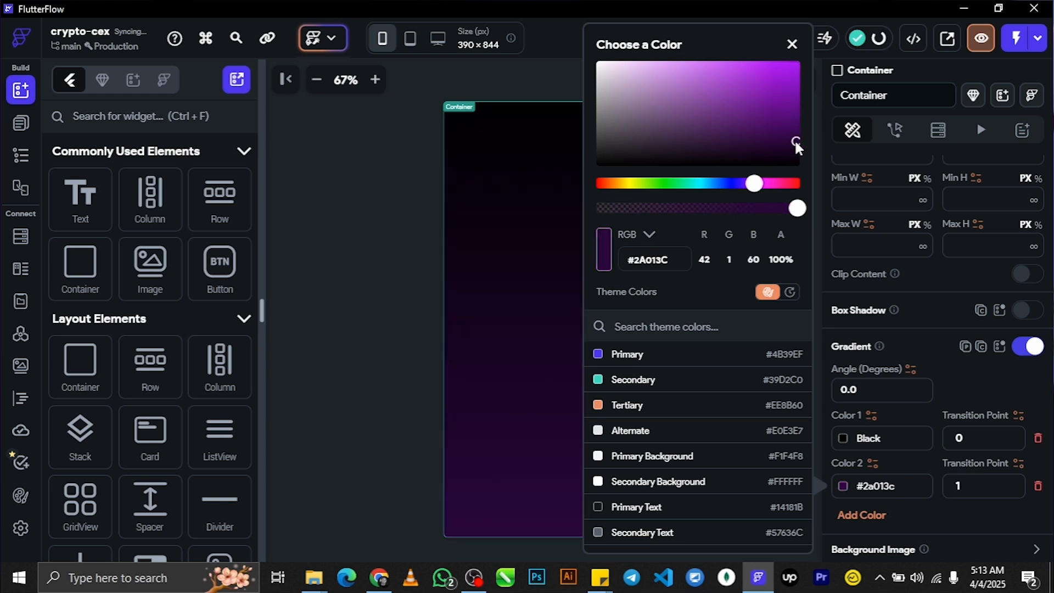
{"action": "left_click_drag", "start_coordinate": [745, 190], "coordinate": [766, 189]}
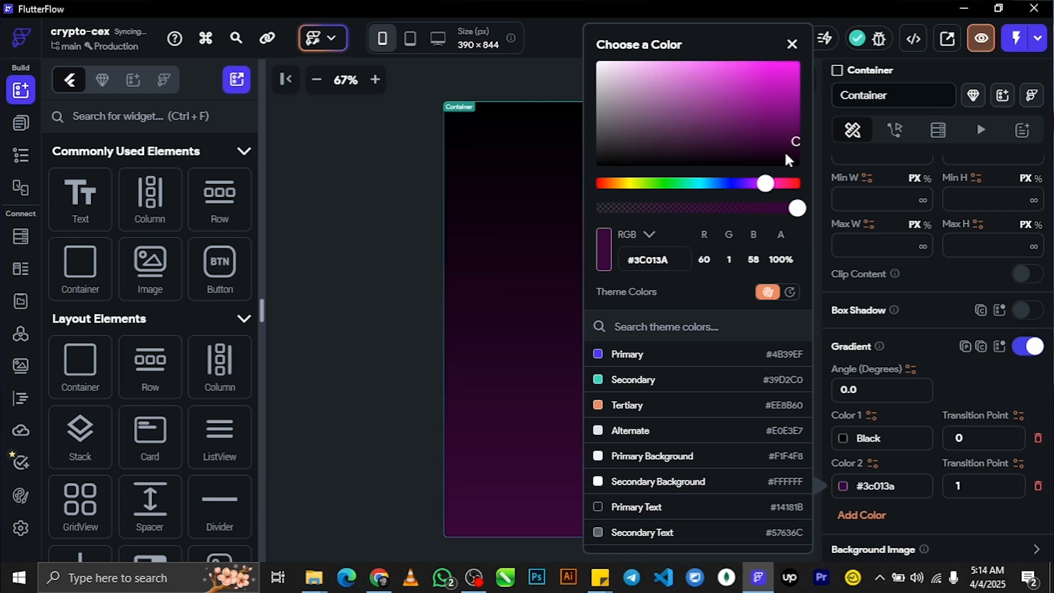
{"action": "left_click_drag", "start_coordinate": [766, 188], "coordinate": [748, 187]}
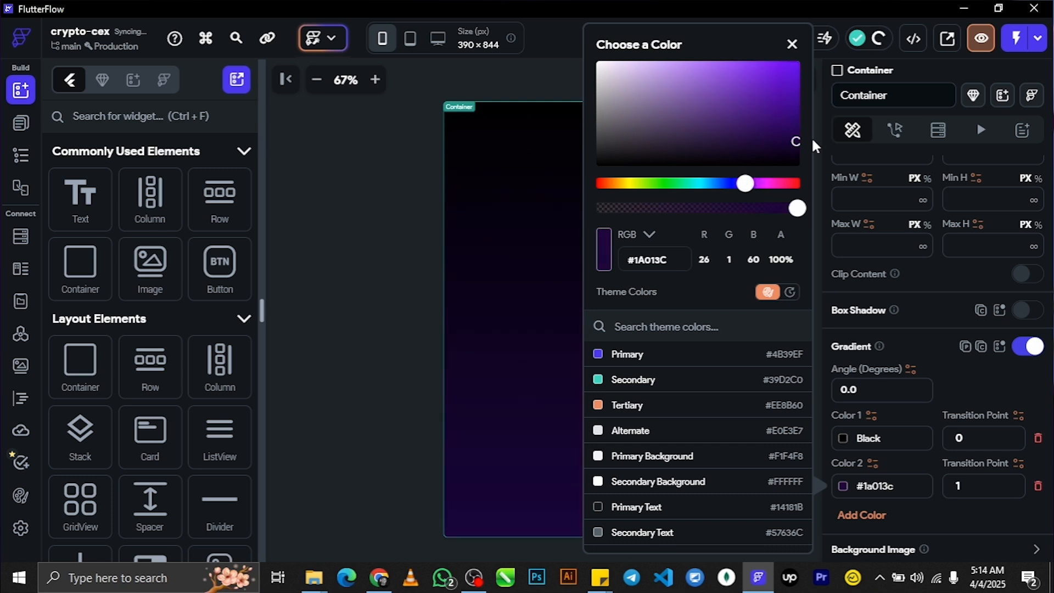
{"action": "left_click_drag", "start_coordinate": [796, 141], "coordinate": [790, 150]}
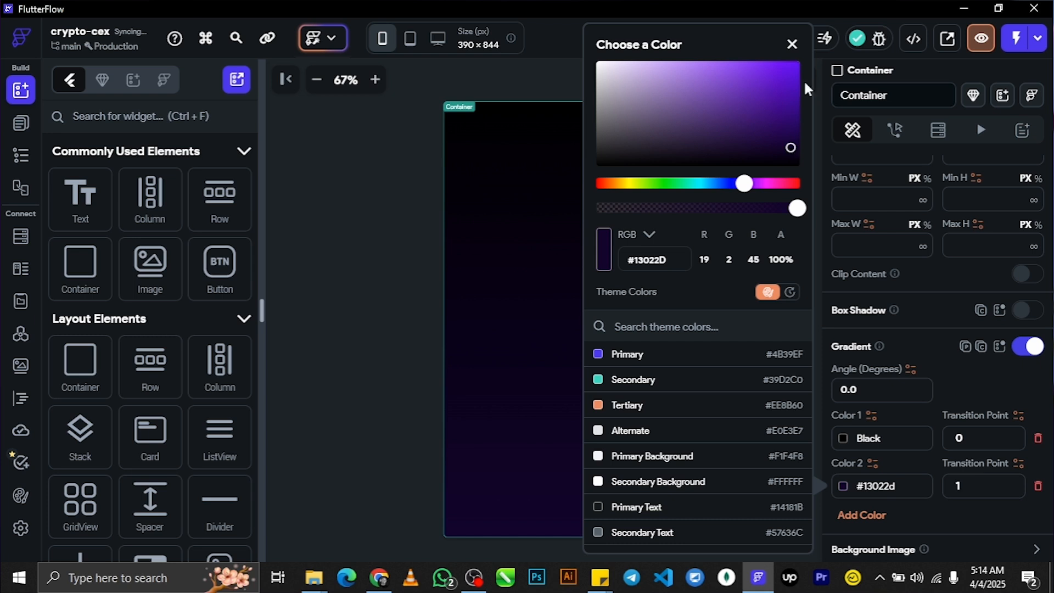
{"action": "left_click", "coordinate": [791, 45]}
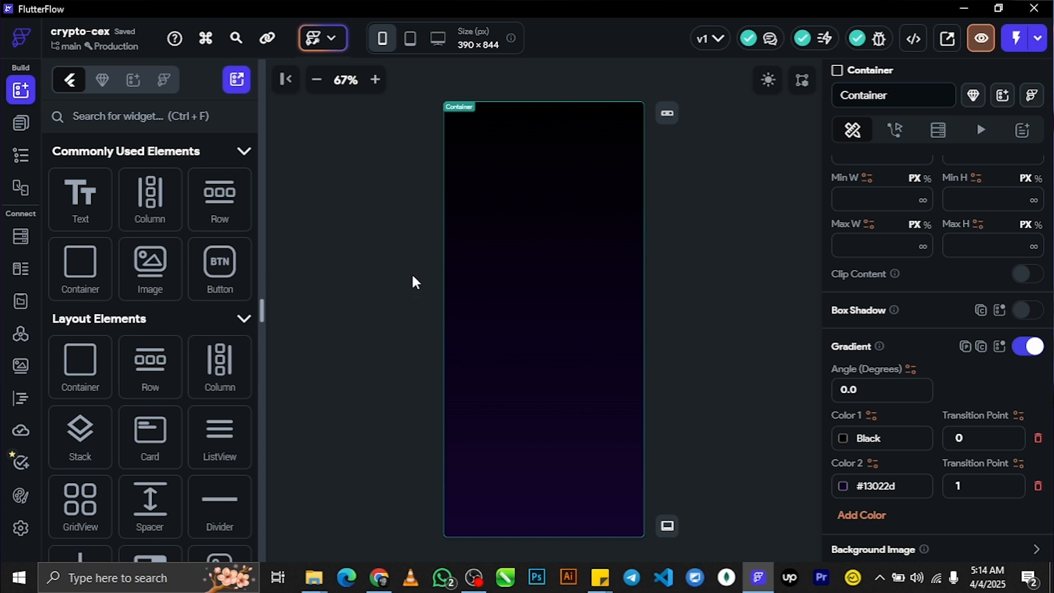
{"action": "left_click", "coordinate": [377, 240]}
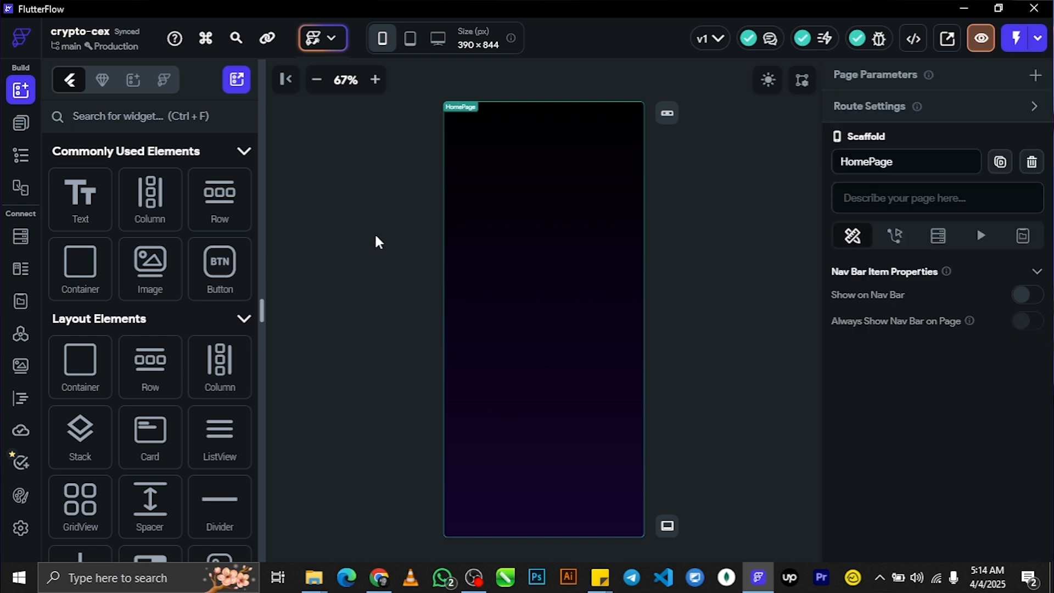
Step: Place a Column in the gradient container with a Row inside it, and recheck the Figma header layout in Chrome
{"action": "left_click_drag", "start_coordinate": [154, 235], "coordinate": [519, 208]}
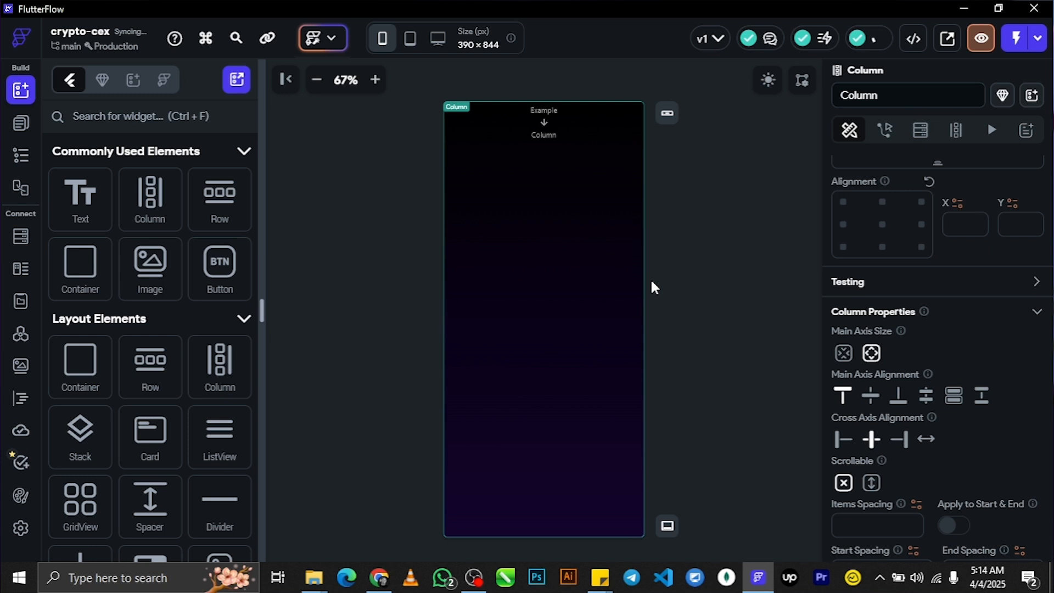
{"action": "left_click_drag", "start_coordinate": [222, 217], "coordinate": [607, 206]}
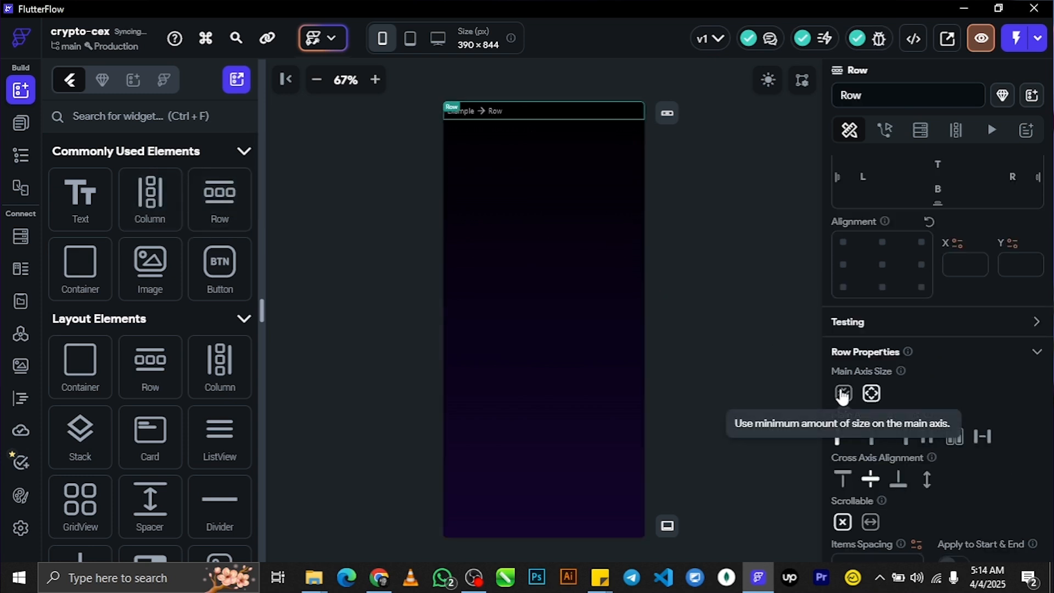
{"action": "mouse_move", "coordinate": [373, 579]}
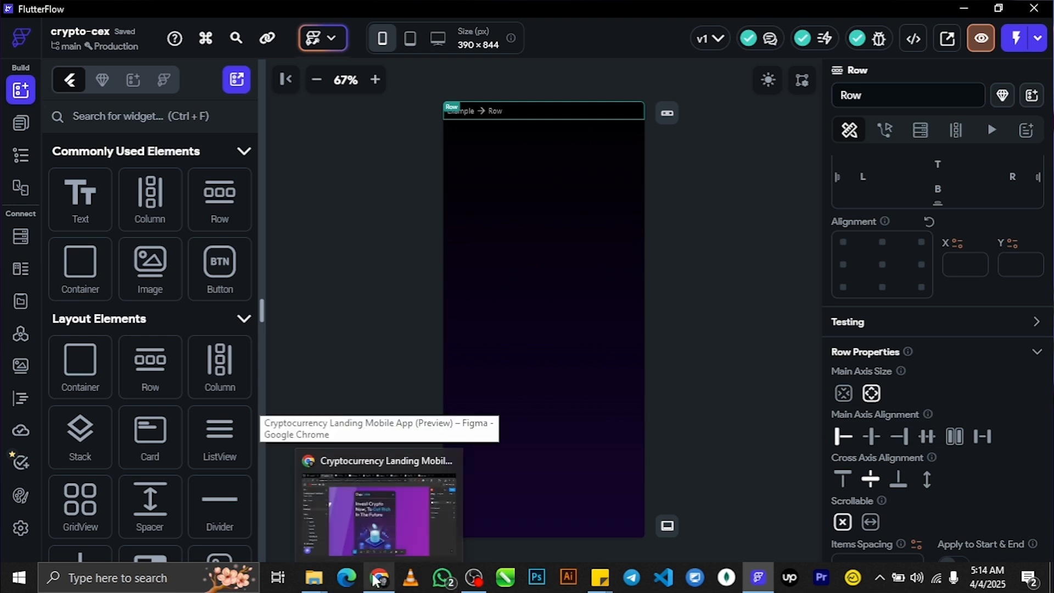
{"action": "left_click", "coordinate": [373, 579]}
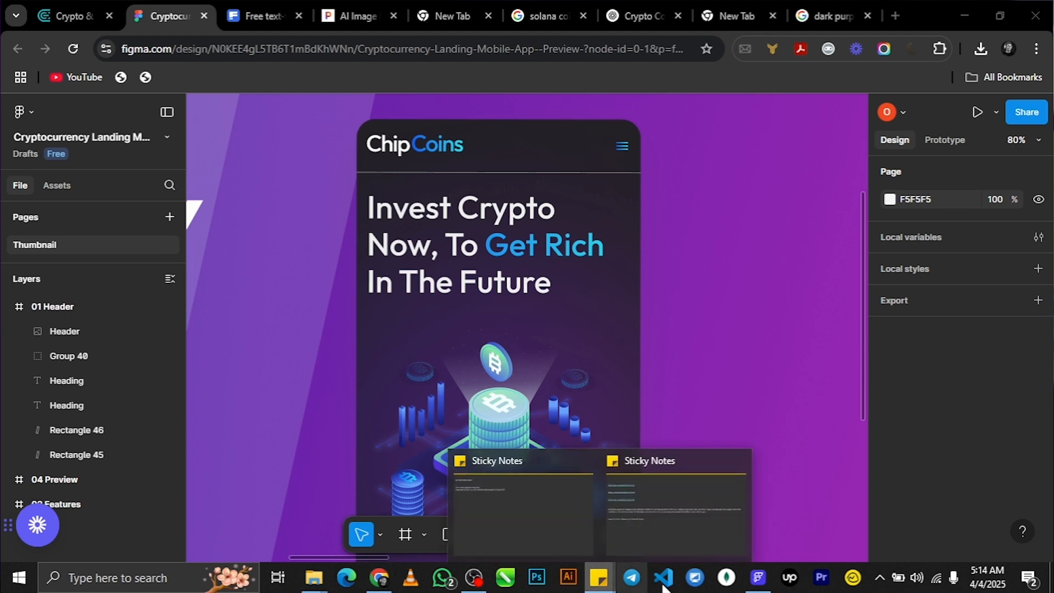
{"action": "left_click", "coordinate": [759, 583]}
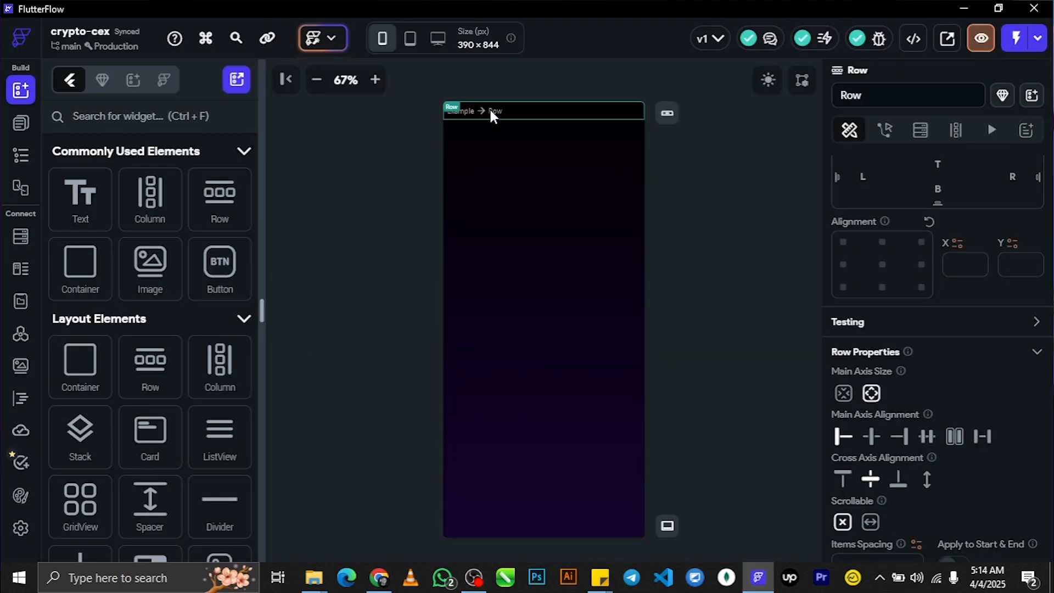
Step: Add an Icon widget inside the Row of the HomePage widget tree
{"action": "left_click", "coordinate": [22, 124]}
{"action": "left_click", "coordinate": [21, 156]}
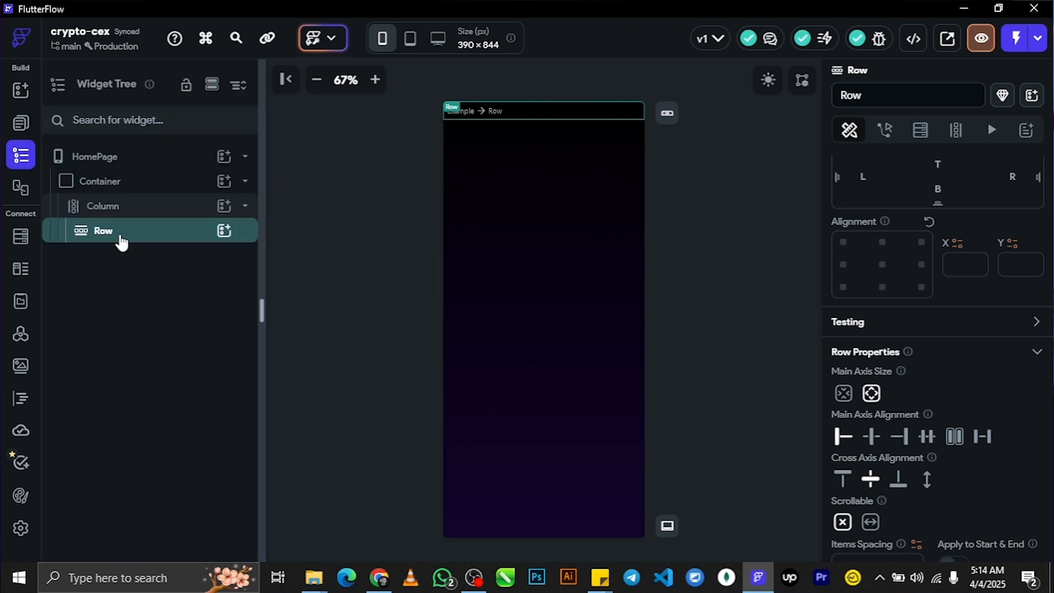
{"action": "left_click", "coordinate": [225, 231]}
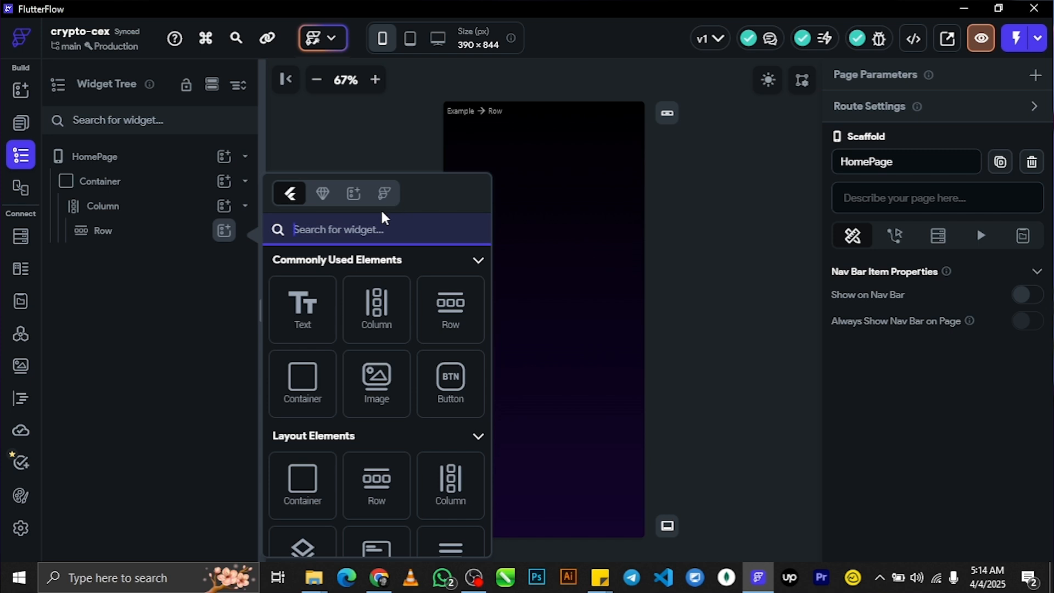
{"action": "type", "text": "icon"}
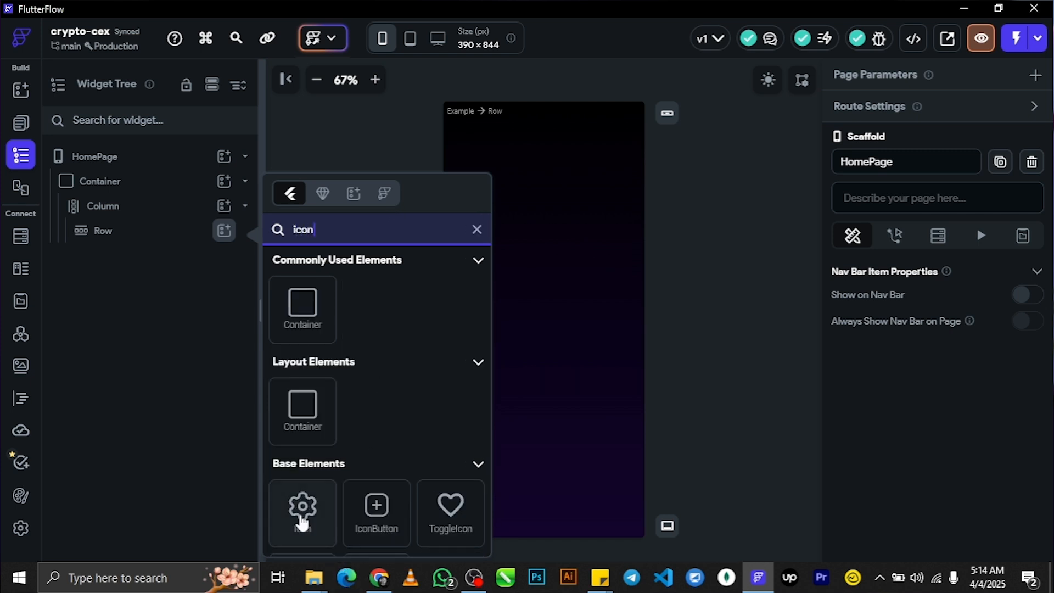
{"action": "left_click", "coordinate": [302, 513]}
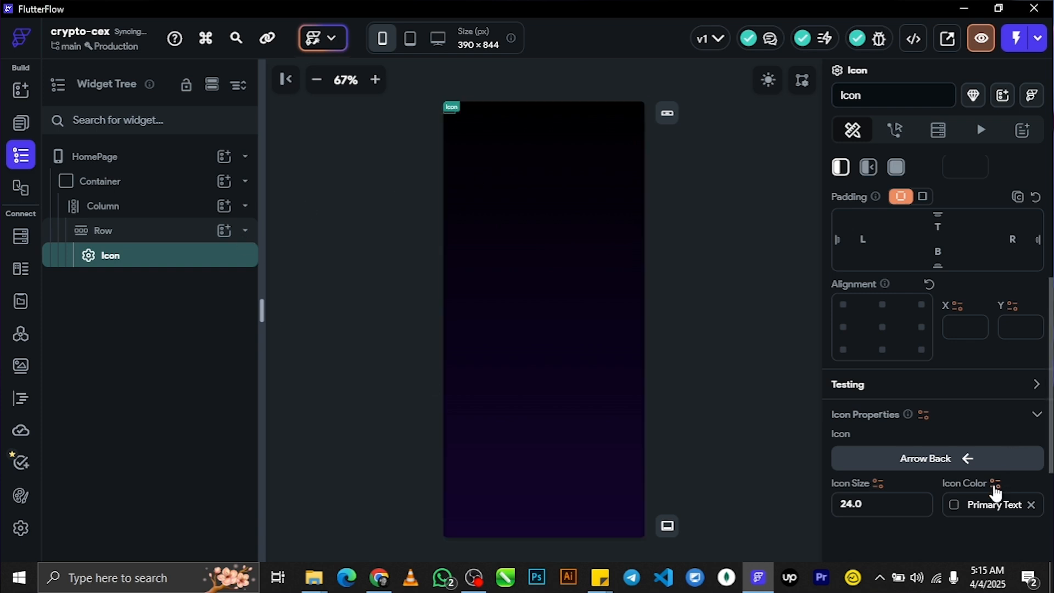
Step: Change the Row's icon to the Material icon Menu Rounded
{"action": "left_click", "coordinate": [955, 458]}
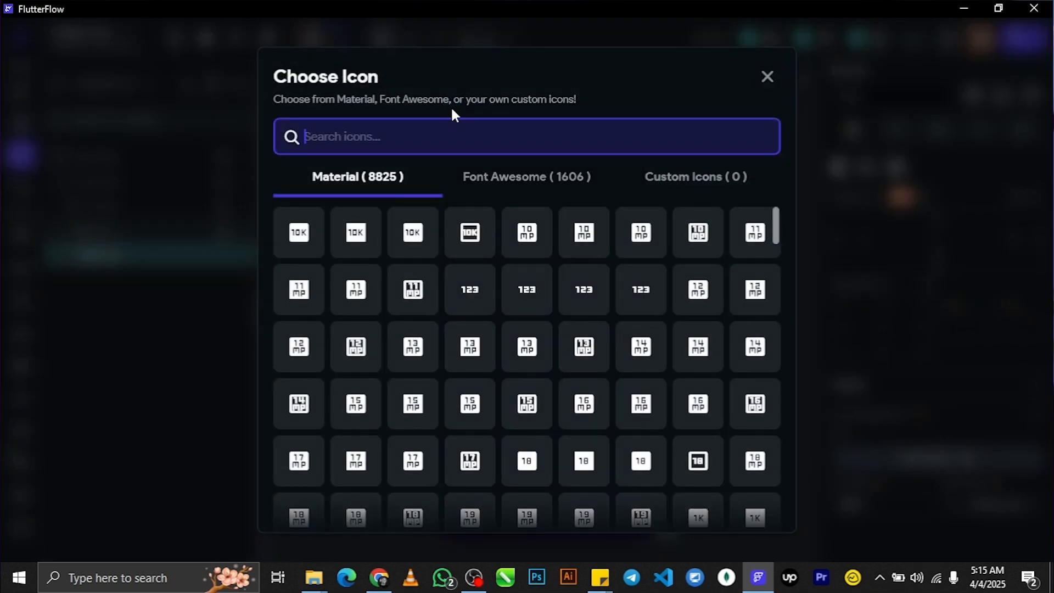
{"action": "type", "text": "menu"}
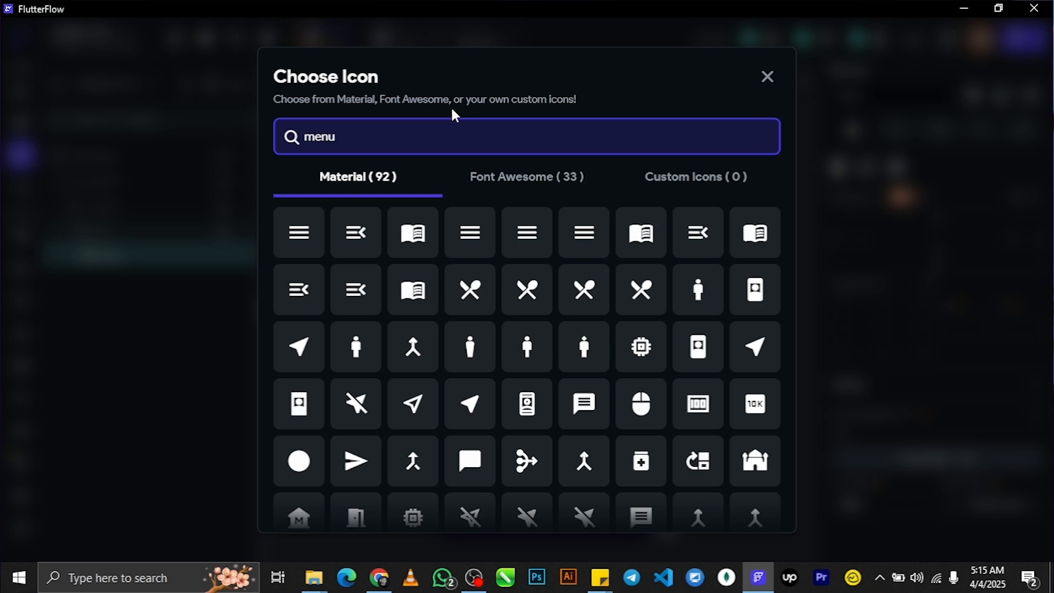
{"action": "left_click", "coordinate": [543, 246]}
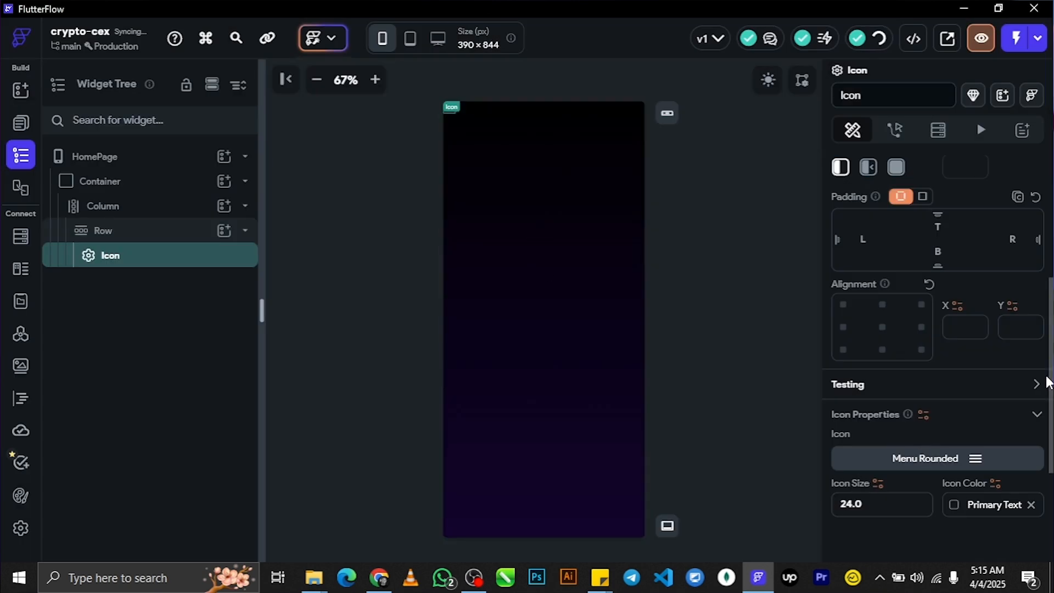
Step: Set the menu icon's size to 30 and its color to white (#FFFFFF)
{"action": "scroll", "coordinate": [942, 435], "scroll_direction": "down", "scroll_amount": 1}
{"action": "double_click", "coordinate": [883, 452]}
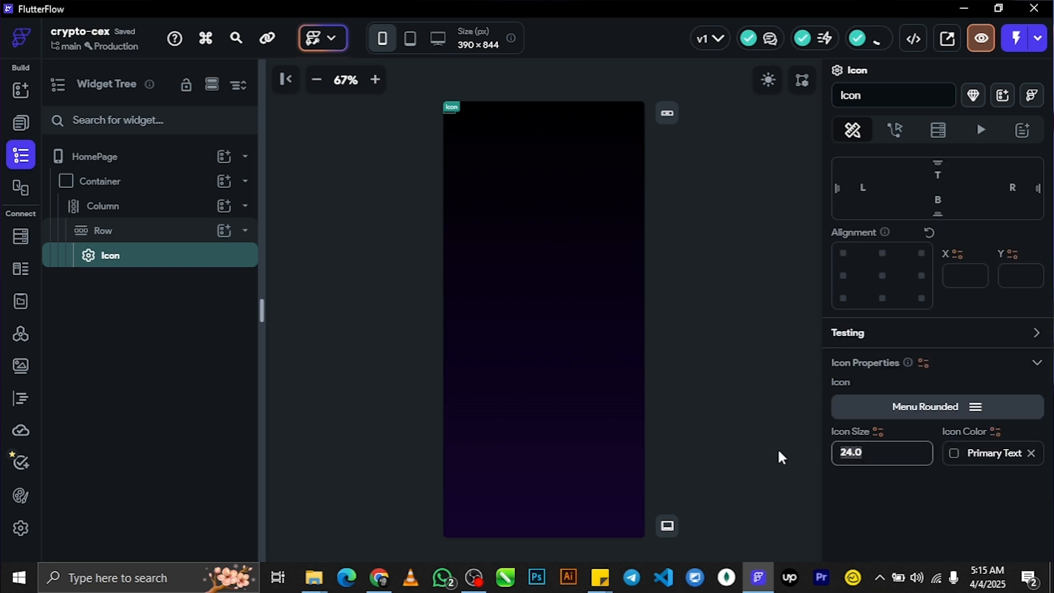
{"action": "type", "text": "30"}
{"action": "left_click", "coordinate": [953, 457]}
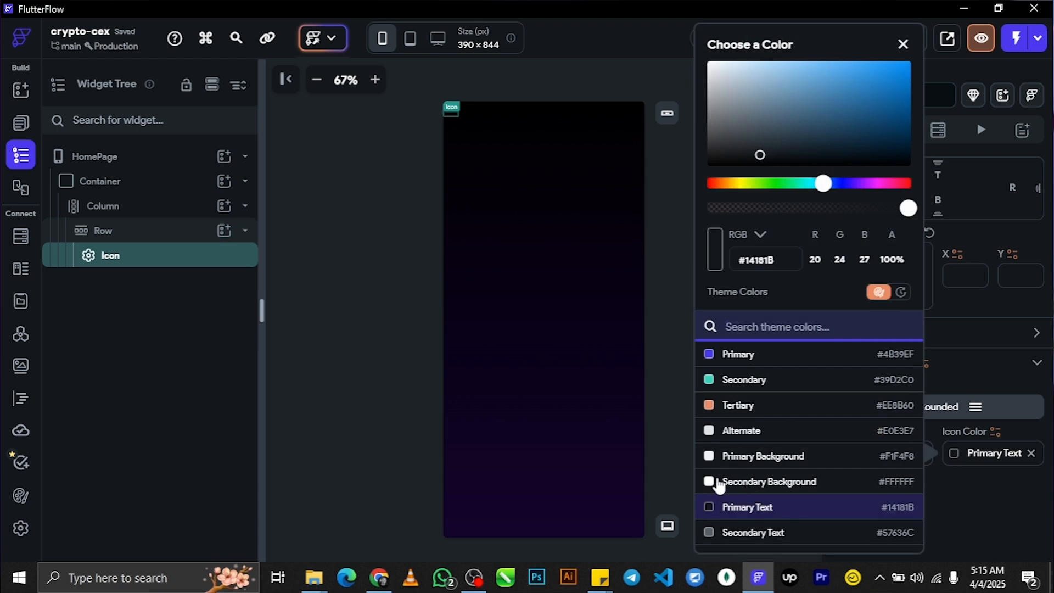
{"action": "left_click_drag", "start_coordinate": [731, 80], "coordinate": [682, 29]}
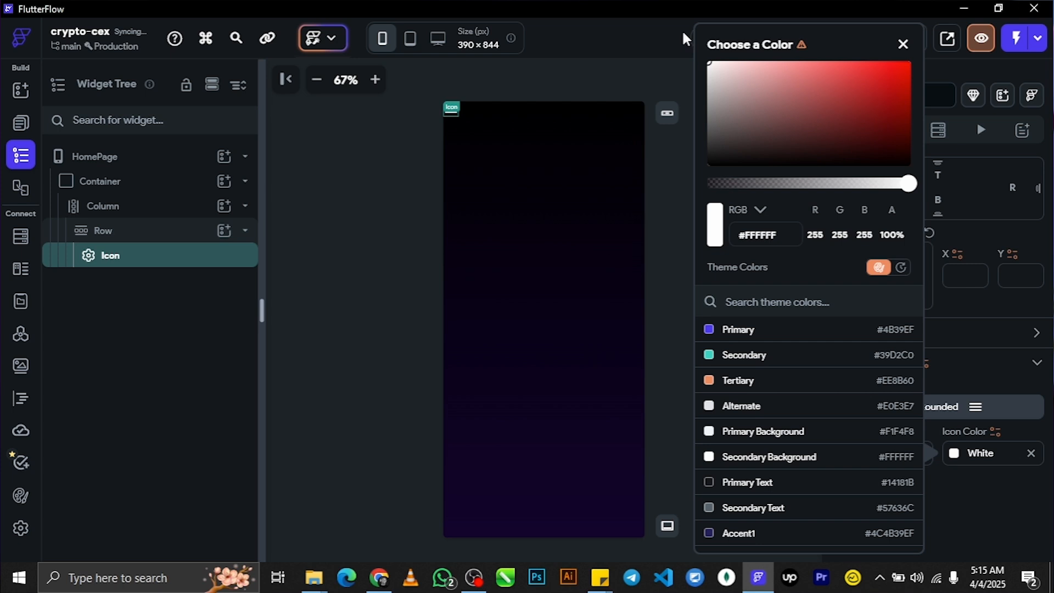
{"action": "left_click", "coordinate": [902, 48]}
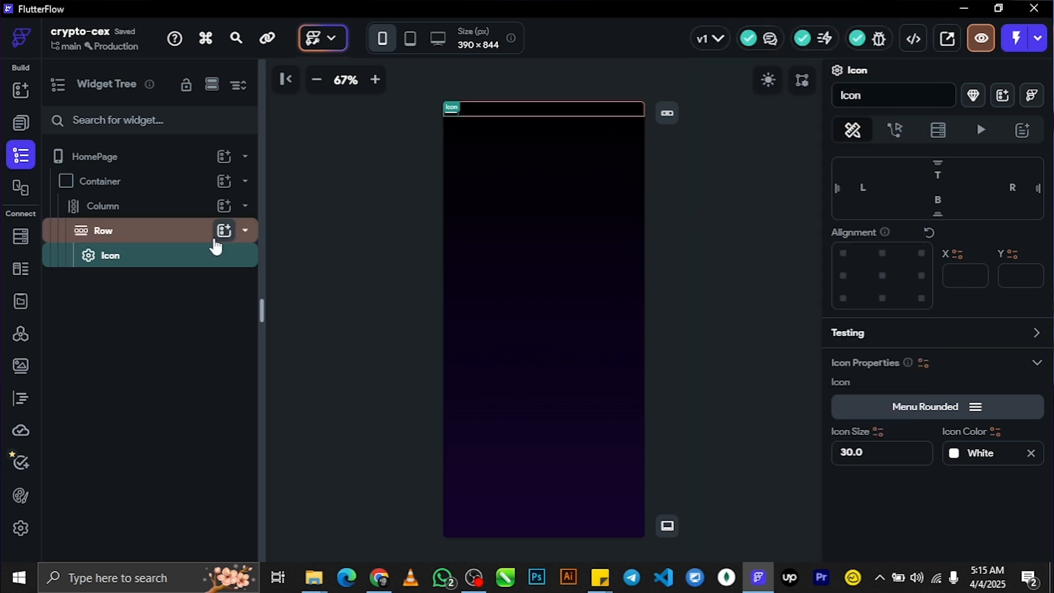
Step: Add a Text widget to the Row and set its text to CRYPTOINVEST
{"action": "left_click", "coordinate": [223, 230]}
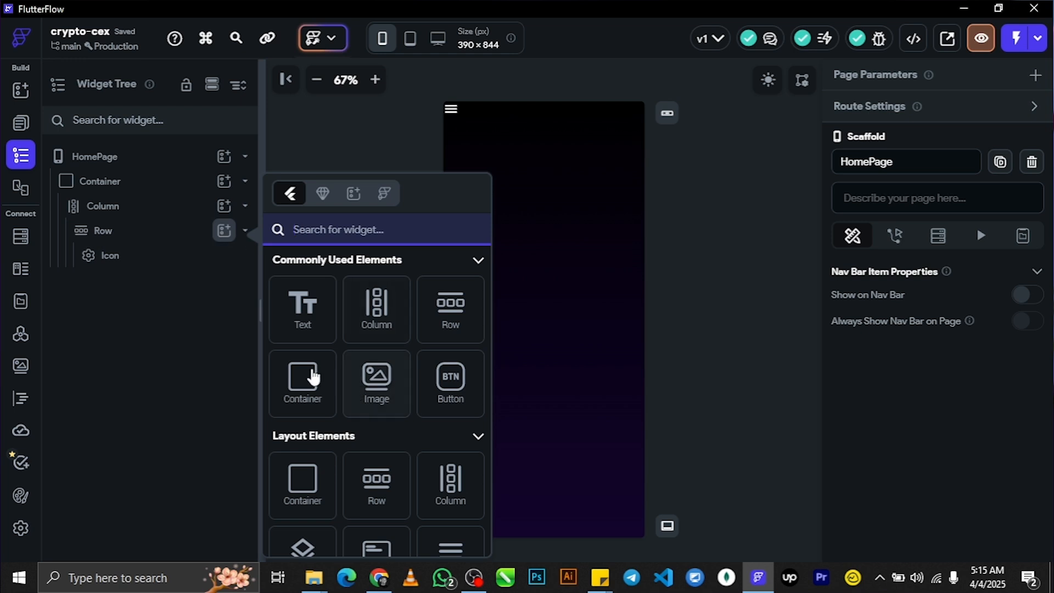
{"action": "left_click", "coordinate": [303, 316]}
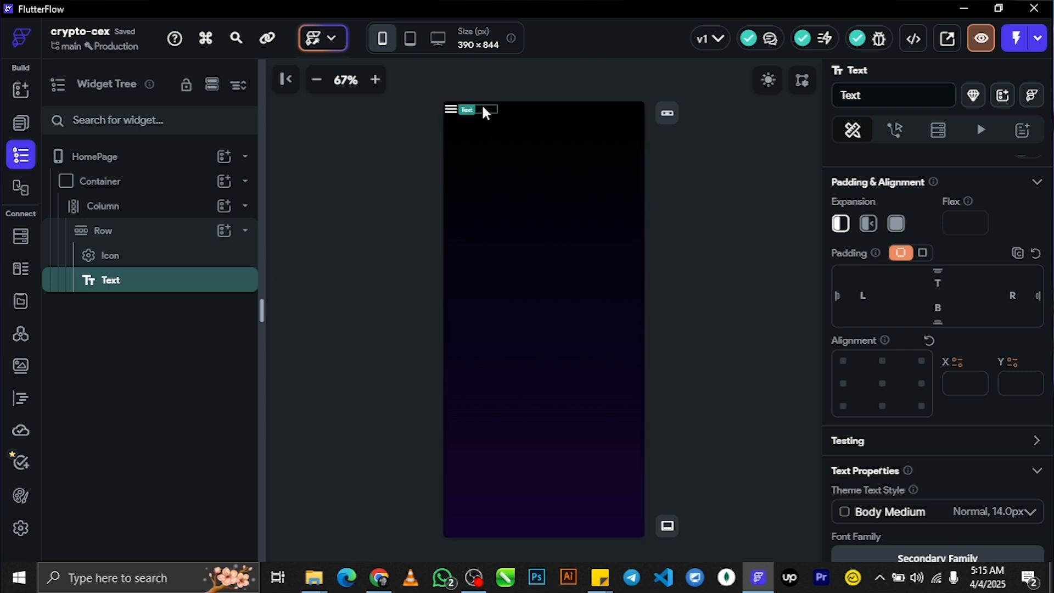
{"action": "scroll", "coordinate": [1030, 301], "scroll_direction": "up", "scroll_amount": 5}
{"action": "left_click", "coordinate": [924, 245]}
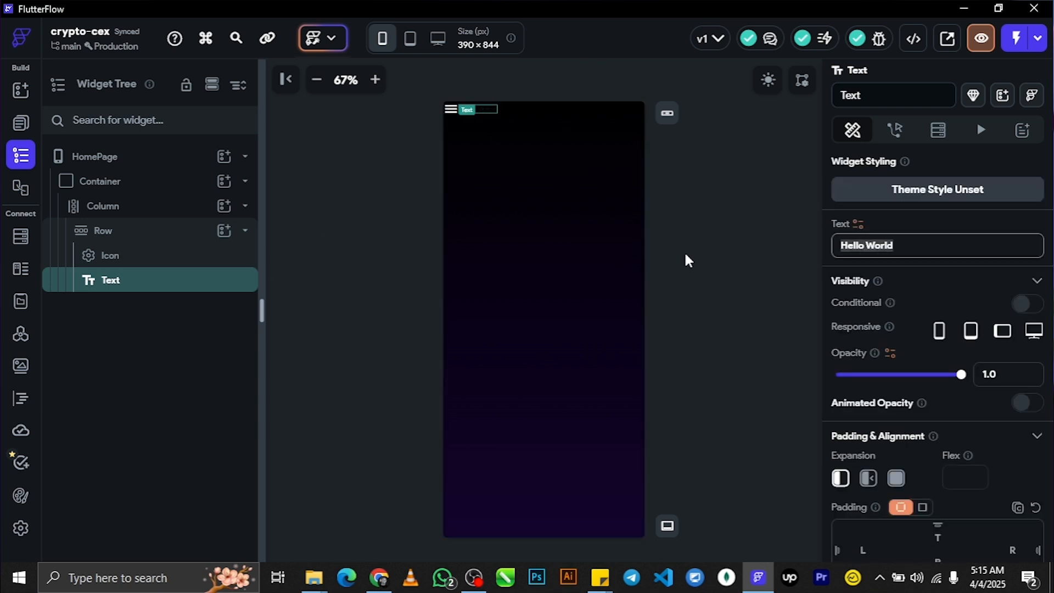
{"action": "type", "text": "CR"}
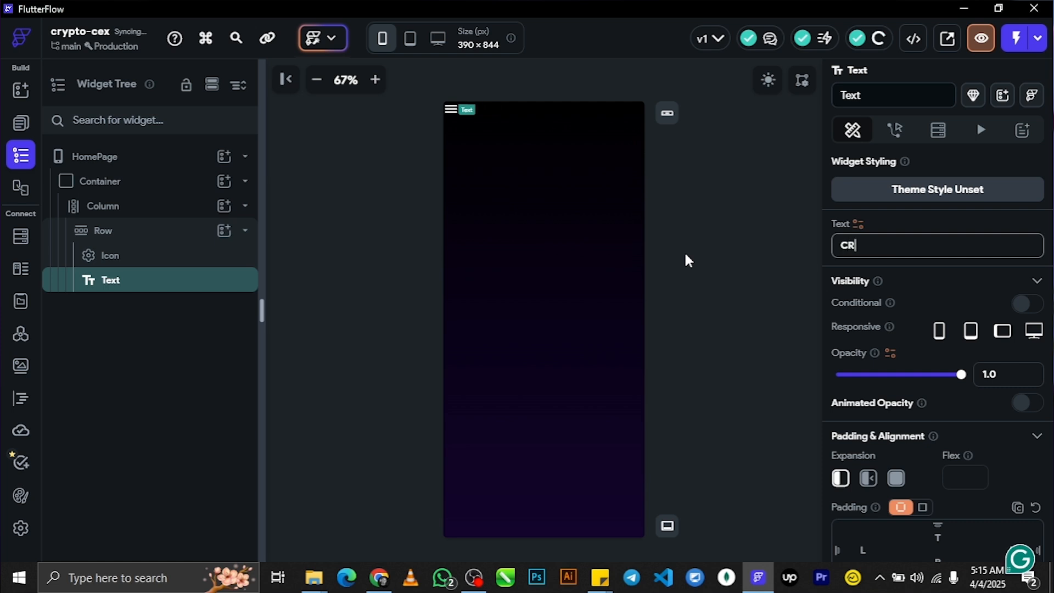
{"action": "type", "text": "YPTOINCE"}
{"action": "key", "text": "BackSpace"}
{"action": "key", "text": "BackSpace"}
{"action": "key", "text": "BackSpace"}
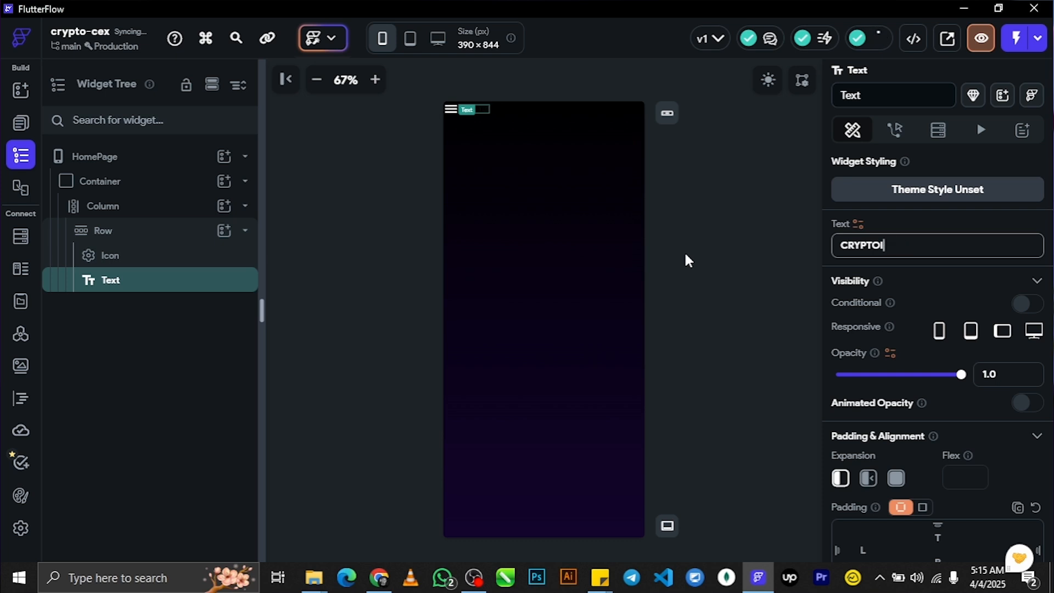
{"action": "type", "text": "NVEST"}
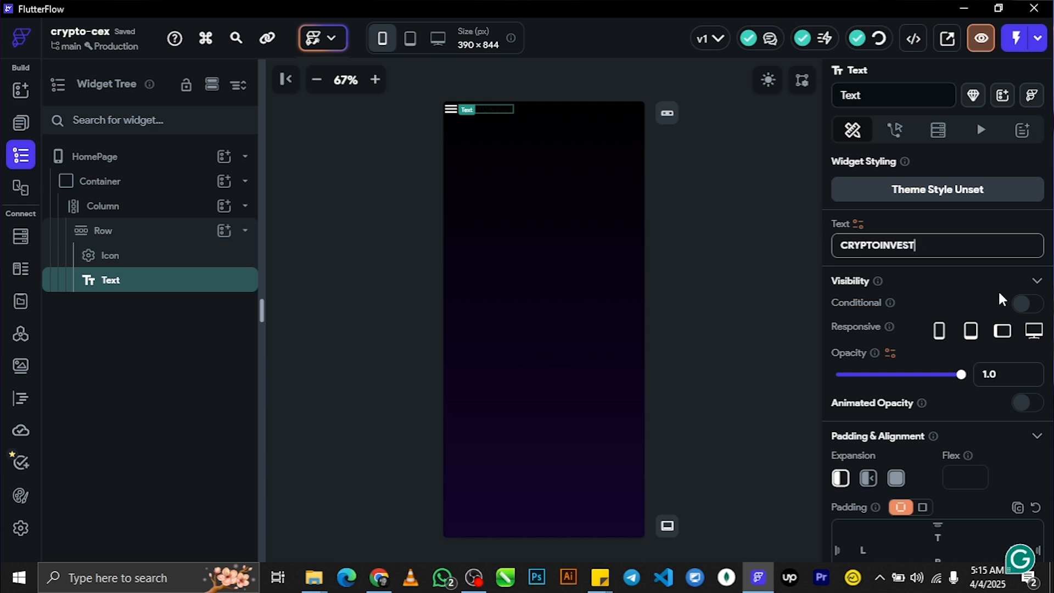
{"action": "left_click", "coordinate": [791, 311]}
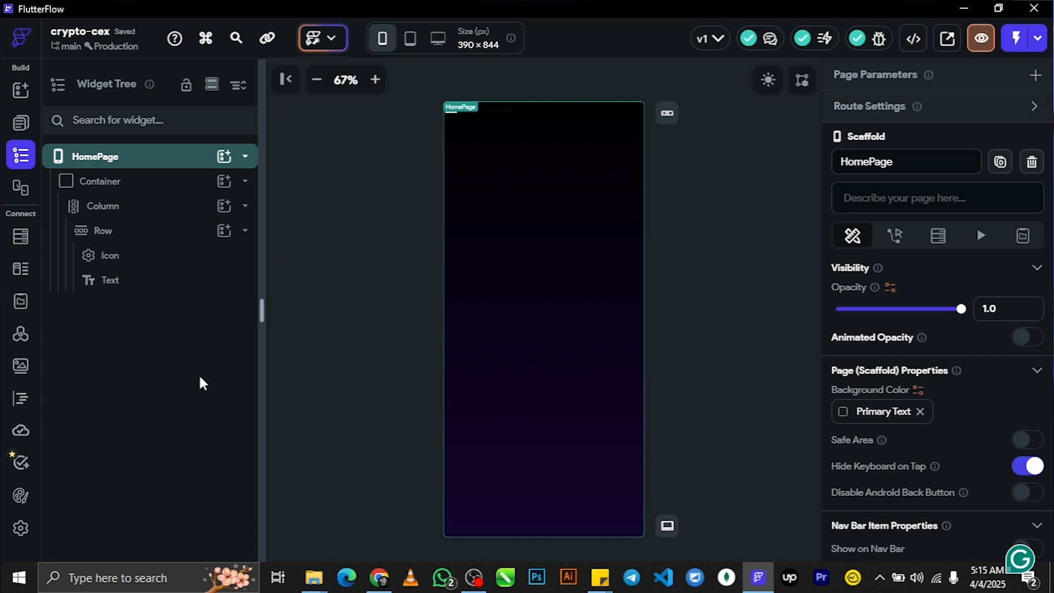
Step: Reorder the Row's children so the Text widget comes before the Icon
{"action": "left_click", "coordinate": [122, 233]}
{"action": "left_click", "coordinate": [126, 234]}
{"action": "left_click_drag", "start_coordinate": [137, 280], "coordinate": [155, 244]}
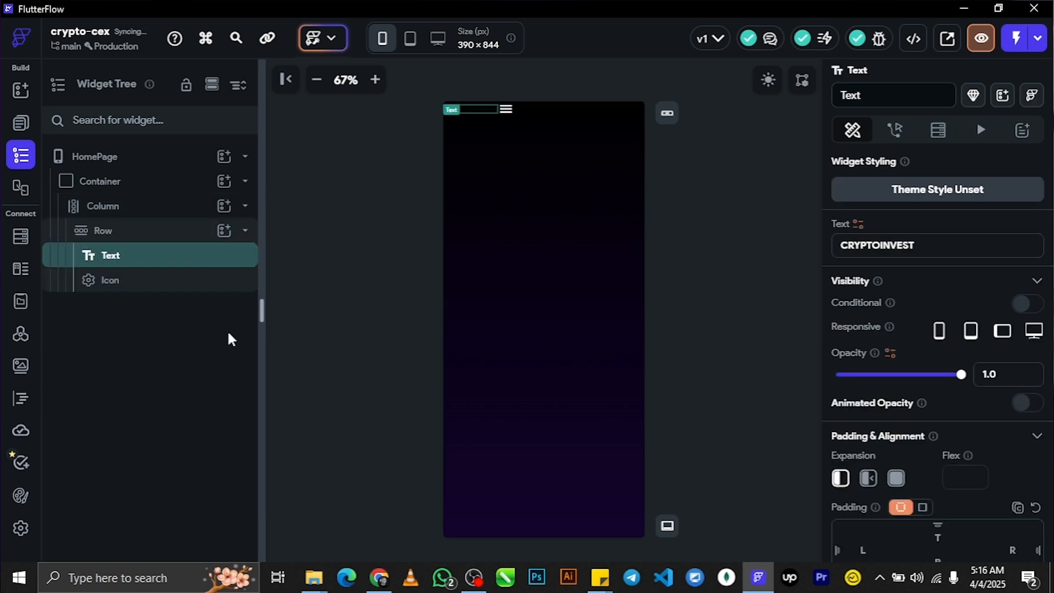
Step: Set the CRYPTOINVEST text's color to white
{"action": "scroll", "coordinate": [933, 357], "scroll_direction": "down", "scroll_amount": 6}
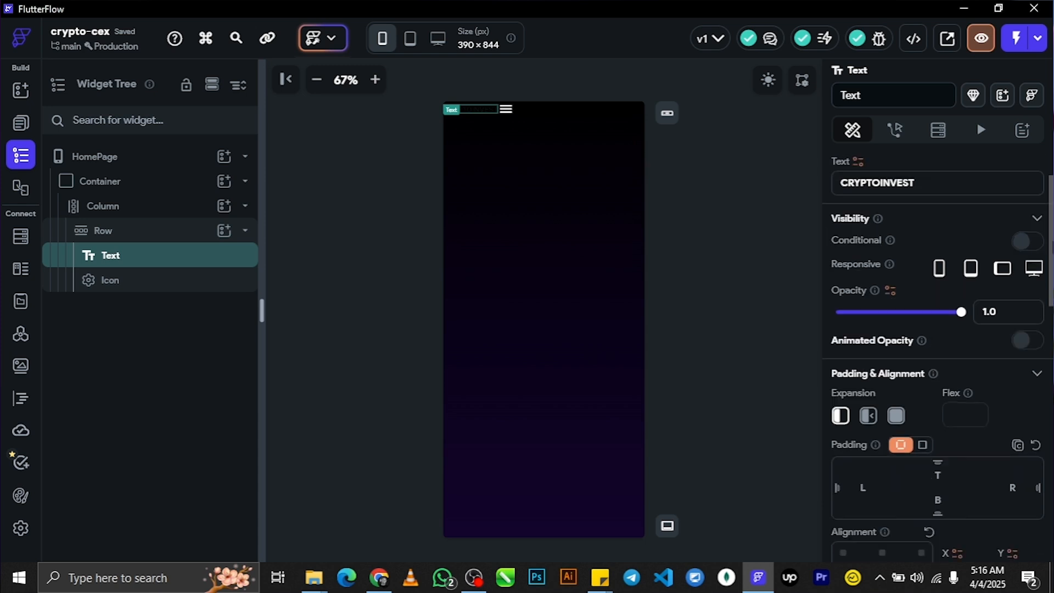
{"action": "scroll", "coordinate": [938, 357], "scroll_direction": "down", "scroll_amount": 2}
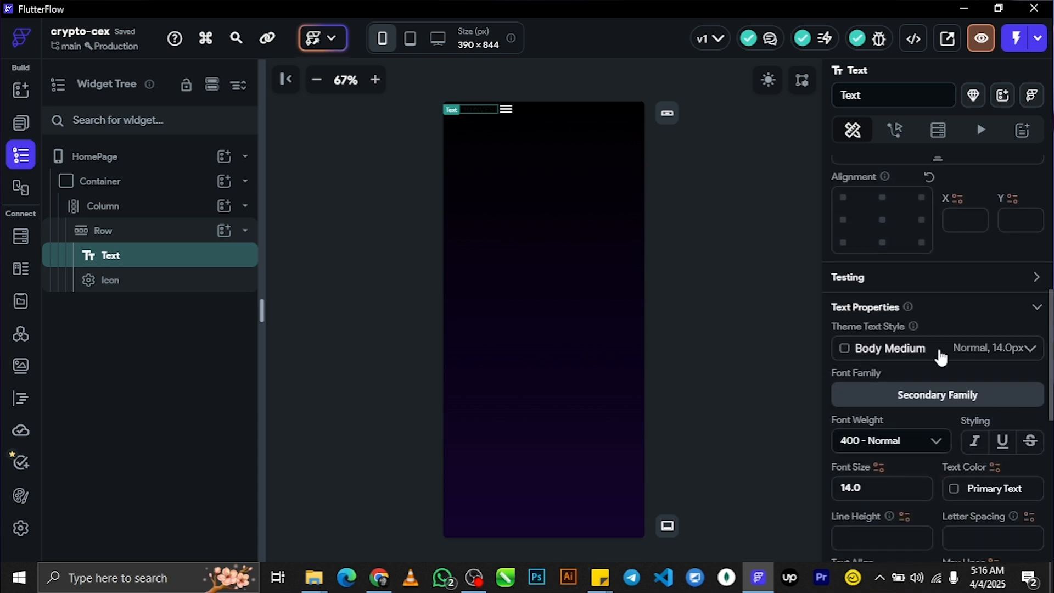
{"action": "scroll", "coordinate": [878, 494], "scroll_direction": "up", "scroll_amount": 6}
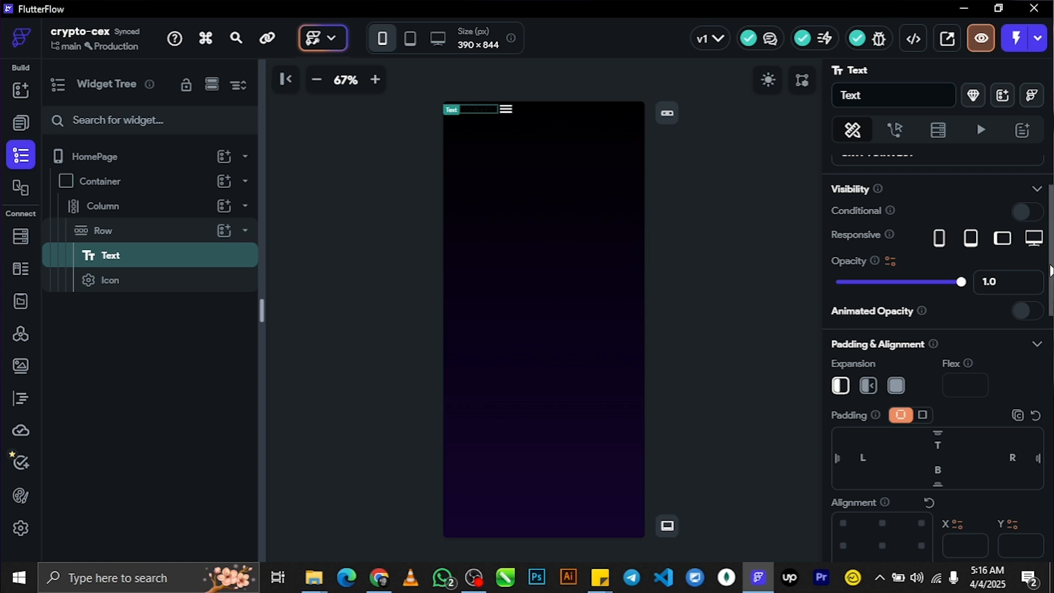
{"action": "scroll", "coordinate": [1049, 270], "scroll_direction": "up", "scroll_amount": 2}
{"action": "scroll", "coordinate": [934, 330], "scroll_direction": "down", "scroll_amount": 12}
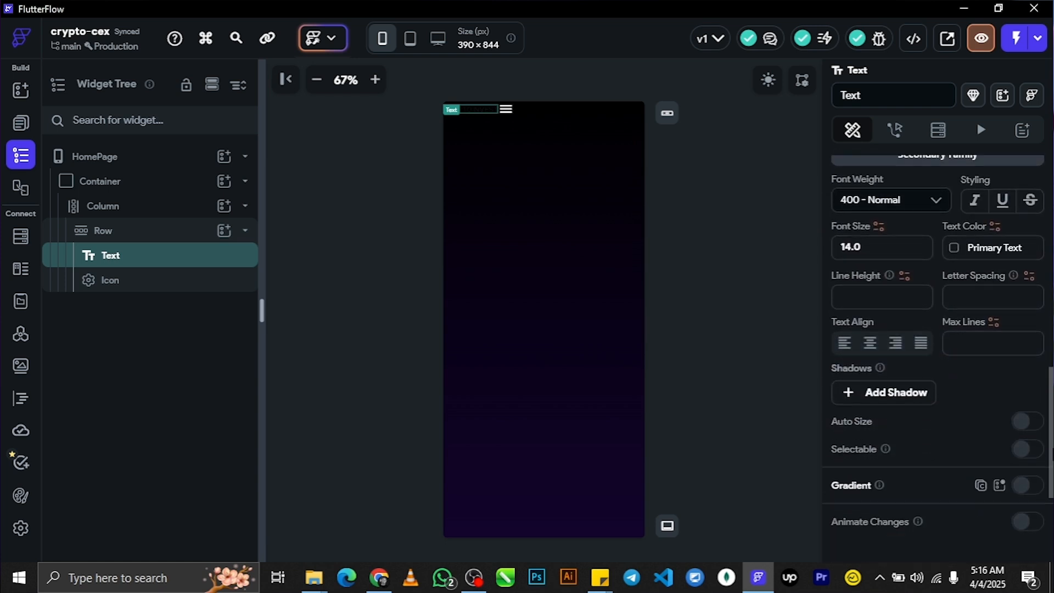
{"action": "scroll", "coordinate": [933, 329], "scroll_direction": "up", "scroll_amount": 3}
{"action": "scroll", "coordinate": [976, 120], "scroll_direction": "up", "scroll_amount": 2}
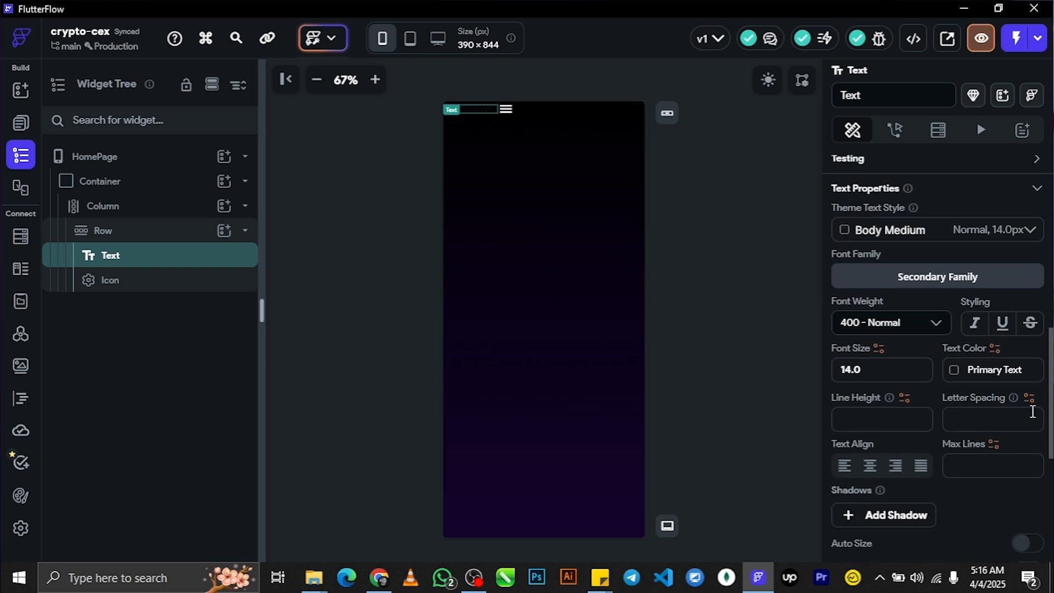
{"action": "left_click", "coordinate": [955, 376]}
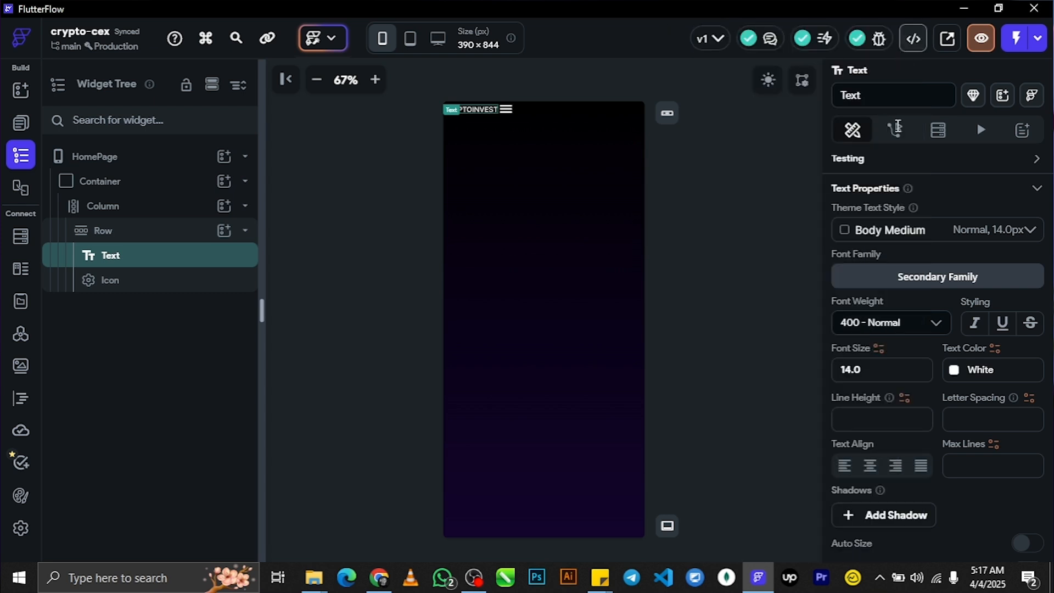
Step: Set the CRYPTOINVEST text's font weight to 800 - Extra Bold and its font size to 20
{"action": "left_click", "coordinate": [920, 322]}
{"action": "scroll", "coordinate": [900, 439], "scroll_direction": "down", "scroll_amount": 3}
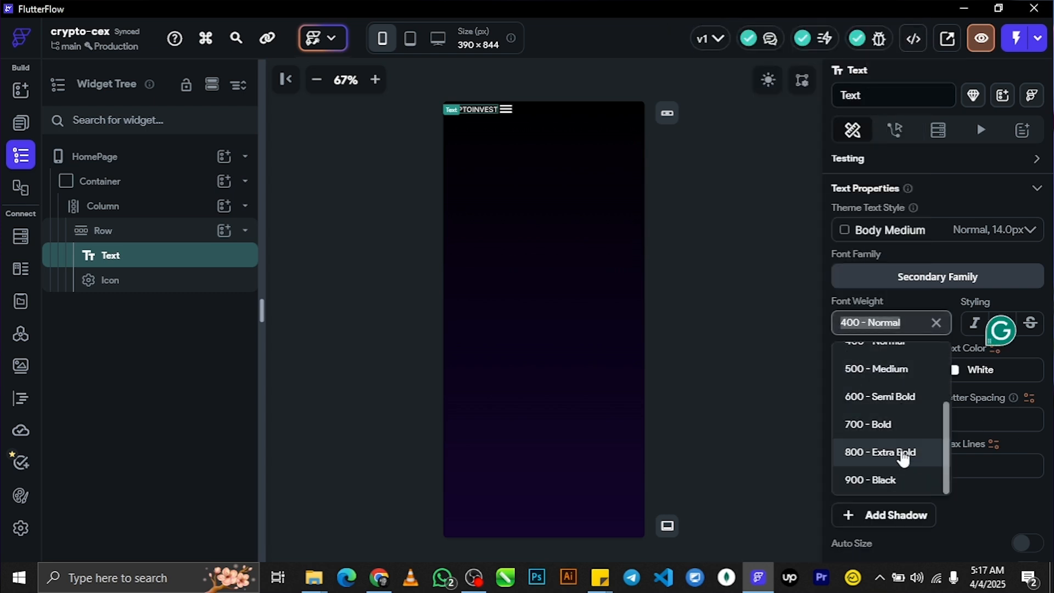
{"action": "left_click", "coordinate": [880, 459]}
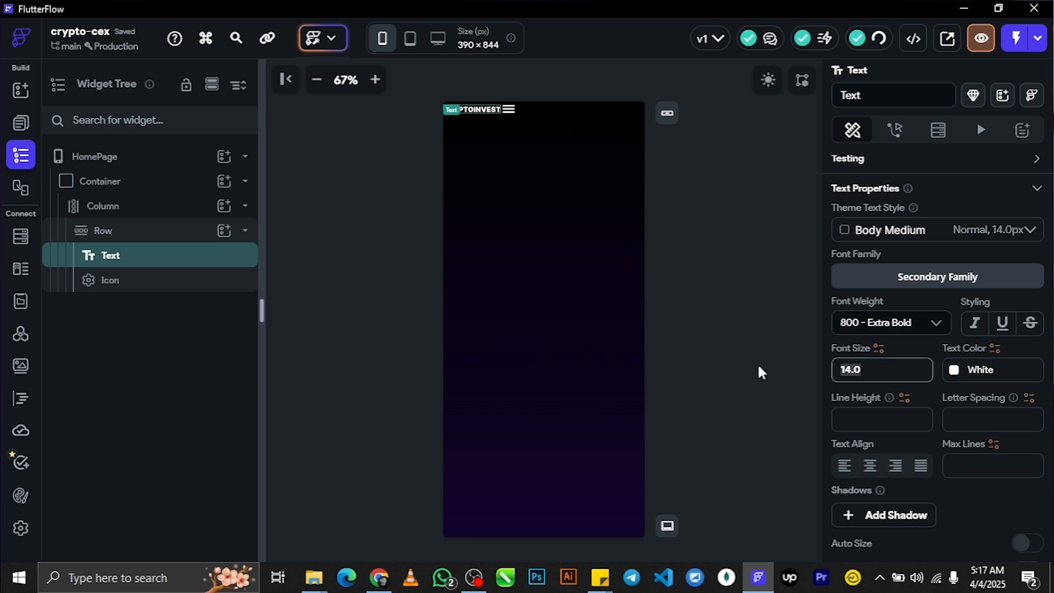
{"action": "type", "text": "5"}
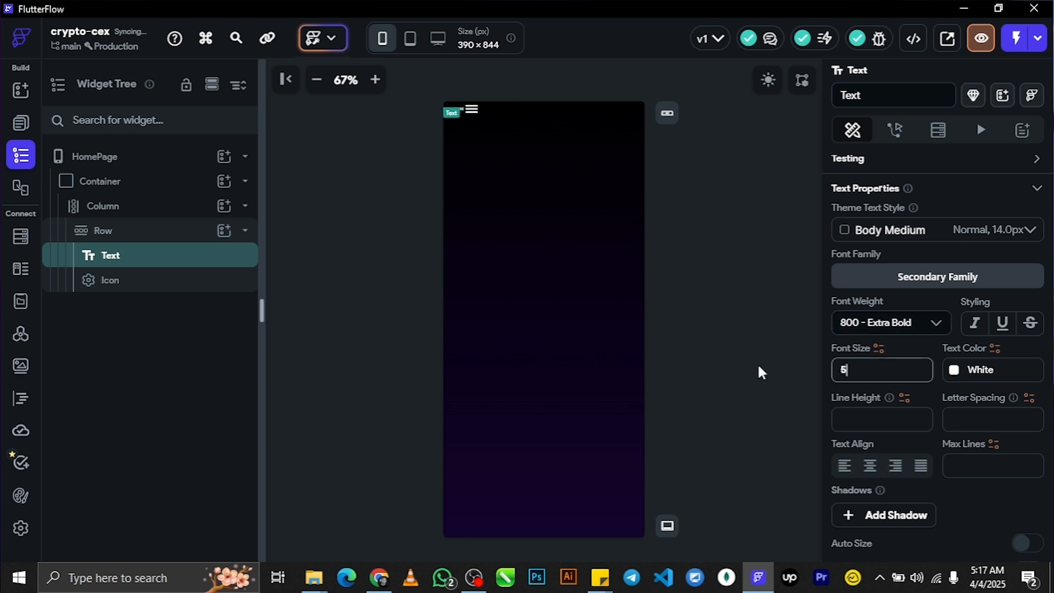
{"action": "type", "text": "0"}
{"action": "key", "text": "BackSpace"}
{"action": "key", "text": "BackSpace"}
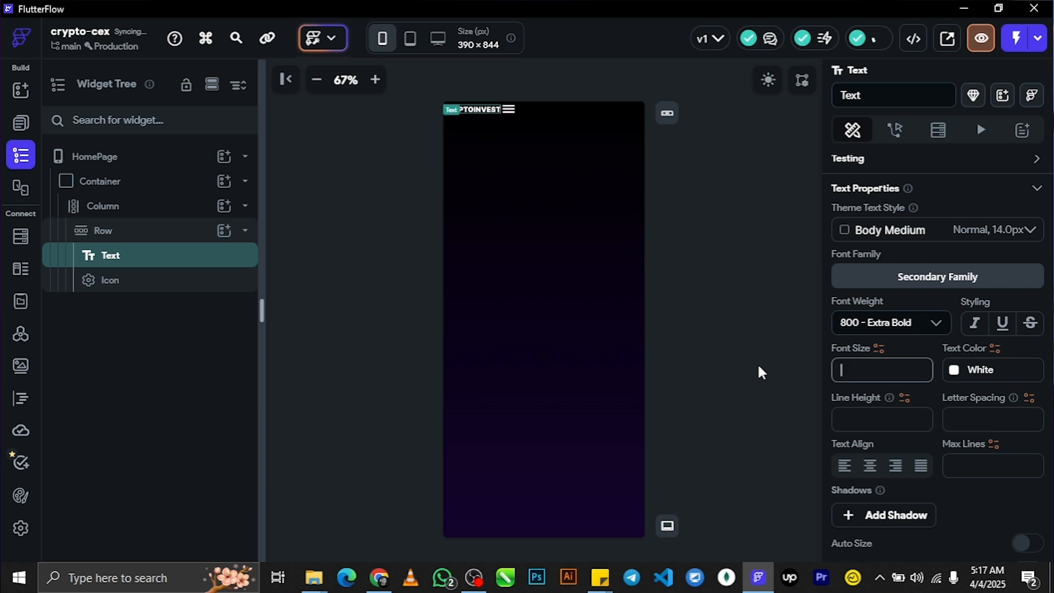
{"action": "type", "text": "20"}
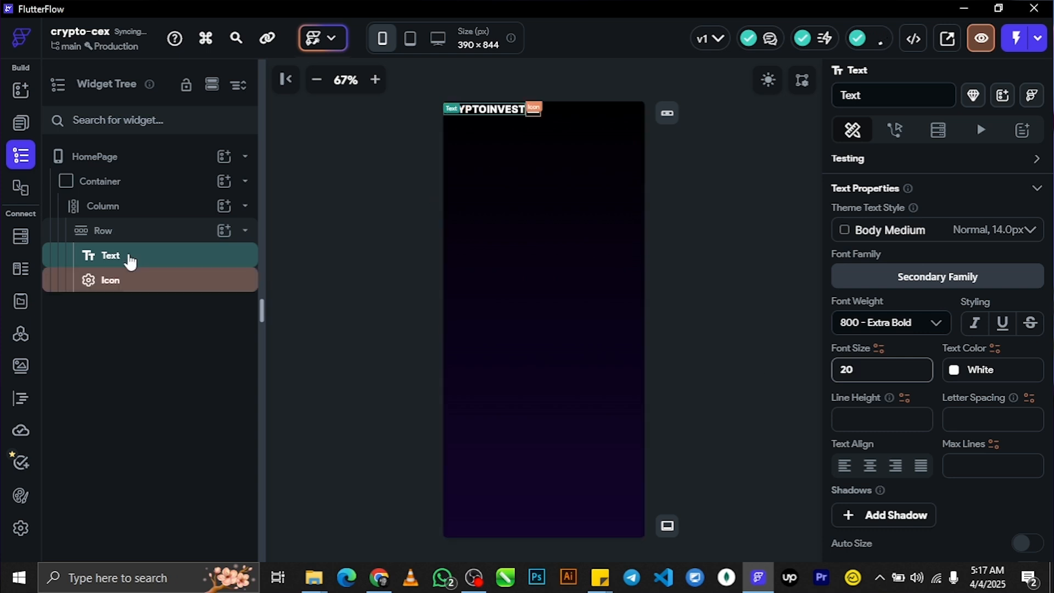
Step: Set the header Row's main axis alignment to Space Between
{"action": "left_click", "coordinate": [150, 241]}
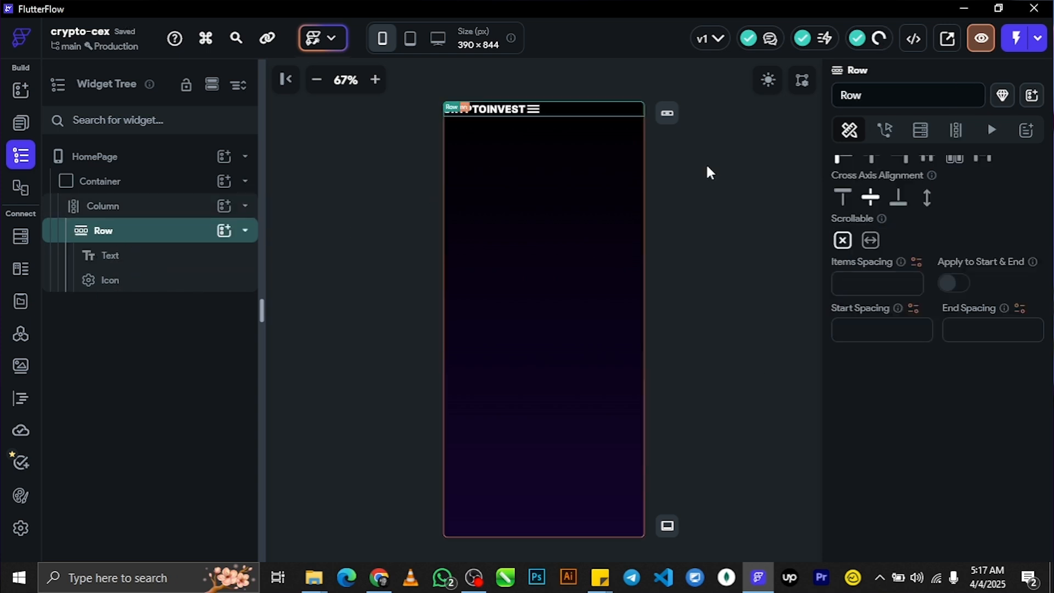
{"action": "scroll", "coordinate": [1000, 482], "scroll_direction": "down", "scroll_amount": 4}
{"action": "scroll", "coordinate": [939, 351], "scroll_direction": "down", "scroll_amount": 3}
{"action": "left_click", "coordinate": [872, 298]}
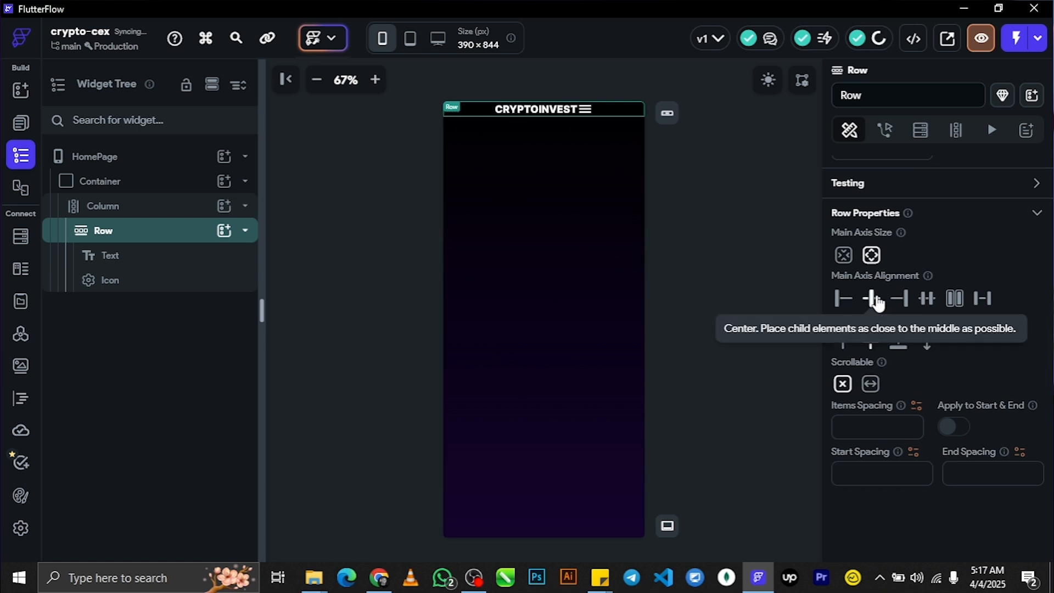
{"action": "left_click", "coordinate": [978, 301]}
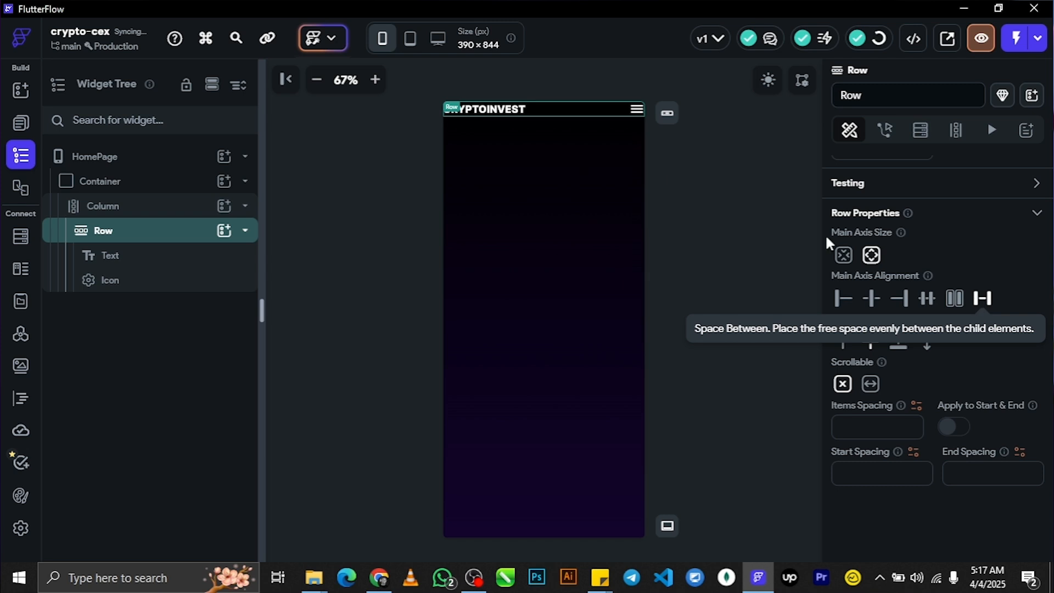
Step: Set the Column's right and left padding to 20
{"action": "left_click", "coordinate": [122, 212]}
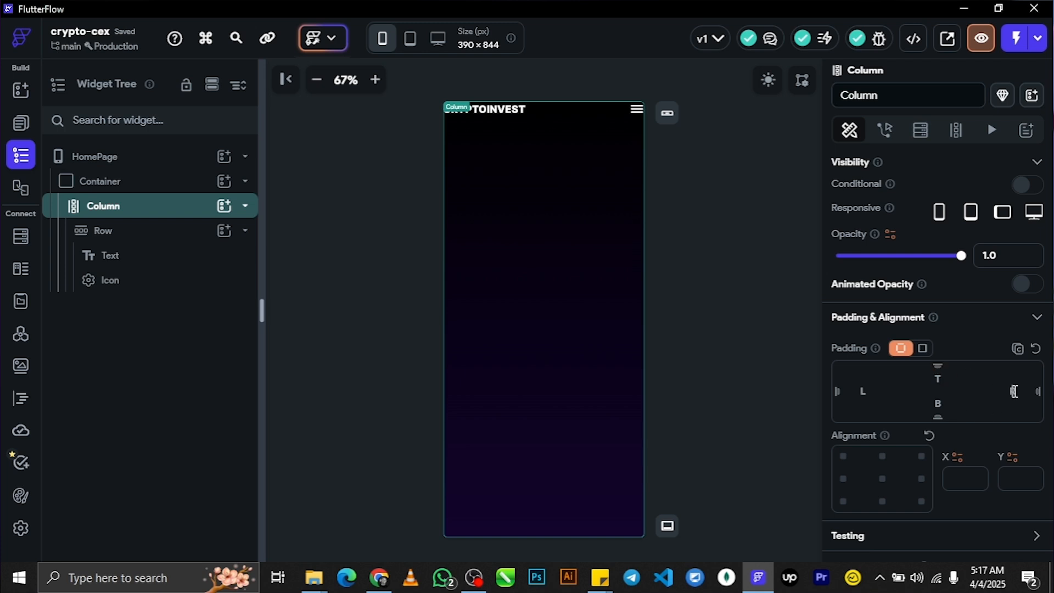
{"action": "left_click", "coordinate": [1014, 390]}
{"action": "type", "text": "2"}
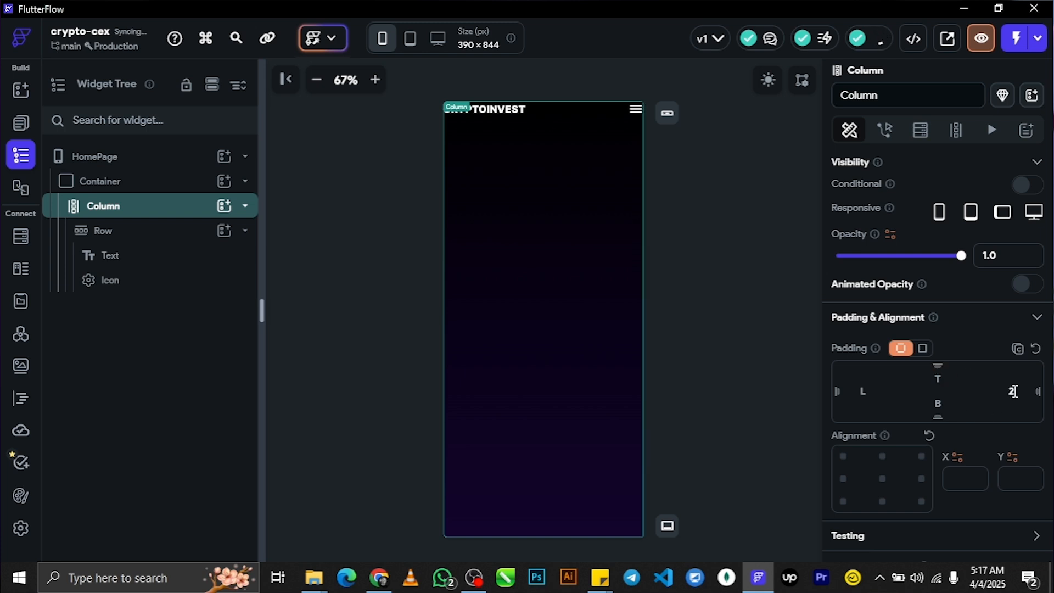
{"action": "type", "text": "0"}
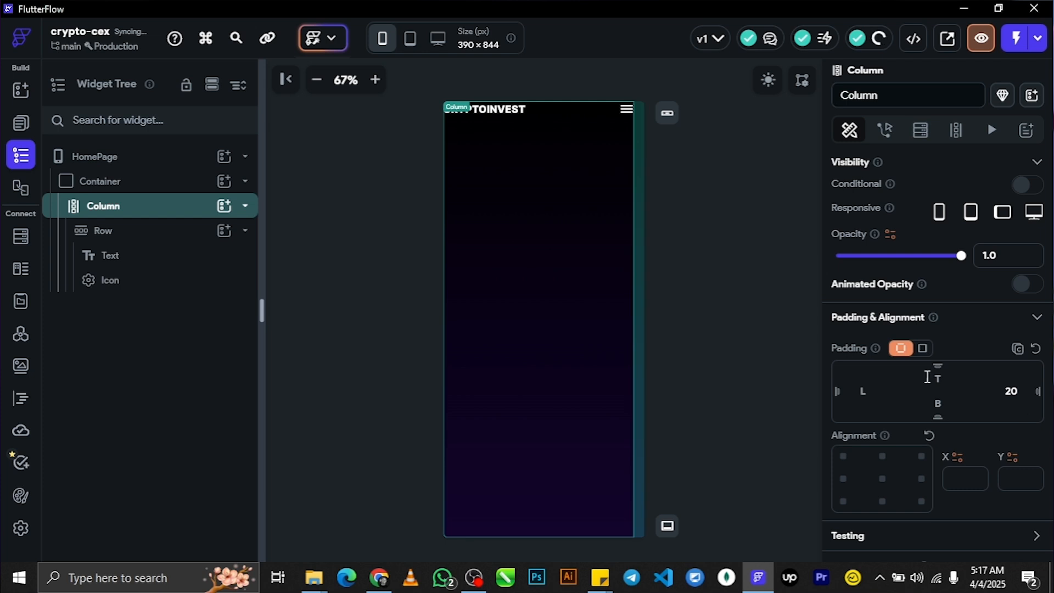
{"action": "left_click", "coordinate": [863, 393]}
{"action": "type", "text": "20"}
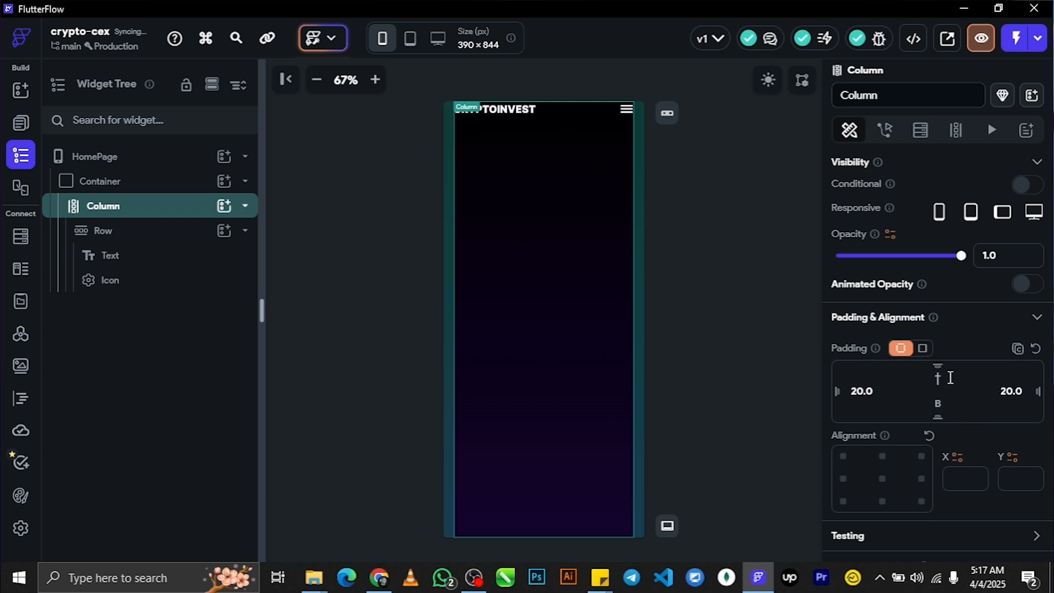
Step: Switch the Column to uniform padding and set it to 20 on all sides
{"action": "left_click", "coordinate": [922, 349]}
{"action": "left_click", "coordinate": [991, 369]}
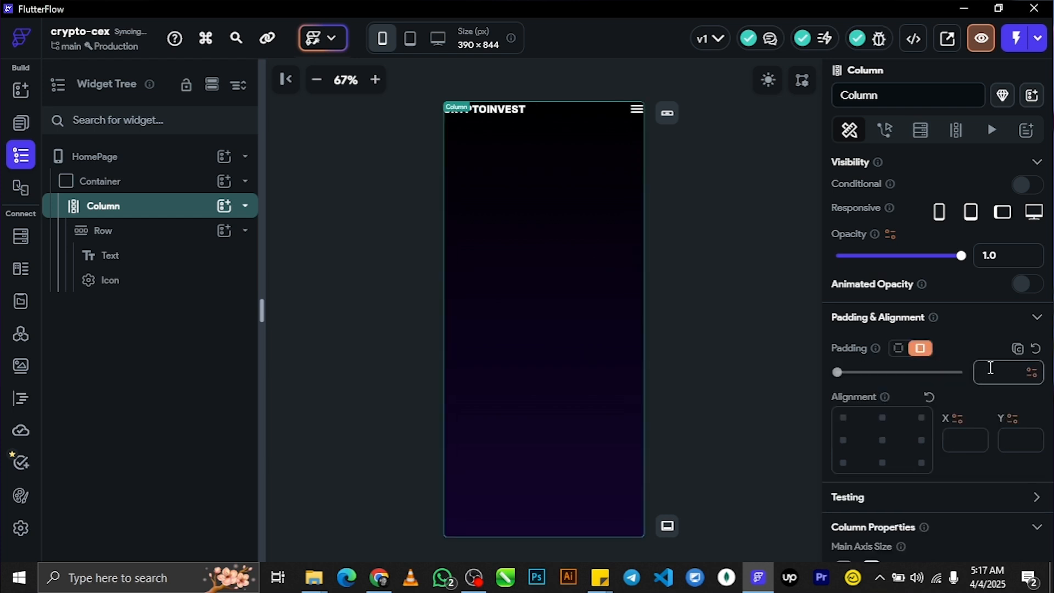
{"action": "type", "text": "20"}
{"action": "left_click", "coordinate": [811, 297]}
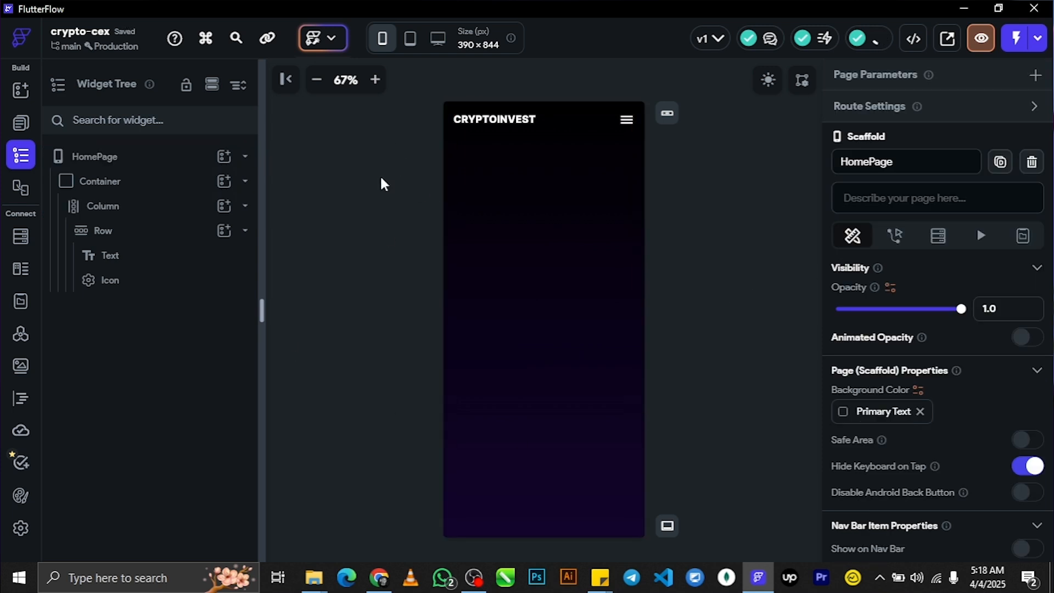
Step: Check the heading in the Figma landing design, then return to FlutterFlow and add a Text widget to the Column below the header Row
{"action": "left_click", "coordinate": [379, 578]}
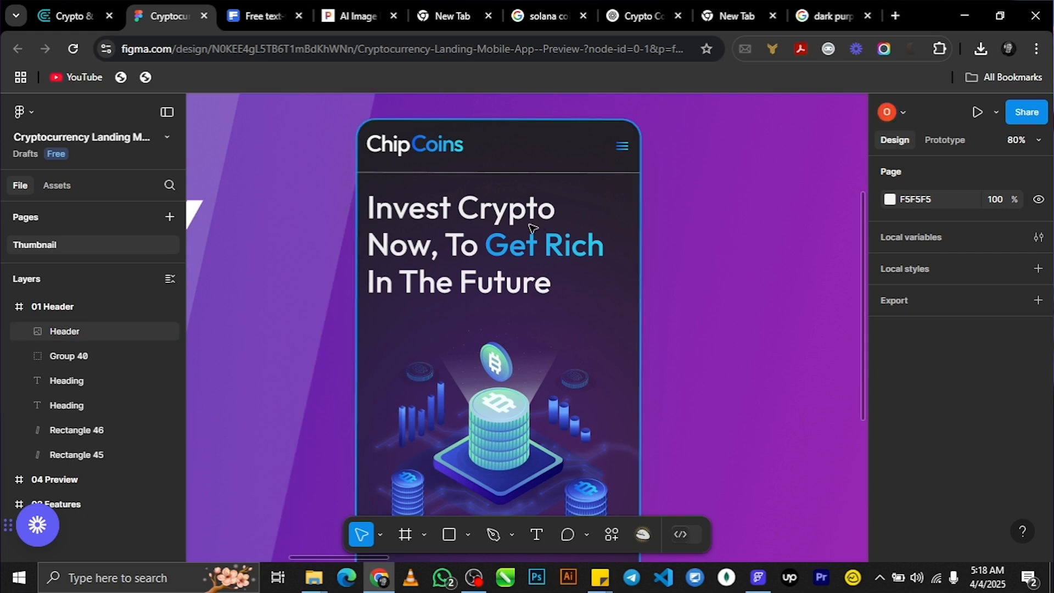
{"action": "left_click", "coordinate": [761, 580]}
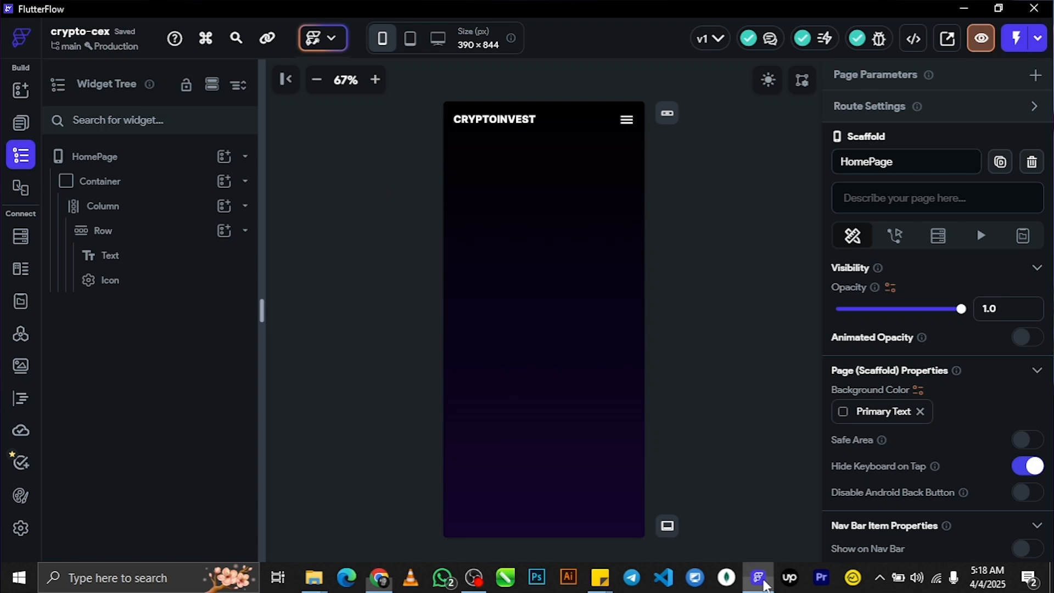
{"action": "left_click", "coordinate": [141, 215]}
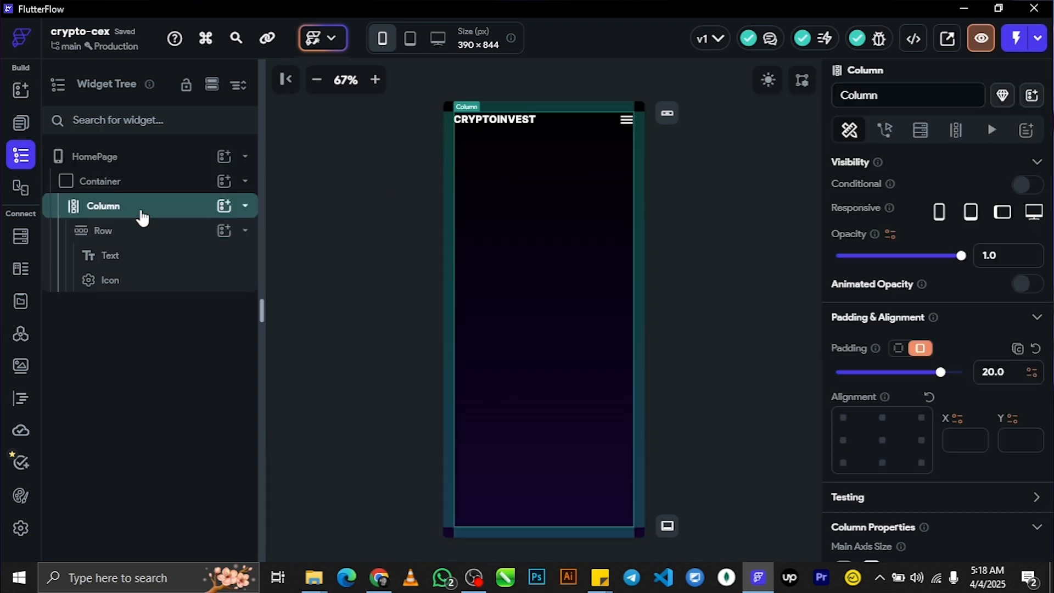
{"action": "left_click", "coordinate": [245, 230]}
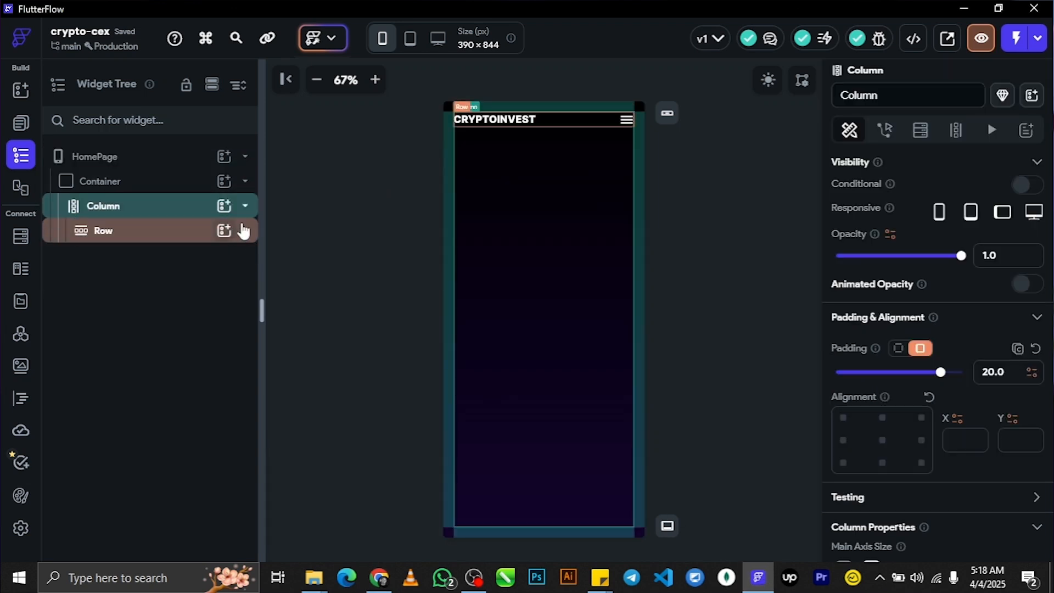
{"action": "left_click", "coordinate": [224, 206]}
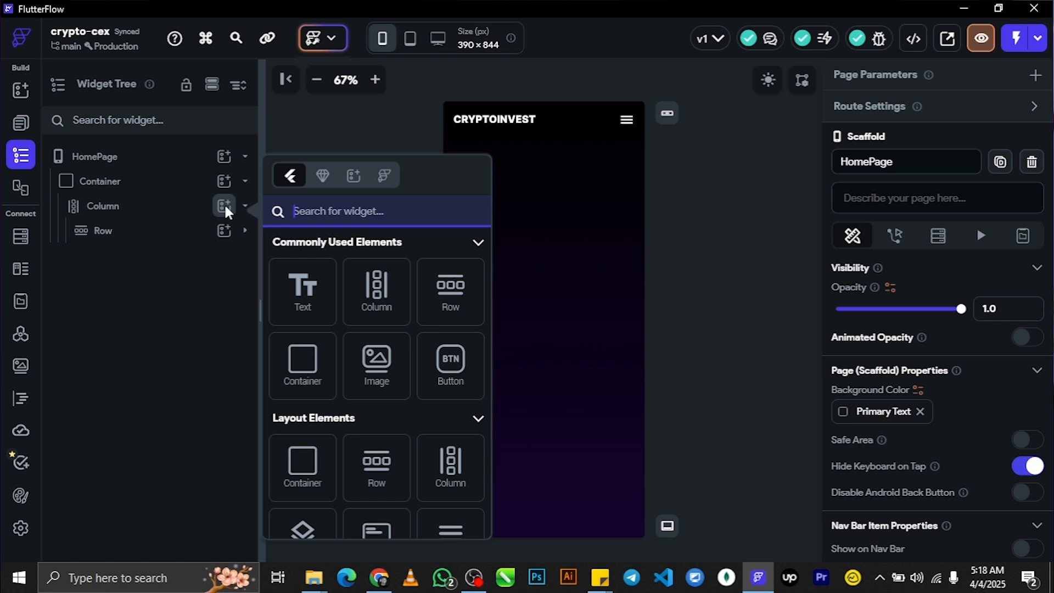
{"action": "left_click", "coordinate": [310, 312]}
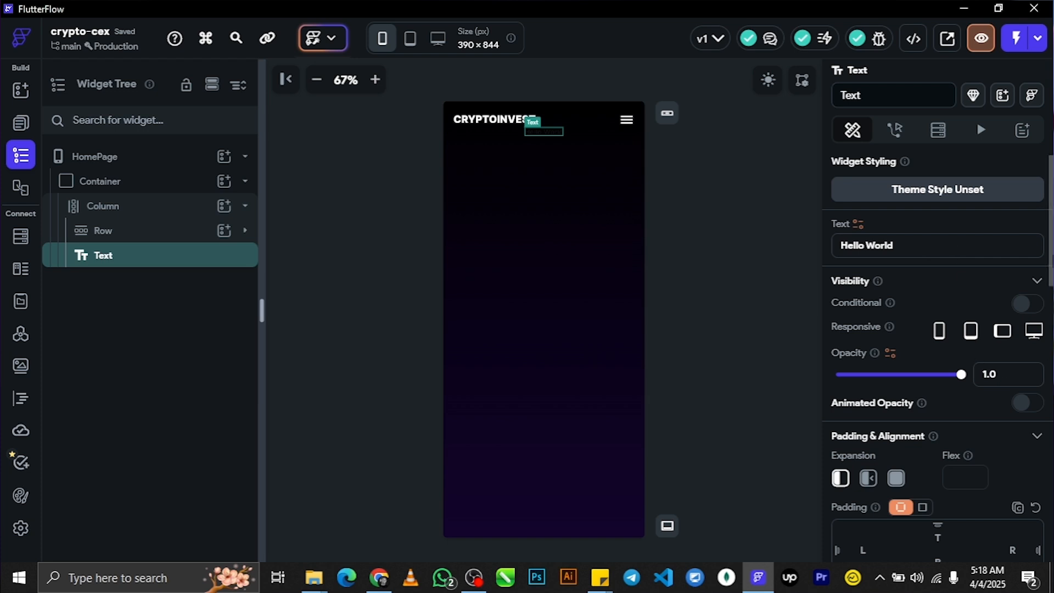
Step: Set the new Text widget's line height to 1.0, letter spacing to 1.0 and max lines to 5
{"action": "scroll", "coordinate": [938, 357], "scroll_direction": "down", "scroll_amount": 5}
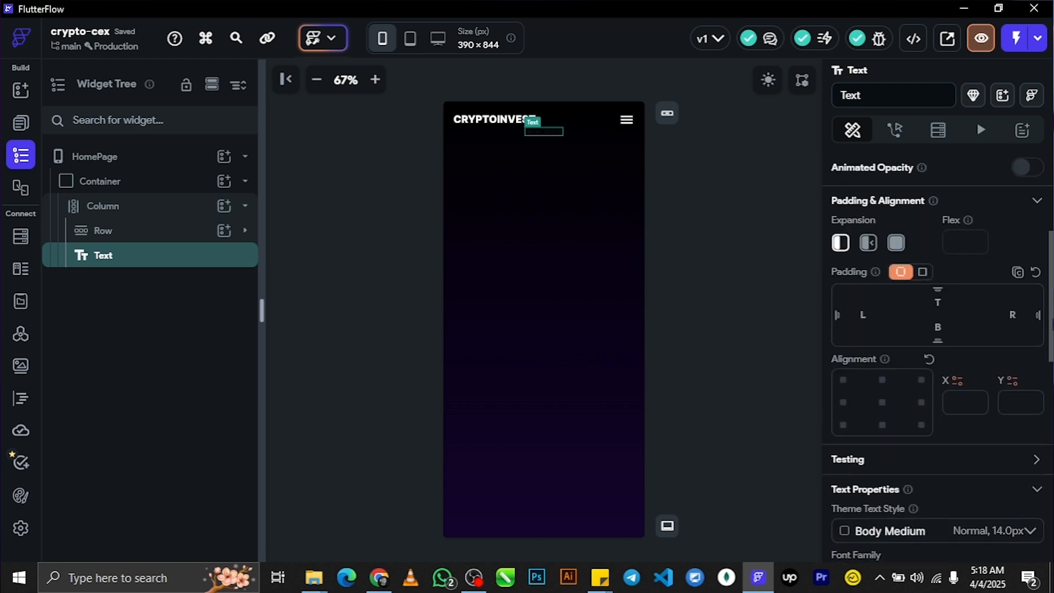
{"action": "scroll", "coordinate": [937, 357], "scroll_direction": "down", "scroll_amount": 5}
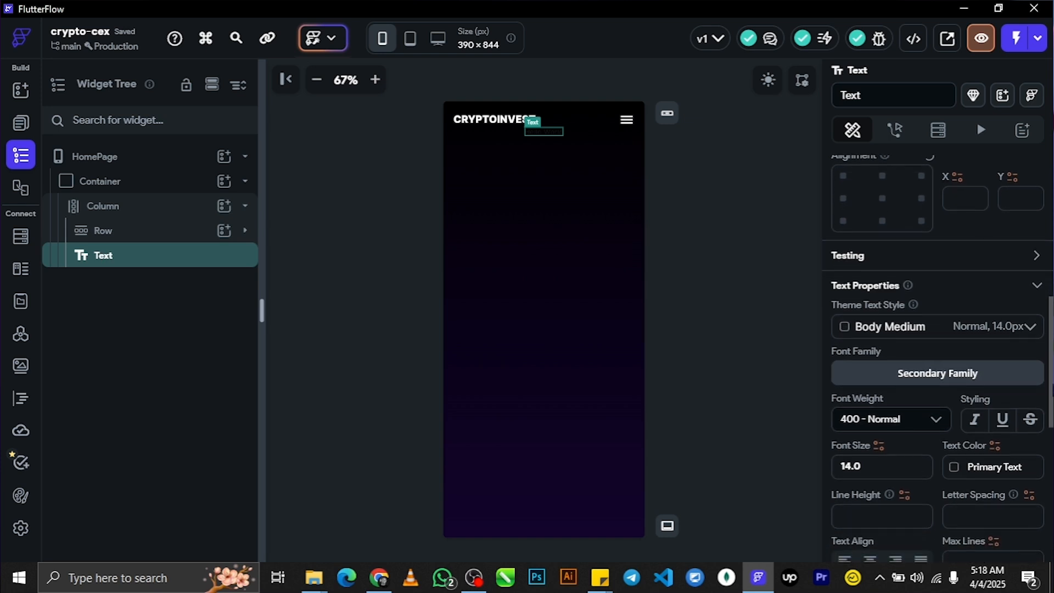
{"action": "scroll", "coordinate": [937, 357], "scroll_direction": "down", "scroll_amount": 3}
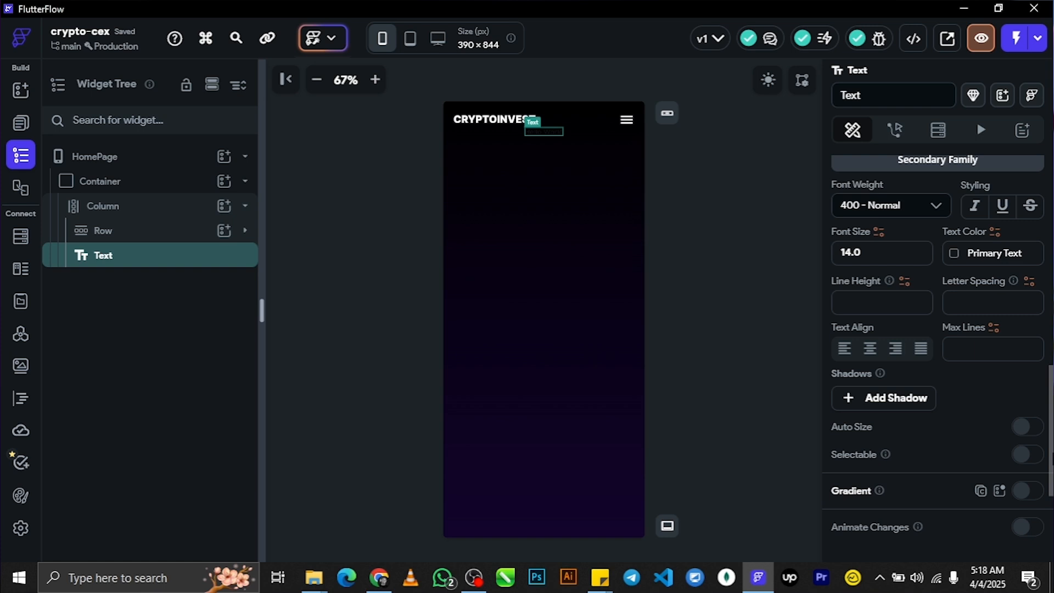
{"action": "scroll", "coordinate": [878, 367], "scroll_direction": "down", "scroll_amount": 1}
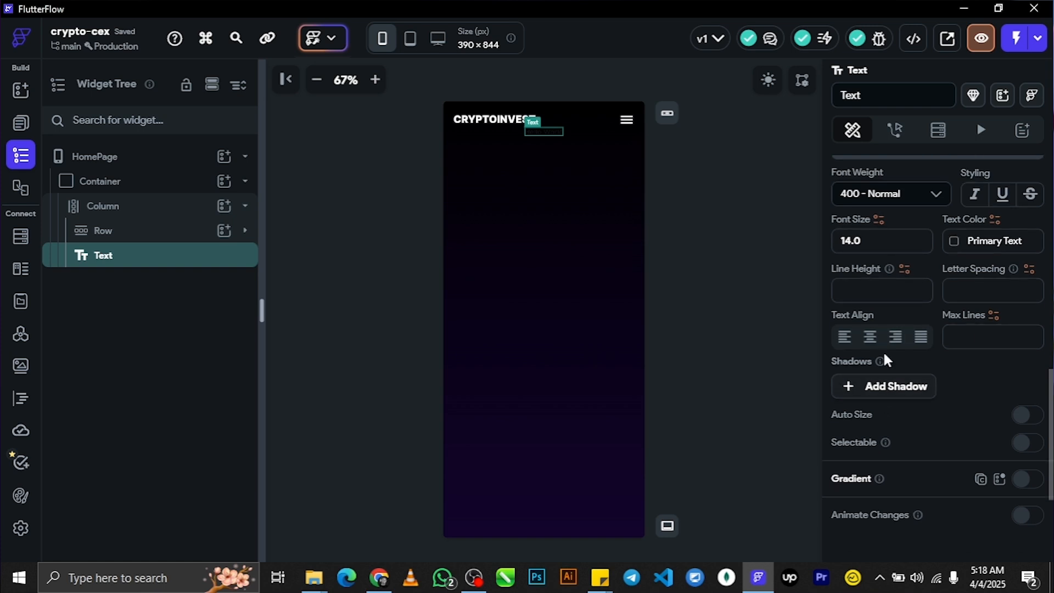
{"action": "left_click", "coordinate": [875, 291]}
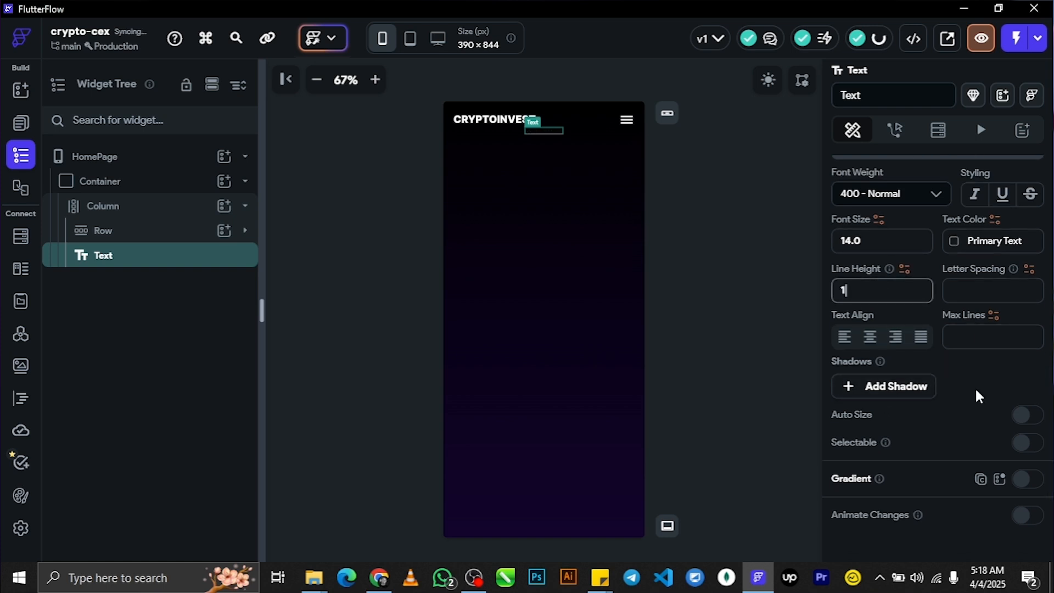
{"action": "type", "text": "1.0"}
{"action": "left_click", "coordinate": [996, 297]}
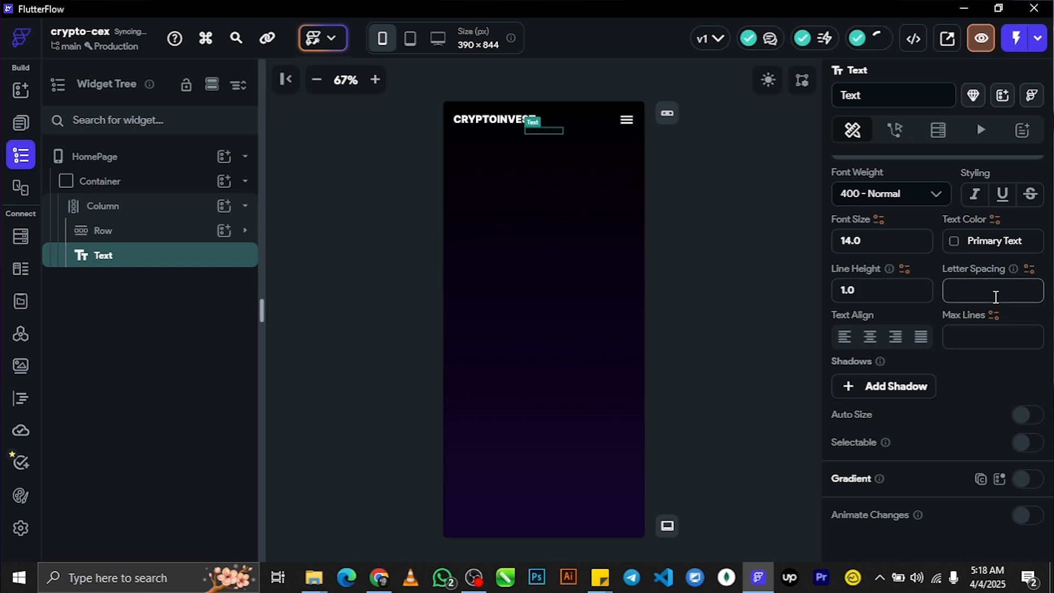
{"action": "type", "text": "1.0"}
{"action": "left_click", "coordinate": [987, 337]}
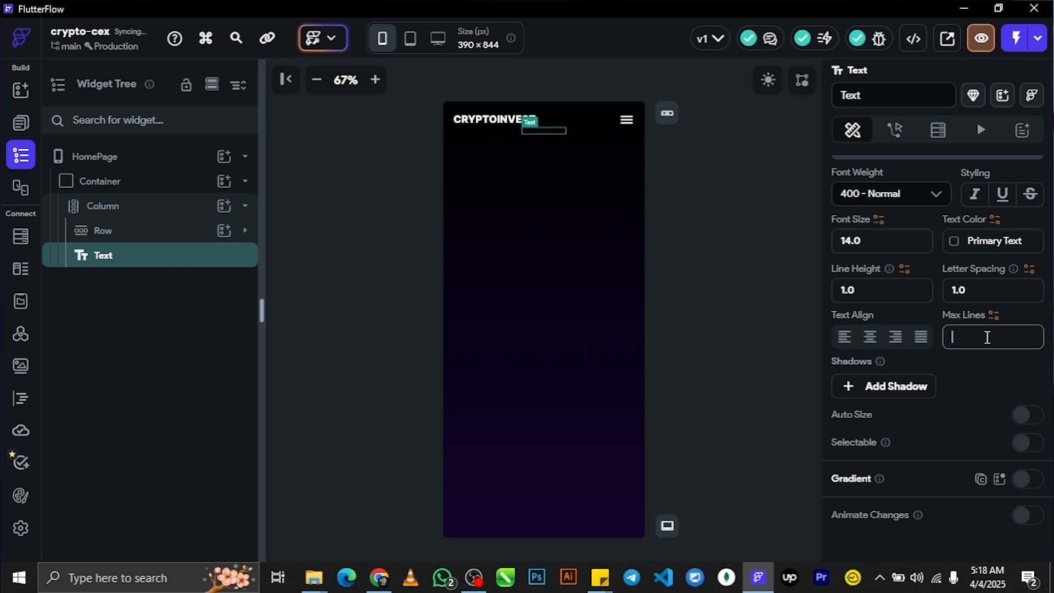
{"action": "type", "text": "5"}
Step: Copy "Invest in crypto, elevate your financial future" from the sticky note and use it as the new Text widget's text in FlutterFlow
{"action": "scroll", "coordinate": [915, 318], "scroll_direction": "up", "scroll_amount": 5}
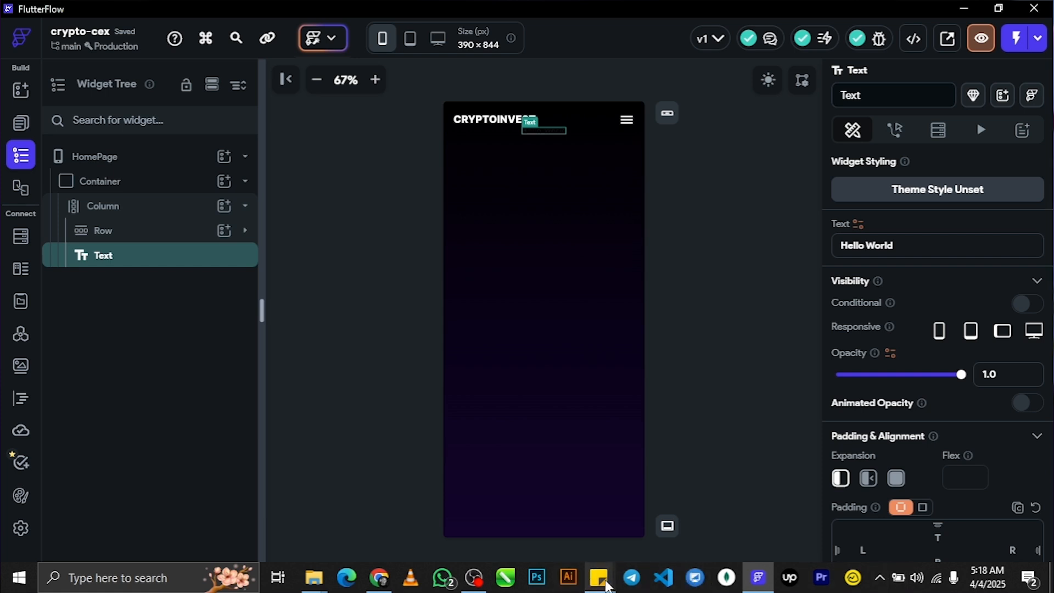
{"action": "mouse_move", "coordinate": [600, 579]}
{"action": "left_click", "coordinate": [637, 530]}
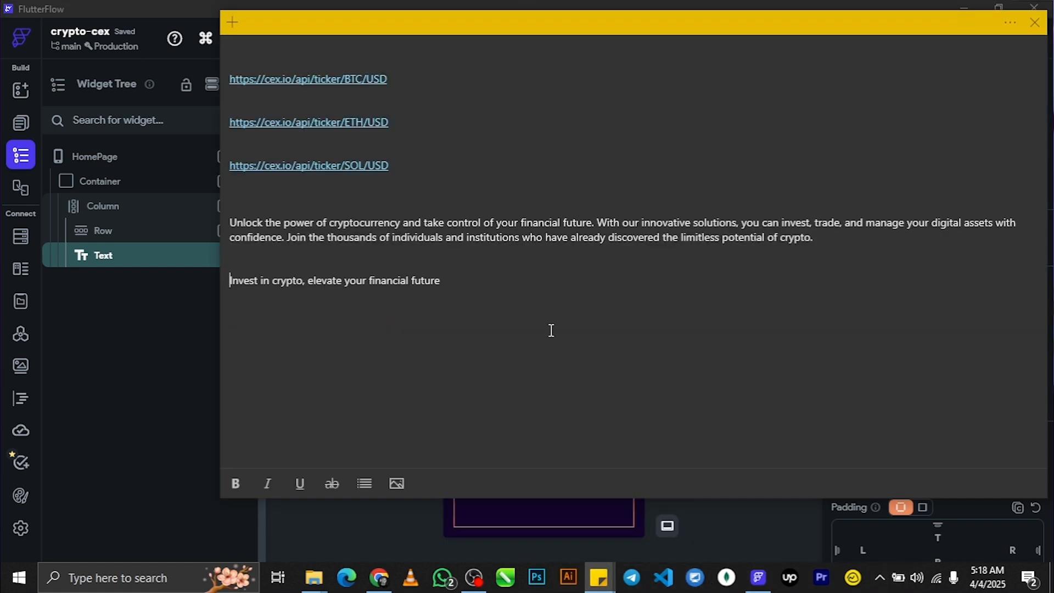
{"action": "triple_click", "coordinate": [367, 281]}
{"action": "key", "text": "ctrl+c"}
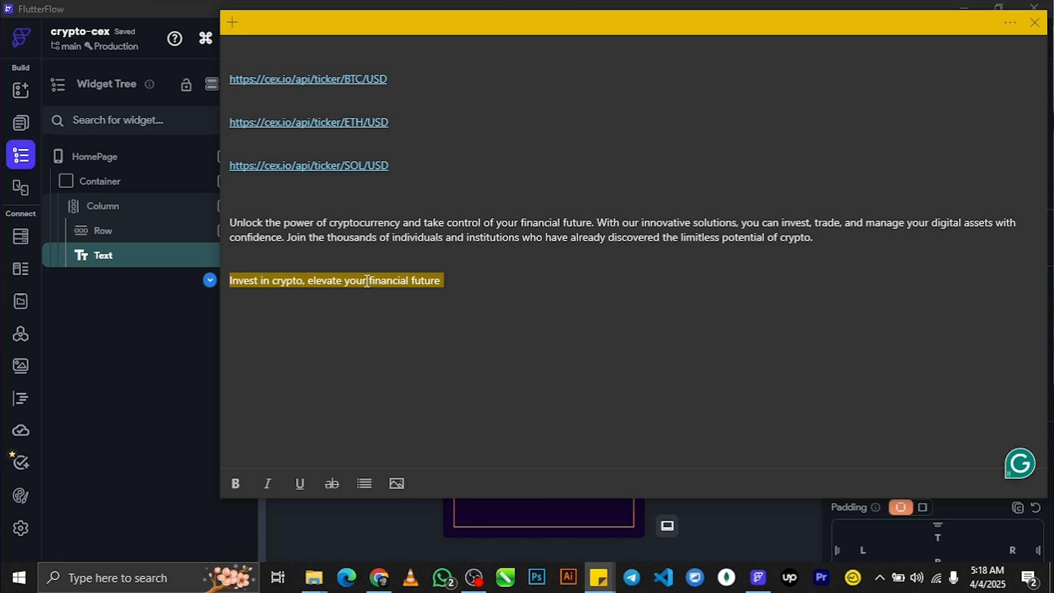
{"action": "left_click", "coordinate": [758, 578]}
{"action": "left_click", "coordinate": [900, 245]}
{"action": "right_click", "coordinate": [875, 247]}
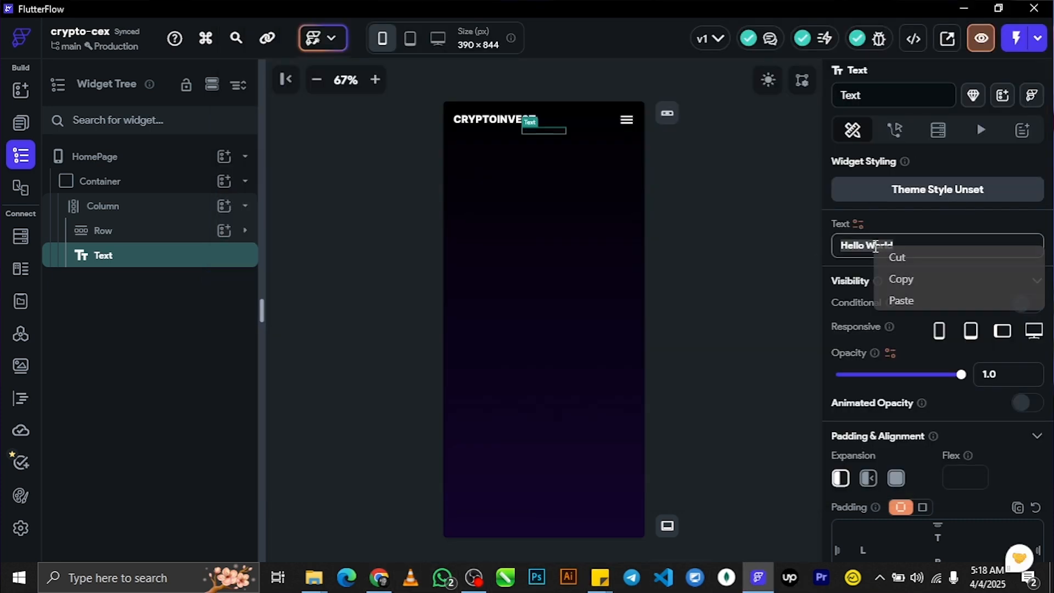
{"action": "left_click", "coordinate": [915, 302]}
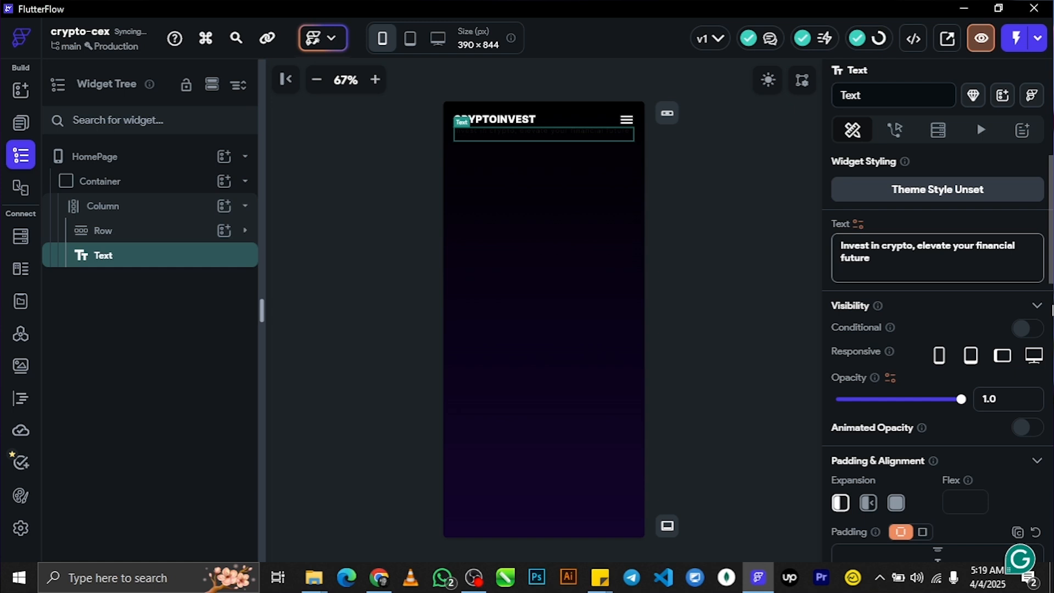
Step: Set the "Invest in crypto" heading's text color to white (#FFFFFF)
{"action": "scroll", "coordinate": [1024, 421], "scroll_direction": "down", "scroll_amount": 10}
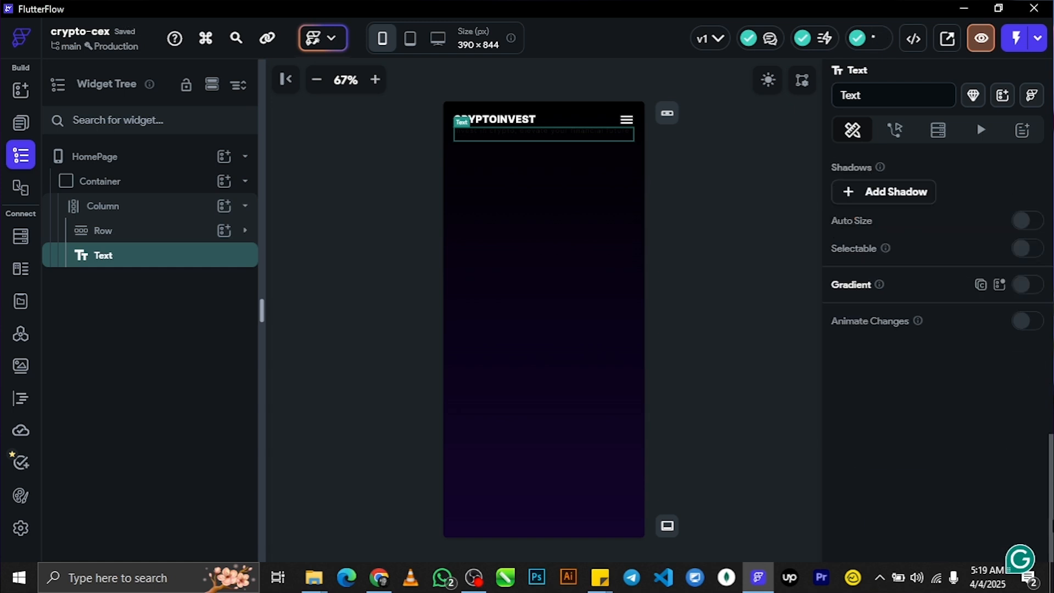
{"action": "scroll", "coordinate": [1021, 423], "scroll_direction": "up", "scroll_amount": 5}
{"action": "left_click", "coordinate": [971, 378]}
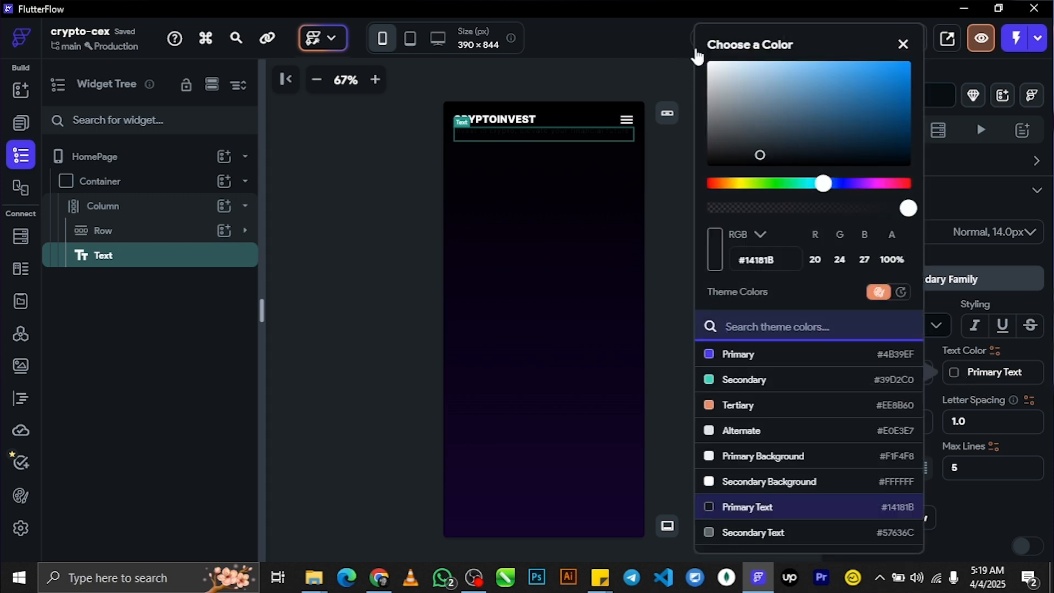
{"action": "left_click", "coordinate": [708, 62]}
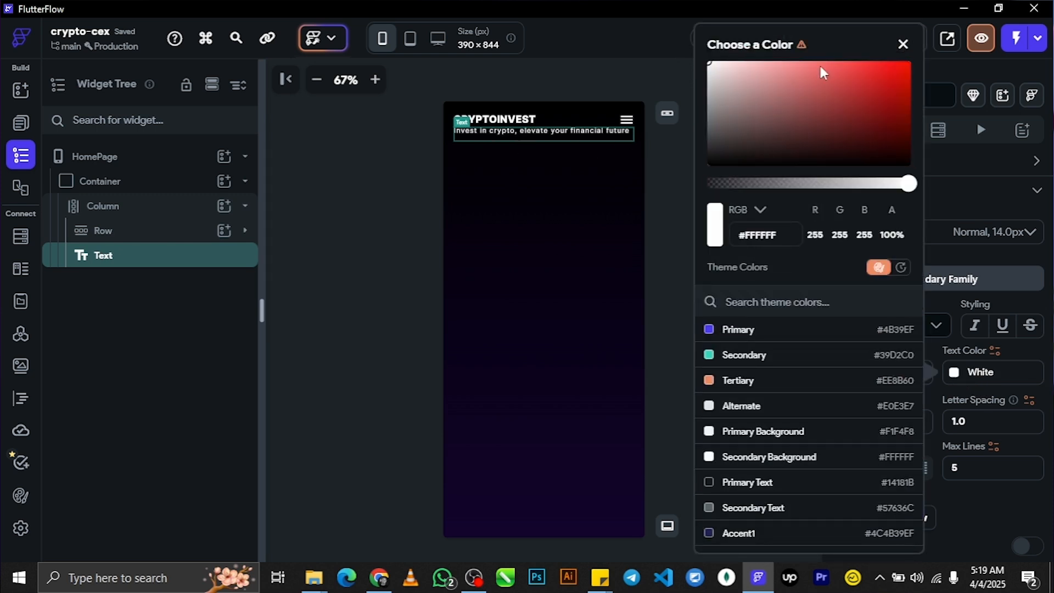
{"action": "left_click", "coordinate": [905, 45]}
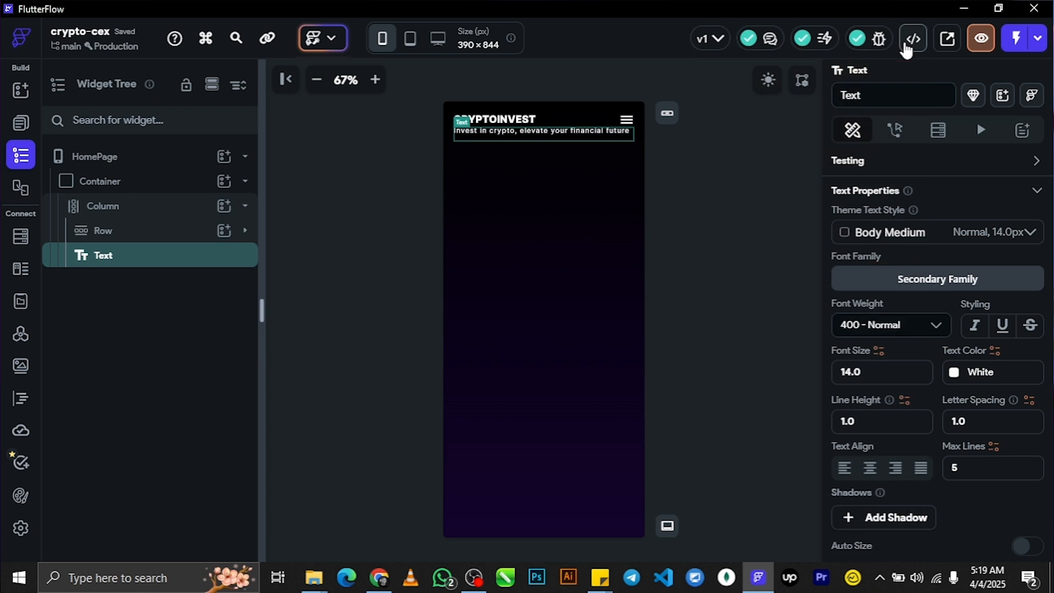
Step: Set the "Invest in crypto" heading's font weight to 500 - Medium
{"action": "left_click", "coordinate": [933, 332]}
{"action": "left_click", "coordinate": [905, 469]}
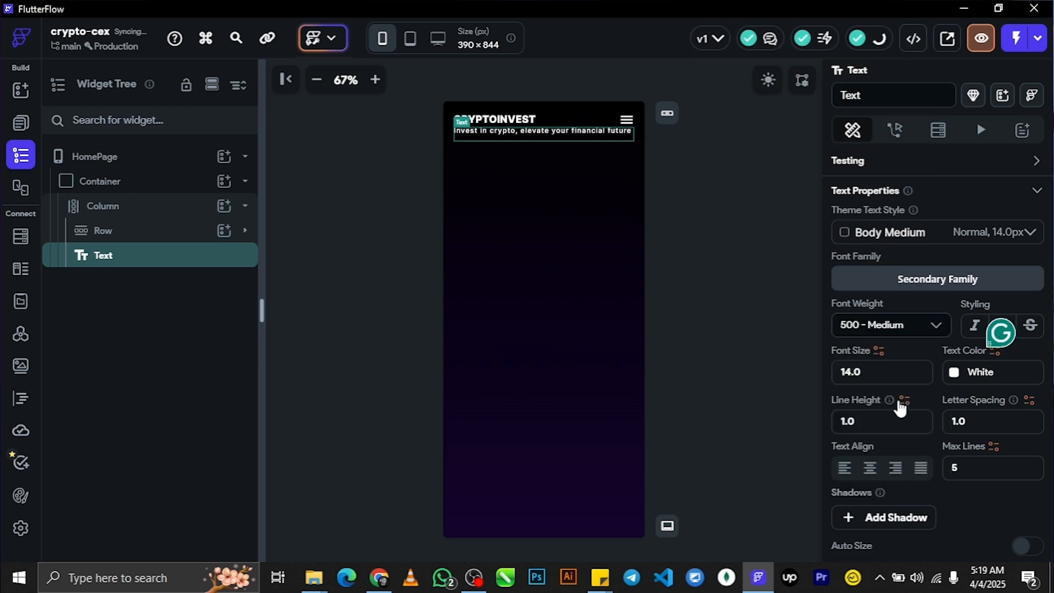
{"action": "left_click", "coordinate": [873, 378]}
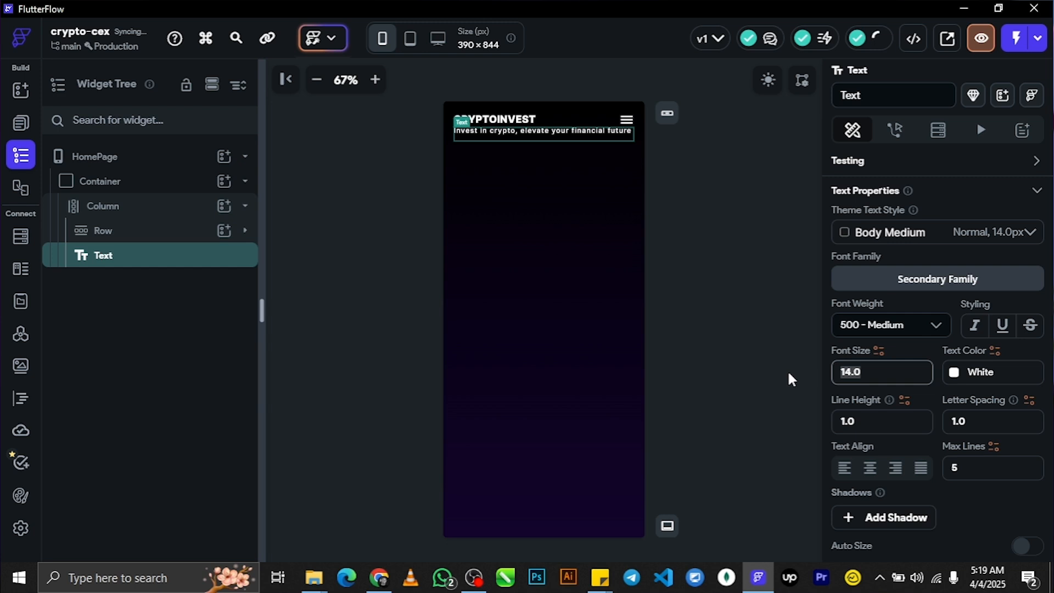
{"action": "left_click", "coordinate": [789, 373]}
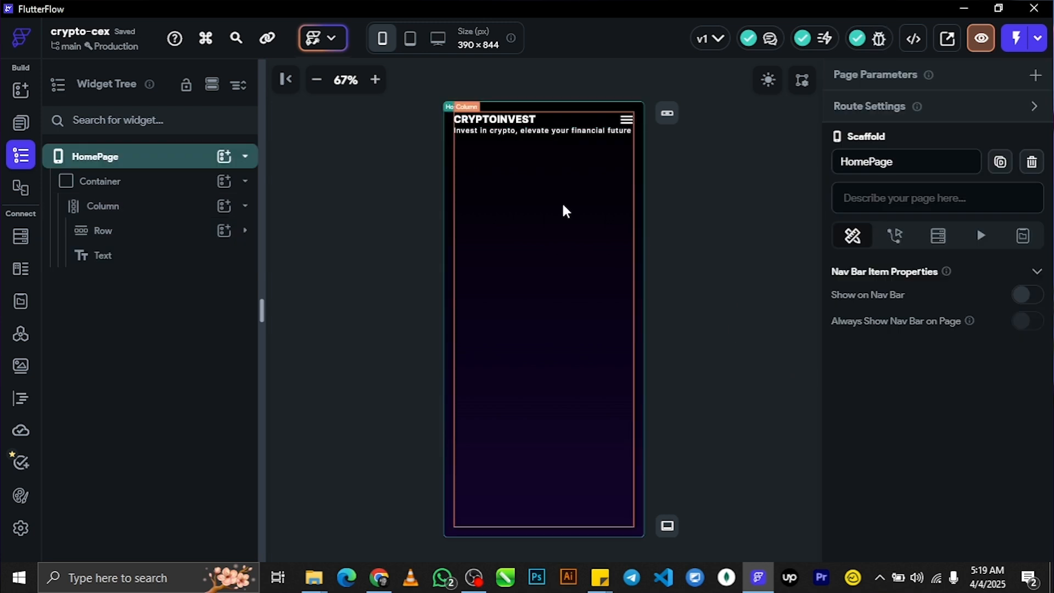
Step: Set the "Invest in crypto" heading's font size to 40
{"action": "left_click", "coordinate": [557, 133]}
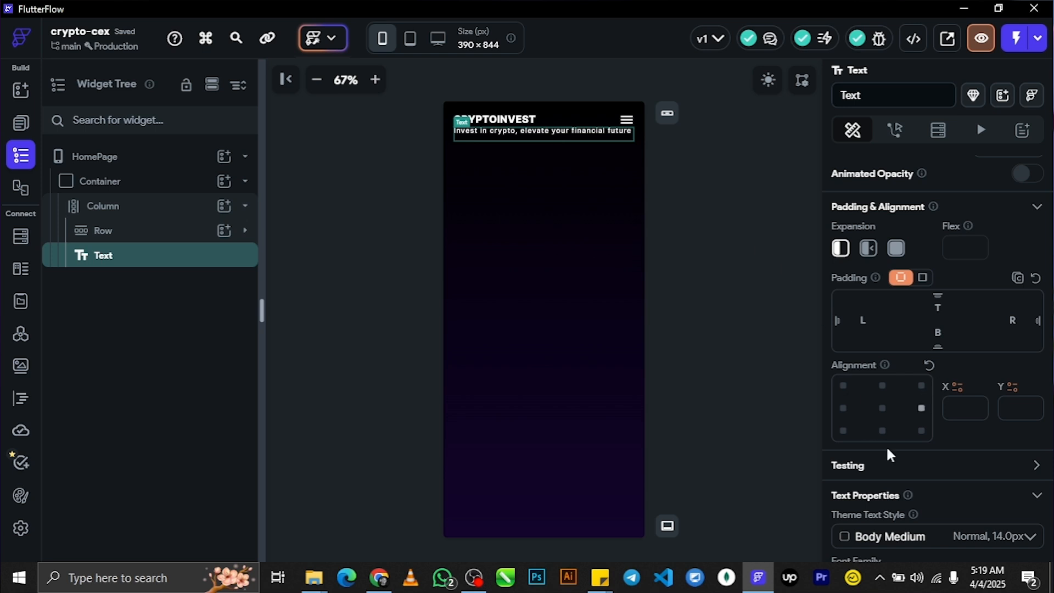
{"action": "left_click_drag", "start_coordinate": [1052, 300], "coordinate": [1053, 390]}
{"action": "left_click", "coordinate": [902, 378]}
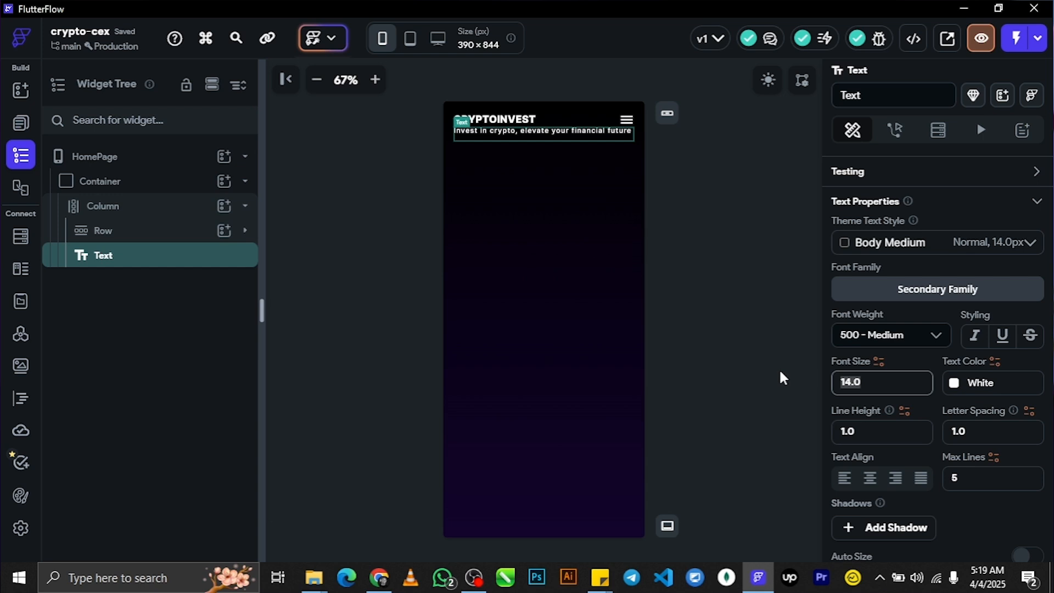
{"action": "type", "text": "40"}
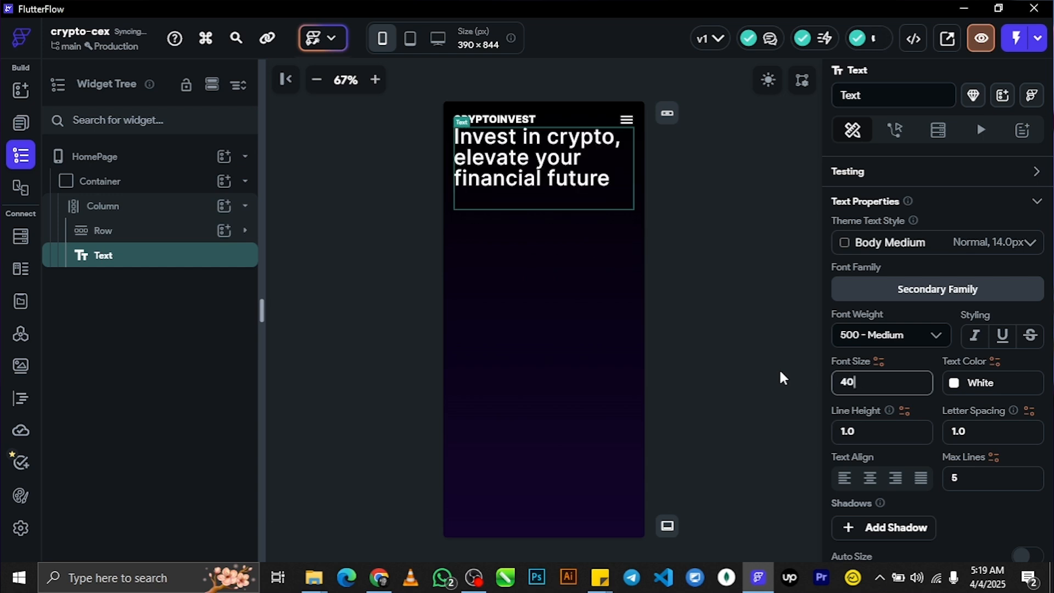
Step: Give the "Invest in crypto" heading a top padding of 20, and increase it to 50
{"action": "scroll", "coordinate": [966, 329], "scroll_direction": "up", "scroll_amount": 5}
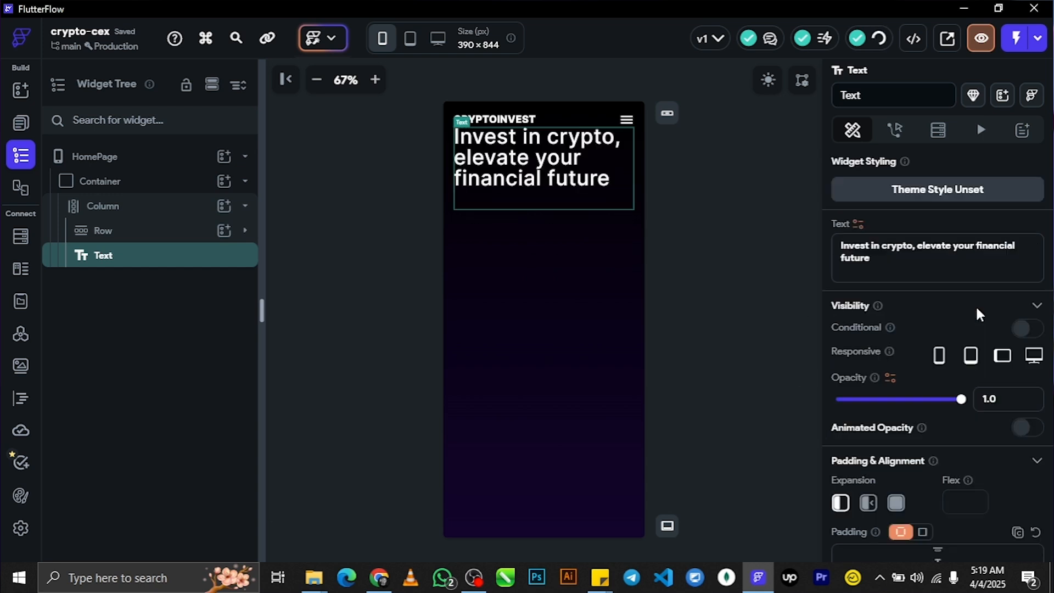
{"action": "scroll", "coordinate": [960, 450], "scroll_direction": "down", "scroll_amount": 3}
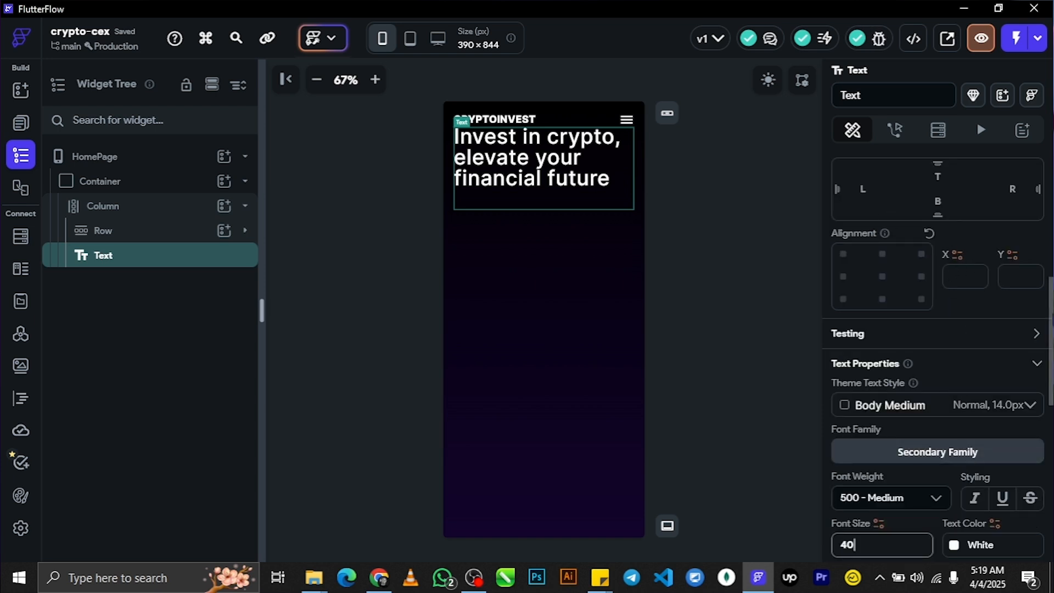
{"action": "scroll", "coordinate": [938, 275], "scroll_direction": "up", "scroll_amount": 3}
{"action": "left_click", "coordinate": [950, 309]}
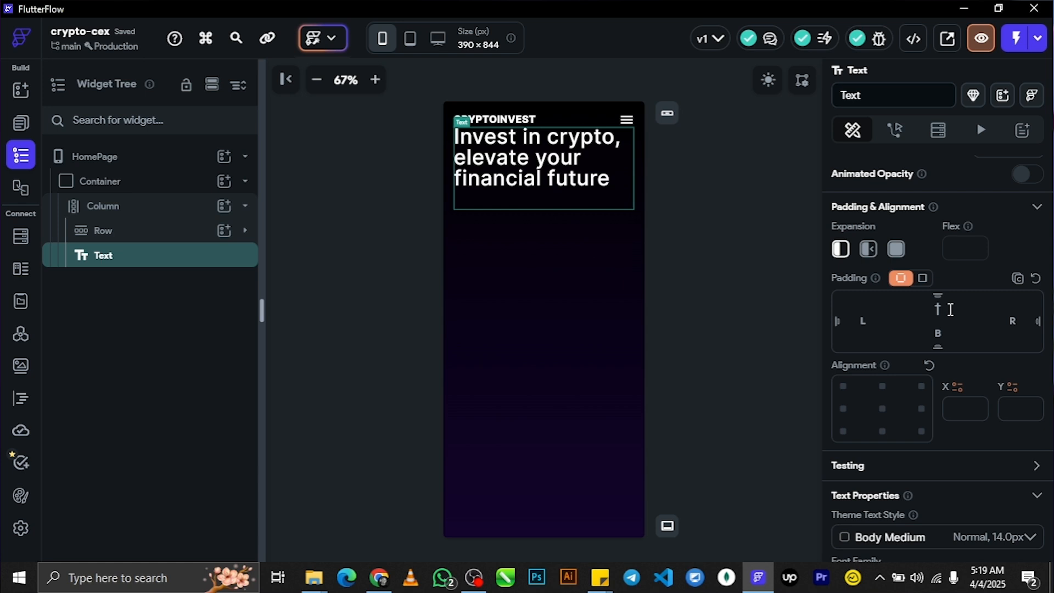
{"action": "type", "text": "20"}
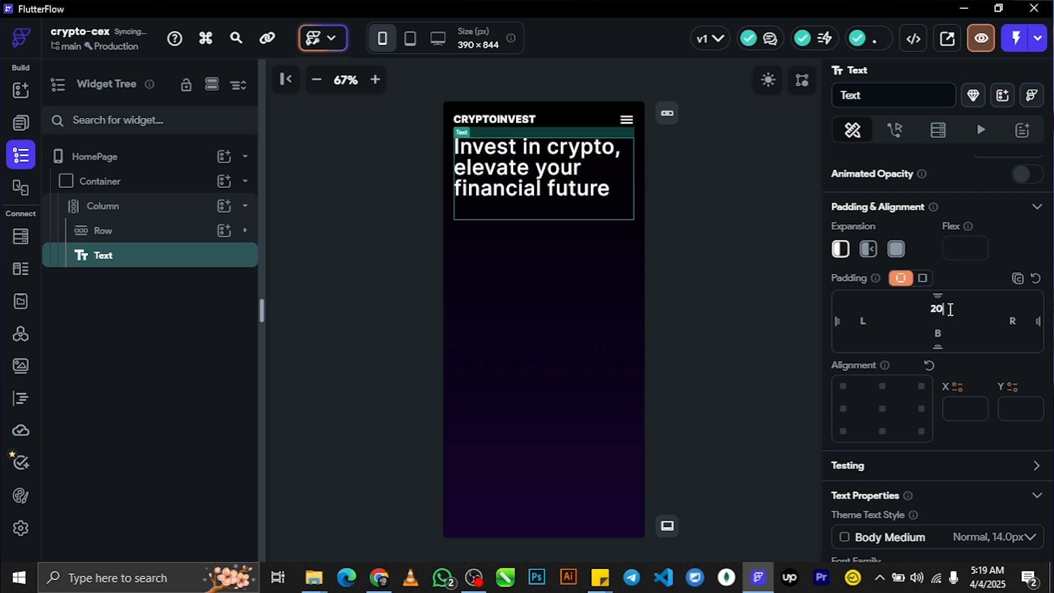
{"action": "key", "text": "BackSpace"}
{"action": "key", "text": "BackSpace"}
{"action": "type", "text": "50"}
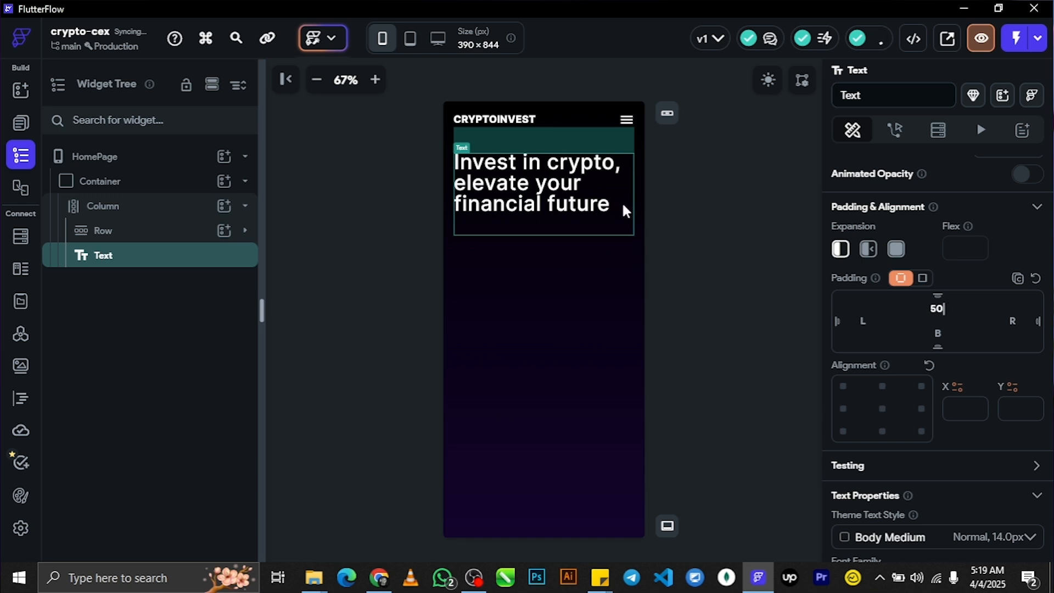
{"action": "left_click", "coordinate": [640, 178]}
{"action": "left_click", "coordinate": [749, 334]}
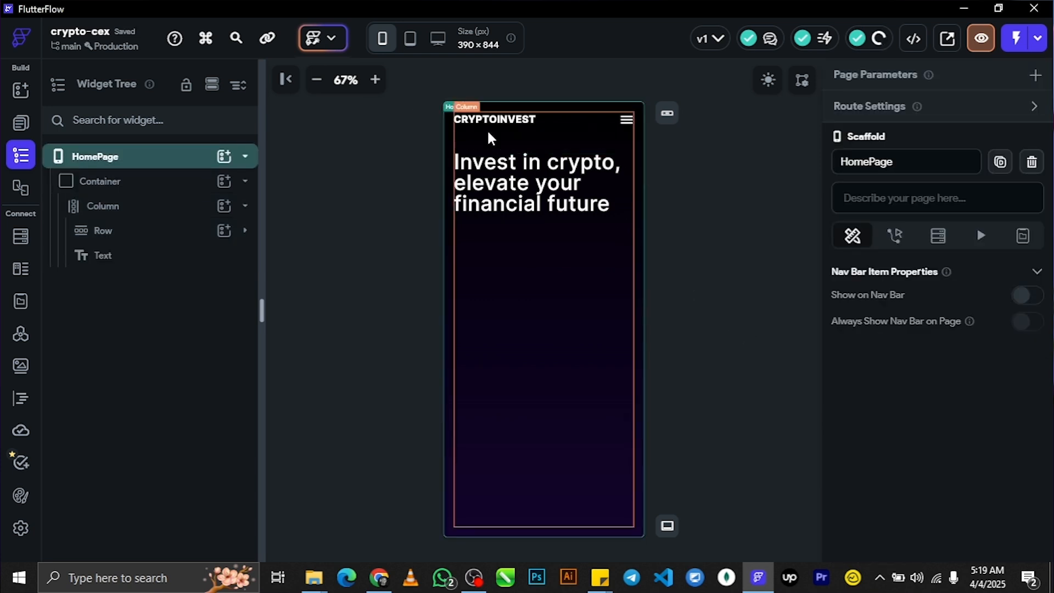
Step: Set the top padding of the Row holding the CRYPTOINVEST logo and menu icon to 50
{"action": "left_click", "coordinate": [510, 120]}
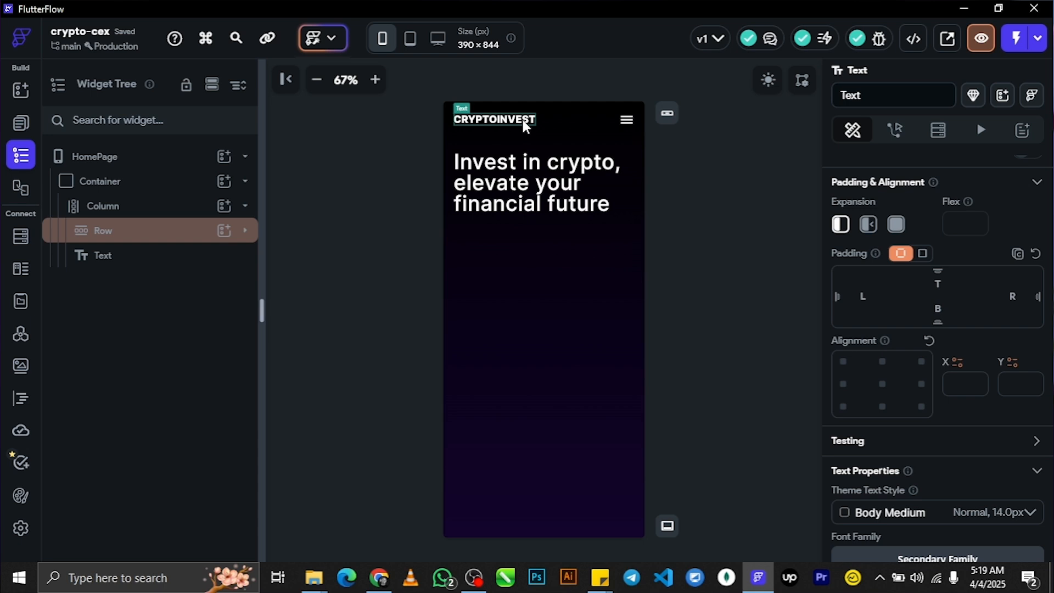
{"action": "left_click", "coordinate": [125, 243]}
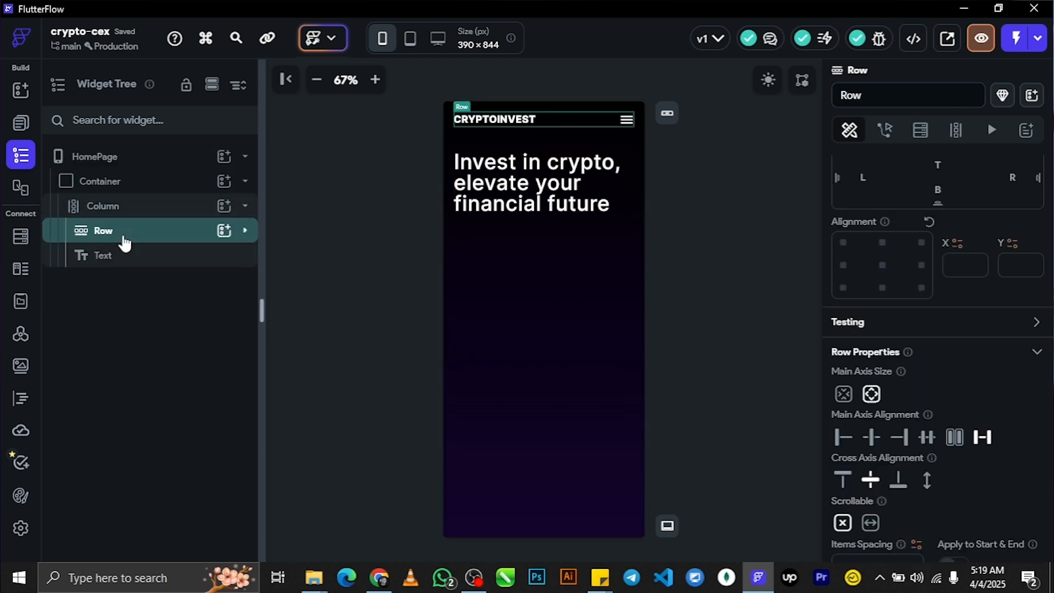
{"action": "scroll", "coordinate": [962, 265], "scroll_direction": "up", "scroll_amount": 5}
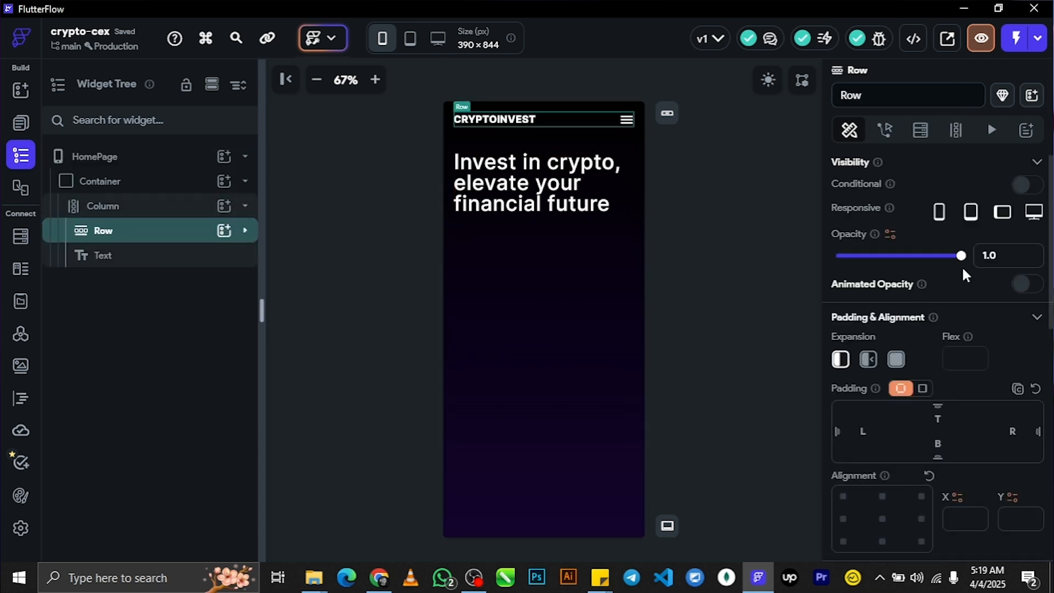
{"action": "left_click", "coordinate": [957, 425]}
{"action": "type", "text": "50"}
{"action": "left_click", "coordinate": [743, 297]}
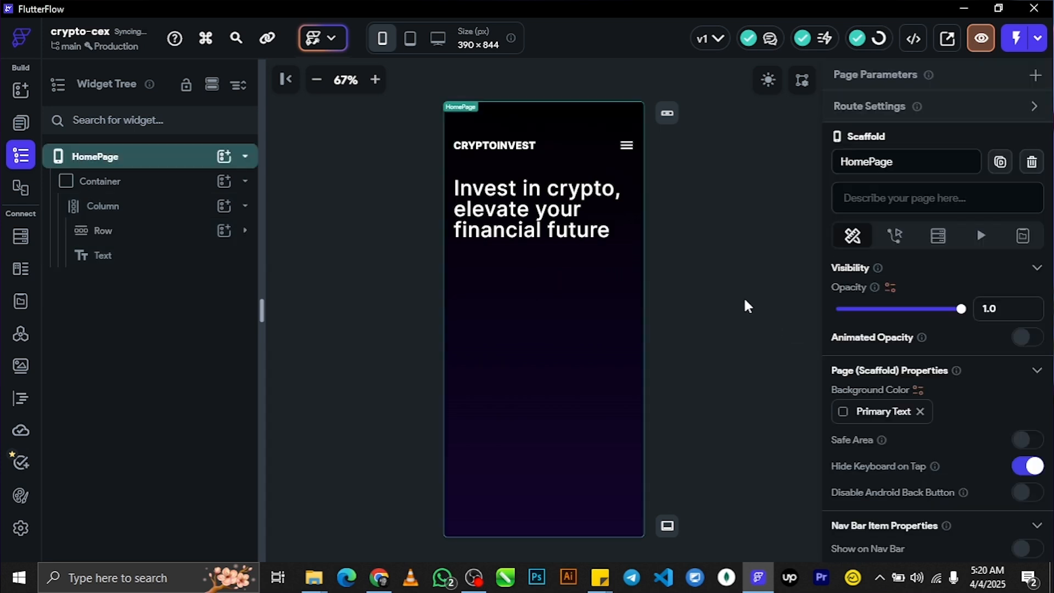
Step: Set the "Invest in crypto" heading's top padding to 70
{"action": "left_click", "coordinate": [540, 216]}
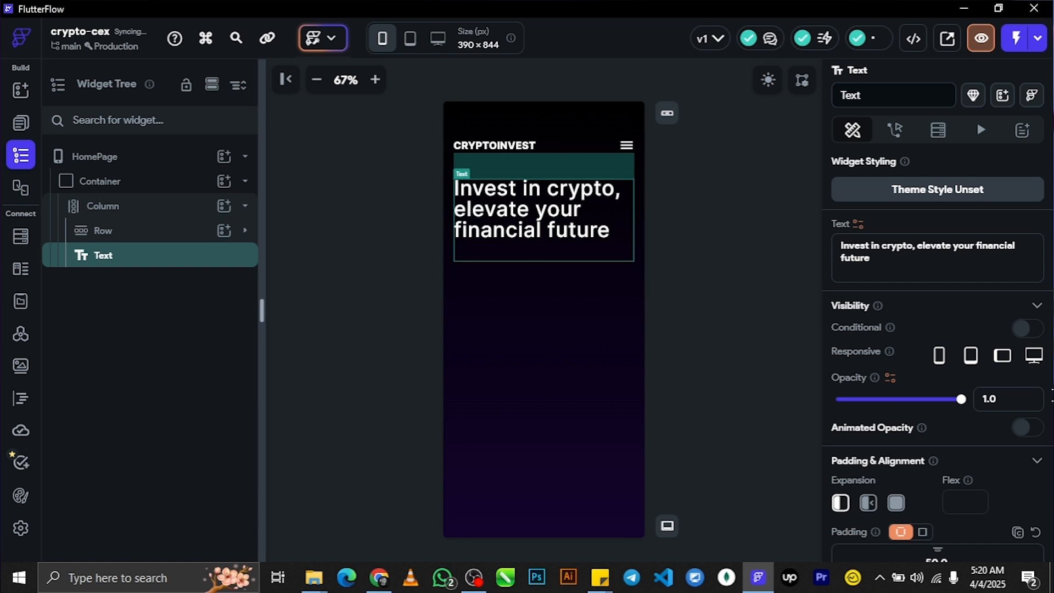
{"action": "scroll", "coordinate": [948, 330], "scroll_direction": "down", "scroll_amount": 4}
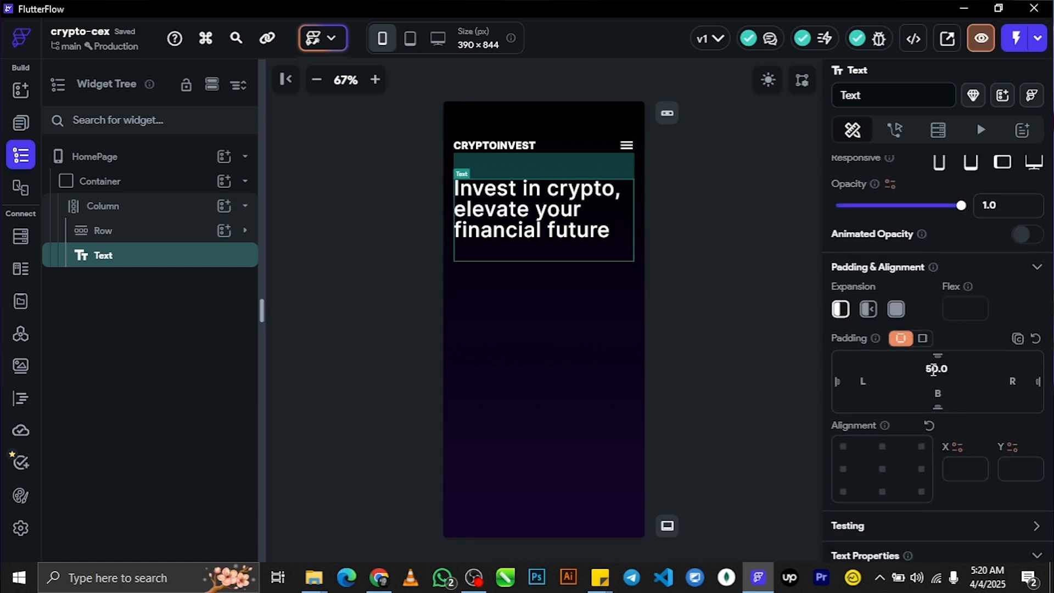
{"action": "type", "text": "7"}
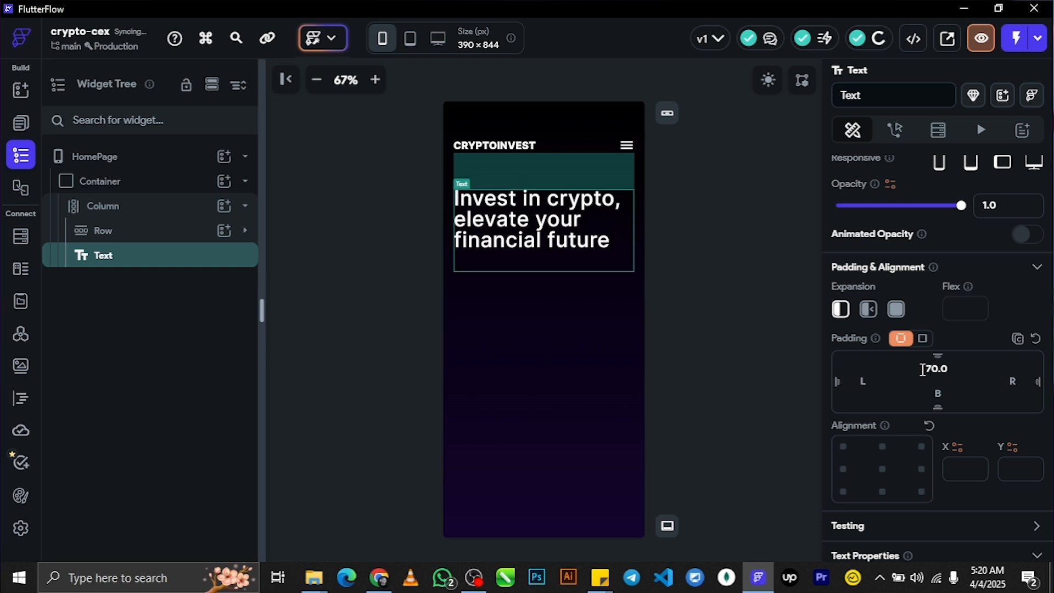
Step: Try the Google fonts Roboto and Mukta on the "Invest in crypto" heading
{"action": "scroll", "coordinate": [878, 347], "scroll_direction": "down", "scroll_amount": 8}
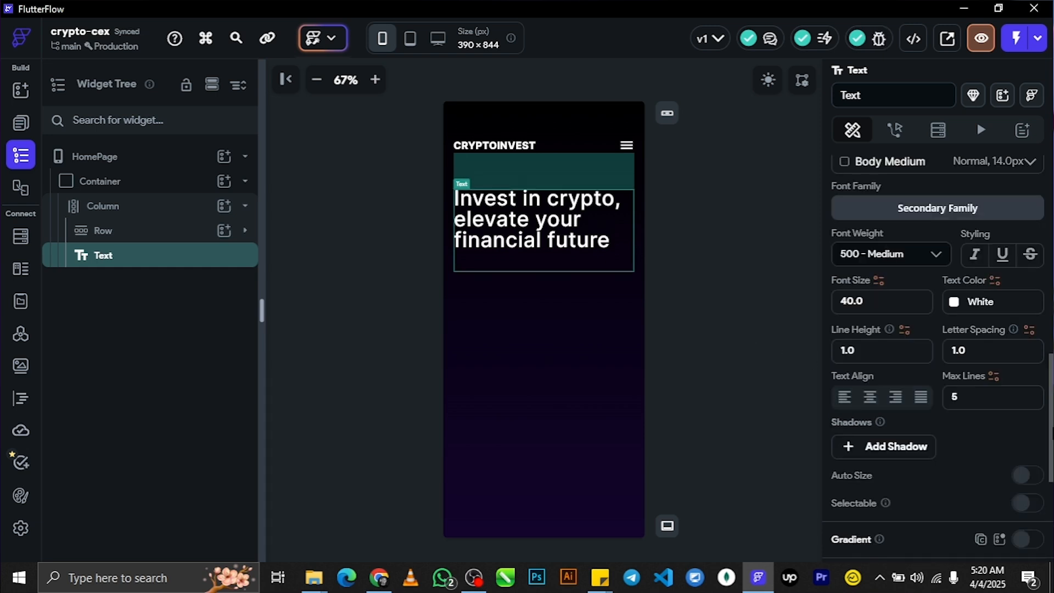
{"action": "scroll", "coordinate": [880, 338], "scroll_direction": "up", "scroll_amount": 2}
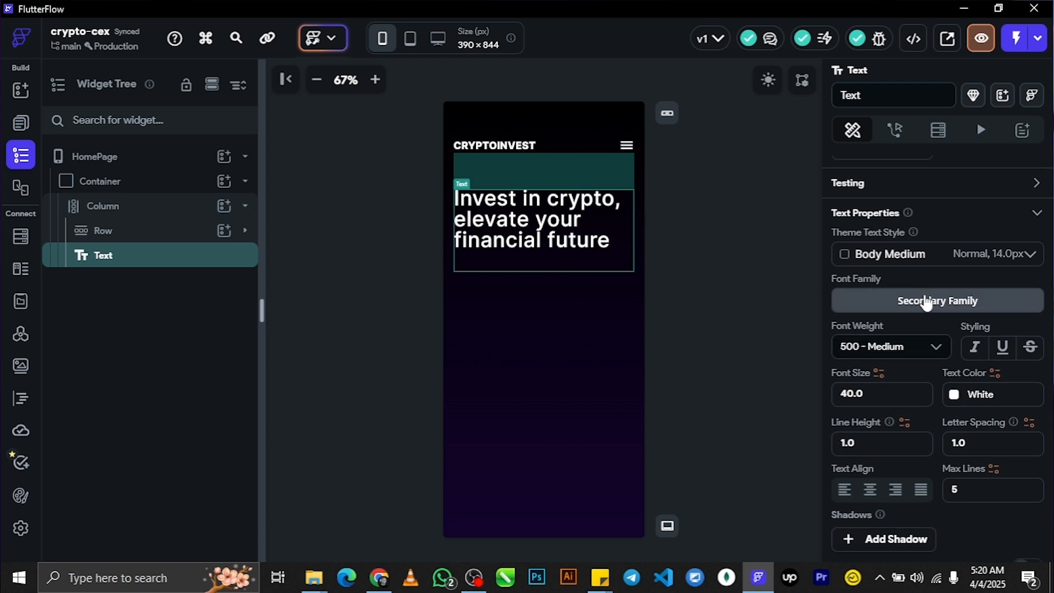
{"action": "left_click", "coordinate": [919, 306]}
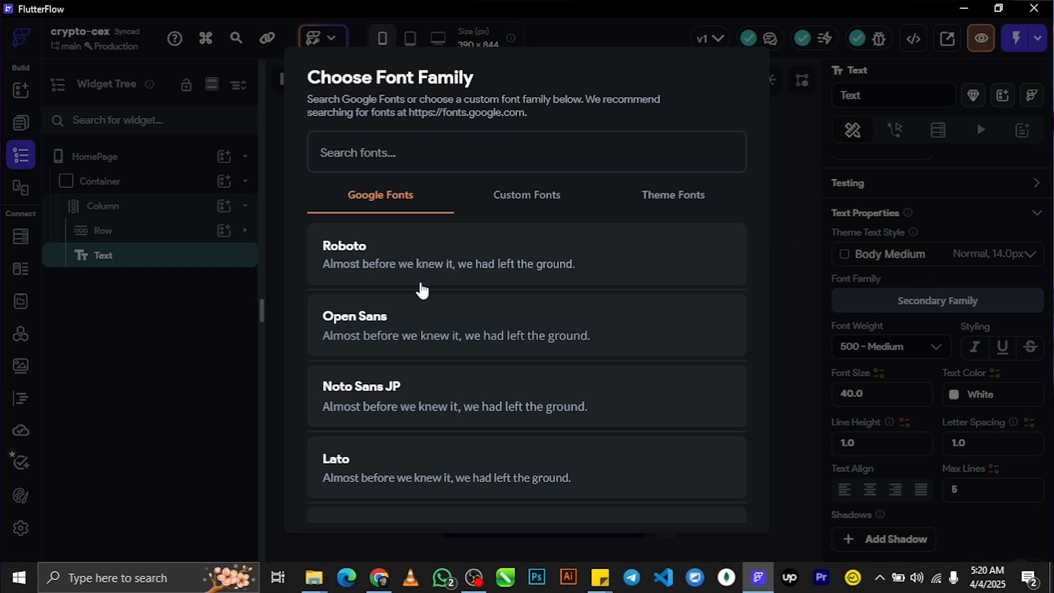
{"action": "left_click", "coordinate": [429, 261]}
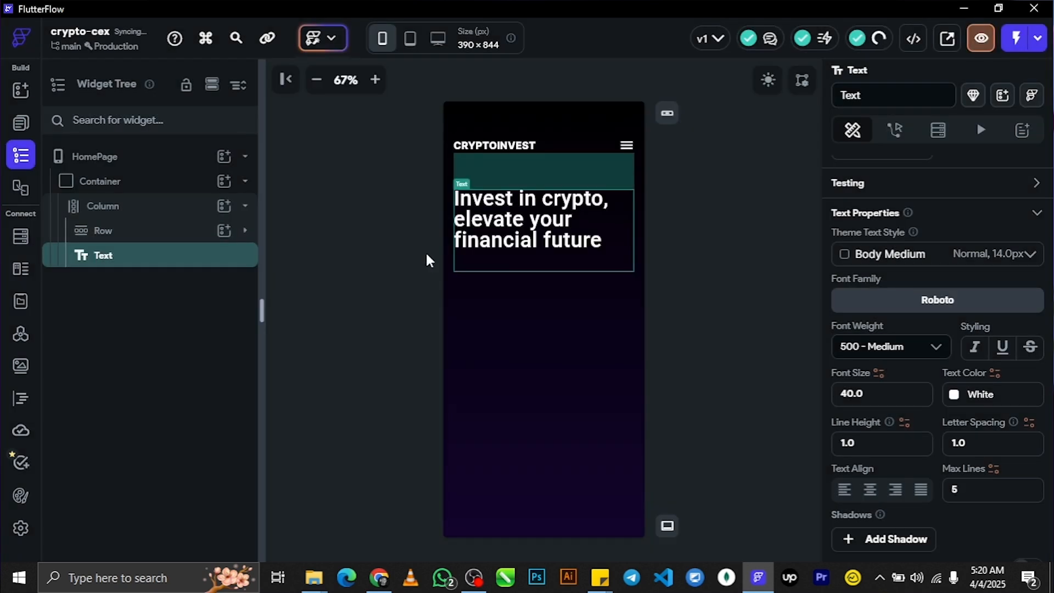
{"action": "left_click", "coordinate": [939, 301]}
{"action": "scroll", "coordinate": [430, 351], "scroll_direction": "down", "scroll_amount": 10}
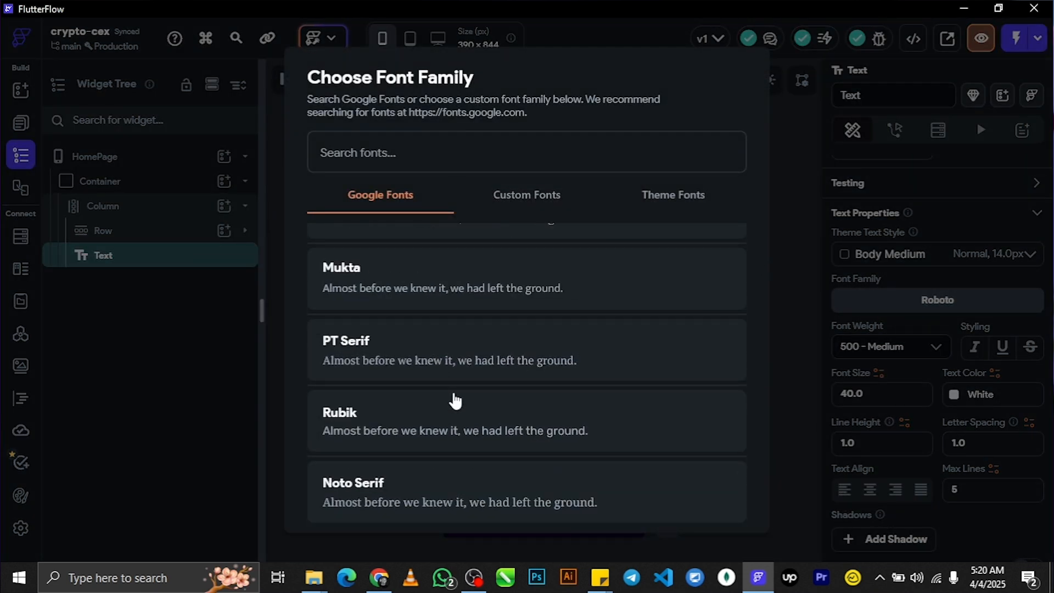
{"action": "left_click", "coordinate": [455, 280]}
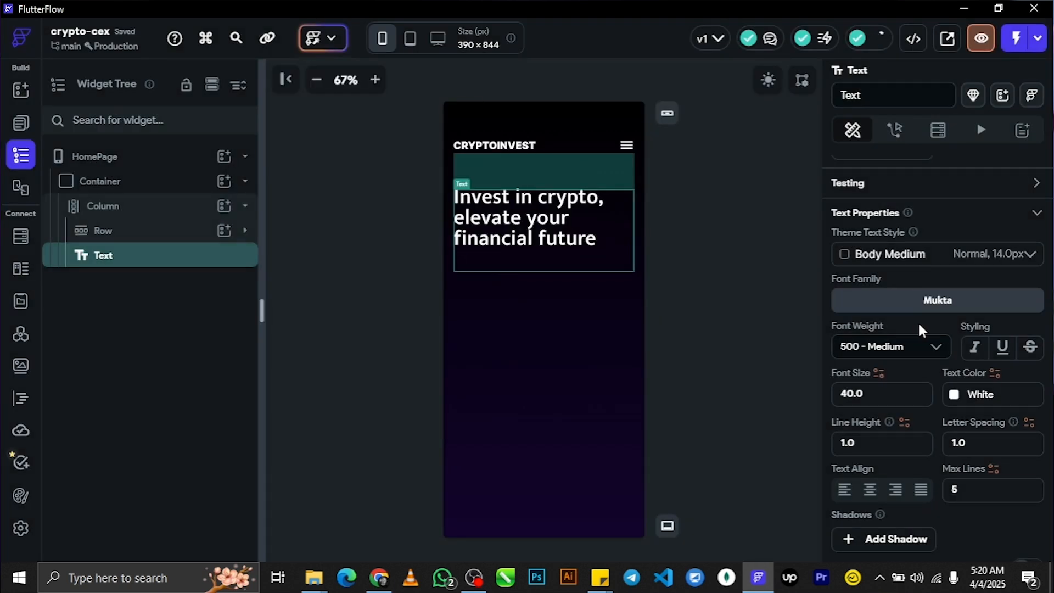
Step: Change the "Invest in crypto" heading's font family to Open Sans and its font size to 50
{"action": "left_click", "coordinate": [958, 301]}
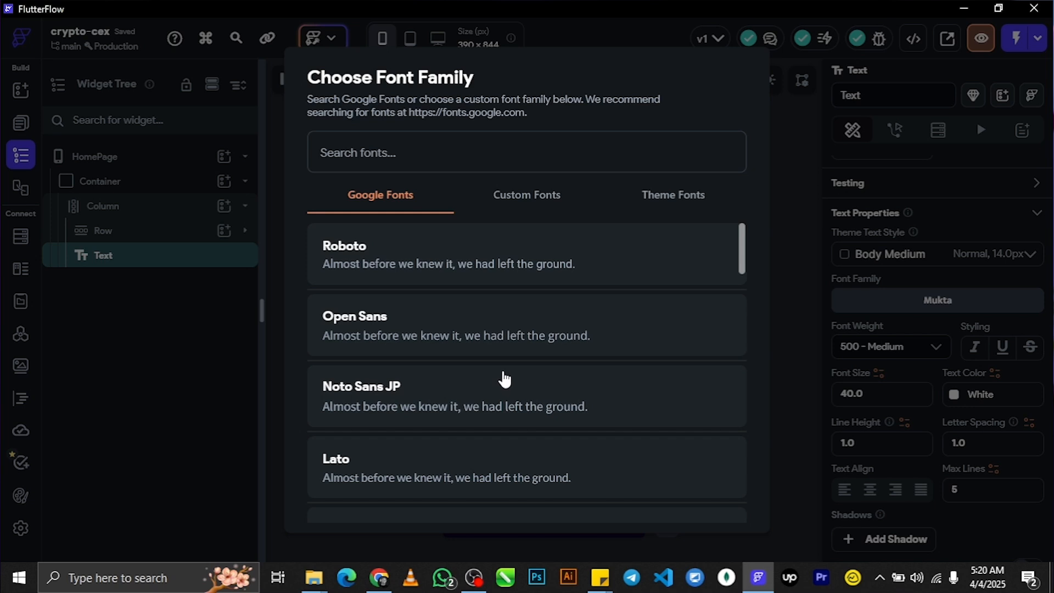
{"action": "left_click", "coordinate": [437, 329]}
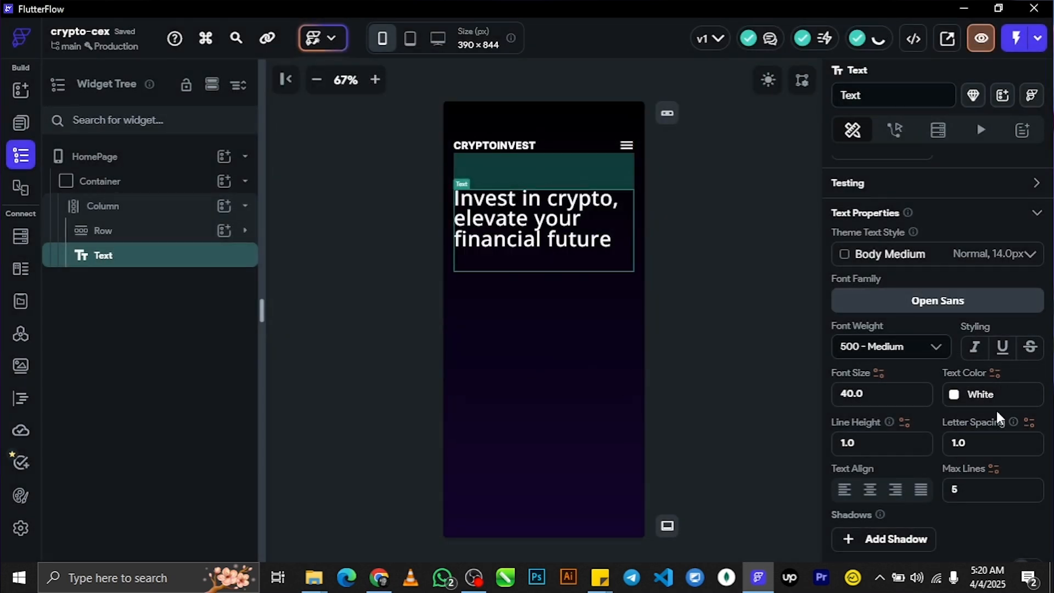
{"action": "left_click", "coordinate": [835, 394]}
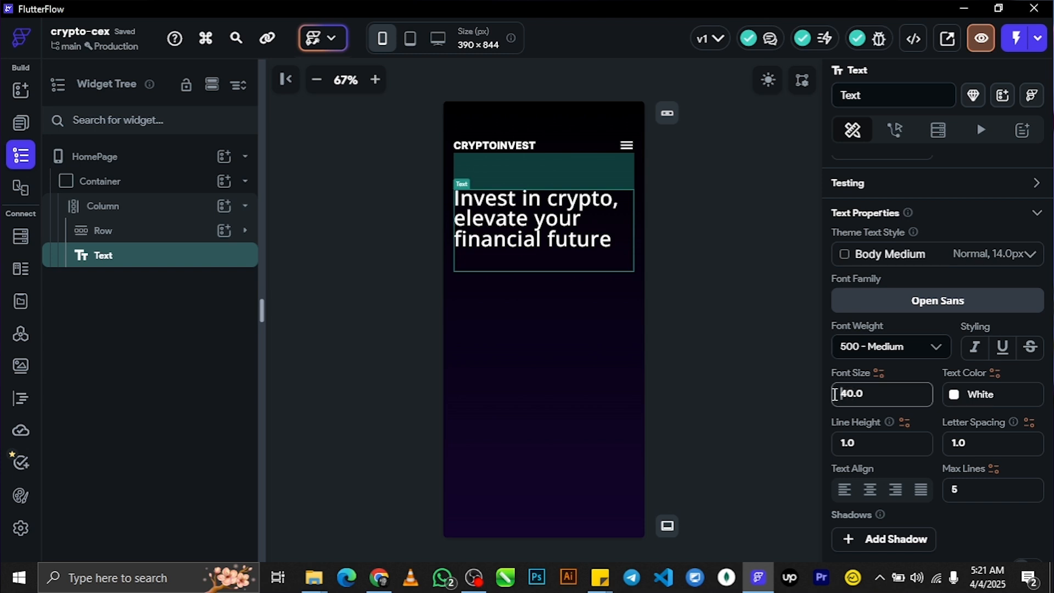
{"action": "type", "text": "50"}
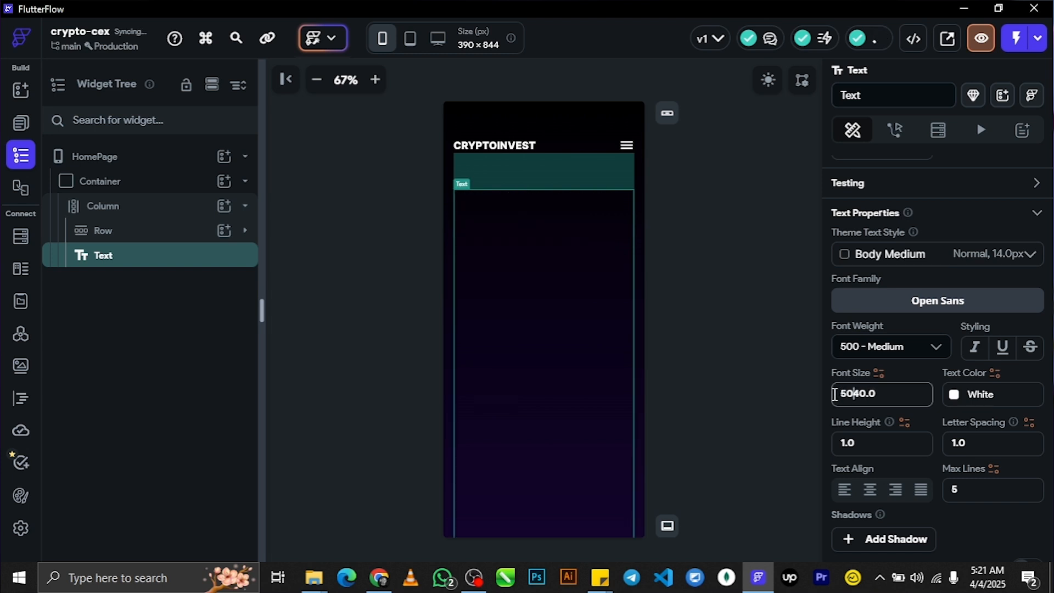
{"action": "key", "text": "BackSpace"}
{"action": "key", "text": "BackSpace"}
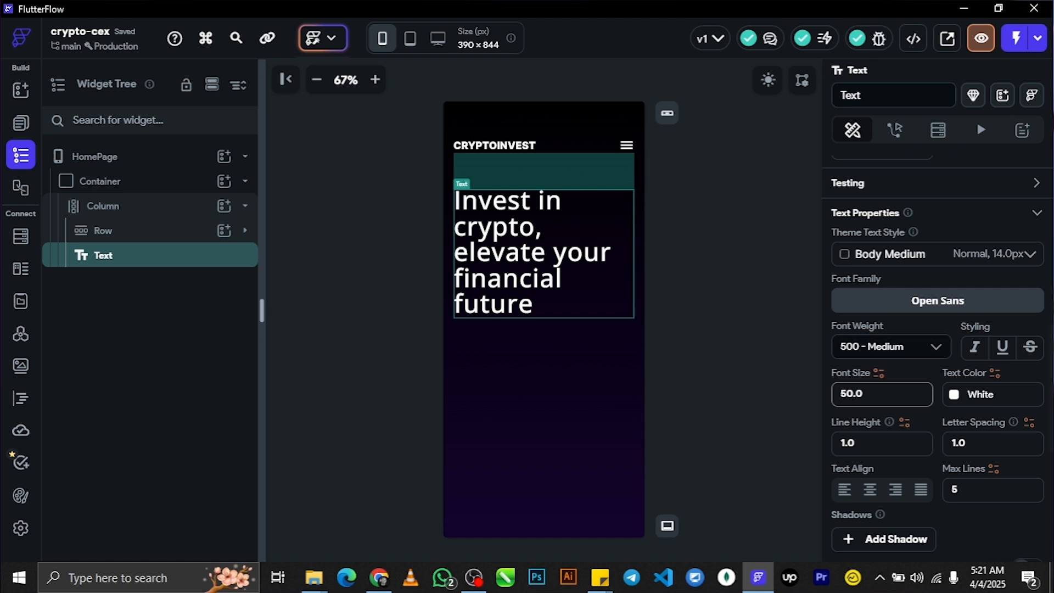
Step: Try 3 and 6 as the "Invest in crypto" heading's max lines
{"action": "left_click", "coordinate": [966, 498]}
{"action": "key", "text": "BackSpace"}
{"action": "type", "text": "3"}
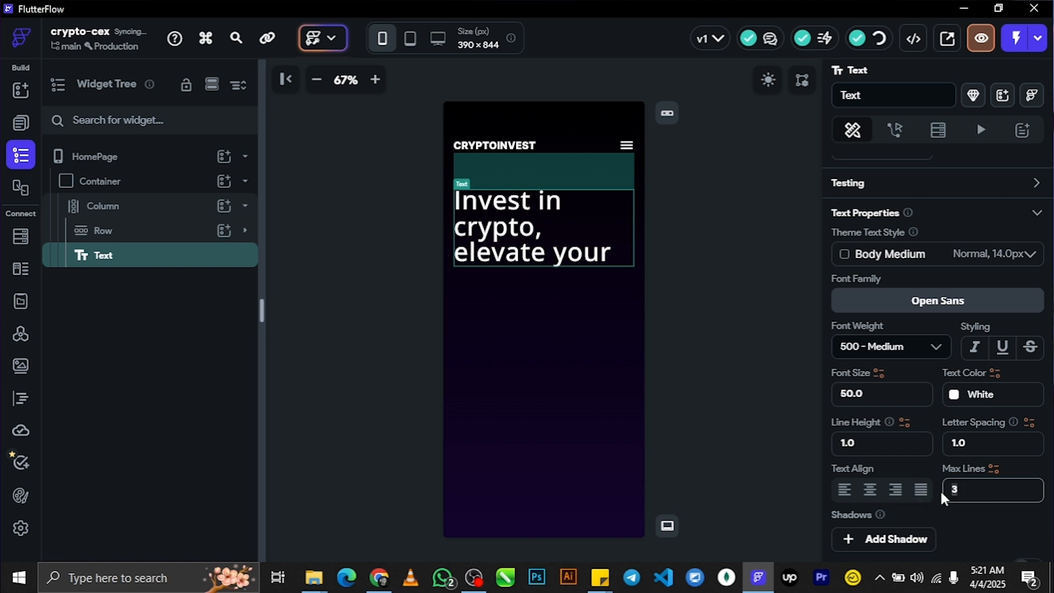
{"action": "key", "text": "BackSpace"}
{"action": "type", "text": "6"}
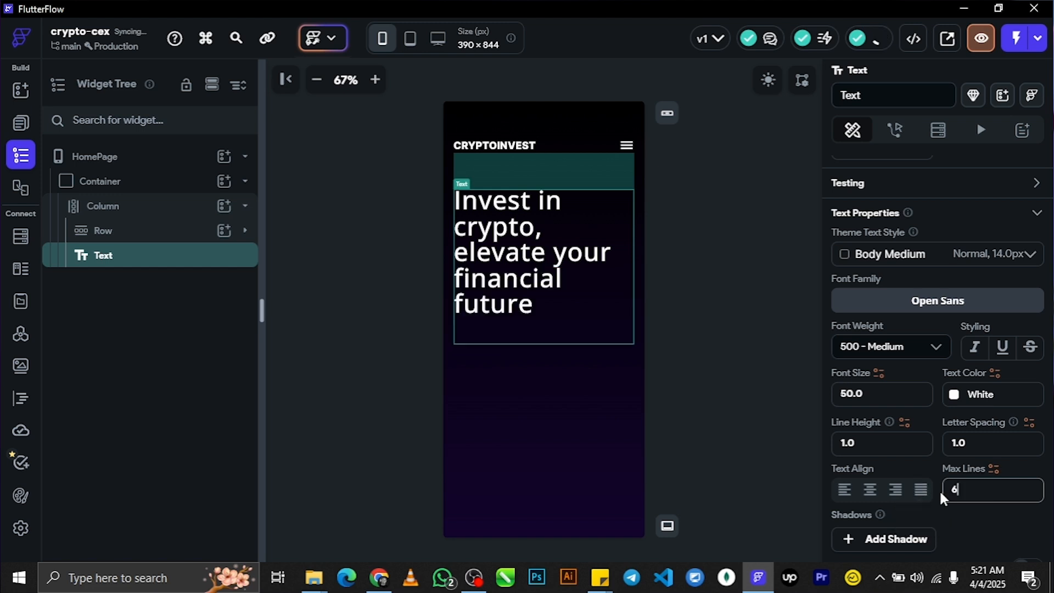
Step: Set the "Invest in crypto" heading's font size to 45
{"action": "left_click", "coordinate": [853, 394]}
{"action": "key", "text": "BackSpace"}
{"action": "key", "text": "BackSpace"}
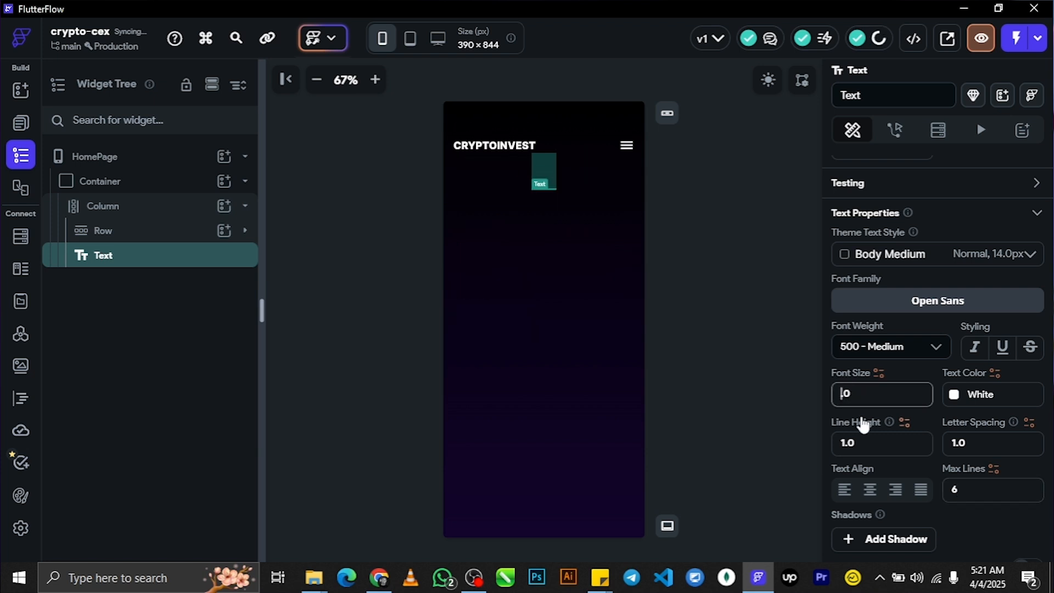
{"action": "type", "text": "45."}
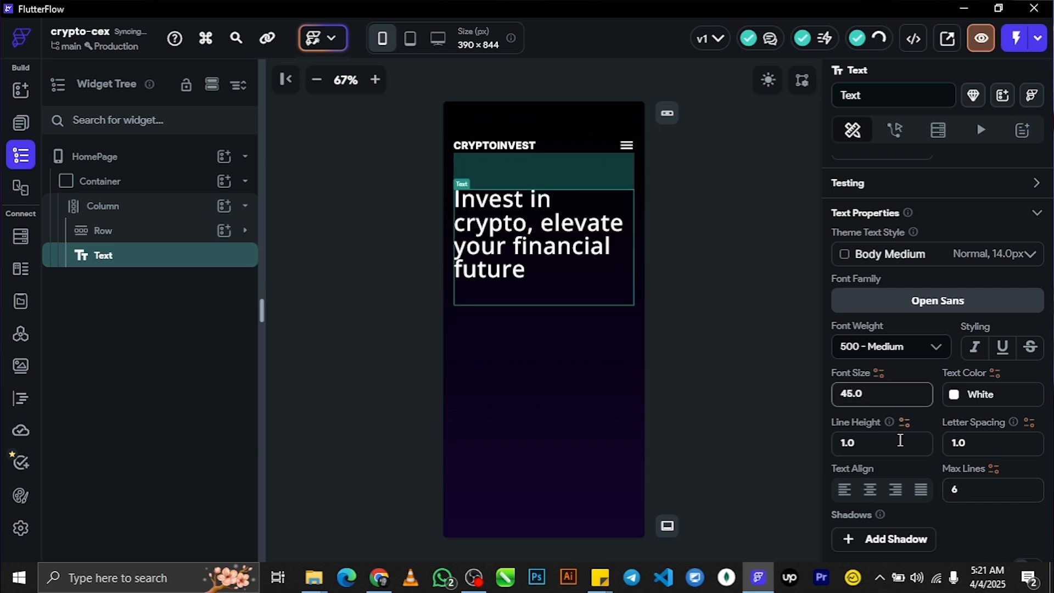
Step: Set the "Invest in crypto" heading's max lines to 5 and deselect the heading
{"action": "left_click", "coordinate": [940, 488]}
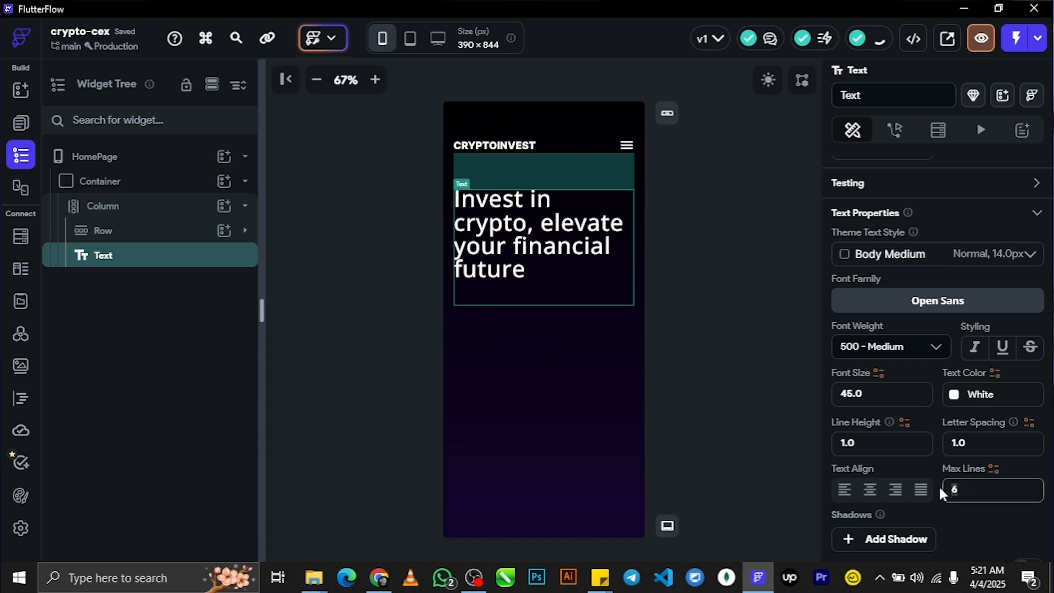
{"action": "key", "text": "BackSpace"}
{"action": "type", "text": "5"}
{"action": "key", "text": "Return"}
{"action": "left_click", "coordinate": [696, 403]}
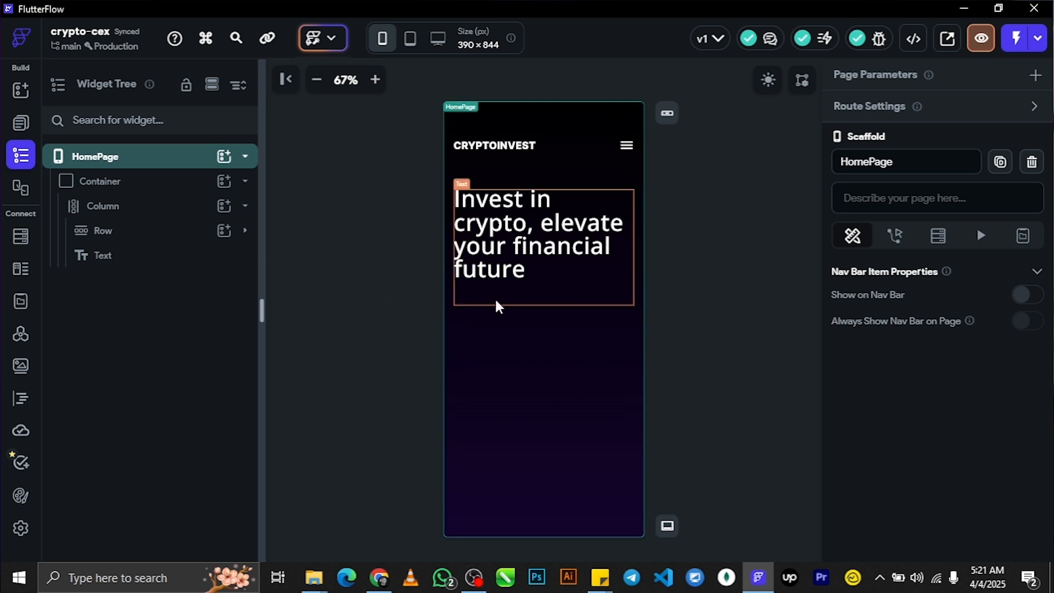
{"action": "left_click", "coordinate": [354, 303]}
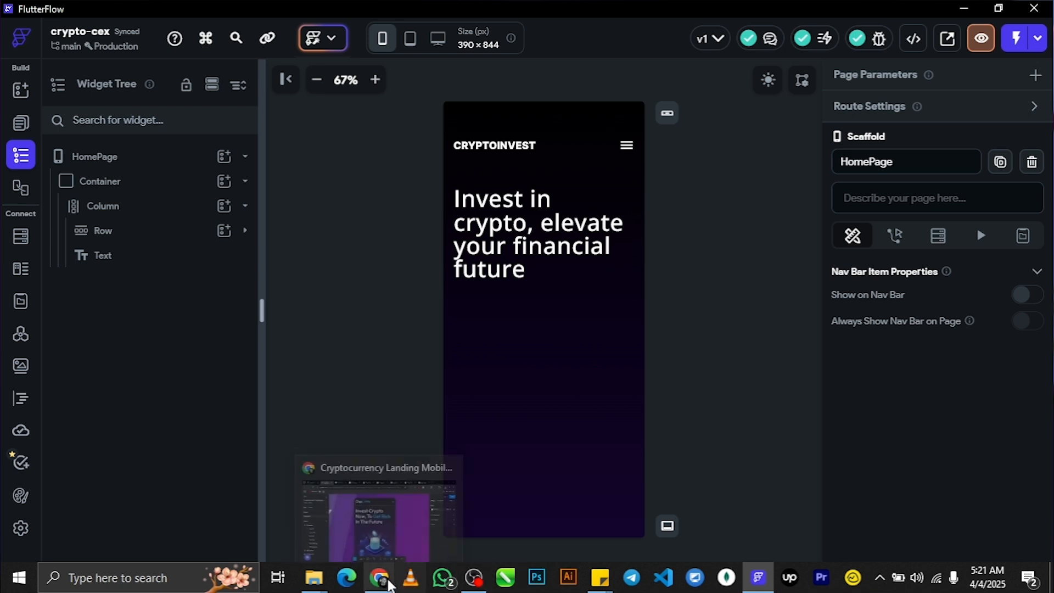
Step: Switch to the Figma landing design in Chrome and examine its header, headline and coin illustration
{"action": "left_click", "coordinate": [385, 581]}
{"action": "scroll", "coordinate": [563, 332], "scroll_direction": "down", "scroll_amount": 4}
{"action": "scroll", "coordinate": [563, 332], "scroll_direction": "up", "scroll_amount": 4}
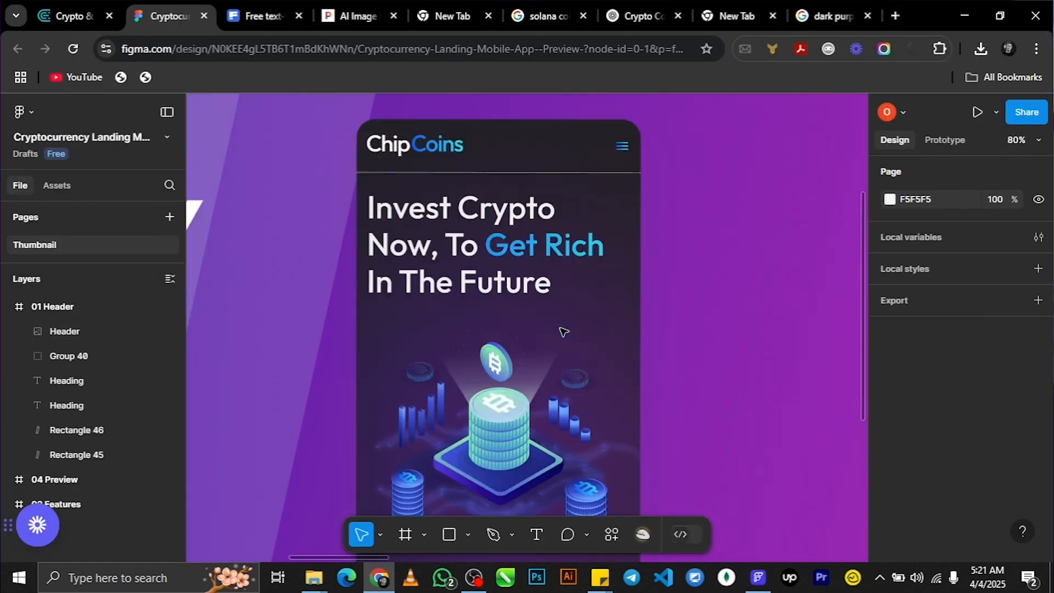
Step: Check the Figma design below the headline, switch back to FlutterFlow and add an Image widget to the page's Column
{"action": "scroll", "coordinate": [563, 332], "scroll_direction": "down", "scroll_amount": 3}
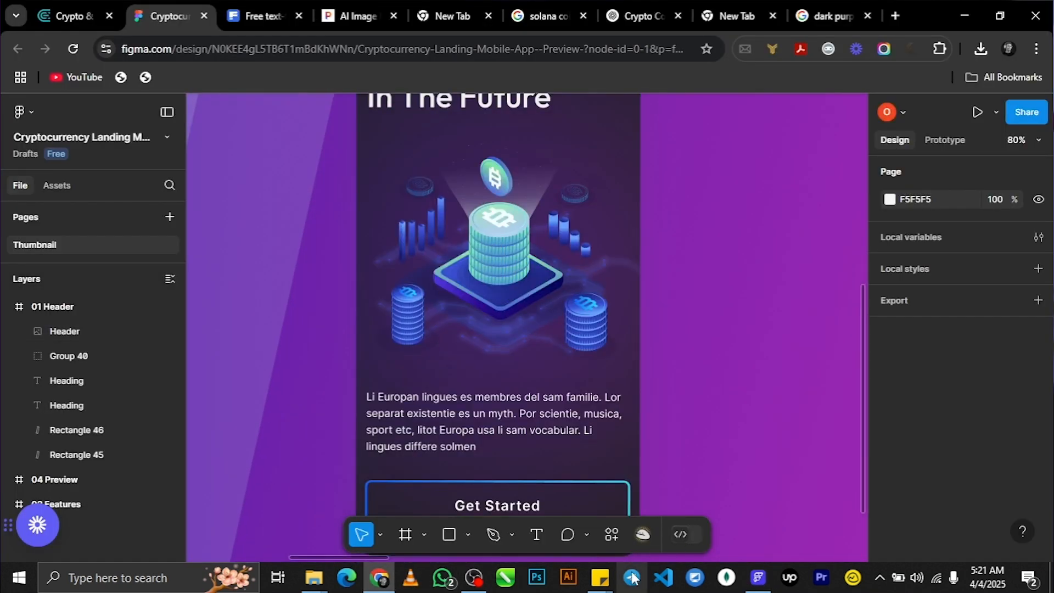
{"action": "left_click", "coordinate": [758, 577]}
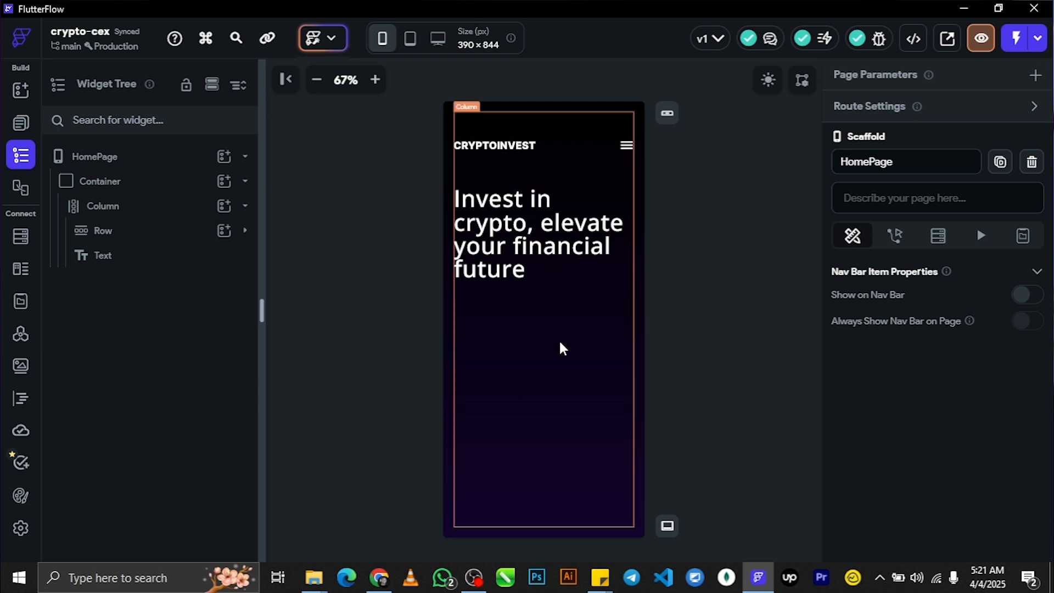
{"action": "left_click", "coordinate": [113, 215]}
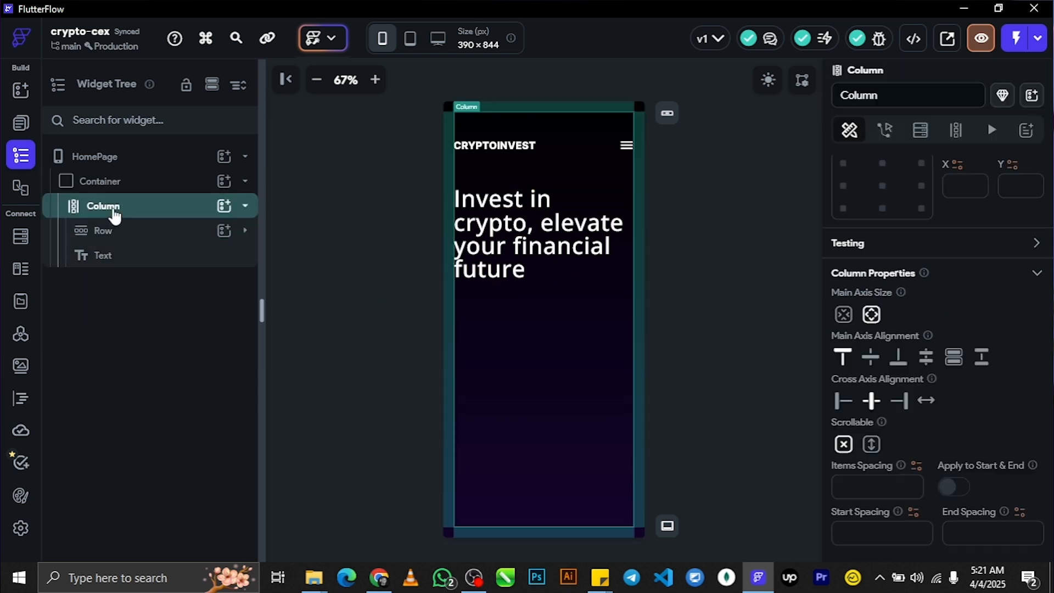
{"action": "left_click", "coordinate": [222, 207]}
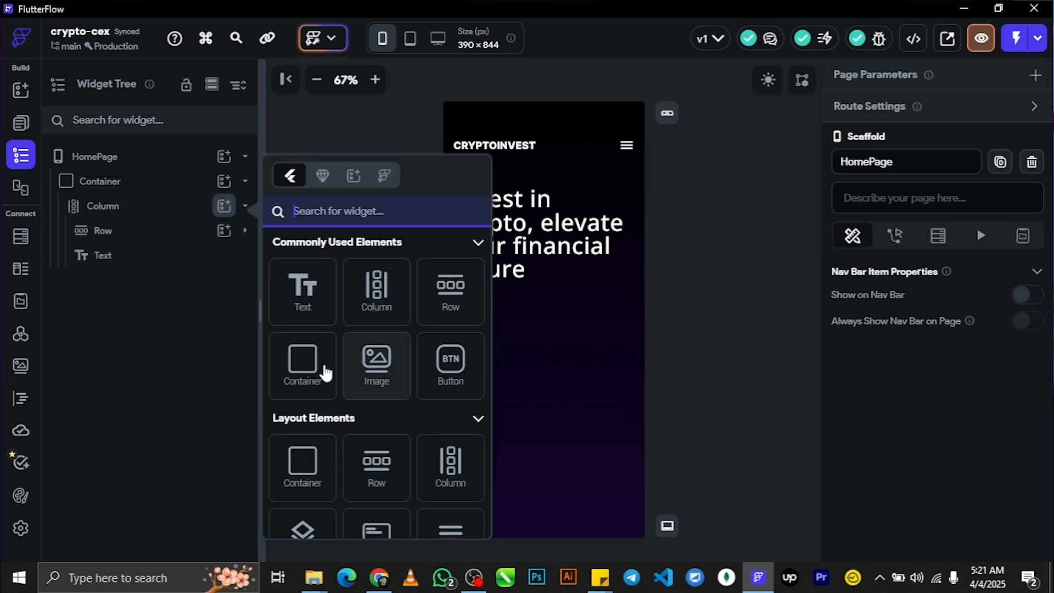
{"action": "left_click", "coordinate": [383, 383]}
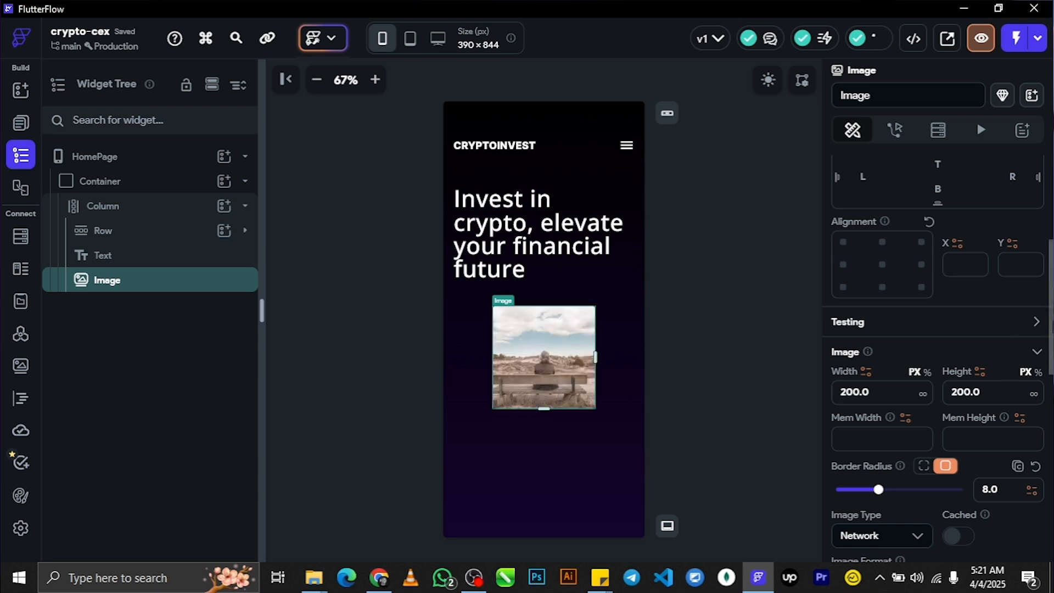
Step: Set the new image's width to 100 percent
{"action": "scroll", "coordinate": [1031, 401], "scroll_direction": "down", "scroll_amount": 1}
{"action": "left_click", "coordinate": [927, 319]}
{"action": "left_click", "coordinate": [886, 339]}
{"action": "type", "text": "100"}
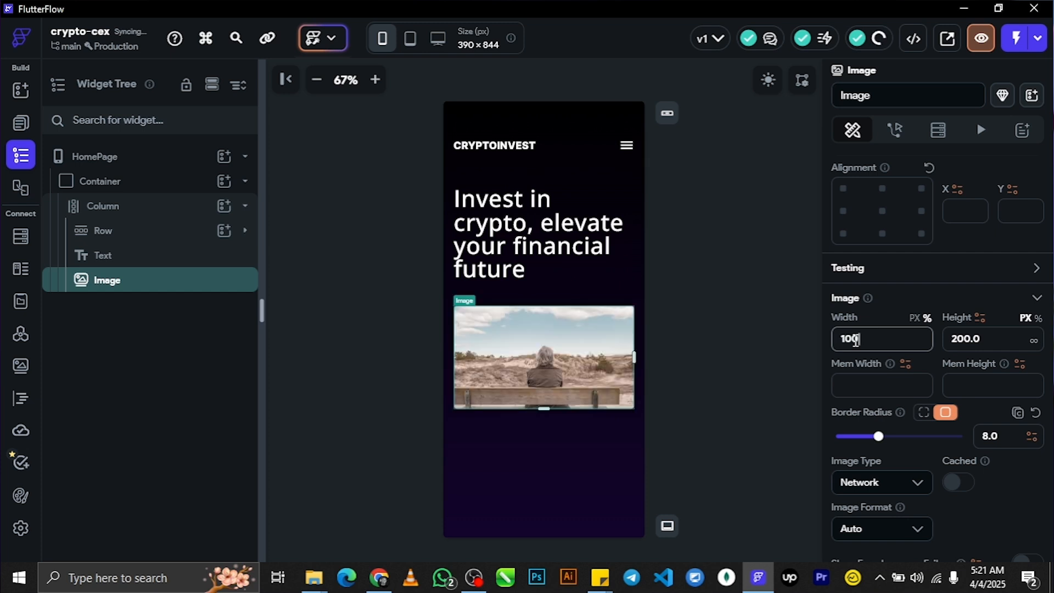
{"action": "key", "text": "Return"}
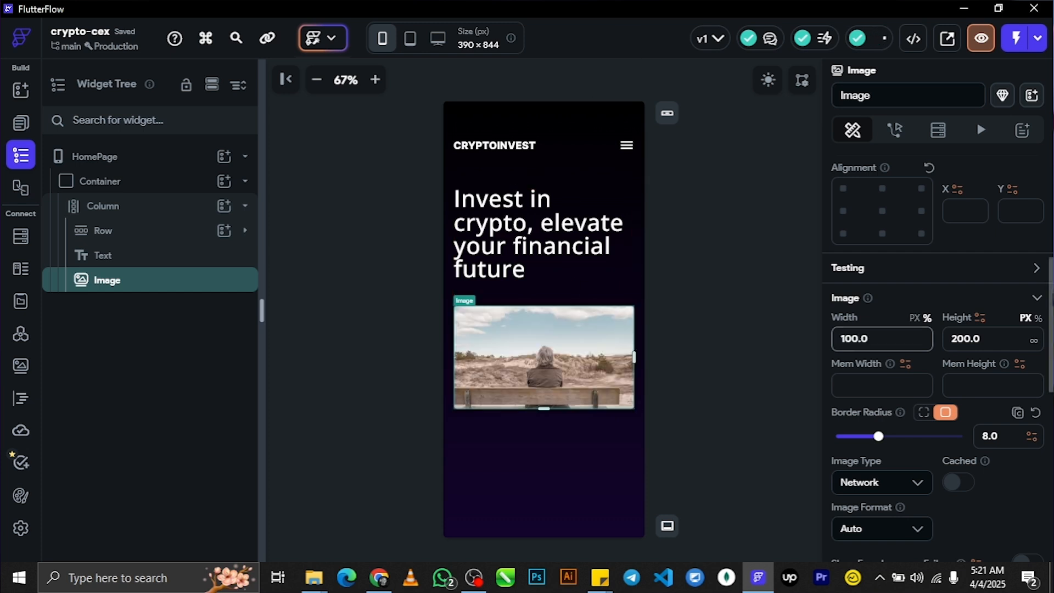
Step: Change the image type to Asset, use the freepik bitcoin picture with the purple chart background, and deselect the image
{"action": "scroll", "coordinate": [933, 357], "scroll_direction": "down", "scroll_amount": 5}
{"action": "scroll", "coordinate": [901, 241], "scroll_direction": "down", "scroll_amount": 2}
{"action": "scroll", "coordinate": [901, 242], "scroll_direction": "up", "scroll_amount": 1}
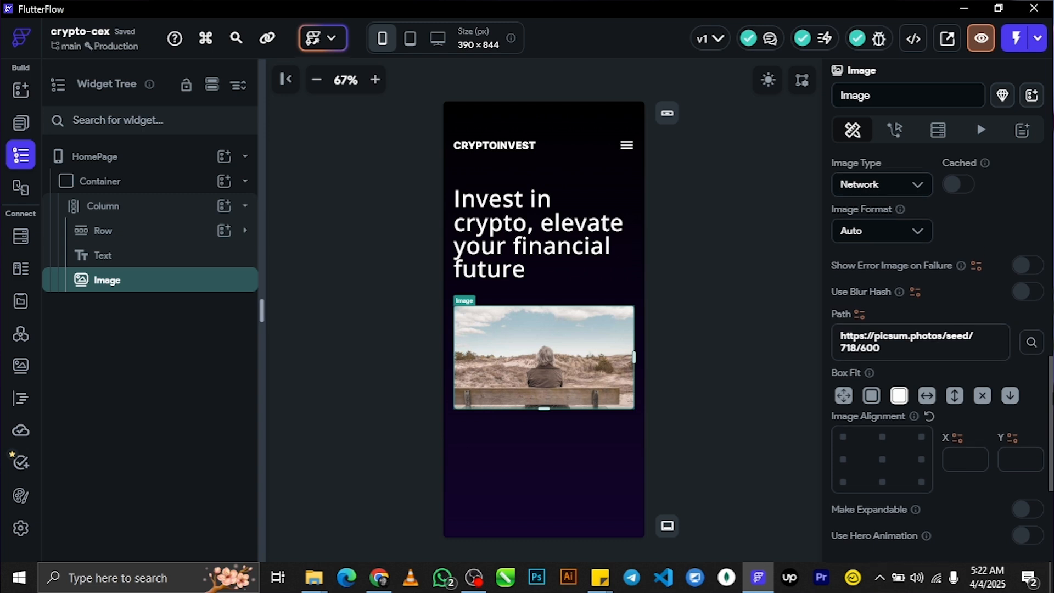
{"action": "left_click", "coordinate": [922, 235]}
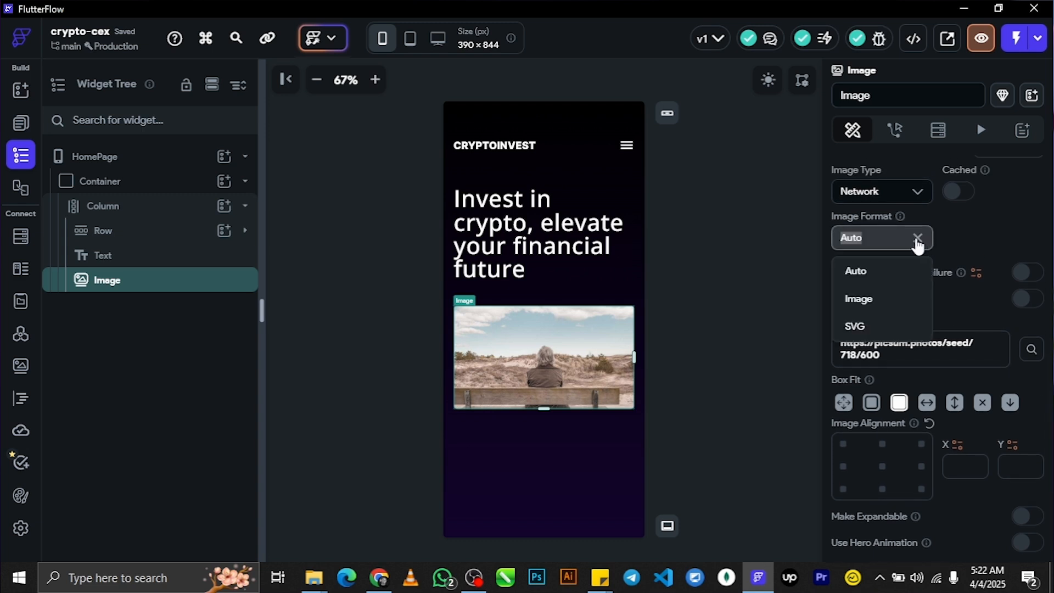
{"action": "left_click", "coordinate": [903, 191]}
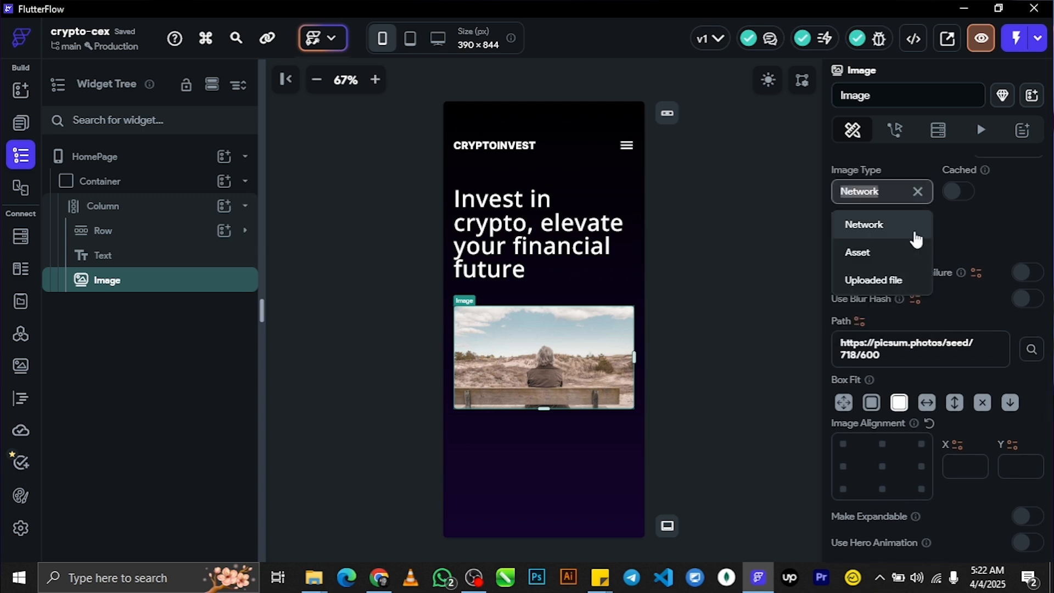
{"action": "left_click", "coordinate": [867, 254]}
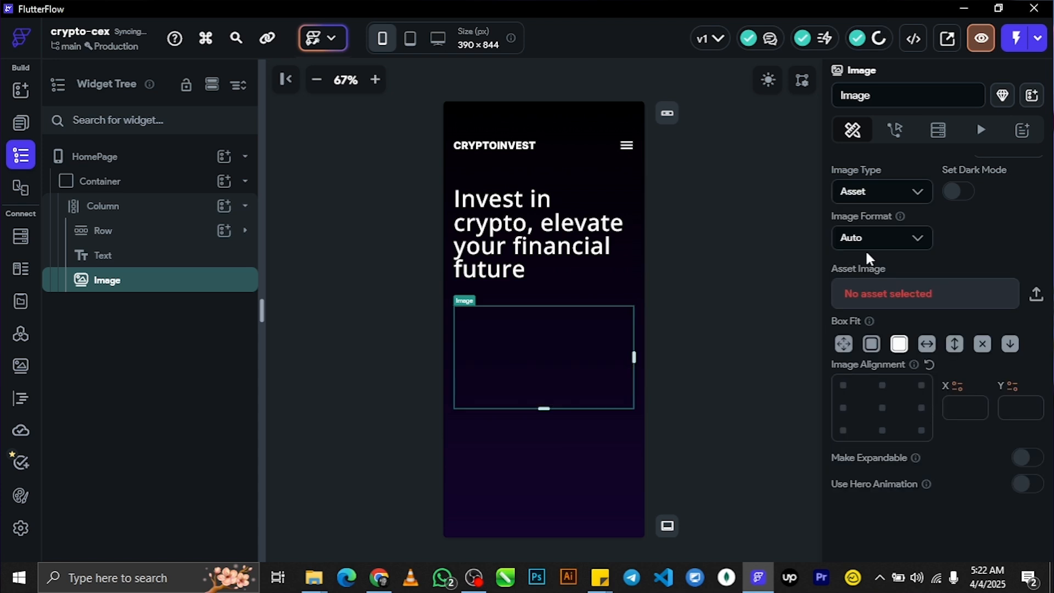
{"action": "left_click", "coordinate": [944, 301]}
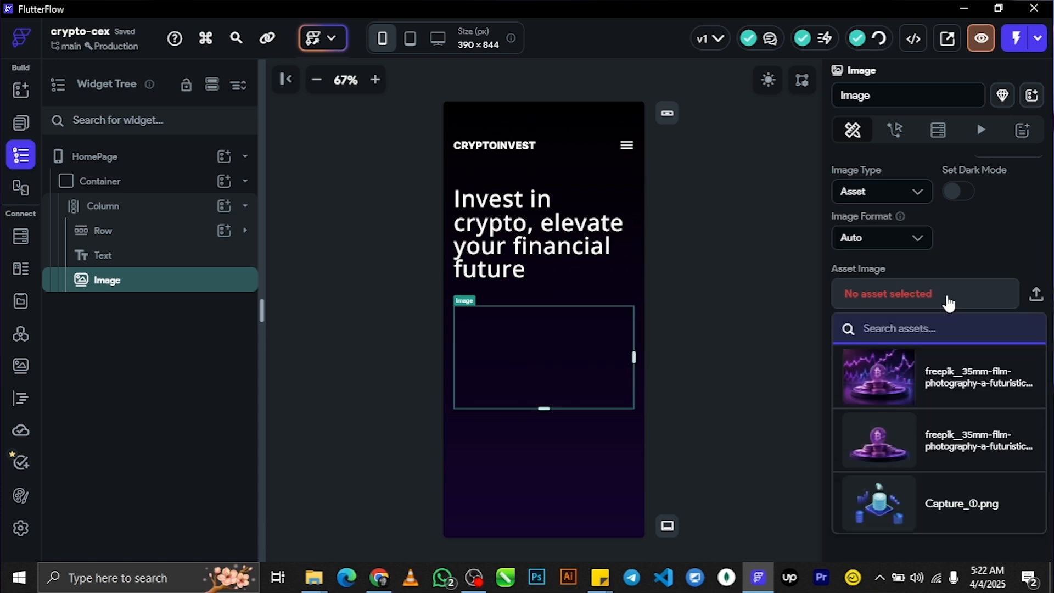
{"action": "left_click", "coordinate": [908, 369]}
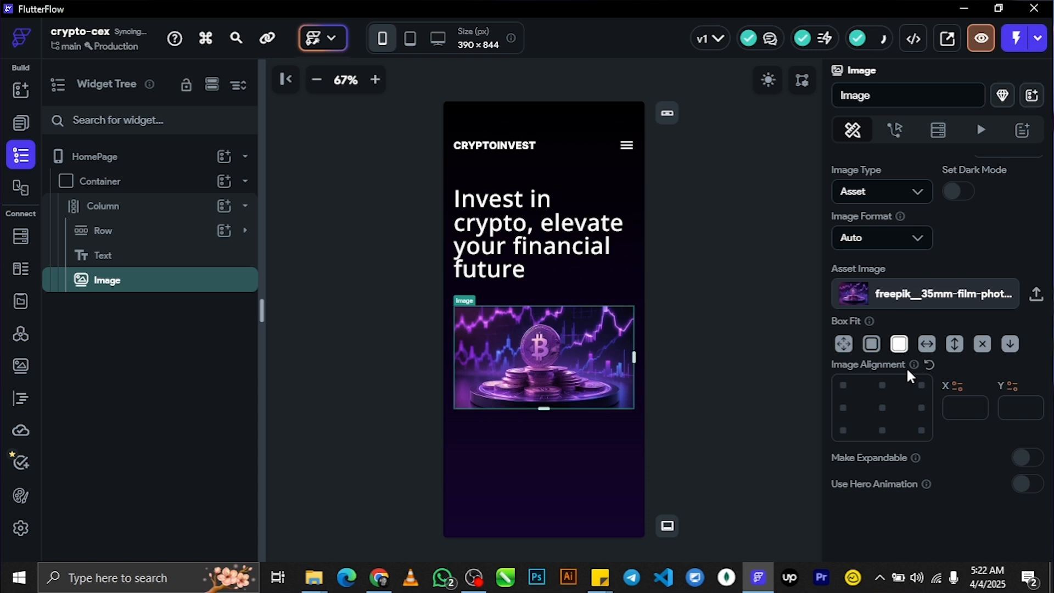
{"action": "left_click", "coordinate": [694, 316]}
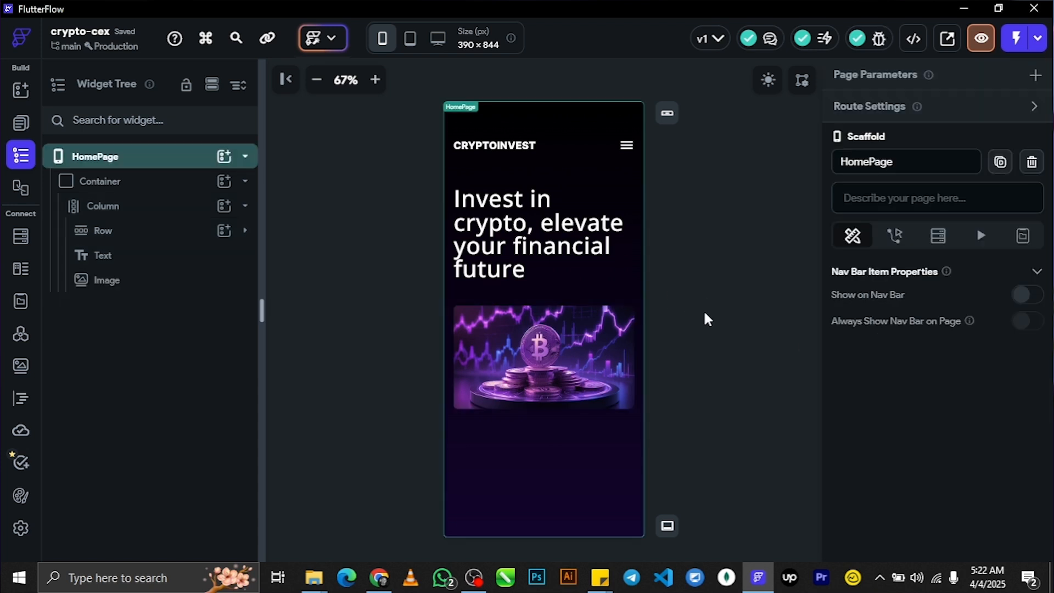
Step: Set the "Invest in crypto" heading's font size to 40
{"action": "left_click", "coordinate": [542, 245]}
{"action": "scroll", "coordinate": [849, 370], "scroll_direction": "down", "scroll_amount": 5}
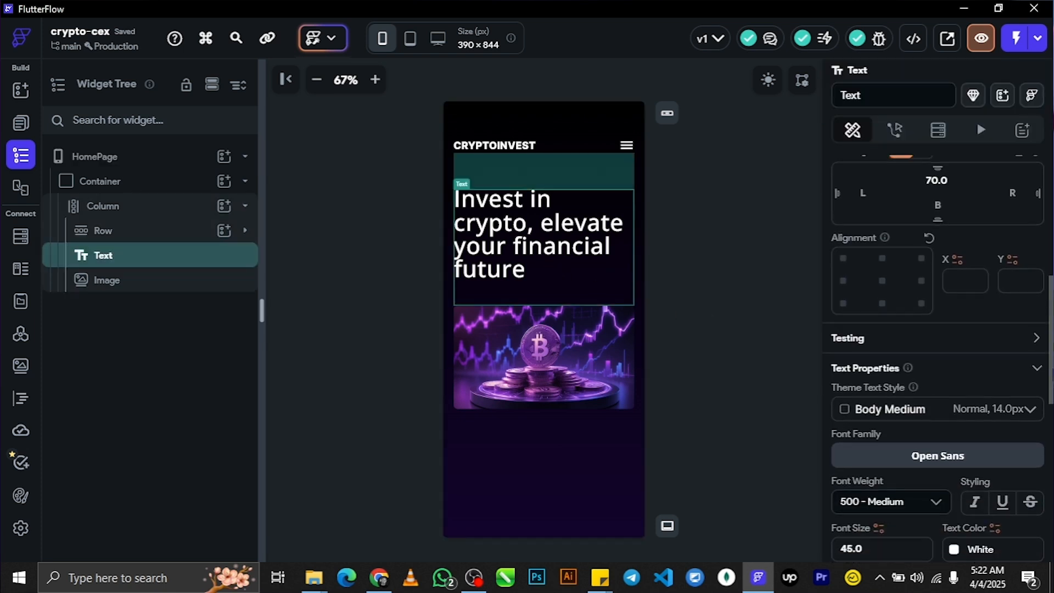
{"action": "left_click_drag", "start_coordinate": [879, 365], "coordinate": [819, 363]}
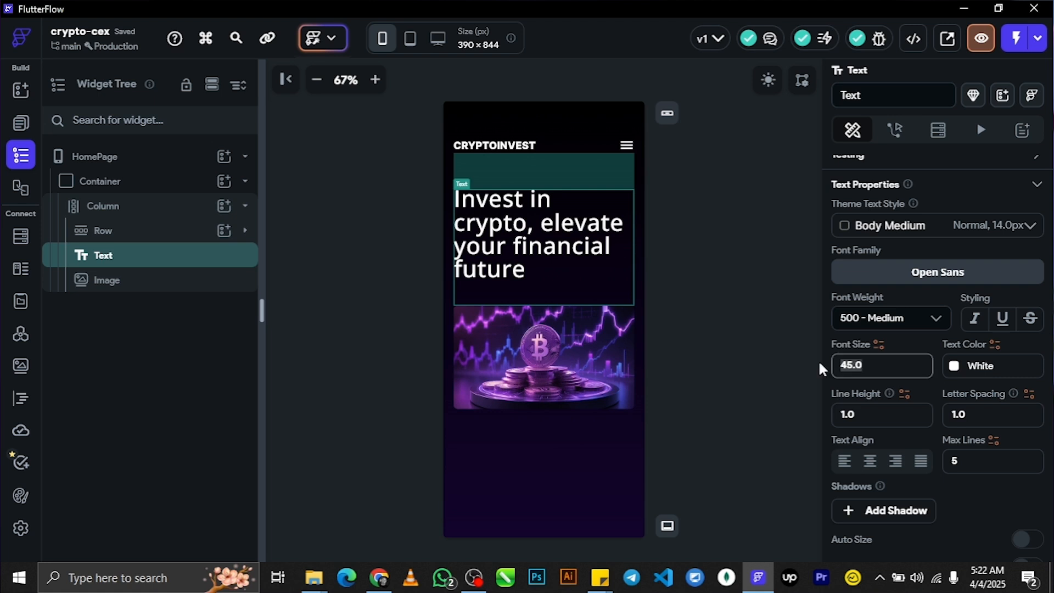
{"action": "type", "text": "40"}
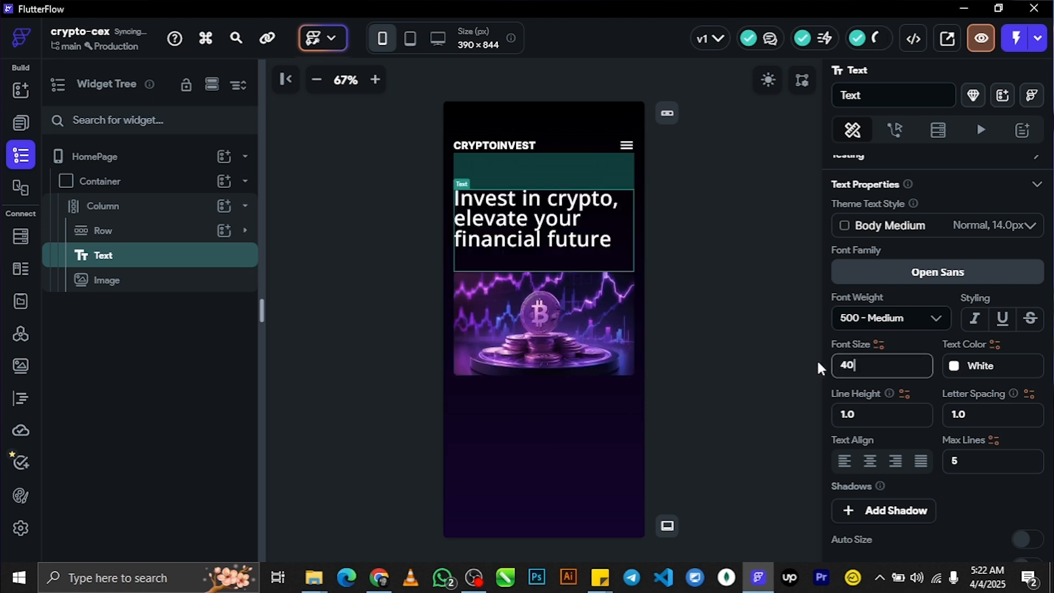
Step: Set the "Invest in crypto" heading's top padding to 50 and deselect the heading
{"action": "scroll", "coordinate": [931, 331], "scroll_direction": "up", "scroll_amount": 5}
{"action": "scroll", "coordinate": [961, 376], "scroll_direction": "down", "scroll_amount": 3}
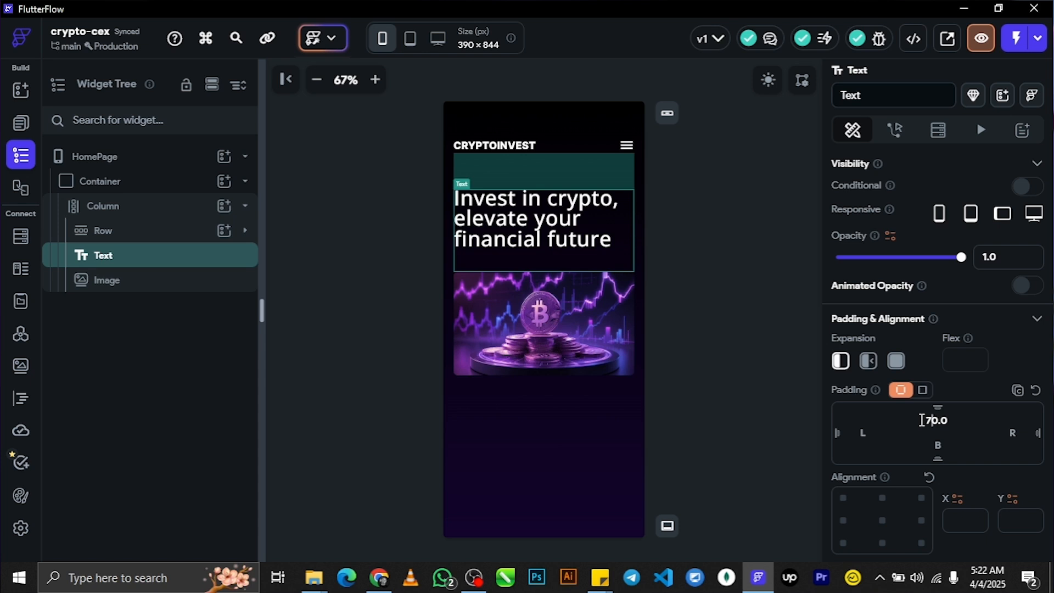
{"action": "key", "text": "BackSpace"}
{"action": "type", "text": "5"}
{"action": "left_click", "coordinate": [746, 296]}
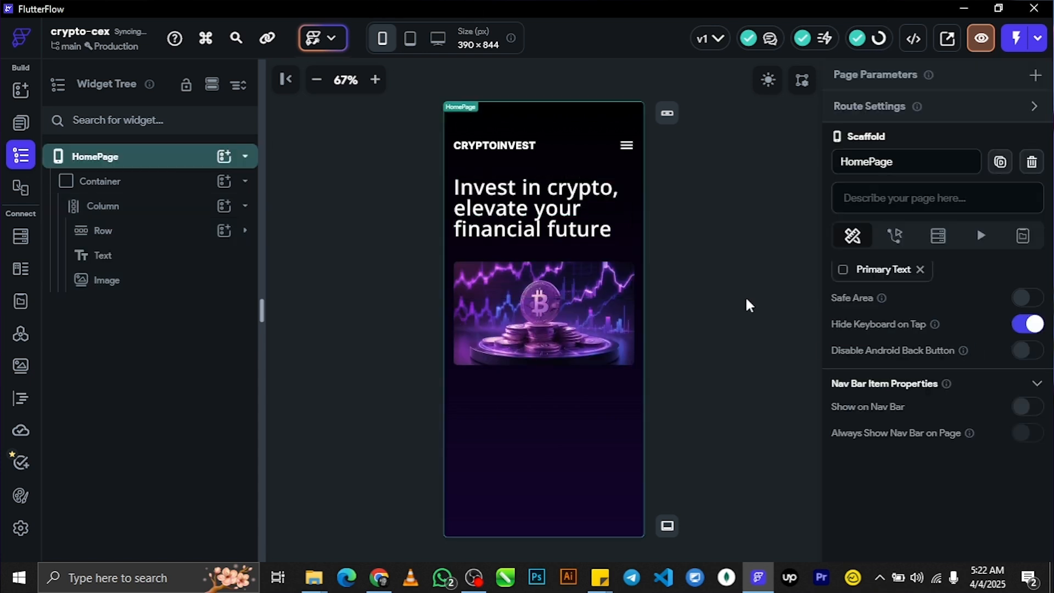
Step: Set the top padding of the CRYPTOINVEST header row to 30 and deselect the row
{"action": "left_click", "coordinate": [529, 144]}
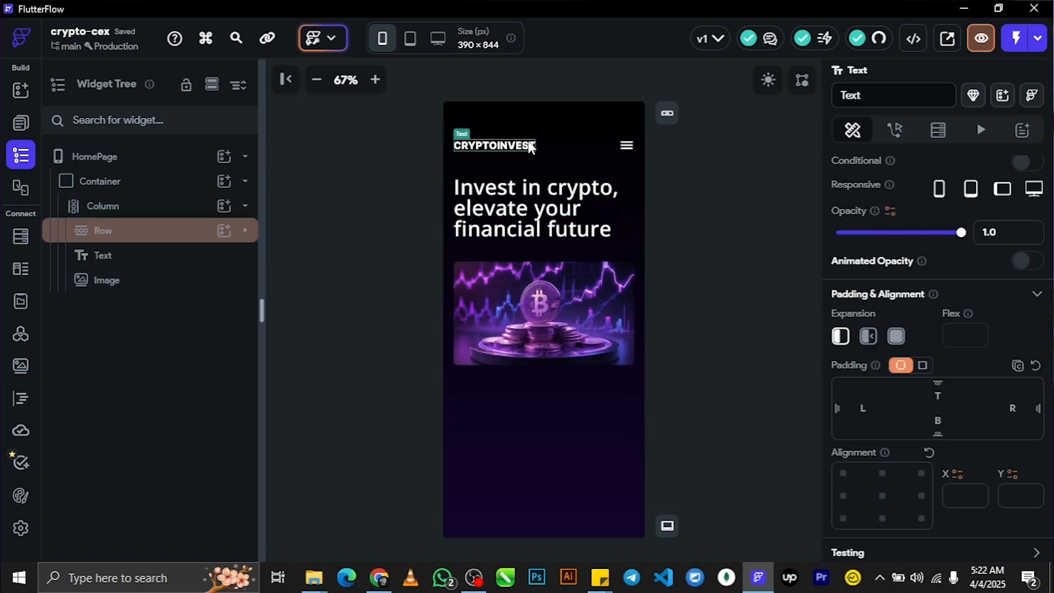
{"action": "left_click", "coordinate": [569, 141]}
{"action": "left_click", "coordinate": [933, 277]}
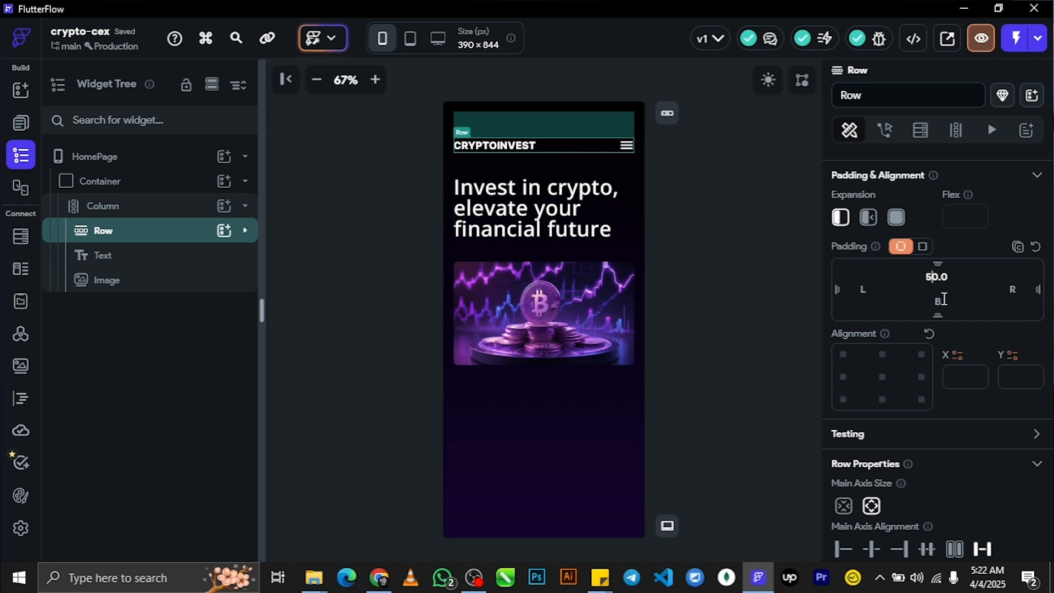
{"action": "key", "text": "BackSpace"}
{"action": "type", "text": "3"}
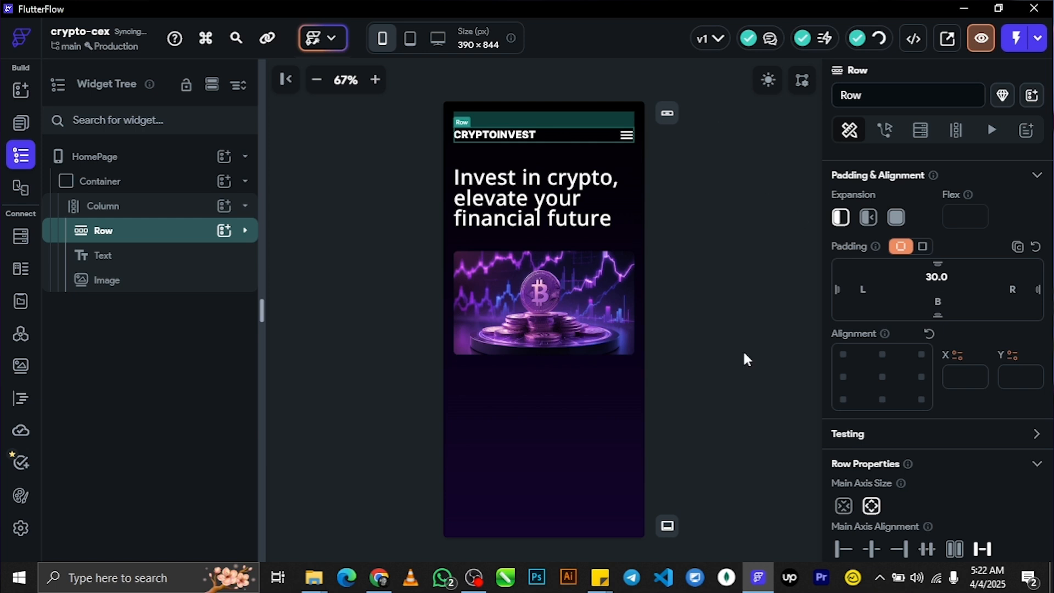
{"action": "left_click", "coordinate": [744, 355]}
{"action": "left_click", "coordinate": [750, 414]}
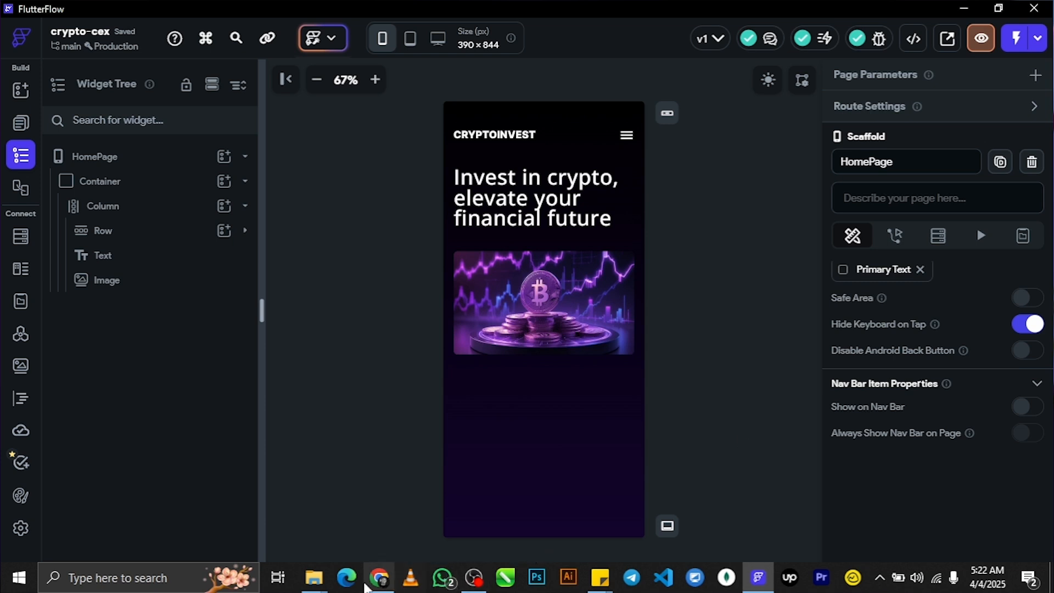
Step: Check the paragraph and button below the Figma illustration in Chrome, return to FlutterFlow and add a Row below the Column's image
{"action": "left_click", "coordinate": [379, 578]}
{"action": "scroll", "coordinate": [545, 416], "scroll_direction": "down", "scroll_amount": 3}
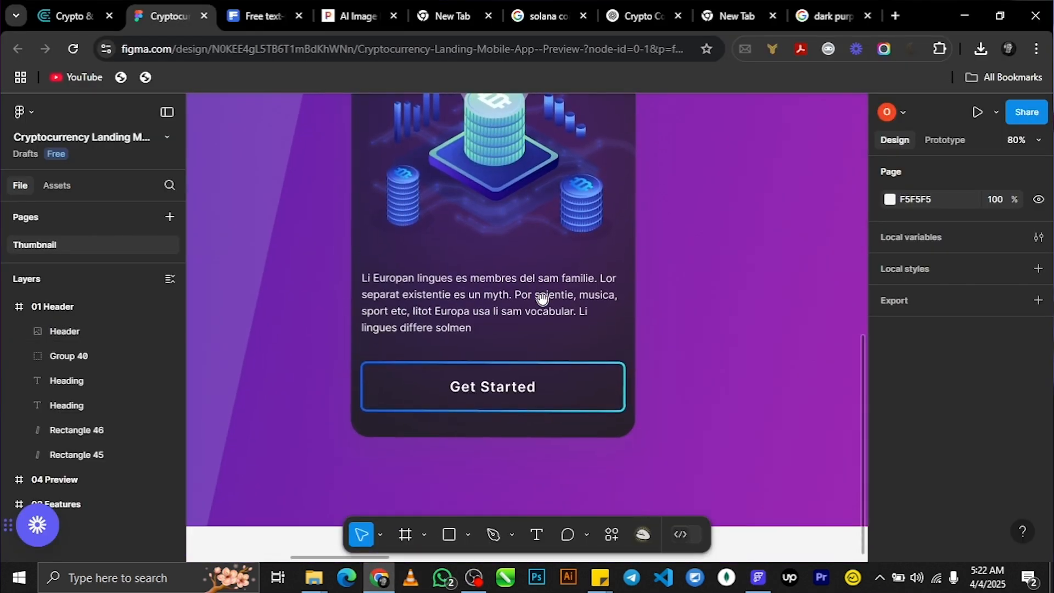
{"action": "left_click", "coordinate": [758, 578]}
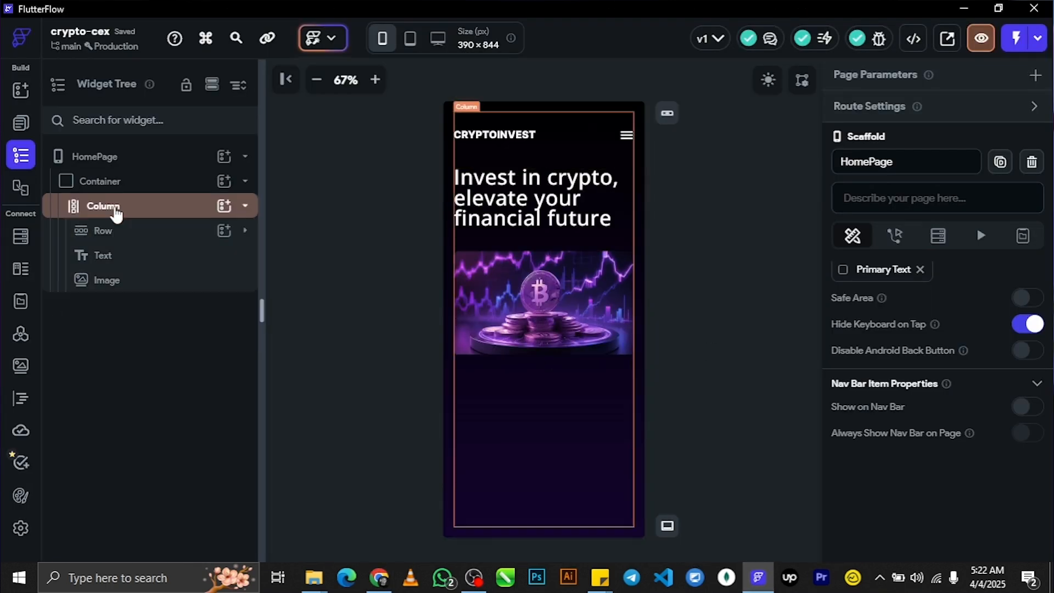
{"action": "left_click", "coordinate": [115, 207]}
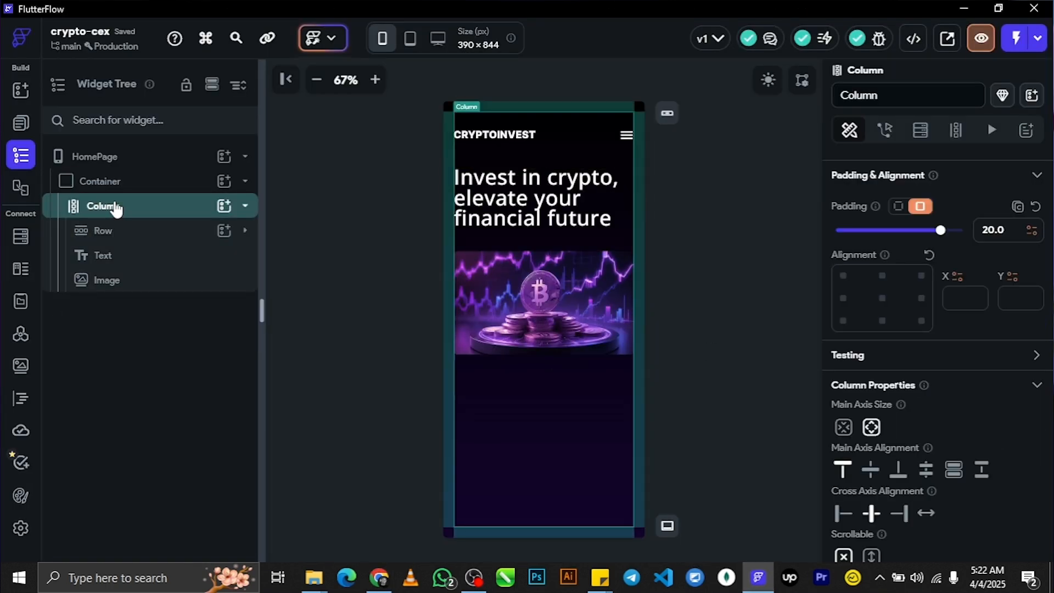
{"action": "left_click", "coordinate": [225, 210]}
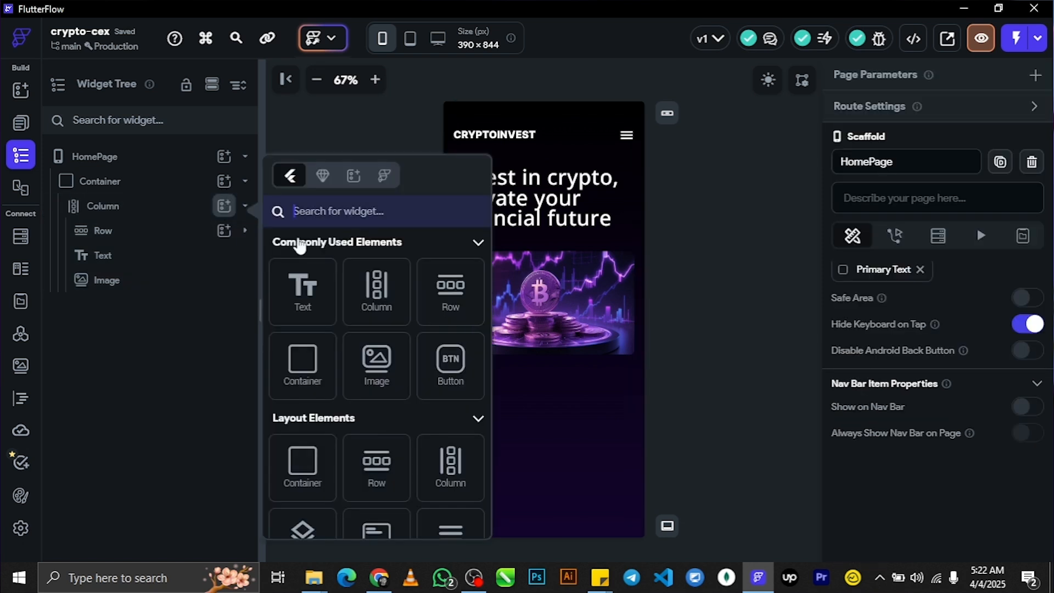
{"action": "left_click", "coordinate": [442, 319]}
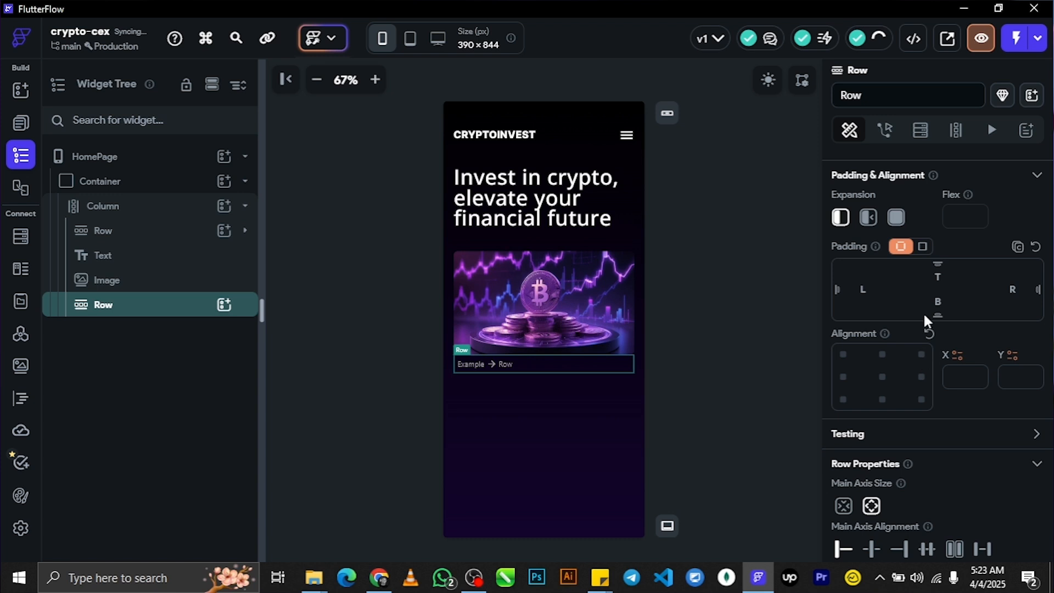
Step: Set the top padding of the new row below the image to 30
{"action": "left_click", "coordinate": [938, 279]}
{"action": "type", "text": "20"}
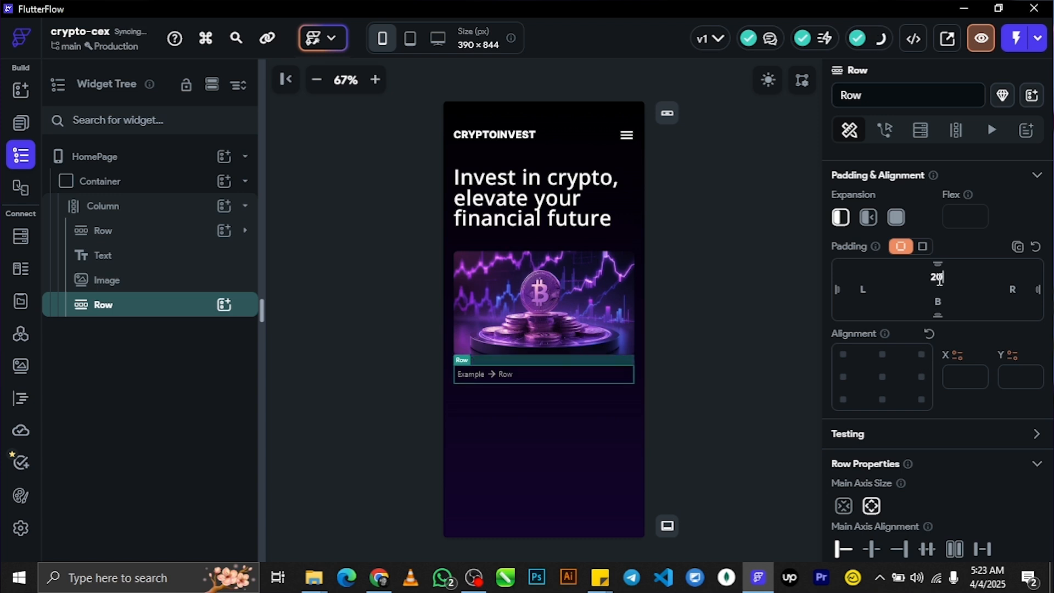
{"action": "key", "text": "BackSpace"}
{"action": "key", "text": "BackSpace"}
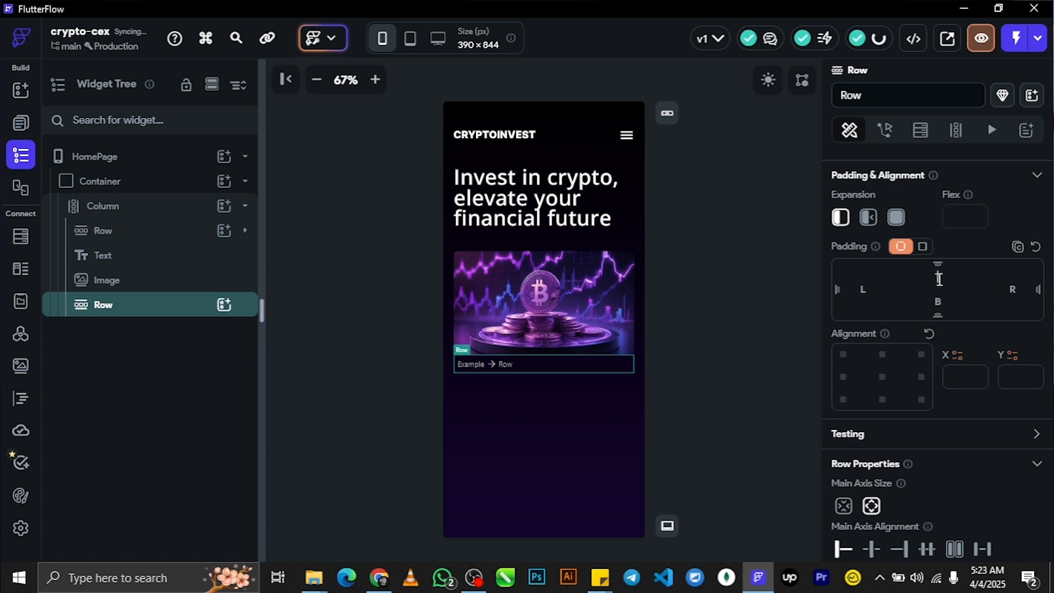
{"action": "type", "text": "30"}
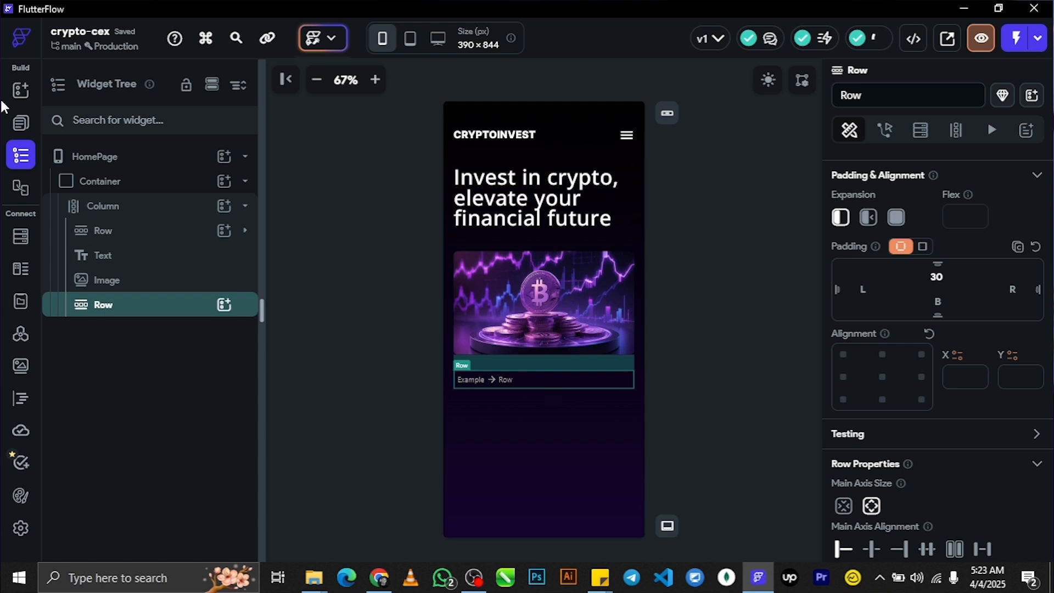
Step: Add a Text widget inside the empty row below the image
{"action": "left_click", "coordinate": [21, 123]}
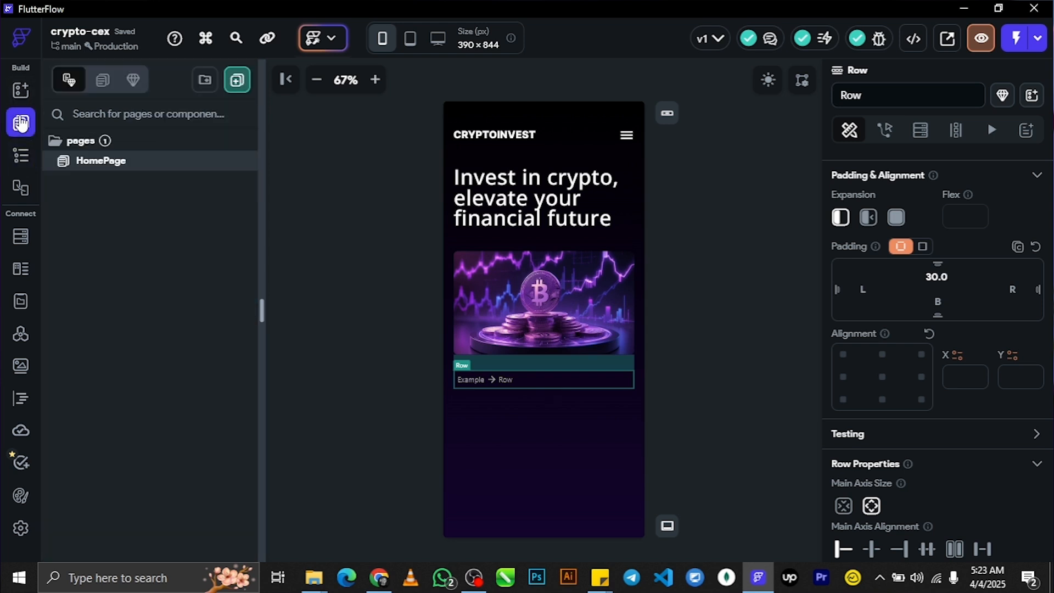
{"action": "left_click", "coordinate": [21, 90]}
{"action": "left_click_drag", "start_coordinate": [82, 216], "coordinate": [510, 370]}
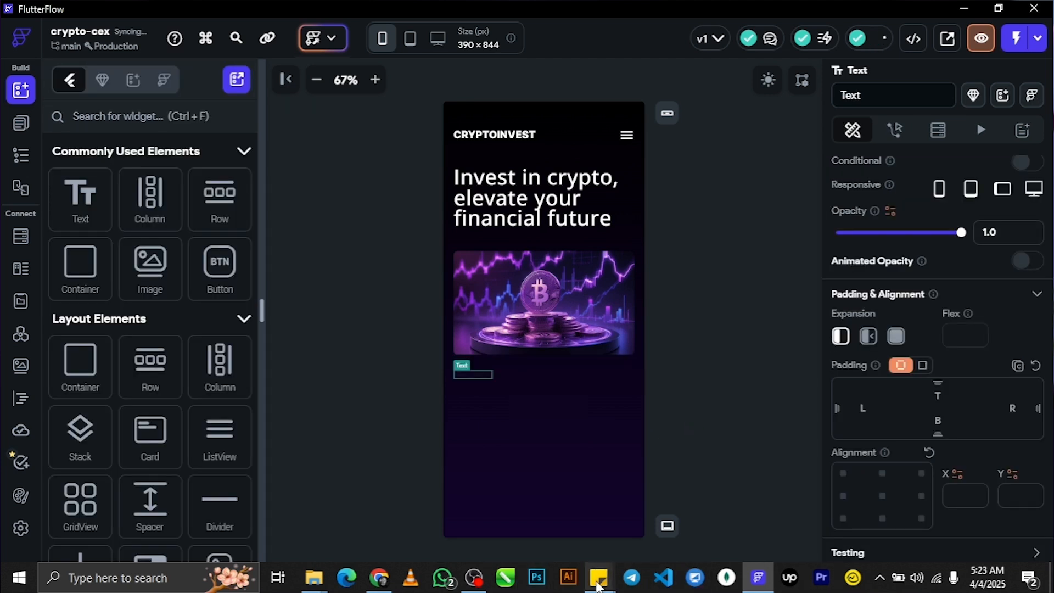
Step: Switch to Sticky Notes and copy the paragraph starting "Unlock the power of cryptocurrency"
{"action": "mouse_move", "coordinate": [597, 586]}
{"action": "left_click", "coordinate": [630, 543]}
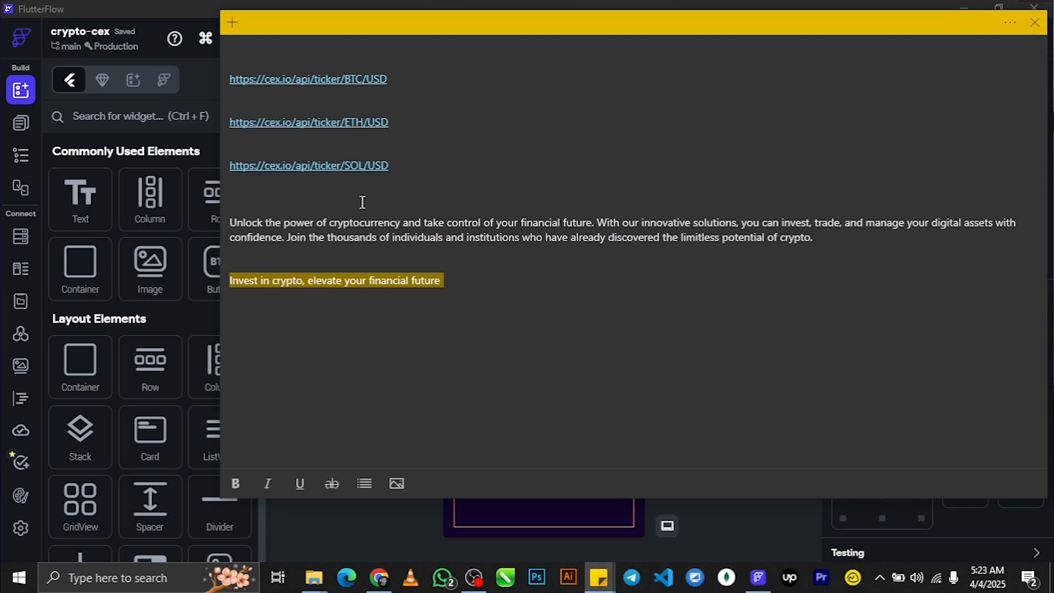
{"action": "triple_click", "coordinate": [315, 228]}
{"action": "key", "text": "ctrl+c"}
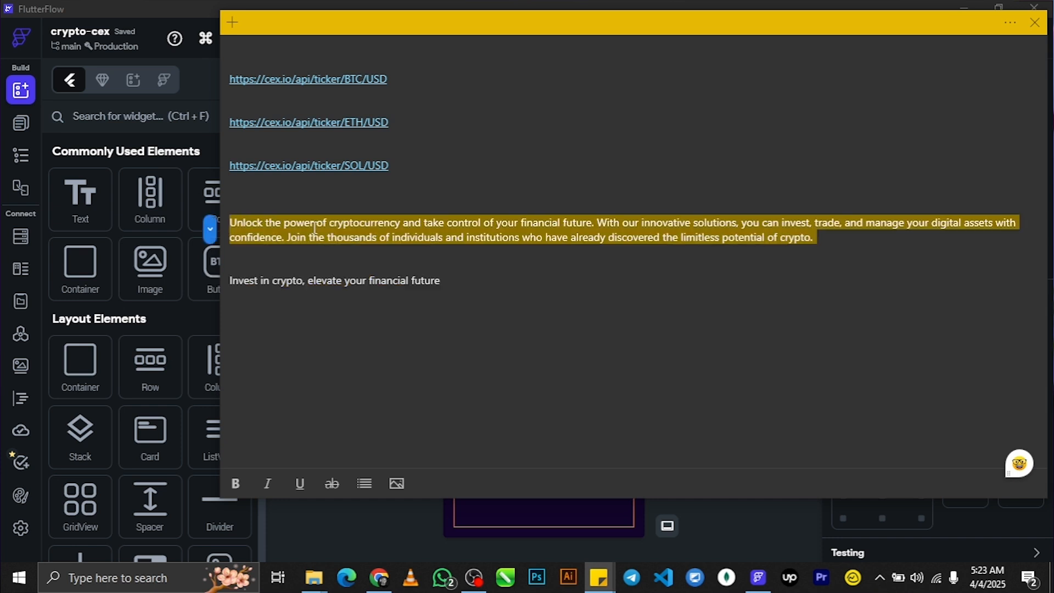
Step: Switch back to FlutterFlow and replace the new Text widget's "Hello World" placeholder with the copied cryptocurrency paragraph
{"action": "left_click", "coordinate": [758, 585]}
{"action": "left_click_drag", "start_coordinate": [911, 246], "coordinate": [802, 234]}
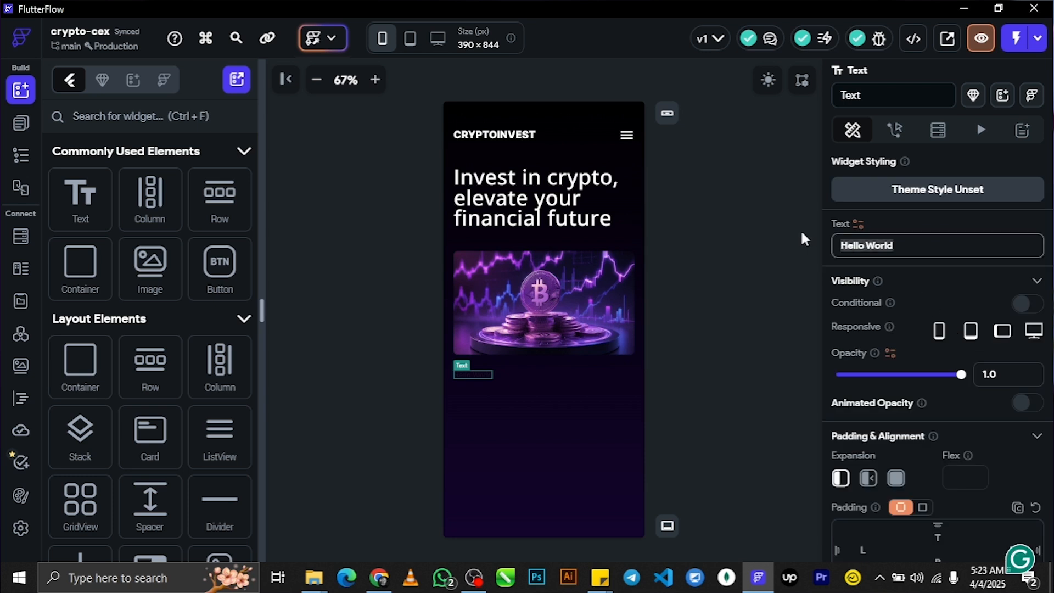
{"action": "right_click", "coordinate": [880, 245]}
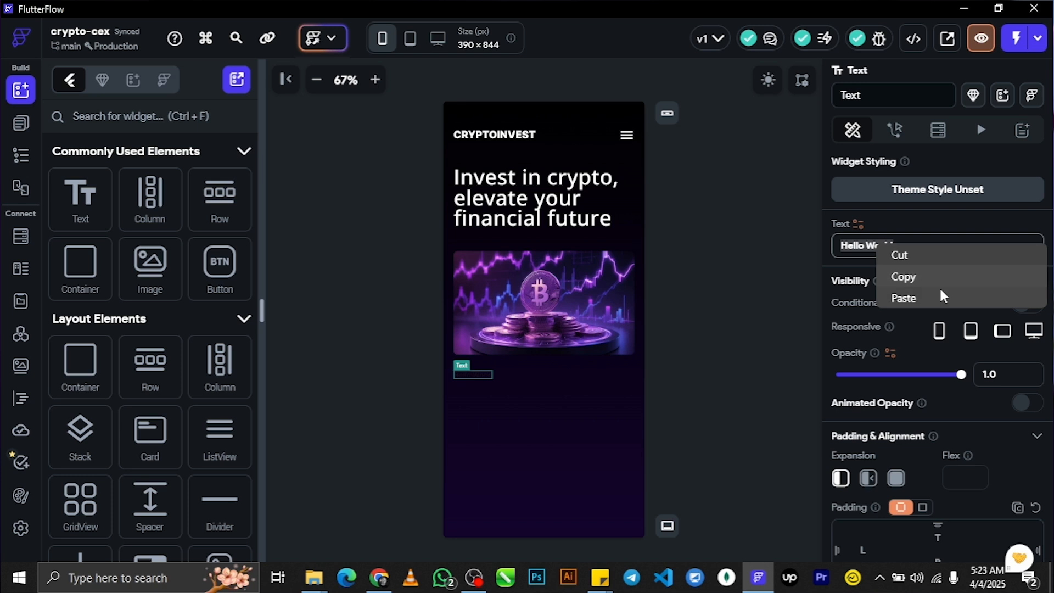
{"action": "left_click", "coordinate": [931, 299]}
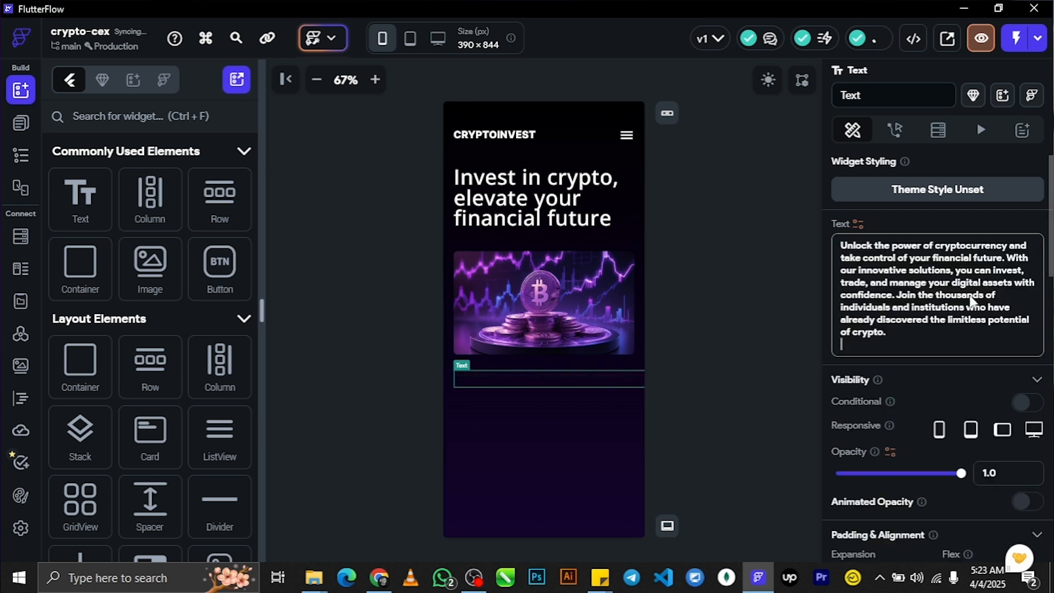
Step: Change the text color of the paragraph below the bitcoin image to white (#FFFFFF)
{"action": "scroll", "coordinate": [1046, 329], "scroll_direction": "down", "scroll_amount": 5}
{"action": "scroll", "coordinate": [1052, 275], "scroll_direction": "up", "scroll_amount": 5}
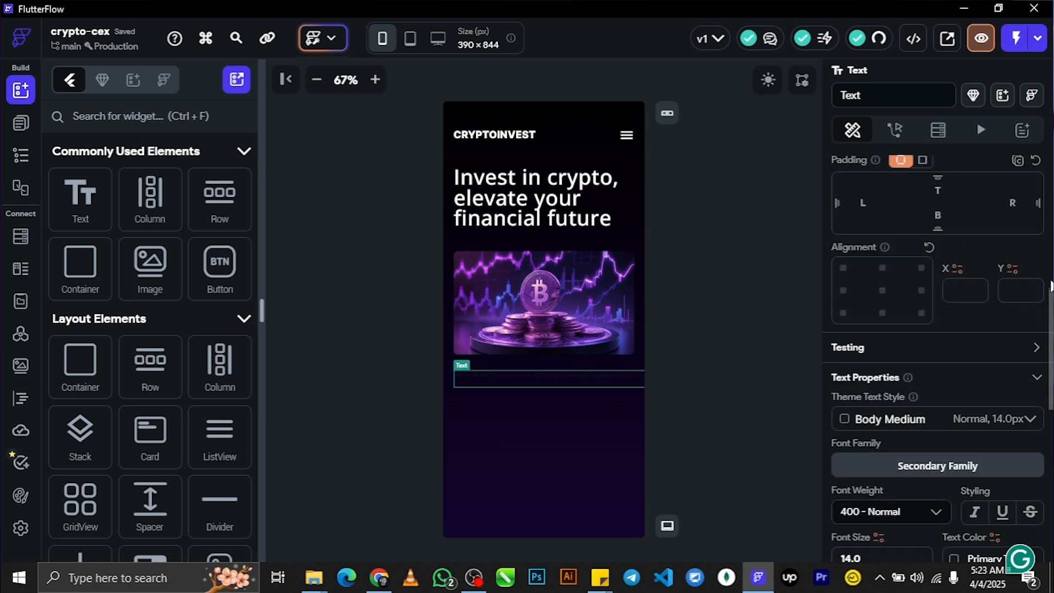
{"action": "scroll", "coordinate": [1052, 330], "scroll_direction": "down", "scroll_amount": 8}
{"action": "scroll", "coordinate": [1049, 369], "scroll_direction": "up", "scroll_amount": 15}
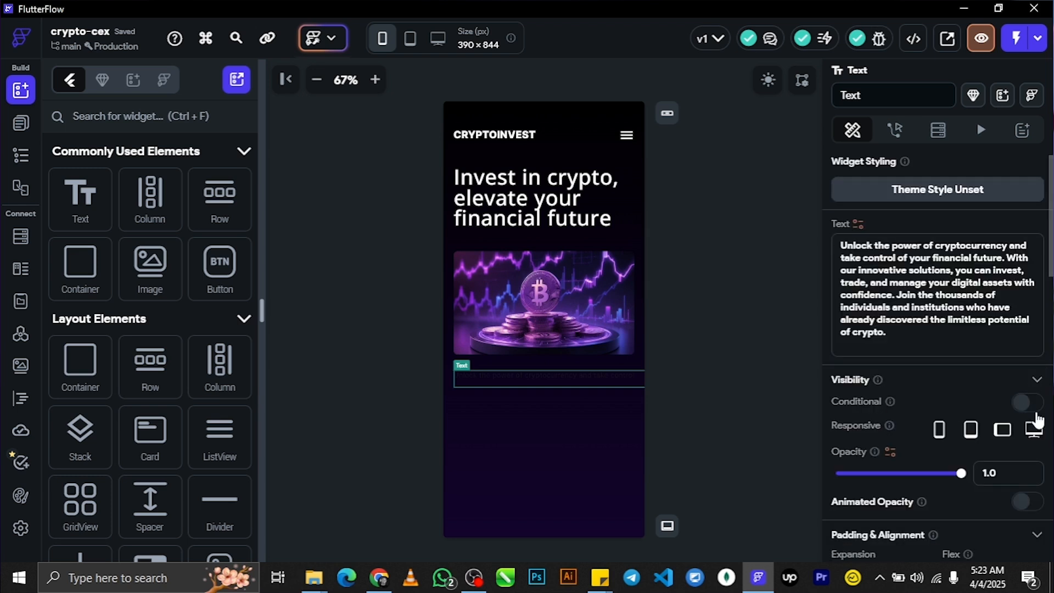
{"action": "scroll", "coordinate": [1048, 239], "scroll_direction": "down", "scroll_amount": 8}
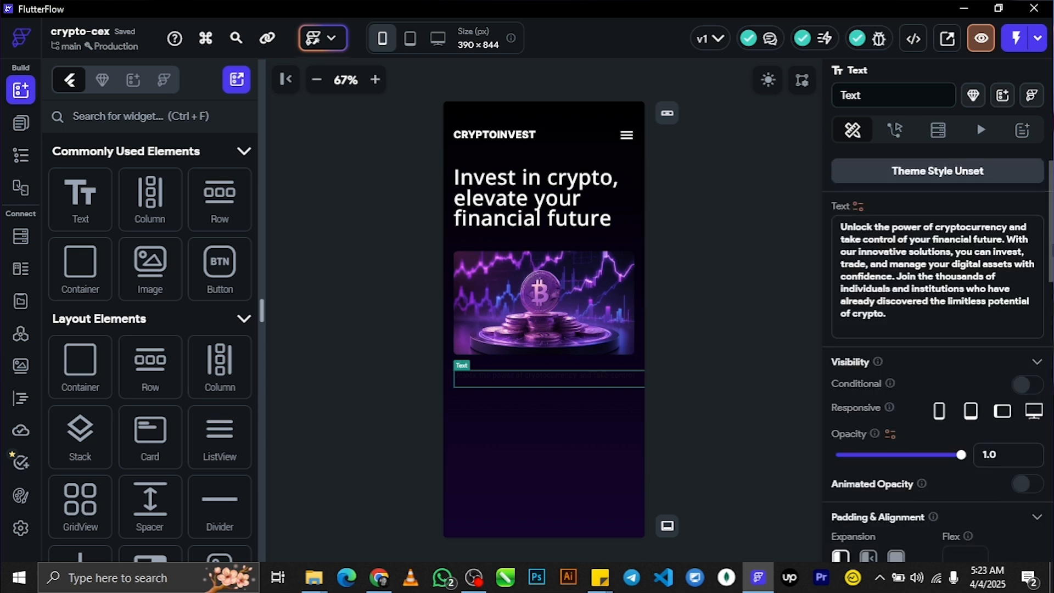
{"action": "scroll", "coordinate": [1049, 329], "scroll_direction": "down", "scroll_amount": 5}
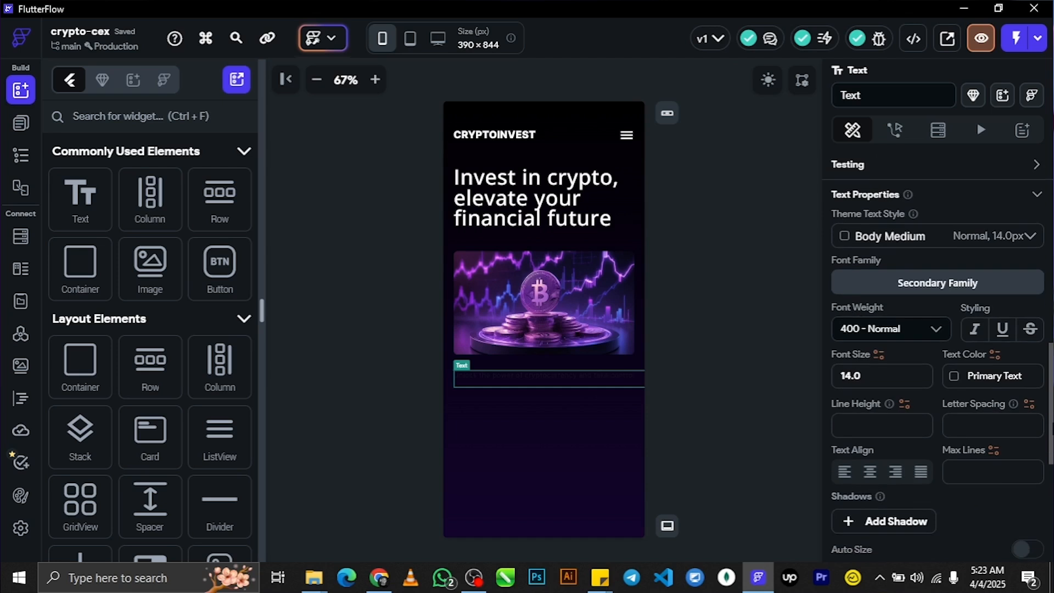
{"action": "left_click", "coordinate": [954, 344]}
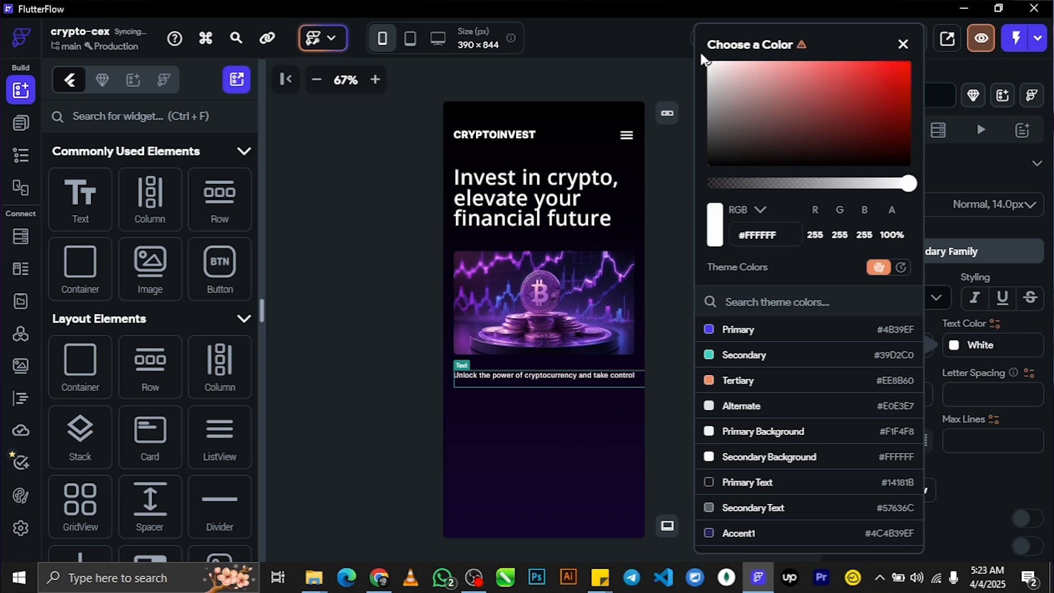
{"action": "left_click", "coordinate": [903, 44]}
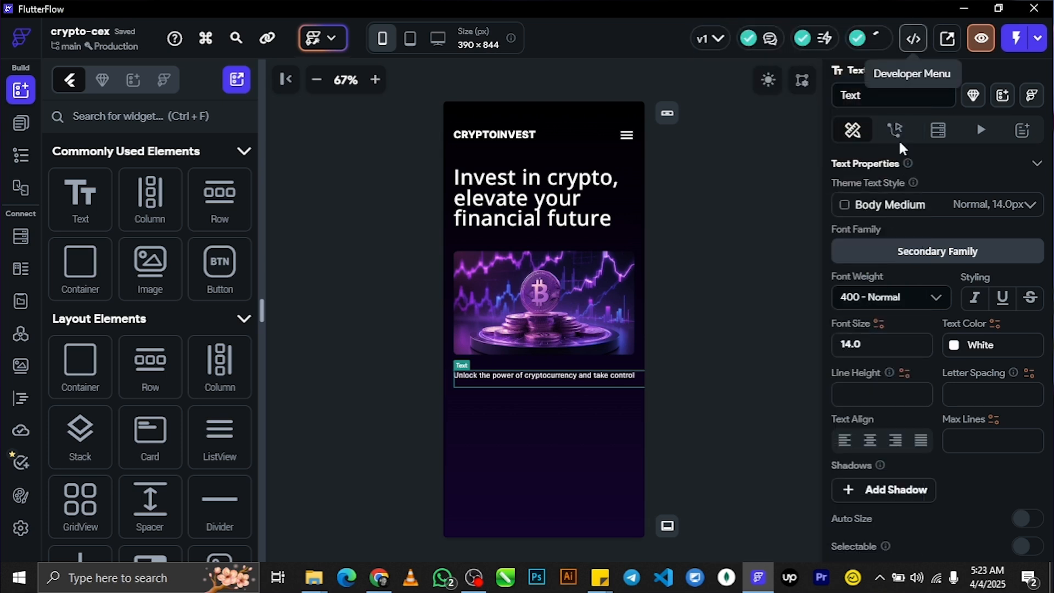
Step: Set the paragraph's font size to 17
{"action": "left_click", "coordinate": [878, 343]}
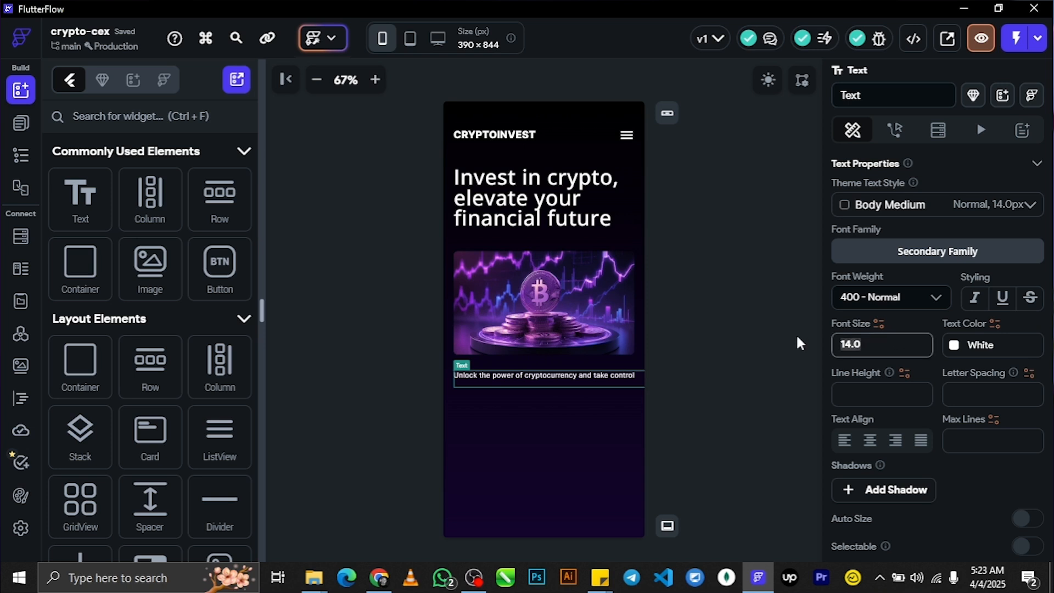
{"action": "type", "text": "20"}
{"action": "key", "text": "BackSpace"}
{"action": "key", "text": "BackSpace"}
{"action": "type", "text": "15"}
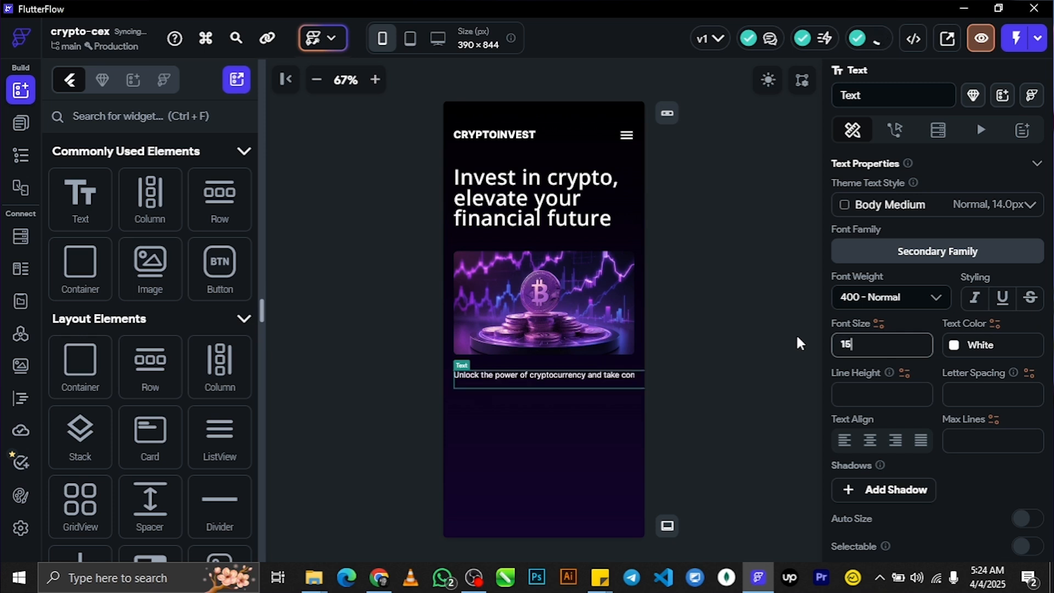
{"action": "key", "text": "BackSpace"}
{"action": "type", "text": "7"}
Step: Limit the paragraph to a maximum of 10 lines and set its line height to 2
{"action": "mouse_move", "coordinate": [1052, 388]}
{"action": "left_mouse_down"}
{"action": "mouse_move", "coordinate": [1052, 441]}
{"action": "mouse_move", "coordinate": [1052, 397]}
{"action": "left_mouse_up"}
{"action": "left_click", "coordinate": [981, 418]}
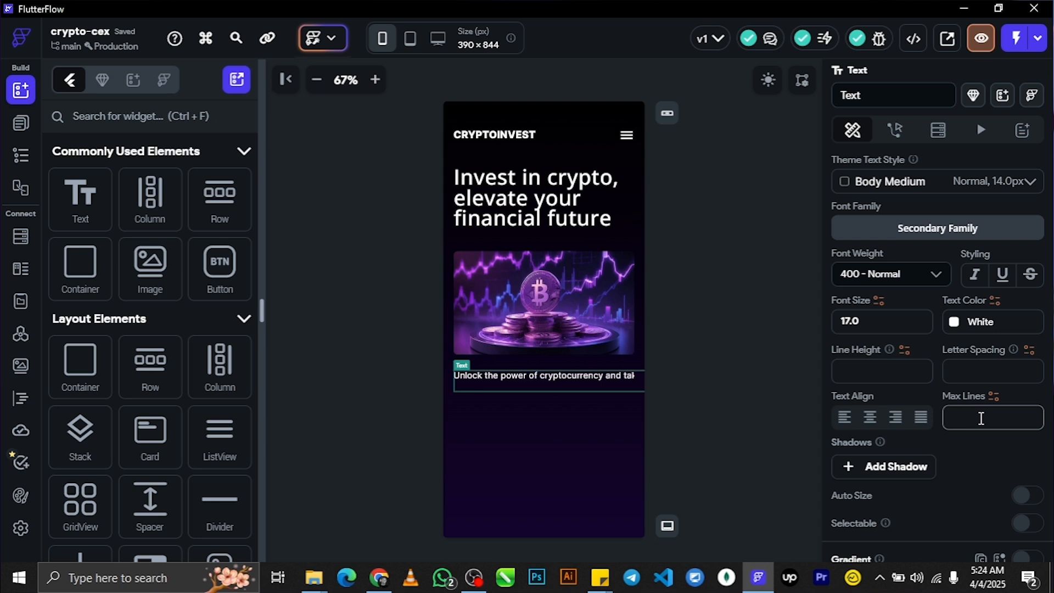
{"action": "type", "text": "10"}
{"action": "key", "text": "BackSpace"}
{"action": "key", "text": "BackSpace"}
{"action": "type", "text": "1"}
{"action": "key", "text": "BackSpace"}
{"action": "left_click", "coordinate": [880, 368]}
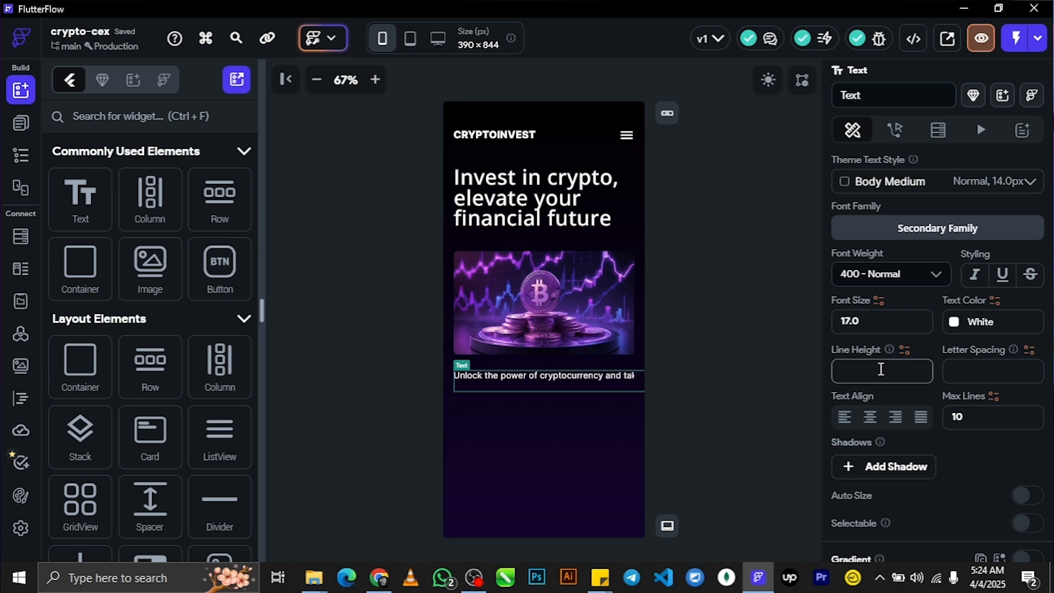
{"action": "type", "text": "2"}
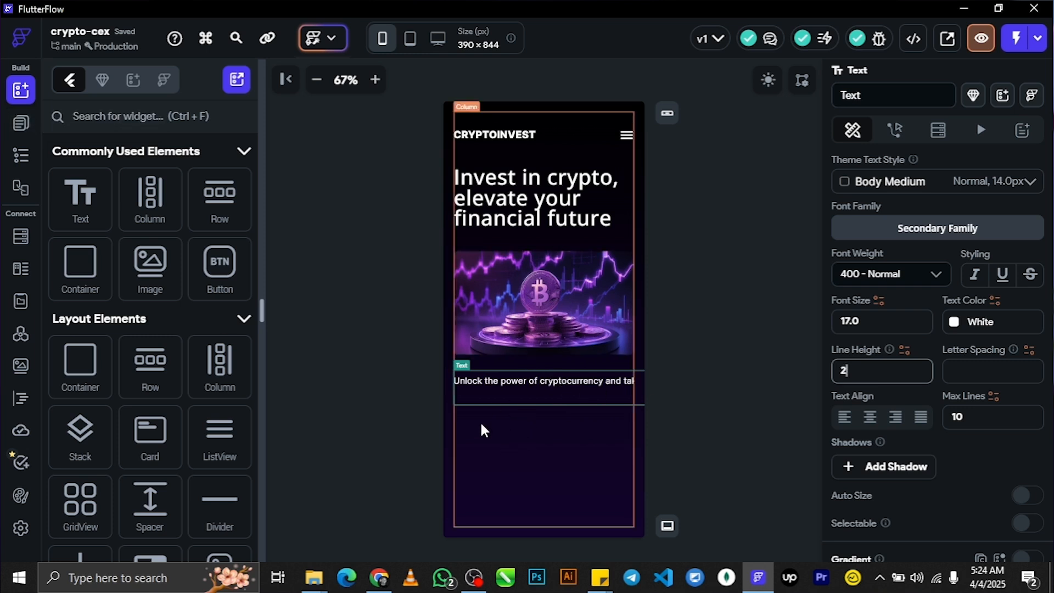
Step: Replace the Row that holds the paragraph with a Column in the widget tree
{"action": "left_click", "coordinate": [19, 126]}
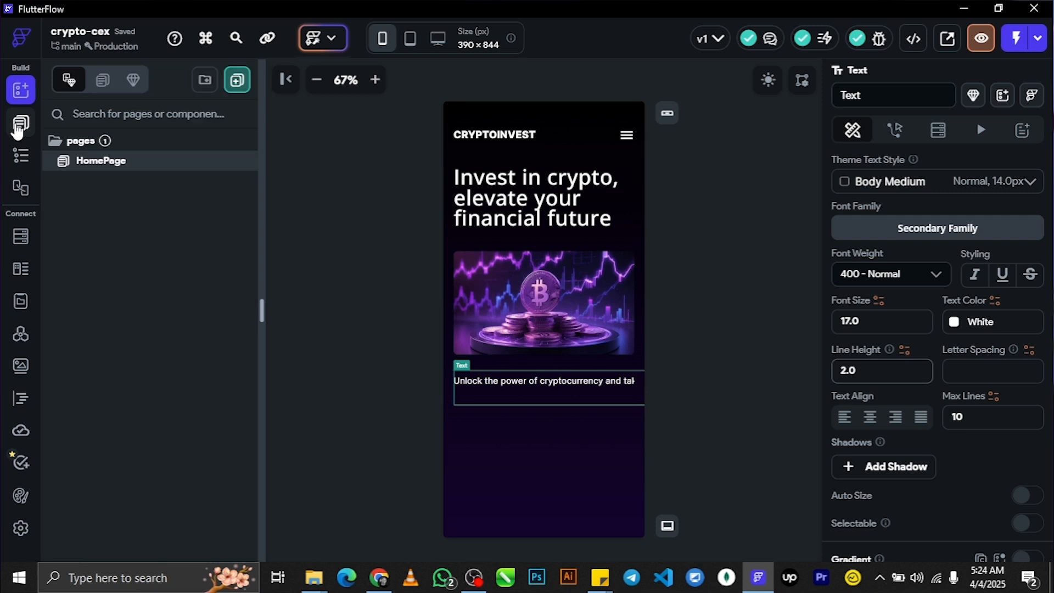
{"action": "left_click", "coordinate": [21, 156]}
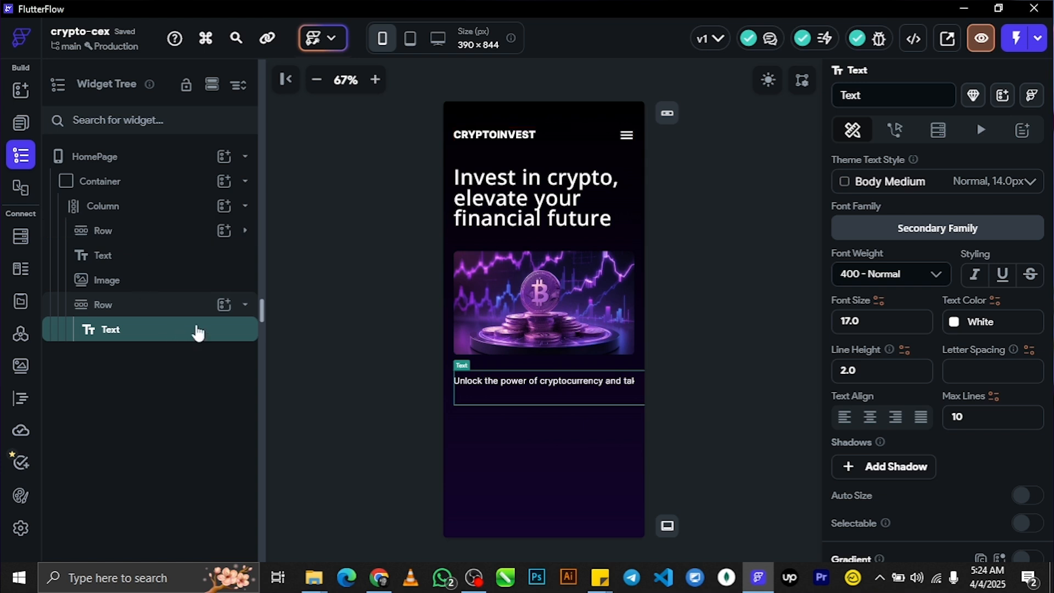
{"action": "left_click", "coordinate": [245, 306]}
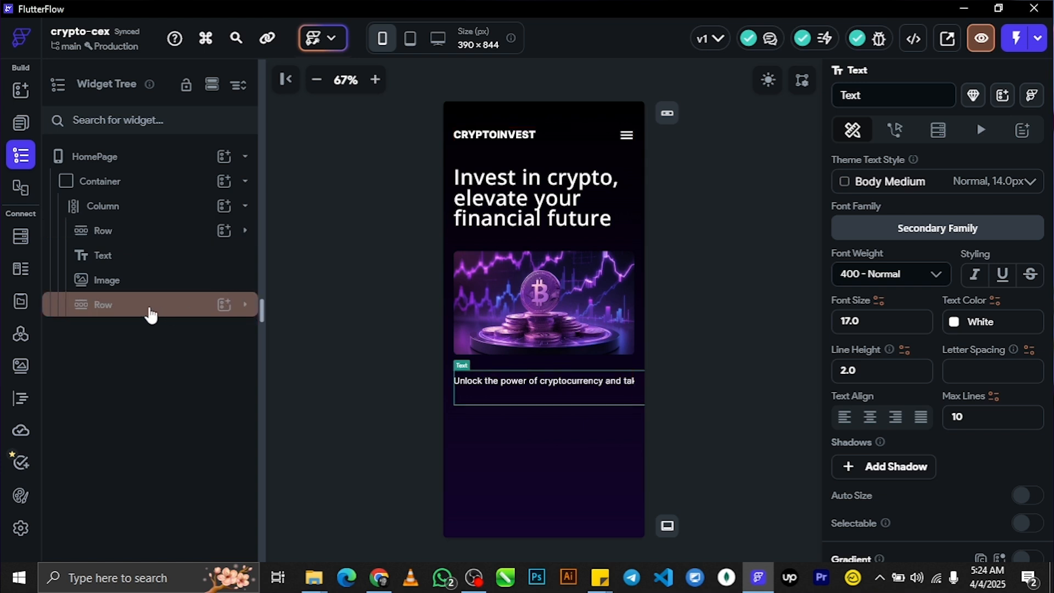
{"action": "left_click", "coordinate": [150, 313]}
{"action": "right_click", "coordinate": [170, 310]}
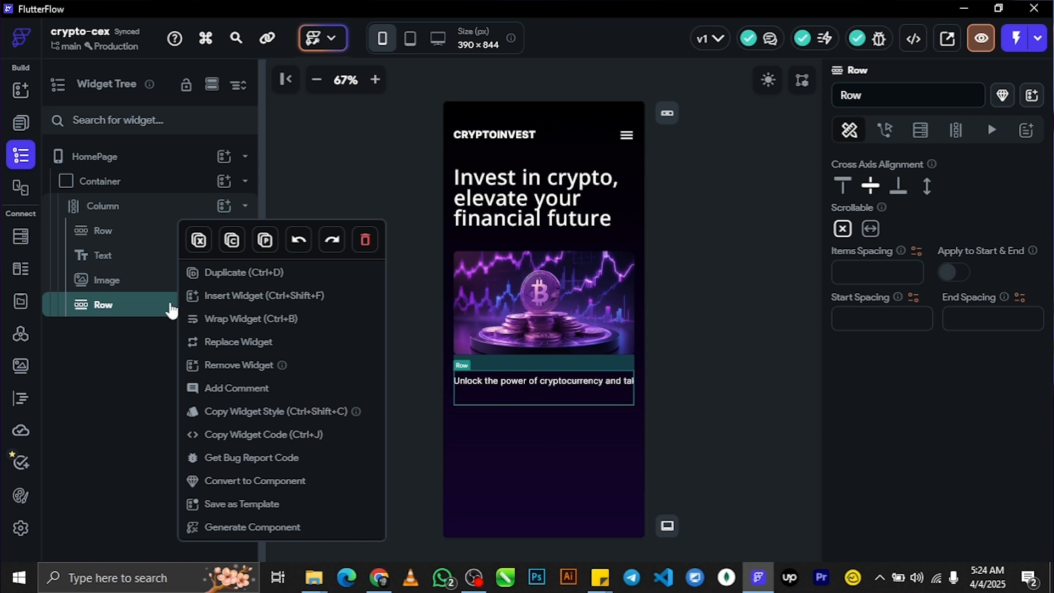
{"action": "left_click", "coordinate": [237, 342]}
{"action": "left_click", "coordinate": [422, 262]}
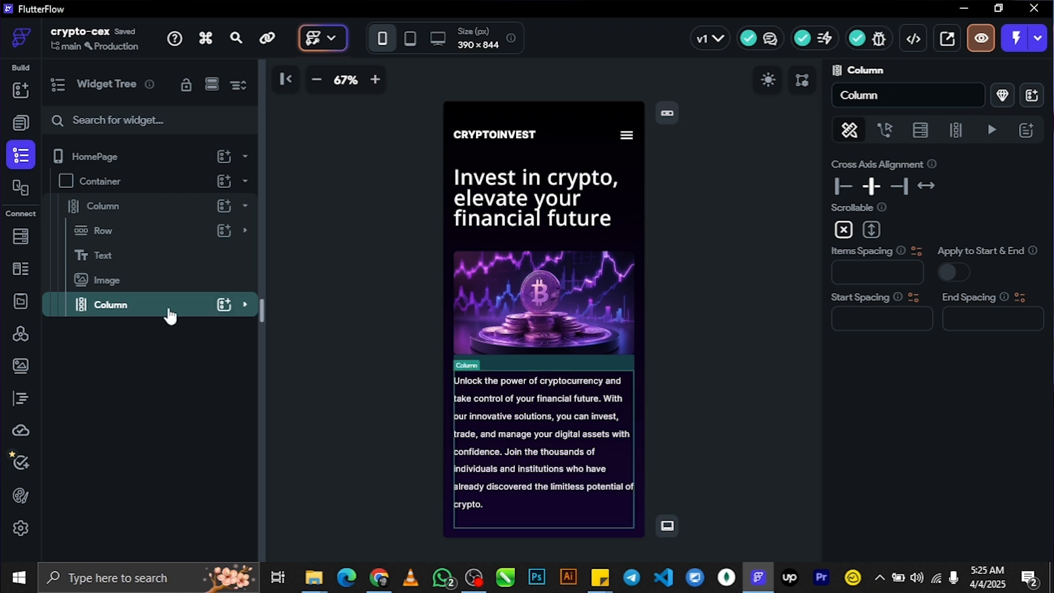
Step: Clear the line height of the paragraph Text inside the new Column
{"action": "left_click", "coordinate": [245, 304]}
{"action": "left_click", "coordinate": [149, 346]}
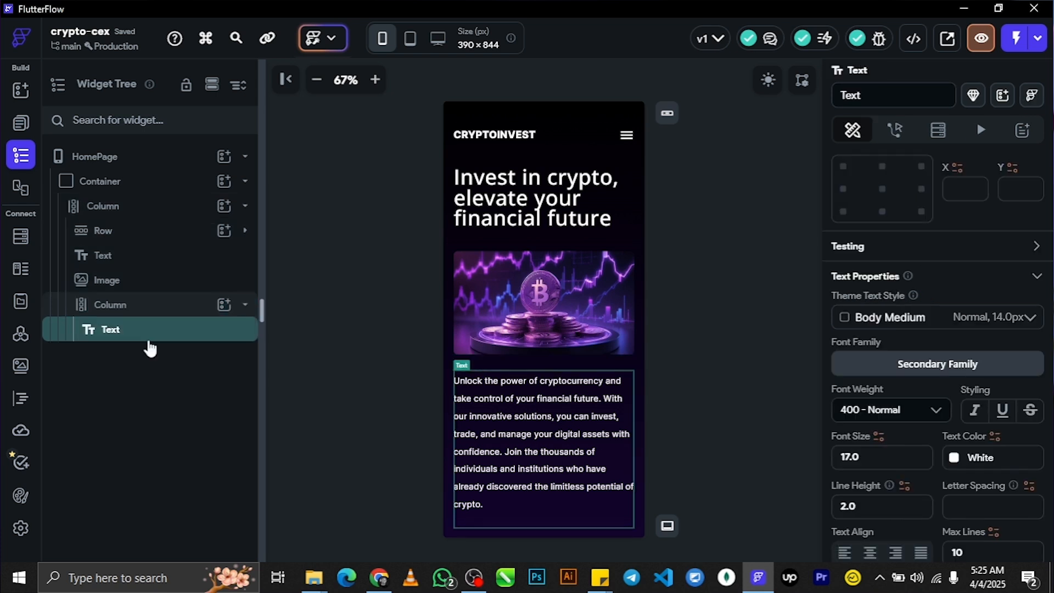
{"action": "scroll", "coordinate": [1051, 433], "scroll_direction": "down", "scroll_amount": 10}
{"action": "scroll", "coordinate": [938, 351], "scroll_direction": "up", "scroll_amount": 5}
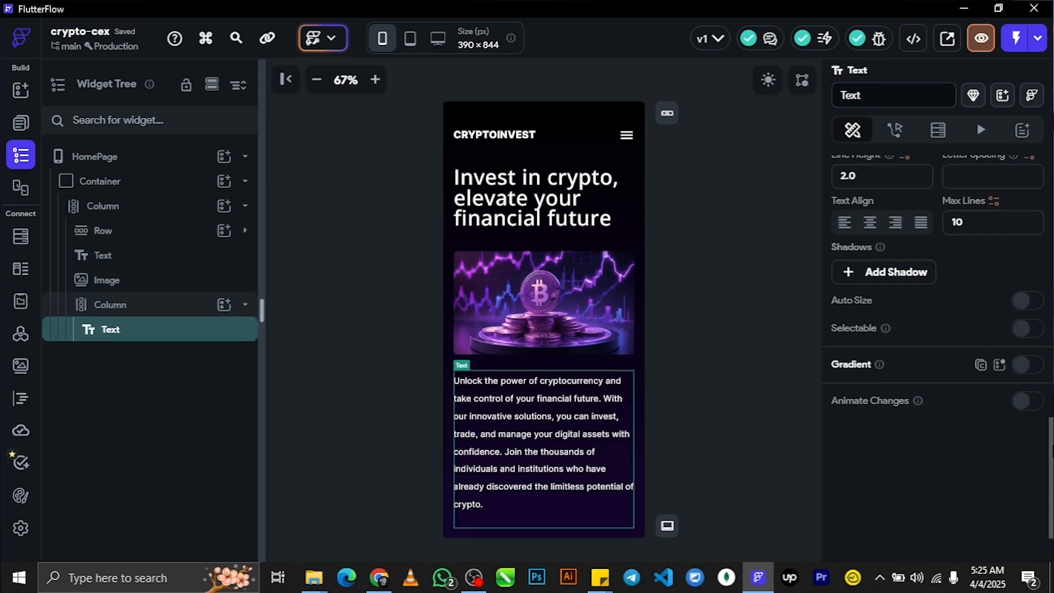
{"action": "double_click", "coordinate": [846, 389]}
{"action": "key", "text": "BackSpace"}
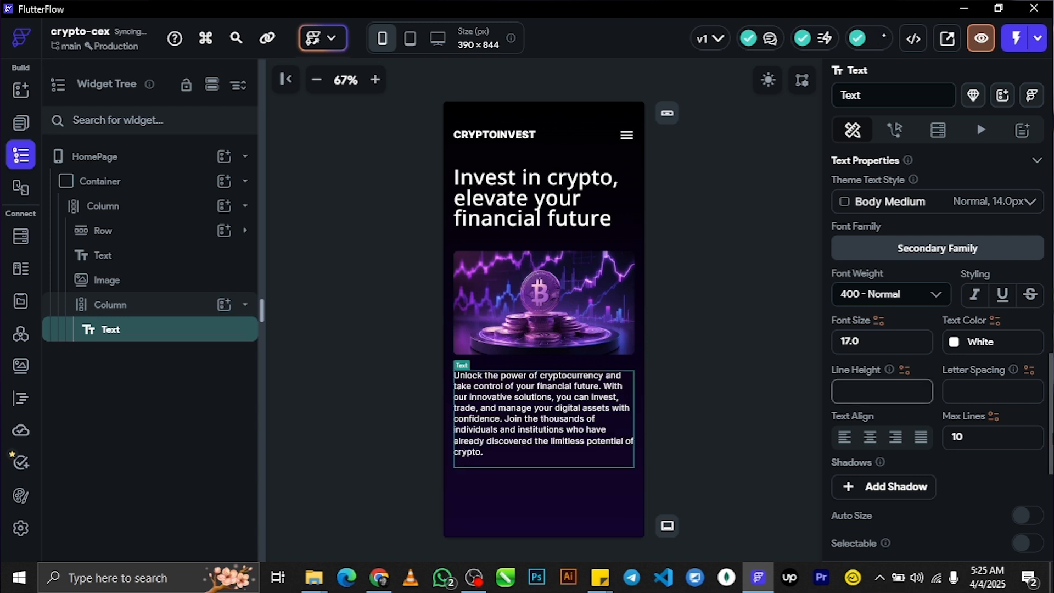
{"action": "left_click", "coordinate": [700, 303]}
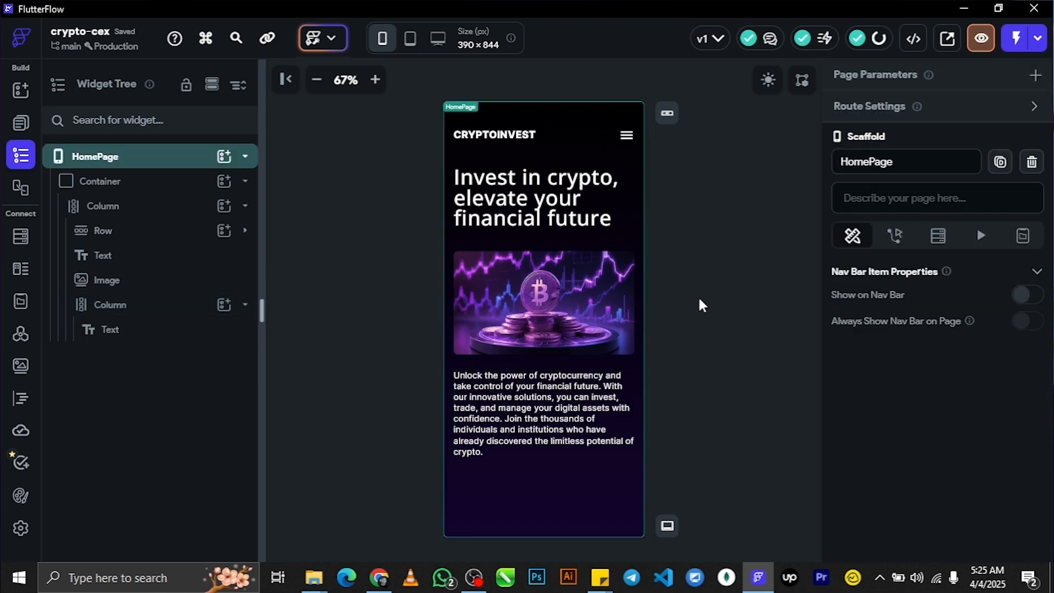
Step: Try font sizes 15 and 12 on the paragraph below the image, and settle on 14
{"action": "left_click", "coordinate": [510, 409]}
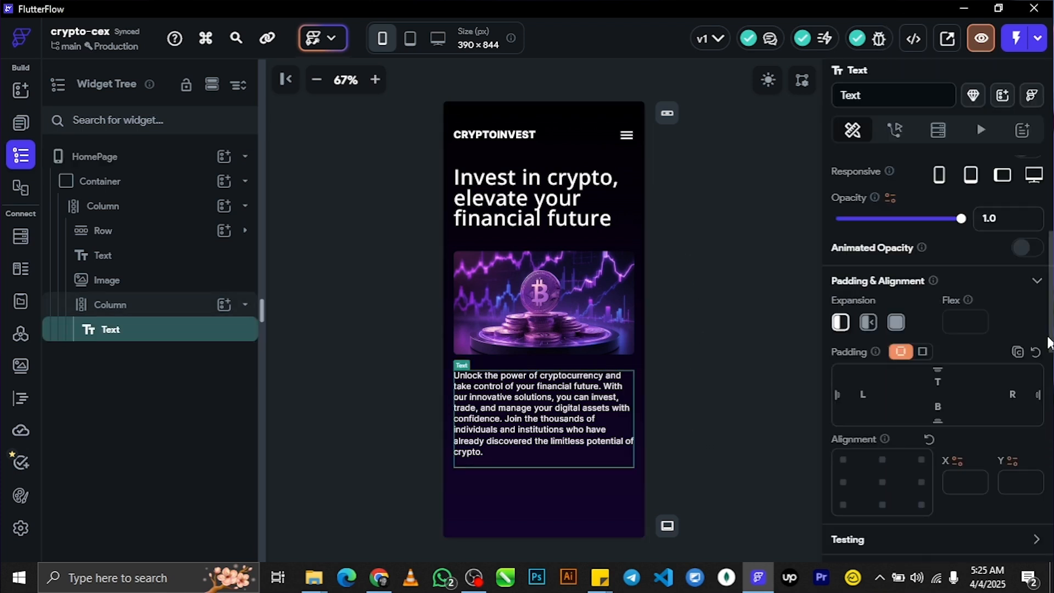
{"action": "scroll", "coordinate": [933, 330], "scroll_direction": "down", "scroll_amount": 10}
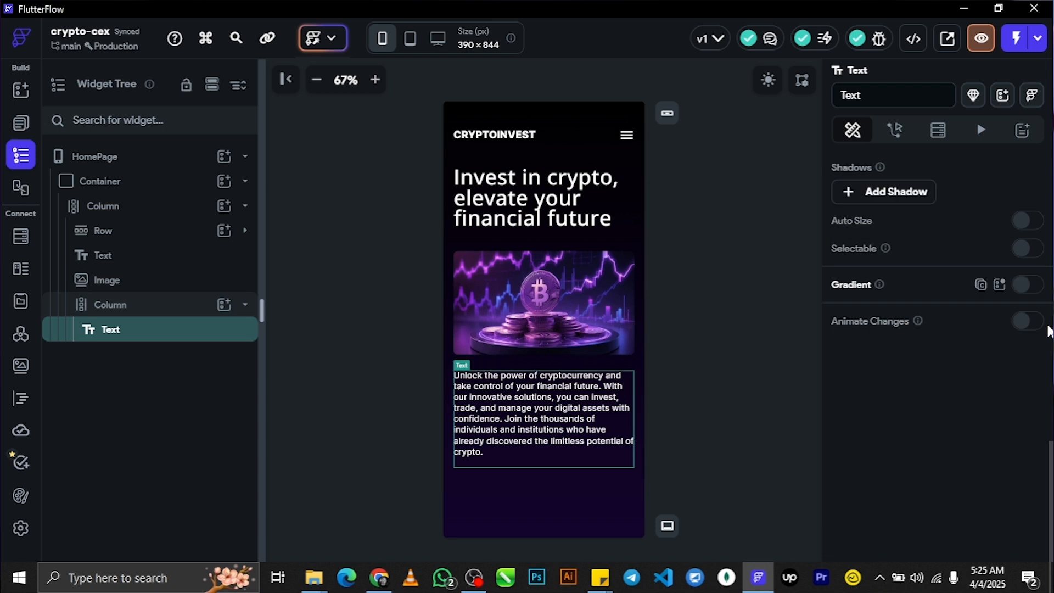
{"action": "scroll", "coordinate": [933, 330], "scroll_direction": "up", "scroll_amount": 3}
{"action": "scroll", "coordinate": [933, 330], "scroll_direction": "up", "scroll_amount": 2}
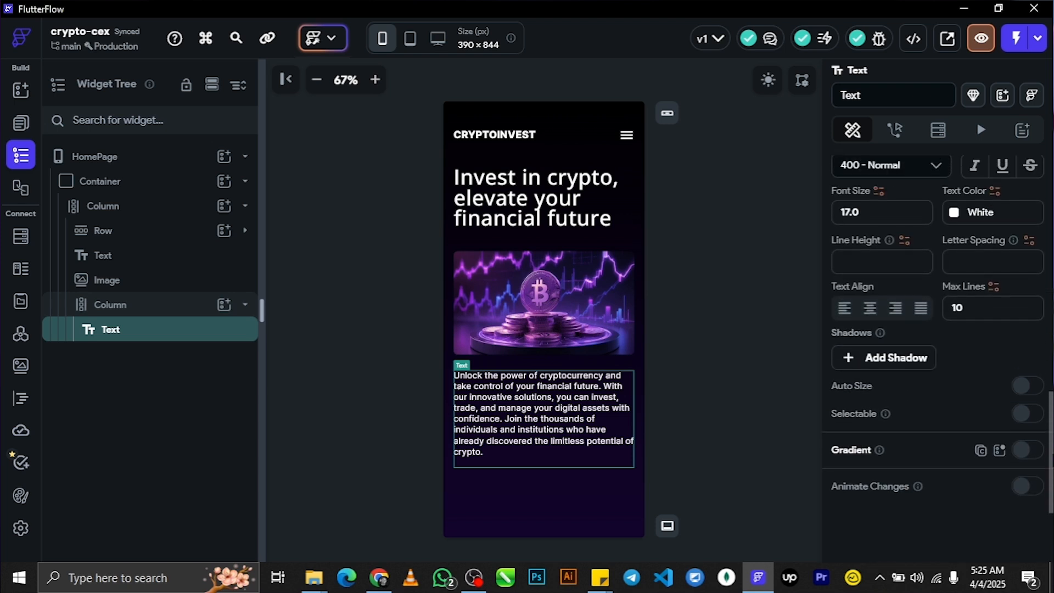
{"action": "scroll", "coordinate": [927, 373], "scroll_direction": "up", "scroll_amount": 4}
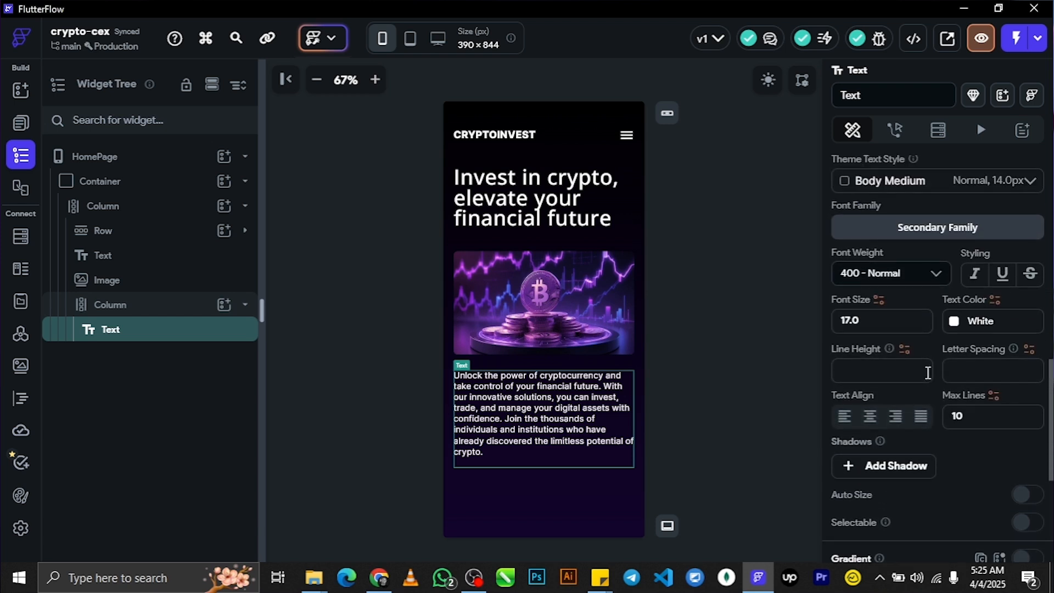
{"action": "left_click", "coordinate": [873, 320]}
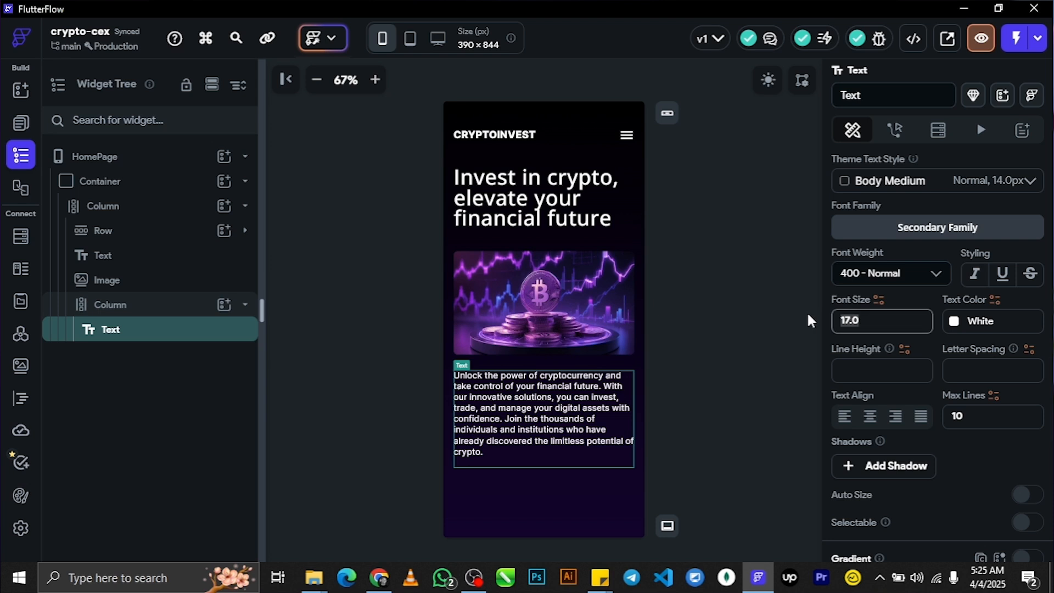
{"action": "type", "text": "15"}
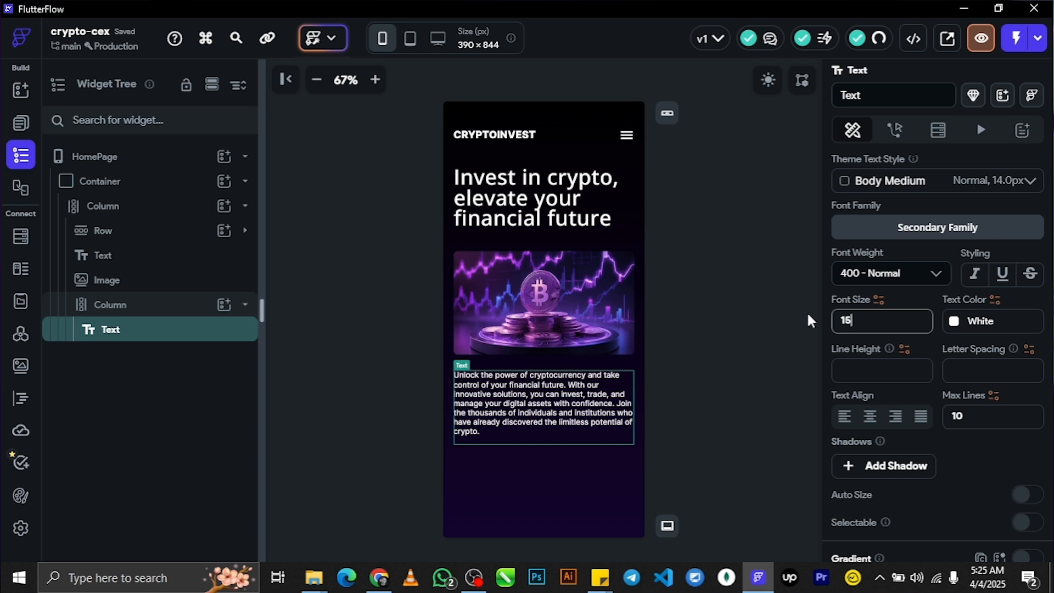
{"action": "key", "text": "BackSpace"}
{"action": "type", "text": "2"}
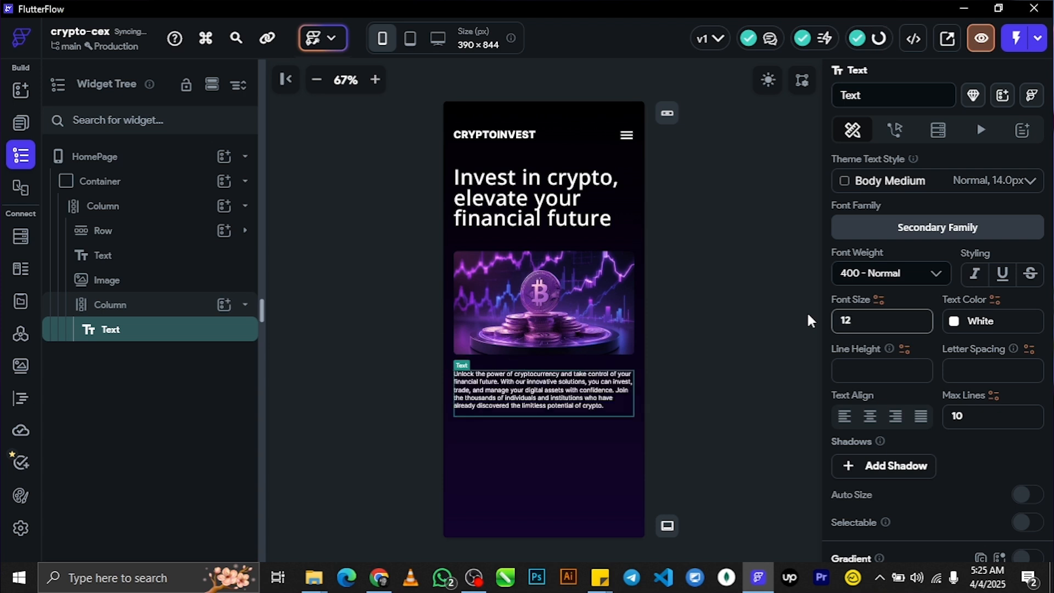
{"action": "key", "text": "BackSpace"}
{"action": "type", "text": "4"}
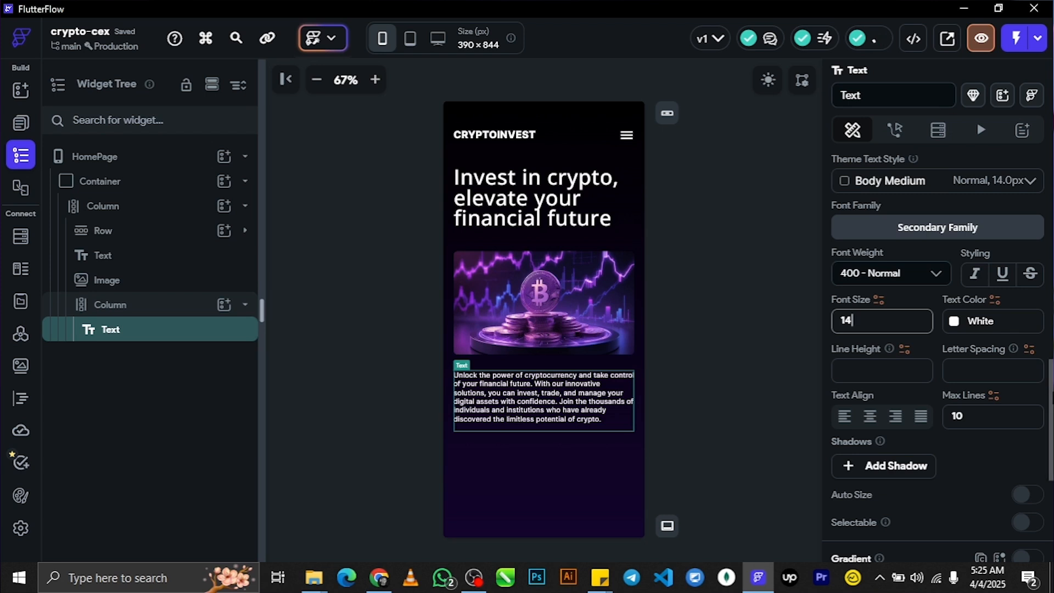
{"action": "left_click", "coordinate": [683, 388]}
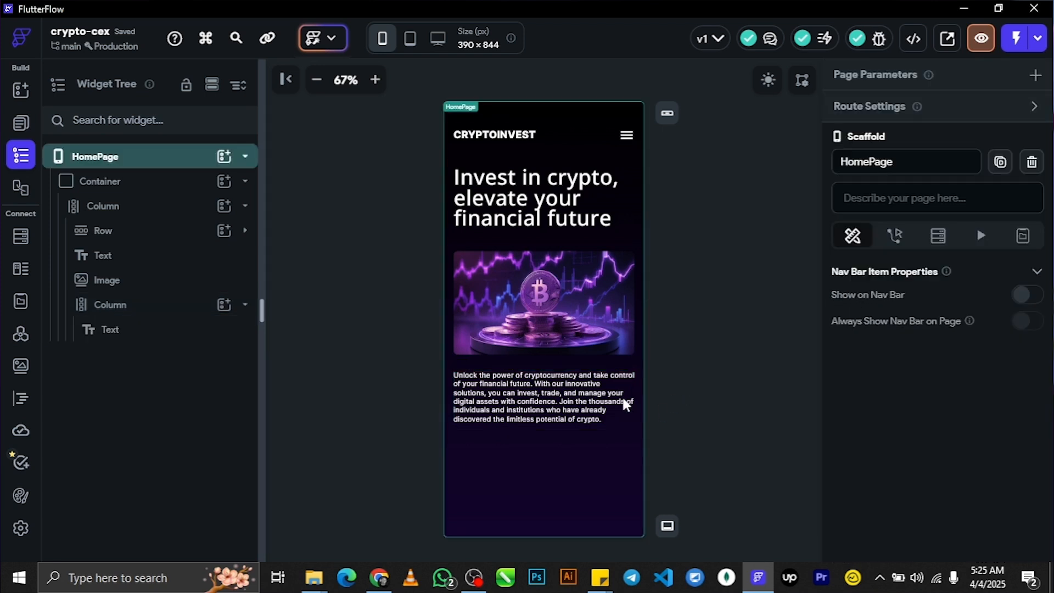
Step: Set the text alignment of the paragraph below the image to justified
{"action": "left_click", "coordinate": [475, 414]}
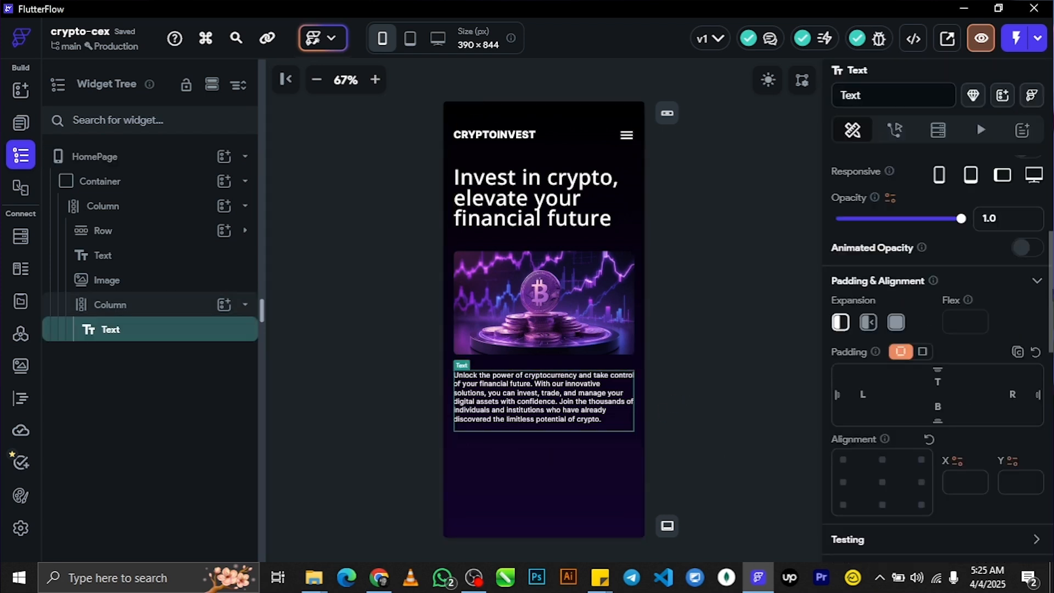
{"action": "scroll", "coordinate": [1042, 277], "scroll_direction": "down", "scroll_amount": 6}
{"action": "scroll", "coordinate": [945, 379], "scroll_direction": "down", "scroll_amount": 3}
{"action": "left_click", "coordinate": [852, 346]}
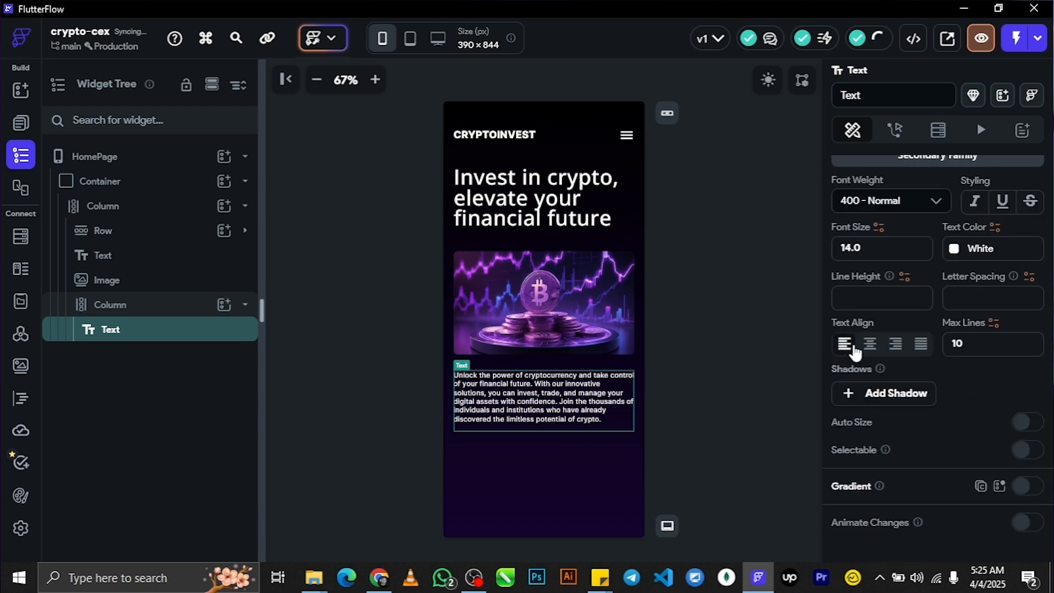
{"action": "left_click", "coordinate": [917, 349]}
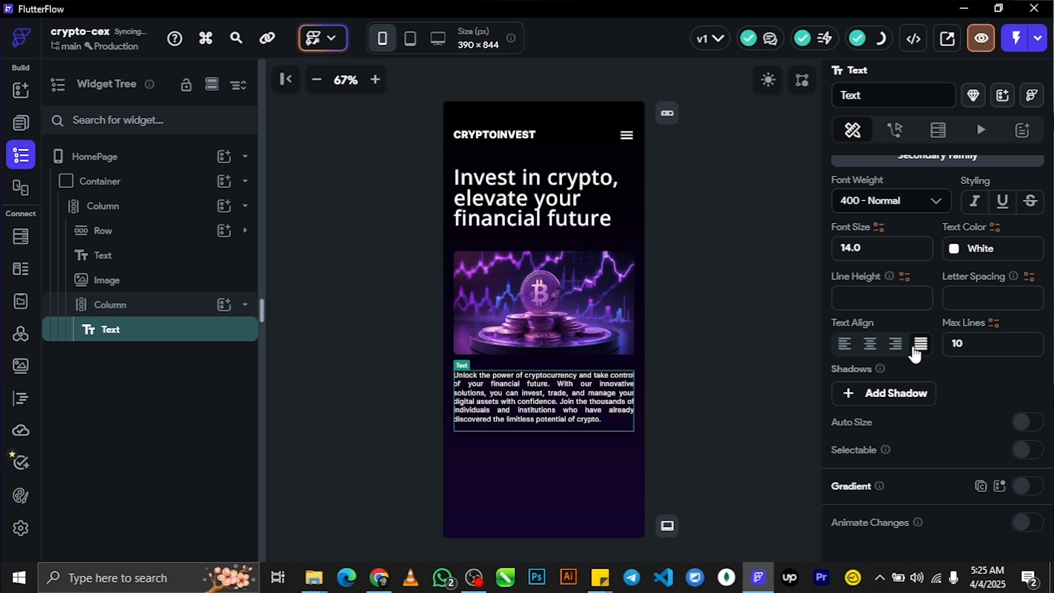
Step: Set the text alignment of the paragraph below the image back to left
{"action": "left_click", "coordinate": [841, 354]}
{"action": "left_click", "coordinate": [725, 361]}
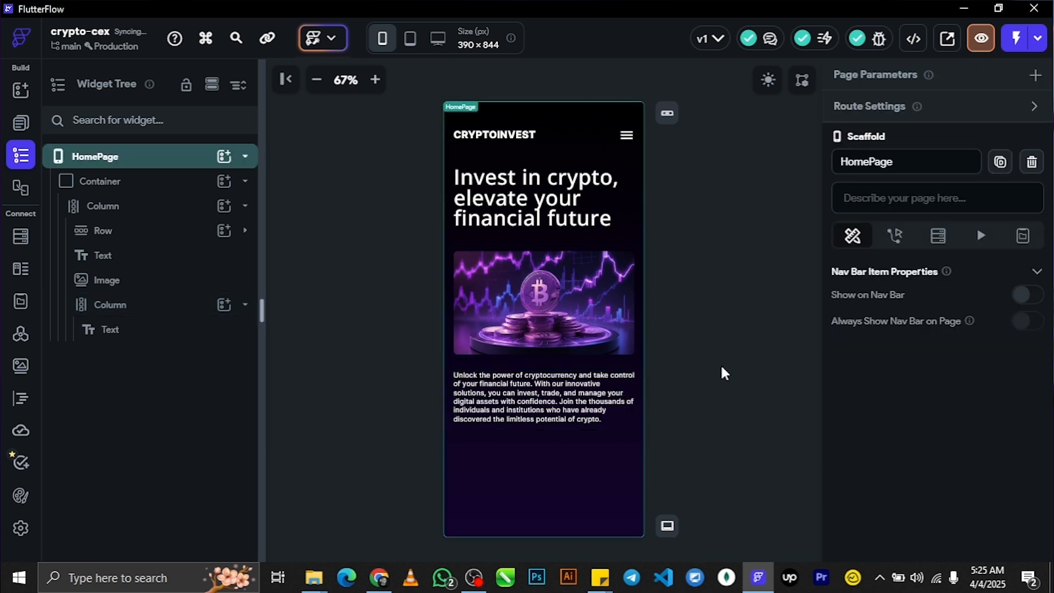
Step: Examine the Get Started button in the Figma landing design, glance at the sticky notes, and return to FlutterFlow
{"action": "left_click", "coordinate": [372, 585]}
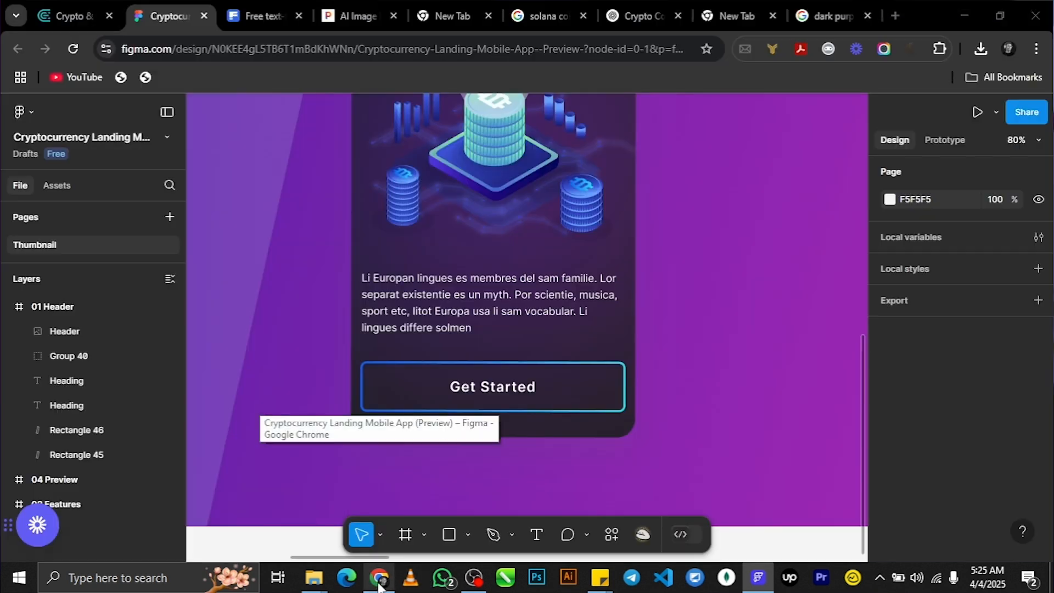
{"action": "left_click_drag", "start_coordinate": [433, 359], "coordinate": [513, 368]}
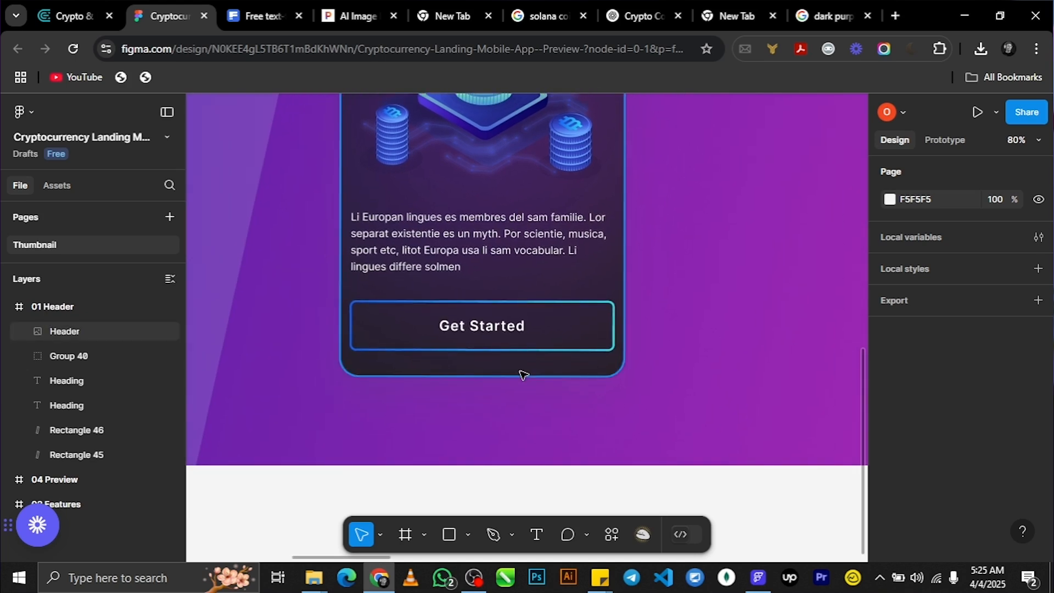
{"action": "mouse_move", "coordinate": [601, 580]}
{"action": "mouse_move", "coordinate": [659, 535]}
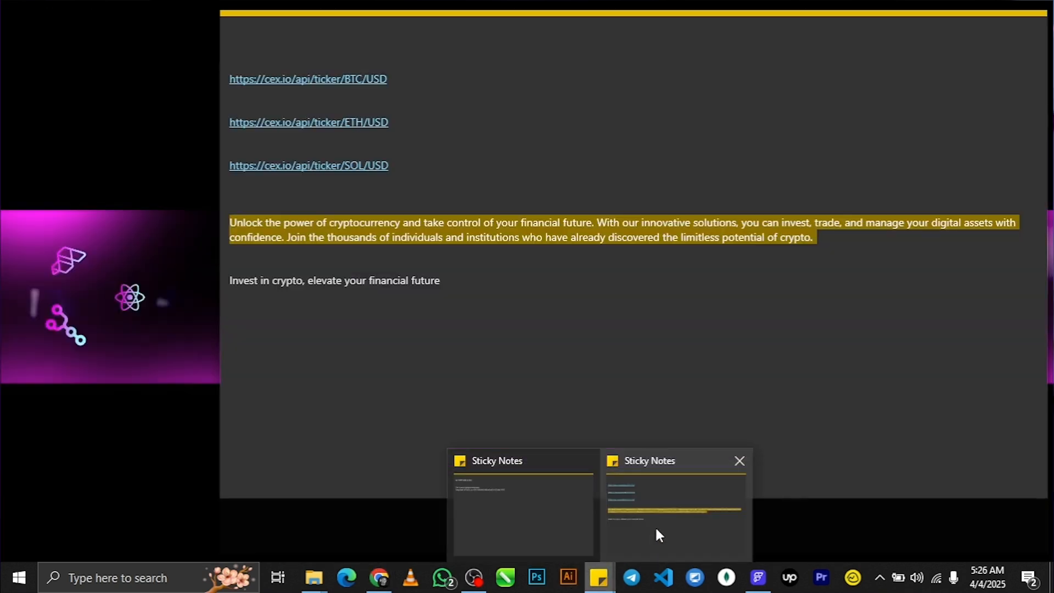
{"action": "left_click", "coordinate": [758, 578]}
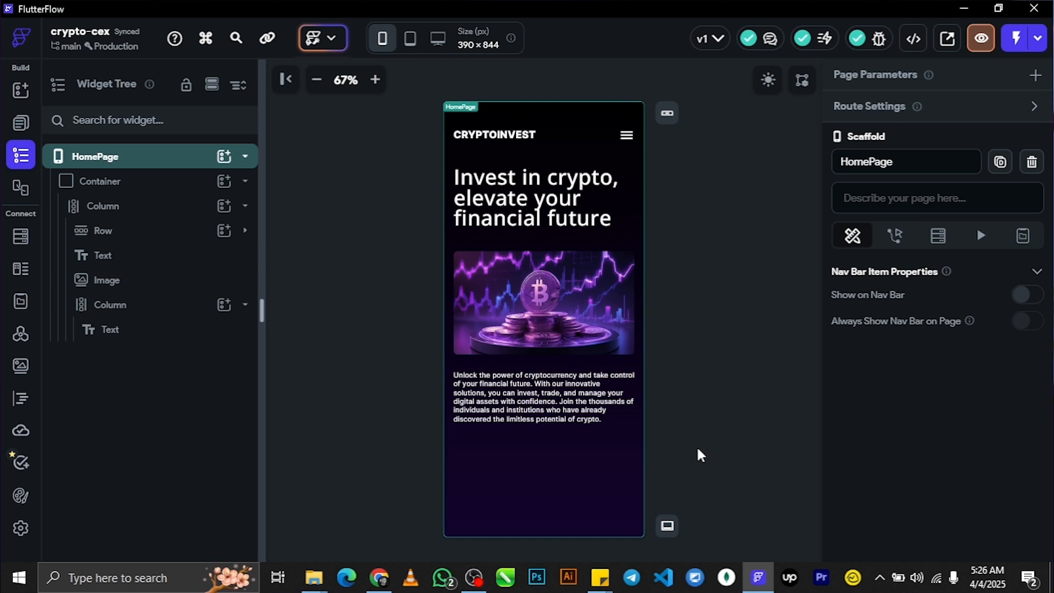
Step: Add a Container at the end of the main Column, below the paragraph, and set its width to infinity
{"action": "left_click", "coordinate": [130, 216]}
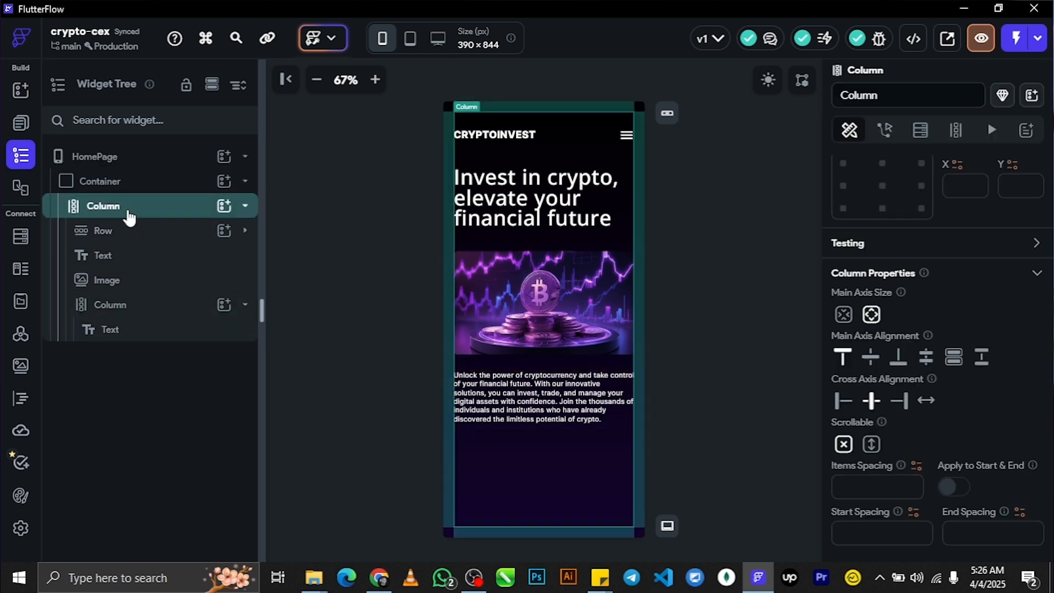
{"action": "left_click", "coordinate": [223, 207]}
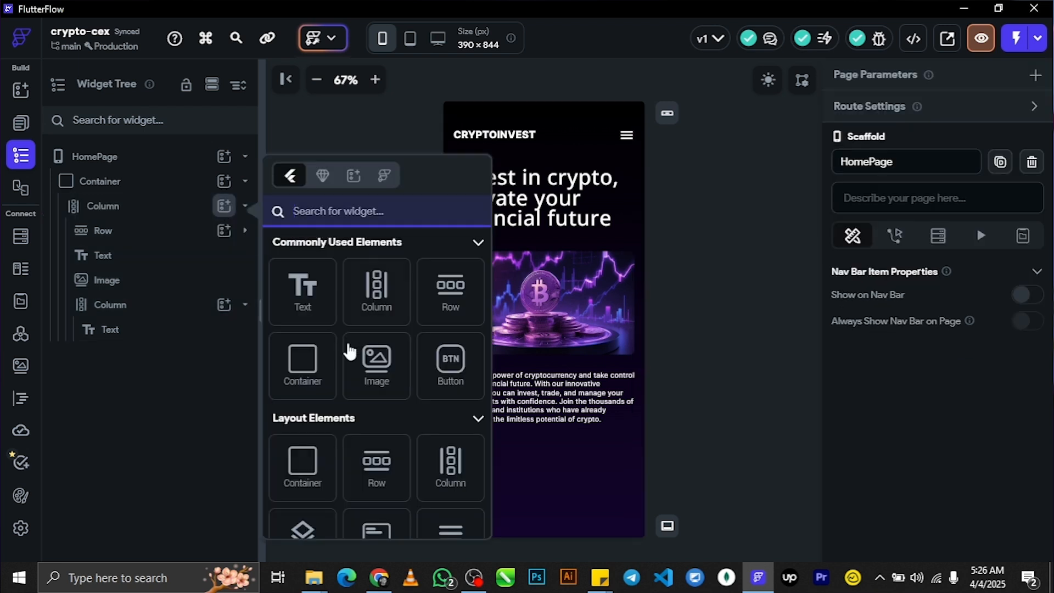
{"action": "left_click", "coordinate": [295, 368]}
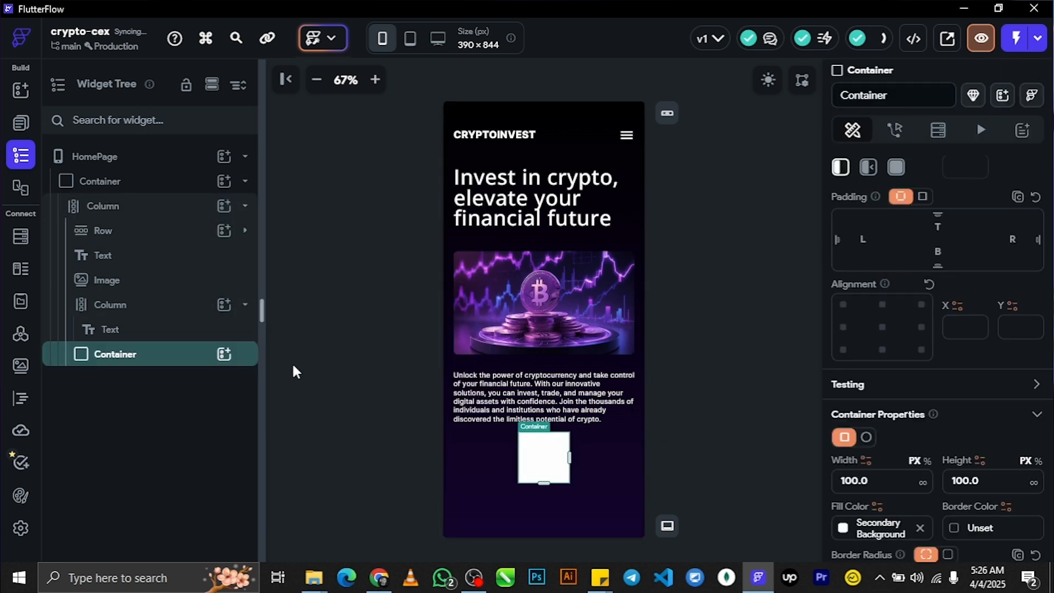
{"action": "scroll", "coordinate": [1019, 340], "scroll_direction": "down", "scroll_amount": 4}
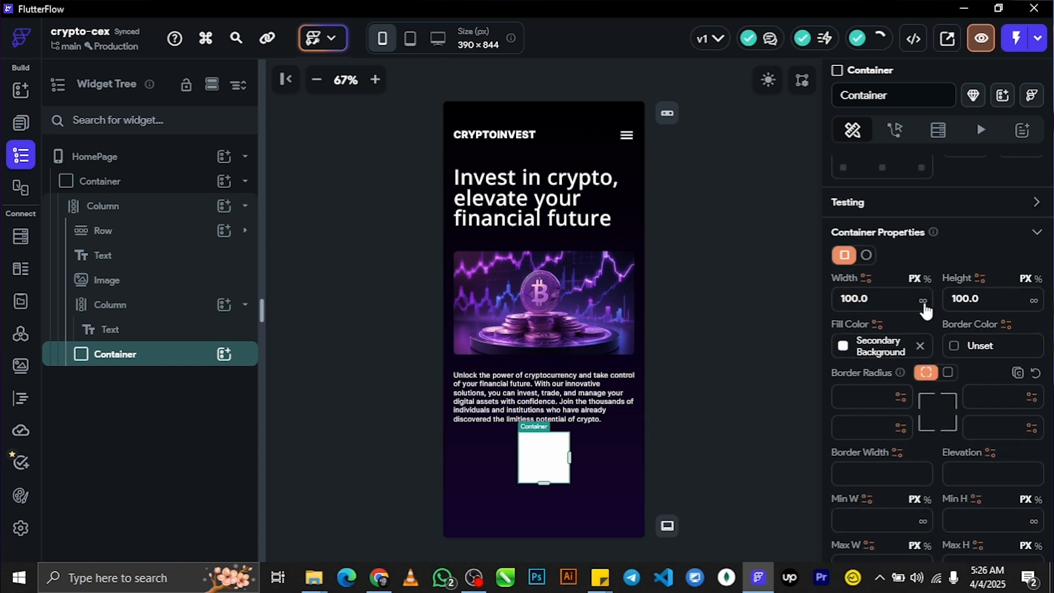
{"action": "left_click", "coordinate": [923, 301]}
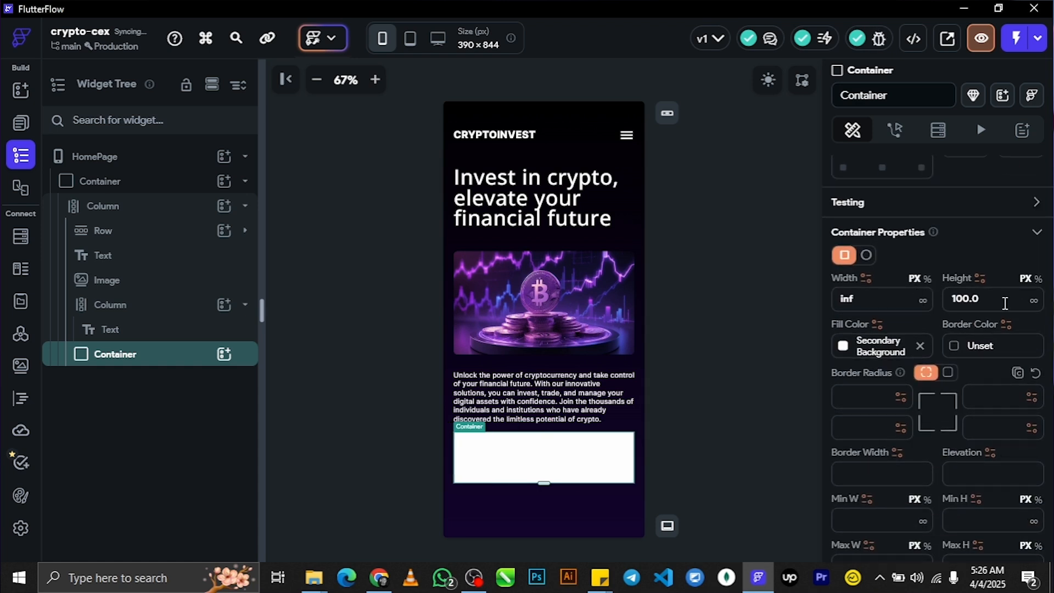
Step: Try a height of 30 px on the new Container, and settle on 50 px
{"action": "double_click", "coordinate": [986, 304]}
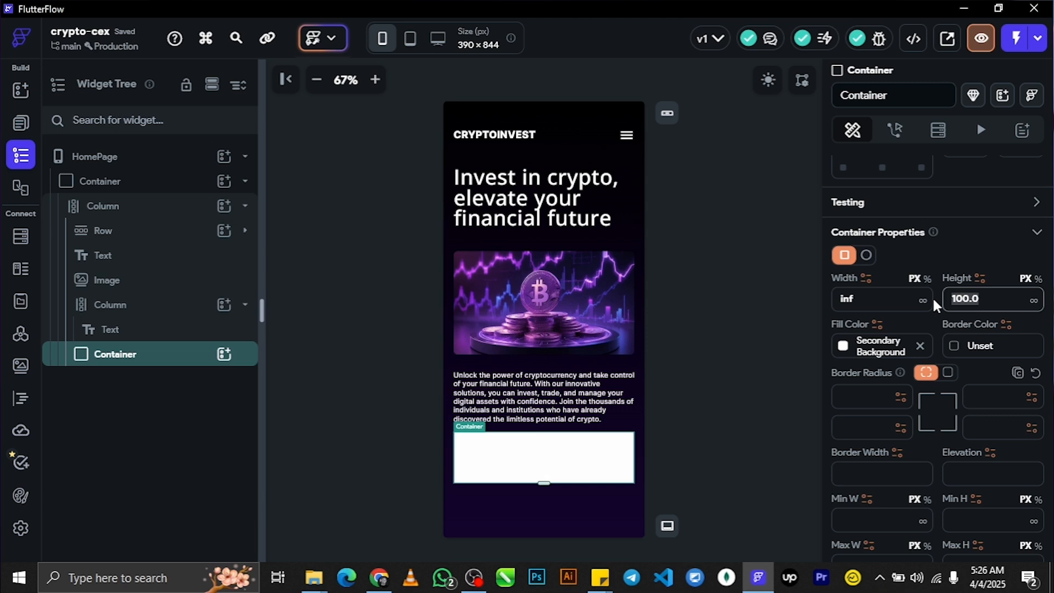
{"action": "type", "text": "30"}
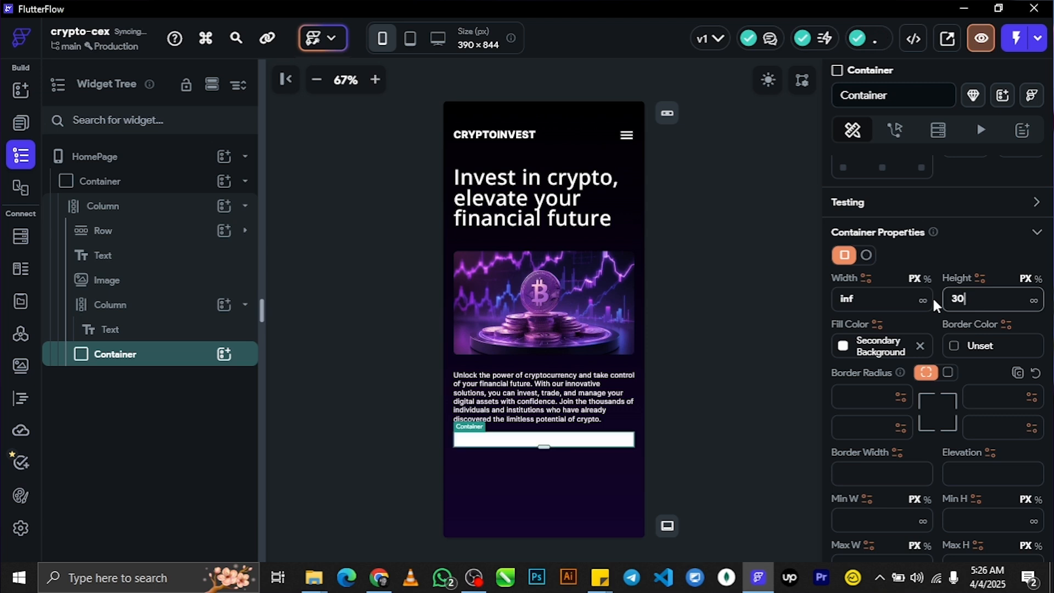
{"action": "key", "text": "BackSpace"}
{"action": "key", "text": "BackSpace"}
{"action": "type", "text": "50"}
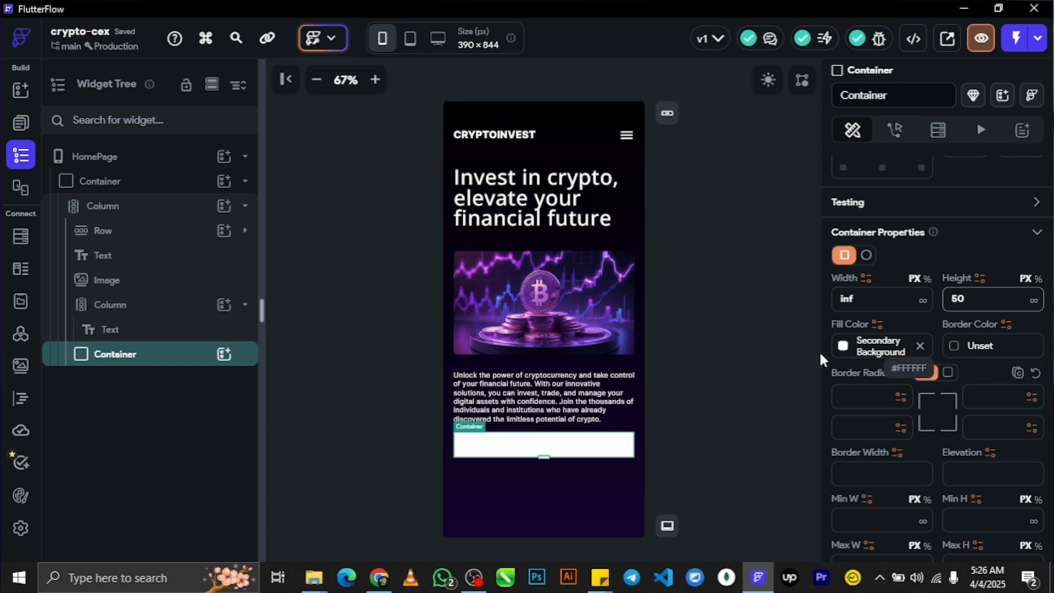
{"action": "key", "text": "Return"}
Step: Check the button outline in the Figma design and set the Container's border color to the Secondary theme color
{"action": "scroll", "coordinate": [1016, 329], "scroll_direction": "down", "scroll_amount": 1}
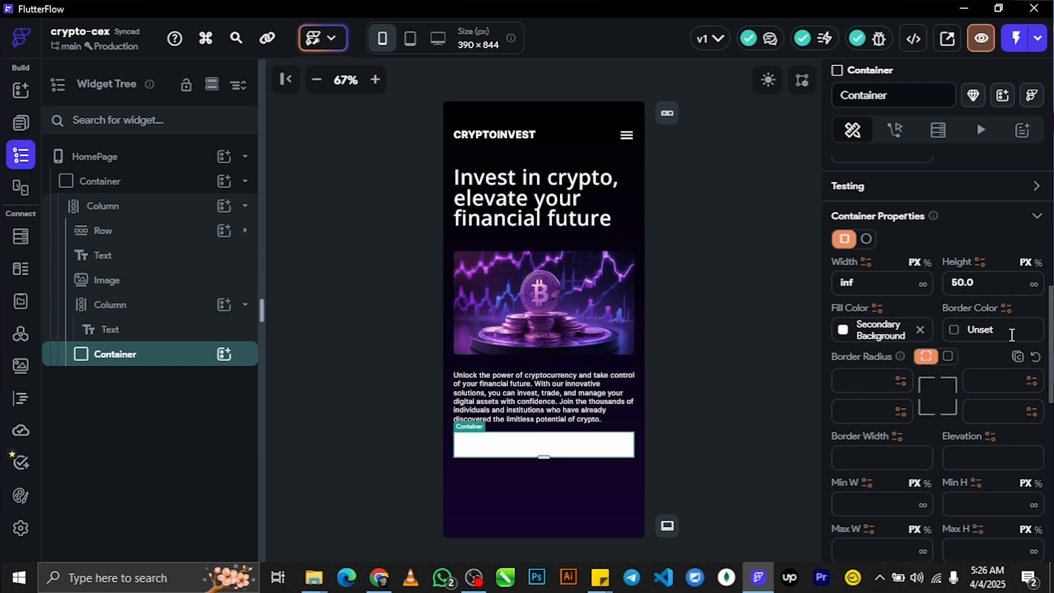
{"action": "scroll", "coordinate": [997, 282], "scroll_direction": "down", "scroll_amount": 3}
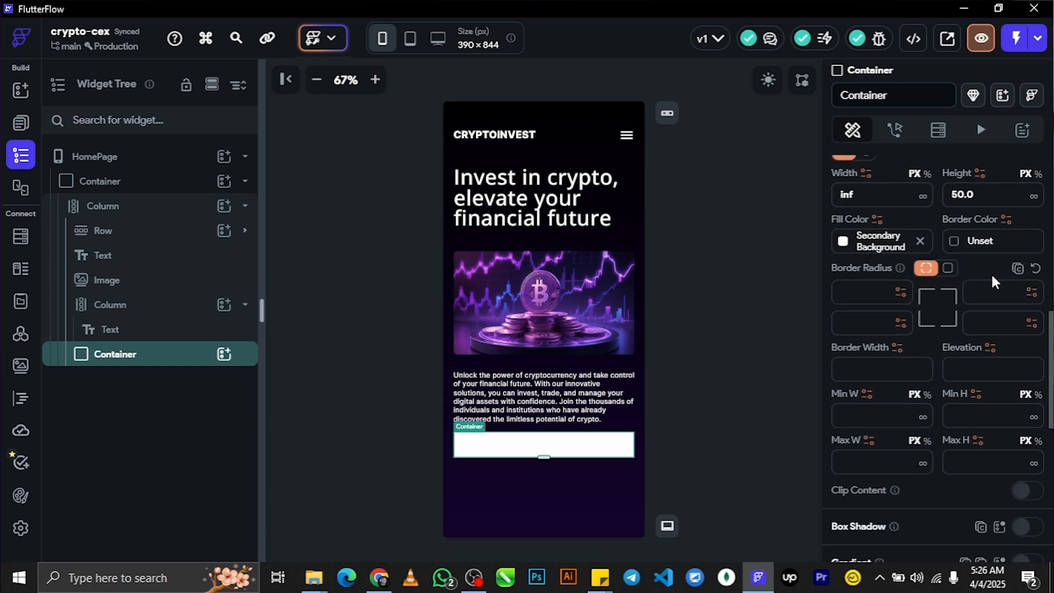
{"action": "scroll", "coordinate": [937, 357], "scroll_direction": "up", "scroll_amount": 3}
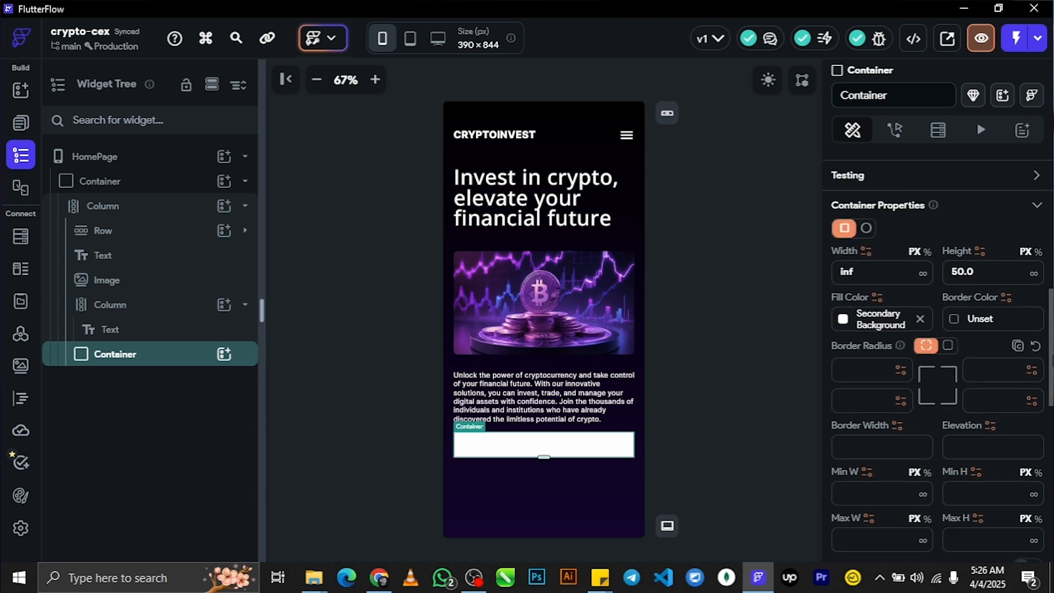
{"action": "left_click", "coordinate": [379, 578]}
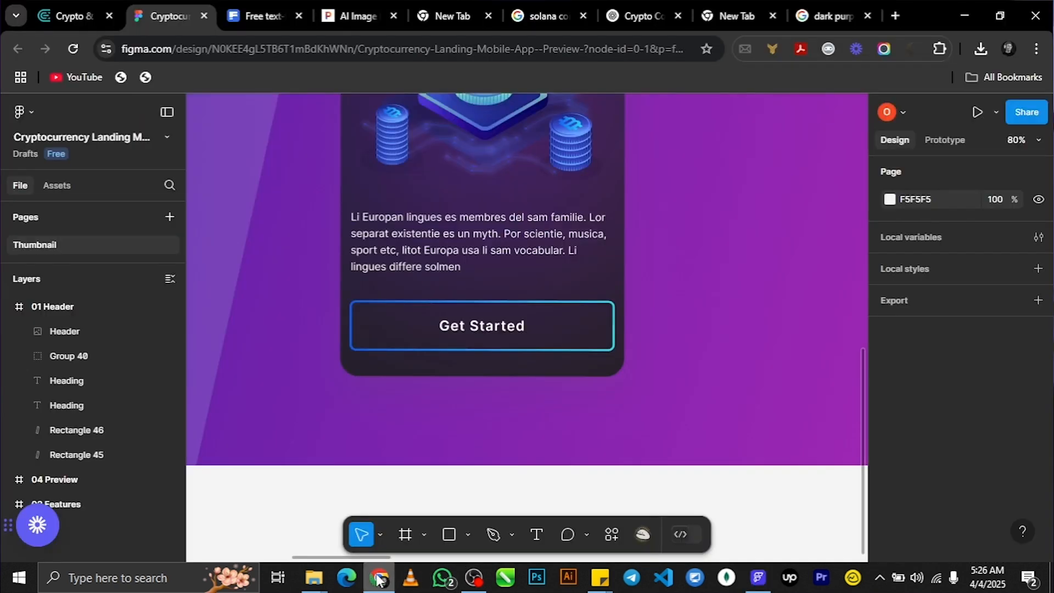
{"action": "left_click", "coordinate": [379, 577]}
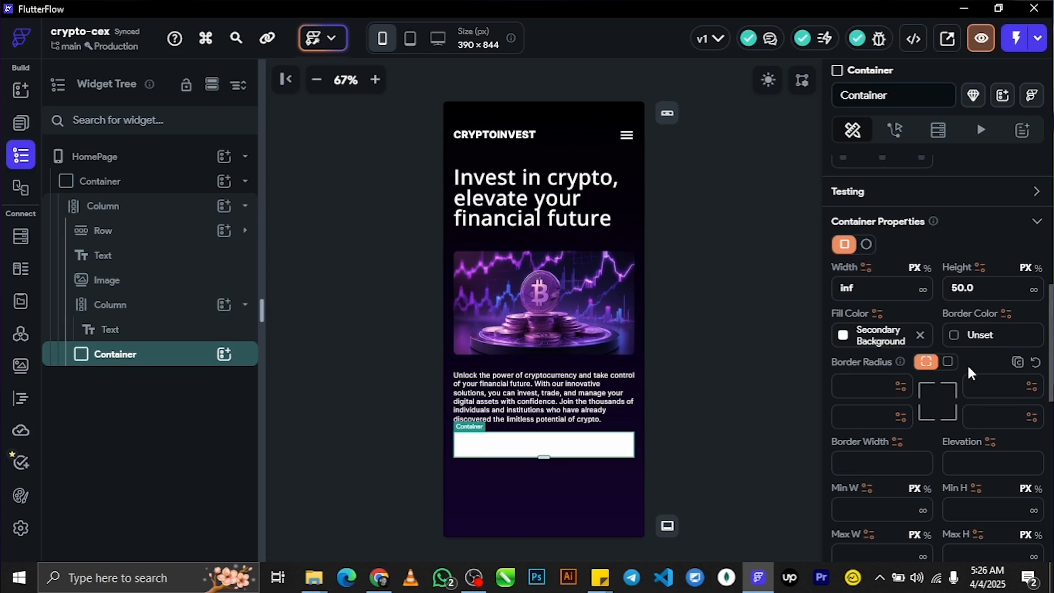
{"action": "left_click", "coordinate": [953, 336]}
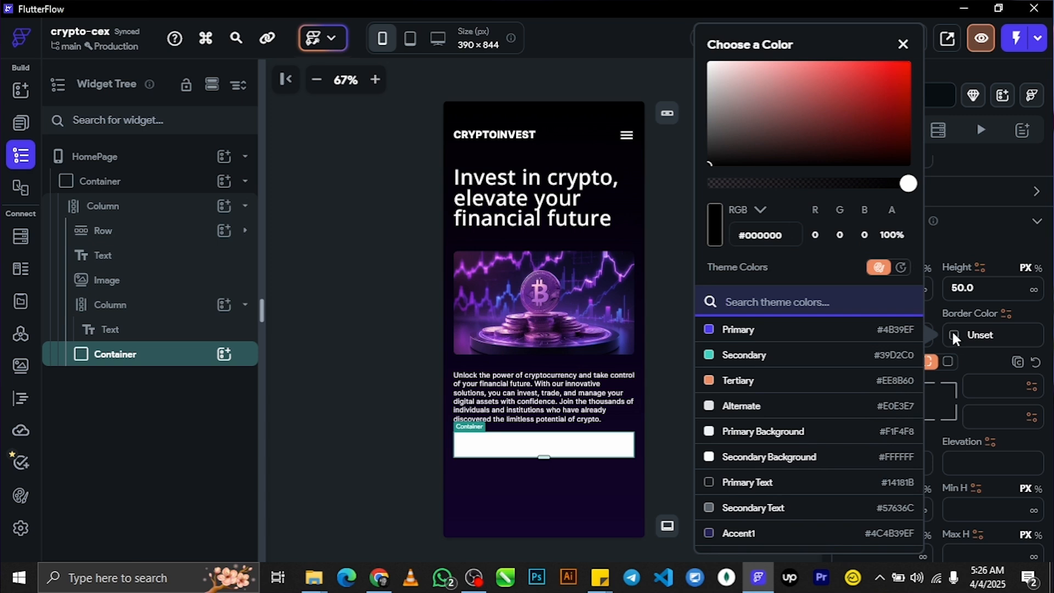
{"action": "left_click", "coordinate": [741, 363]}
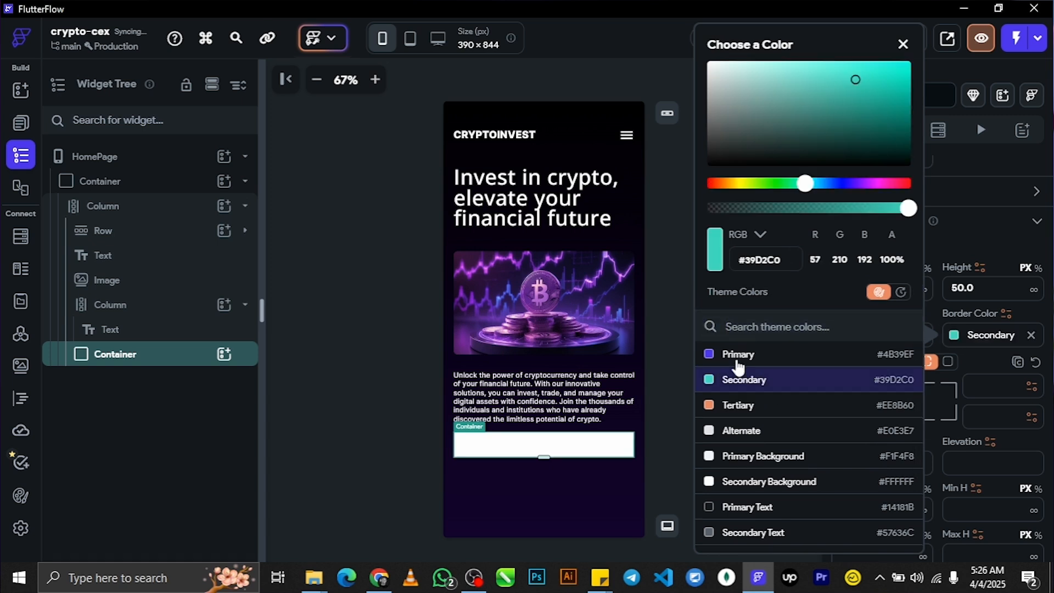
{"action": "left_click", "coordinate": [903, 43]}
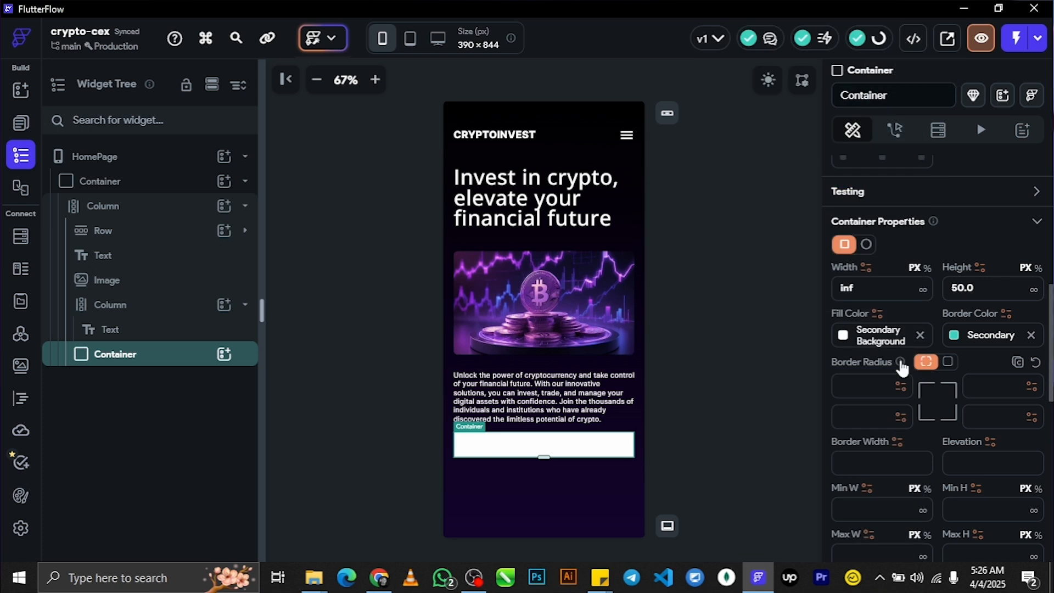
Step: Give the Container a uniform border radius of 20 and remove its fill color
{"action": "left_click", "coordinate": [946, 362]}
{"action": "left_click", "coordinate": [999, 384]}
{"action": "type", "text": "20"}
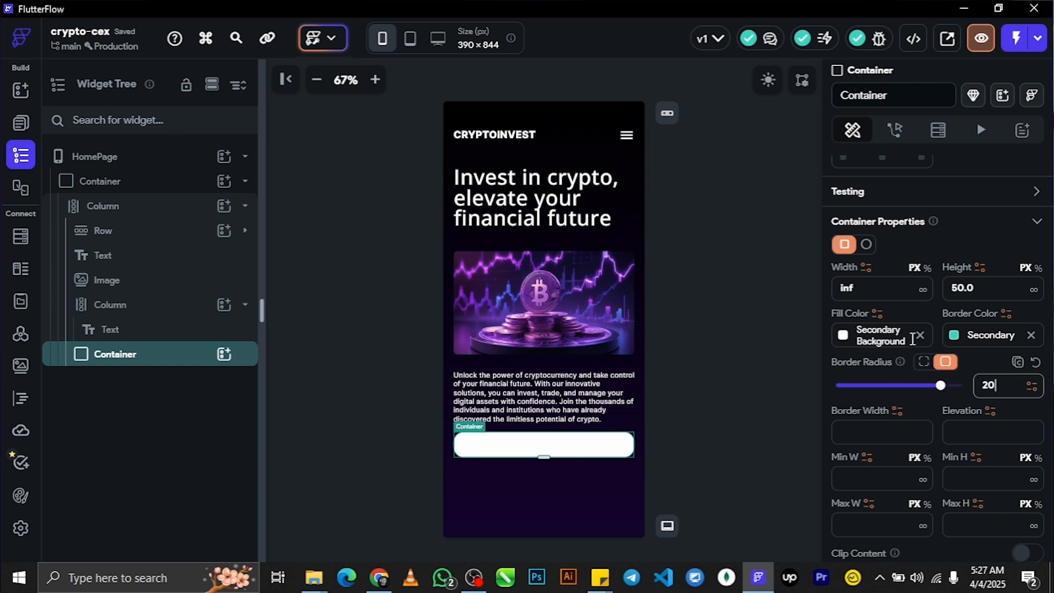
{"action": "left_click", "coordinate": [920, 336]}
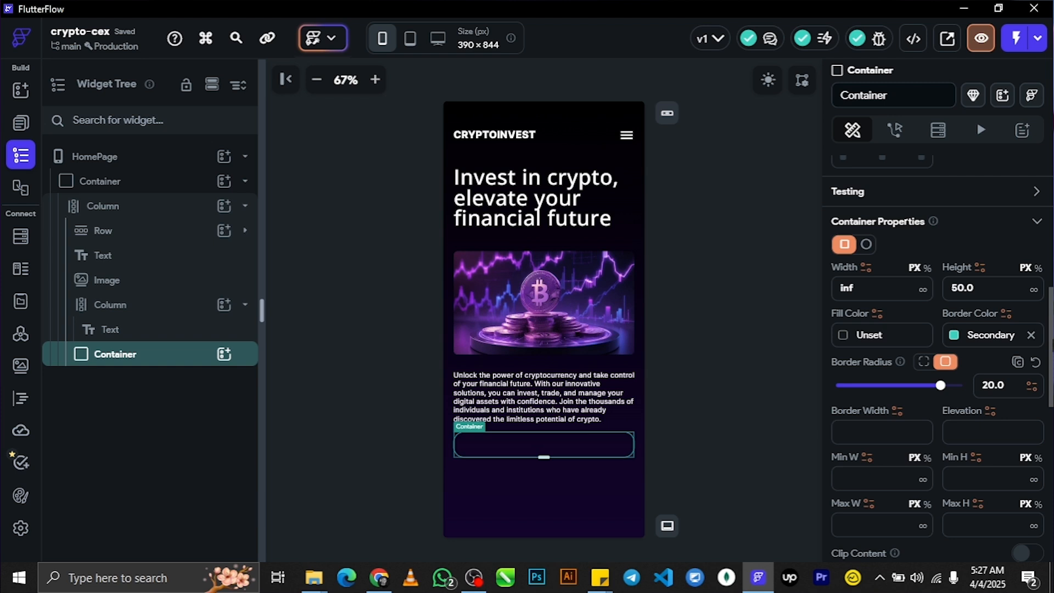
Step: Try top paddings of 50 and 70 on the outlined Container, and settle on 100
{"action": "left_click", "coordinate": [551, 438]}
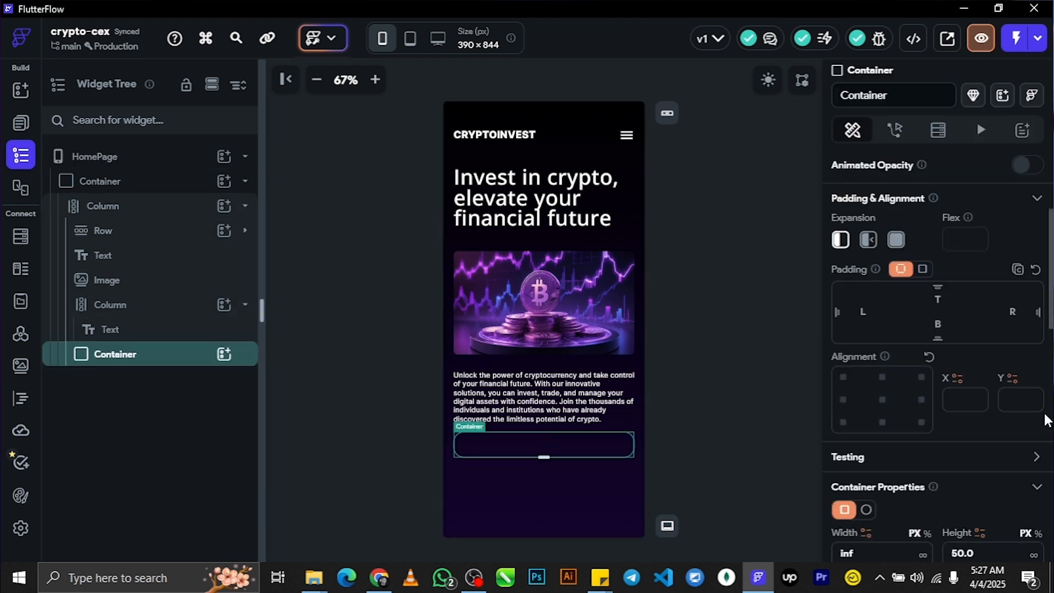
{"action": "scroll", "coordinate": [891, 406], "scroll_direction": "up", "scroll_amount": 1}
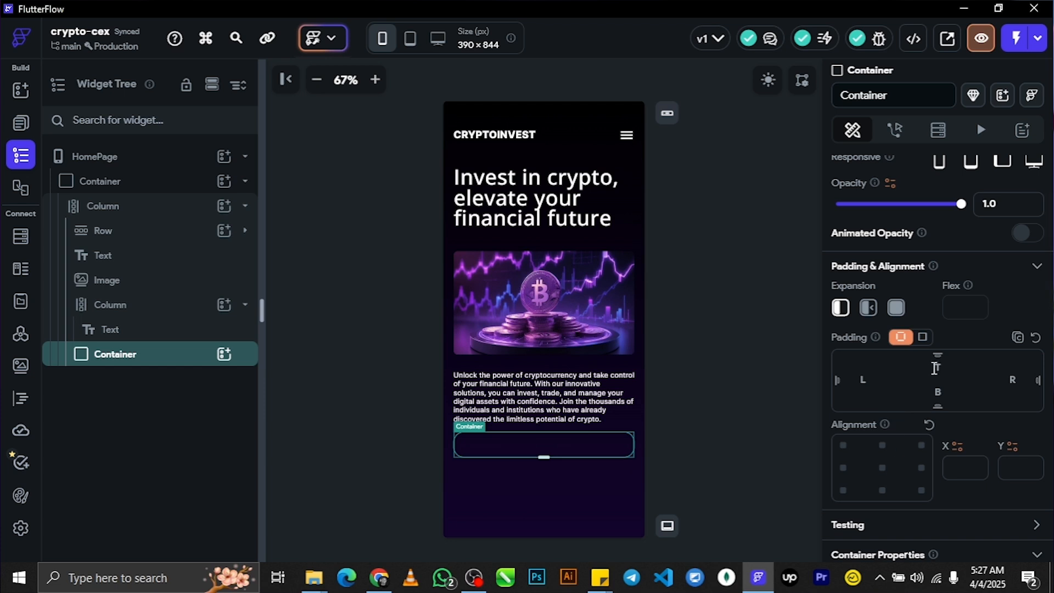
{"action": "left_click", "coordinate": [935, 368]}
{"action": "type", "text": "50"}
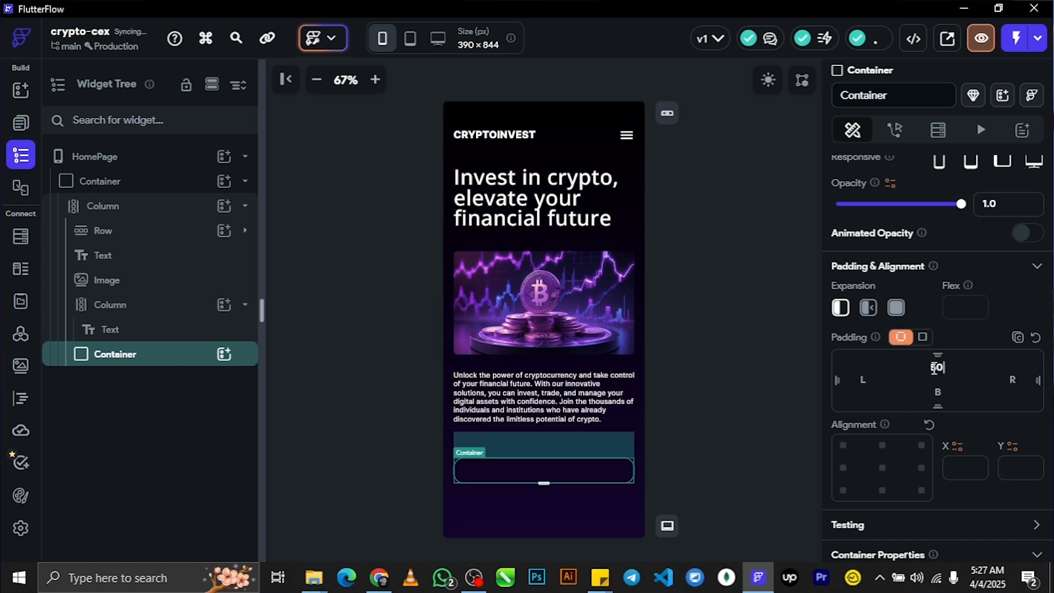
{"action": "key", "text": "BackSpace"}
{"action": "key", "text": "BackSpace"}
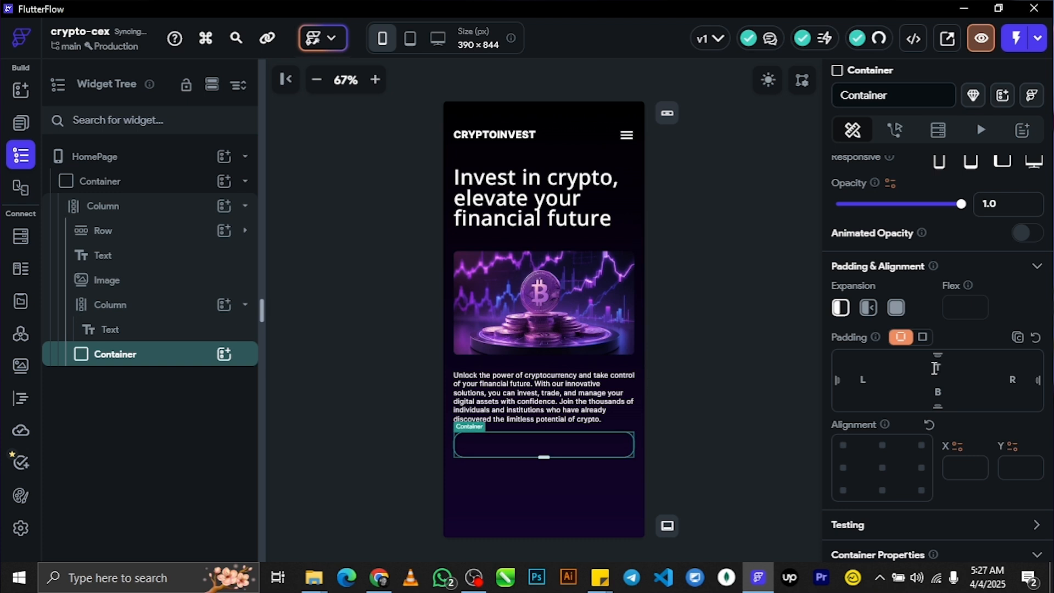
{"action": "type", "text": "70"}
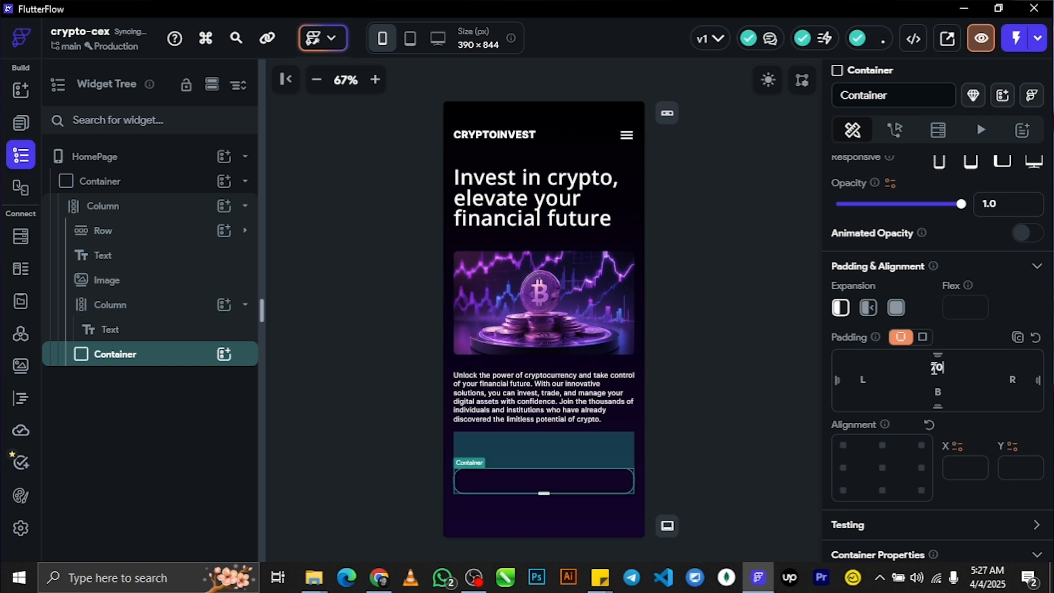
{"action": "key", "text": "BackSpace"}
{"action": "key", "text": "BackSpace"}
{"action": "type", "text": "100"}
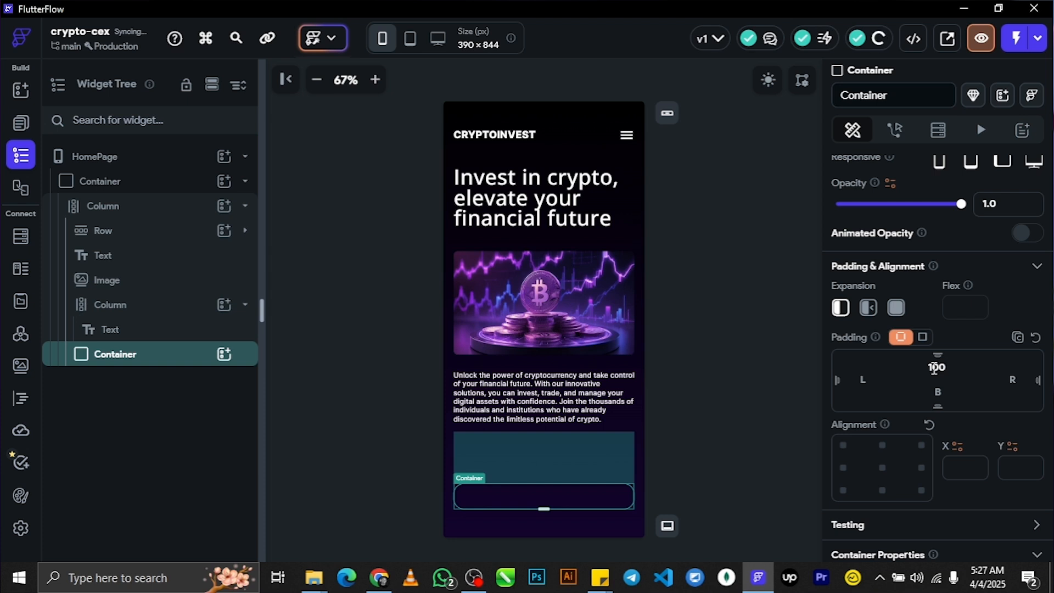
{"action": "left_click", "coordinate": [707, 347]}
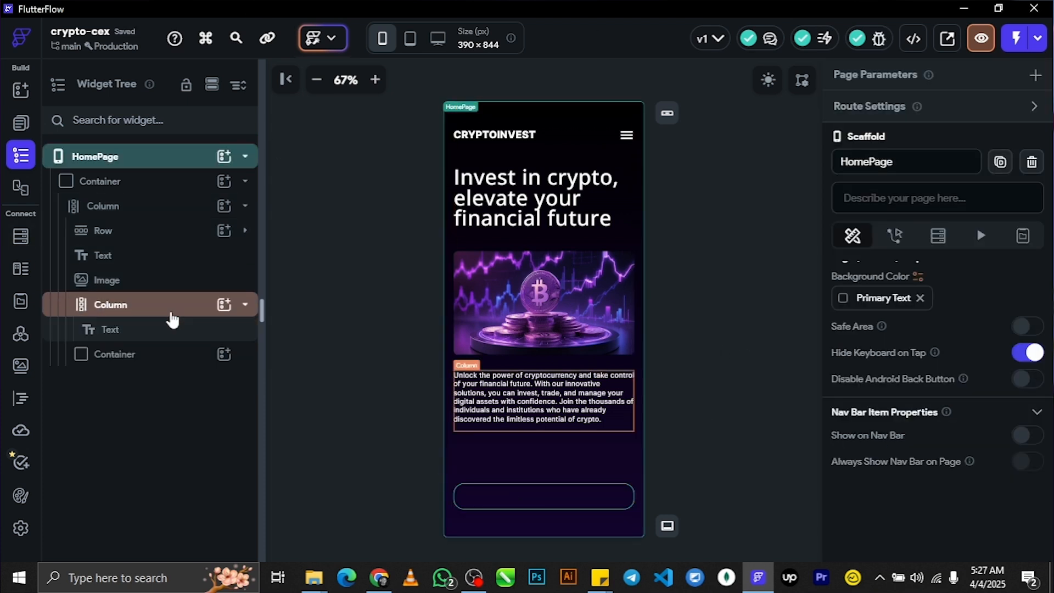
Step: Add a Text widget inside the outlined Container and open its default text for editing
{"action": "left_click", "coordinate": [179, 354]}
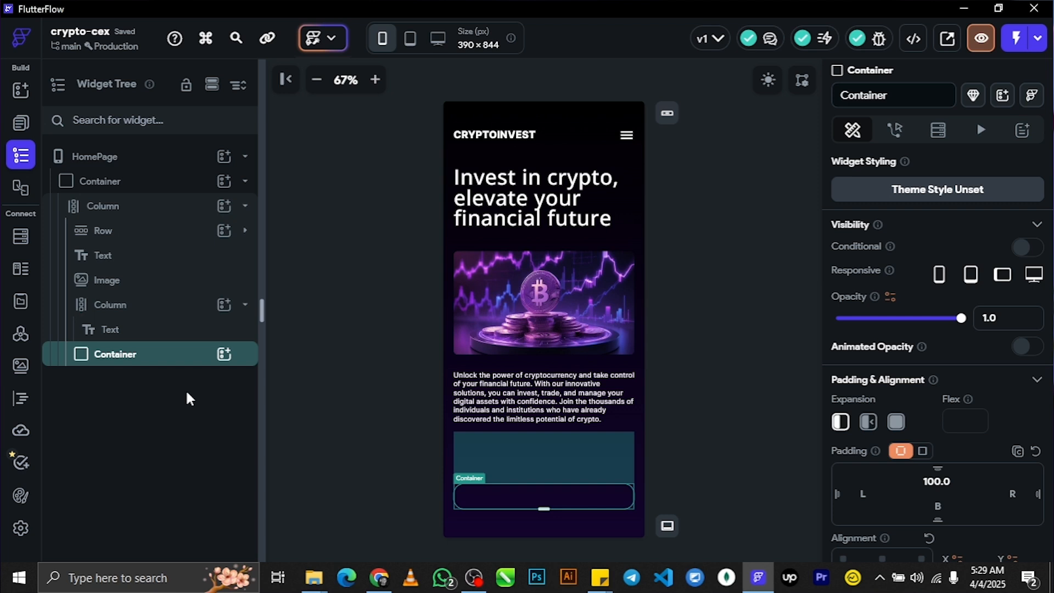
{"action": "left_click", "coordinate": [222, 354]}
{"action": "left_click", "coordinate": [302, 302]}
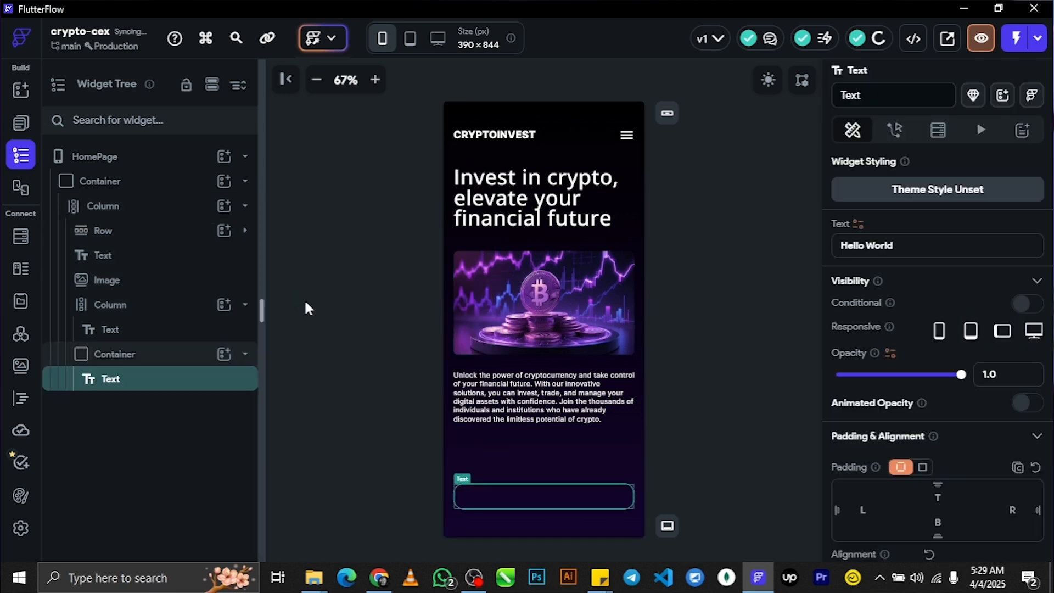
{"action": "left_click", "coordinate": [923, 242]}
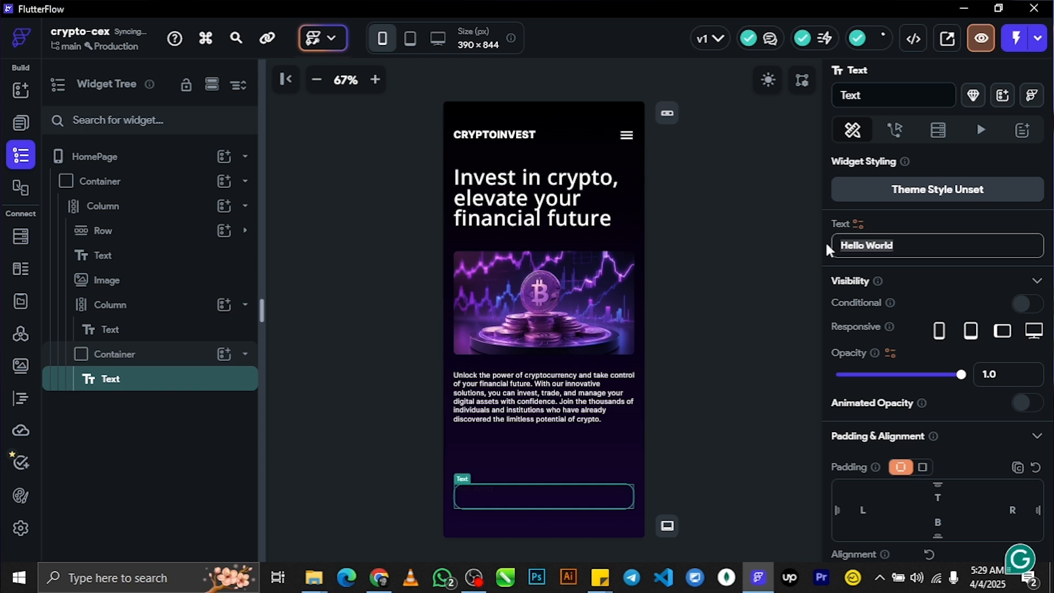
Step: Replace the text in the bottom container with "Get Started" and set its text color to White
{"action": "right_click", "coordinate": [880, 247]}
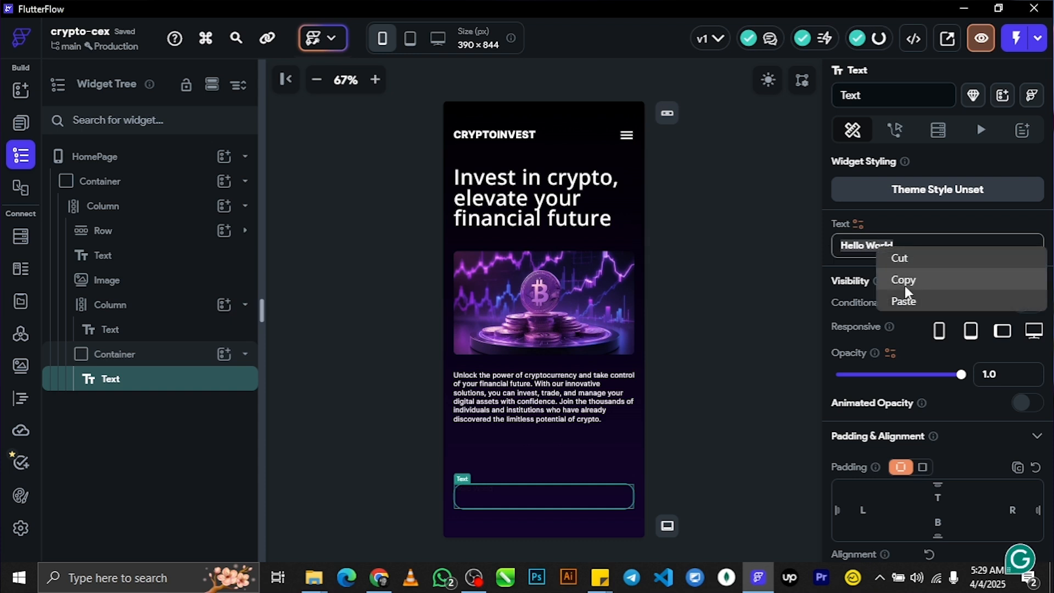
{"action": "left_click", "coordinate": [903, 301]}
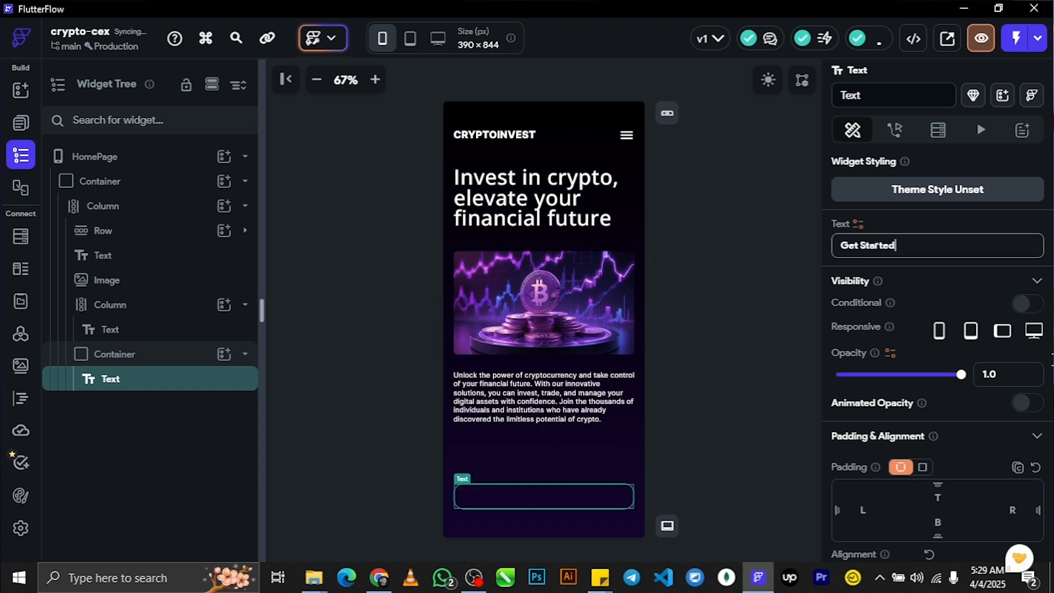
{"action": "scroll", "coordinate": [913, 268], "scroll_direction": "down", "scroll_amount": 5}
{"action": "scroll", "coordinate": [954, 335], "scroll_direction": "down", "scroll_amount": 5}
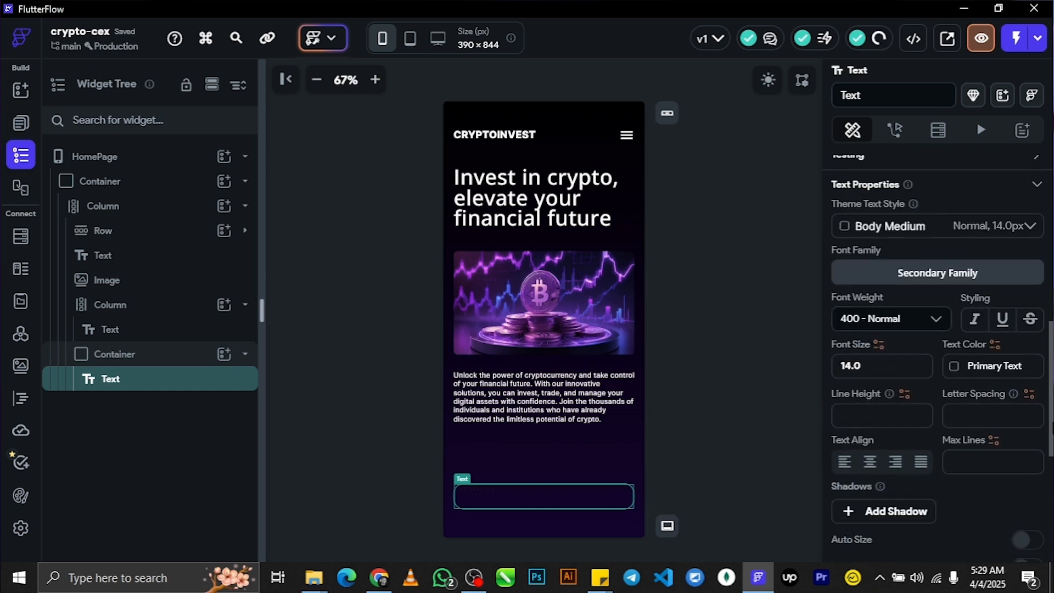
{"action": "left_click", "coordinate": [954, 330]}
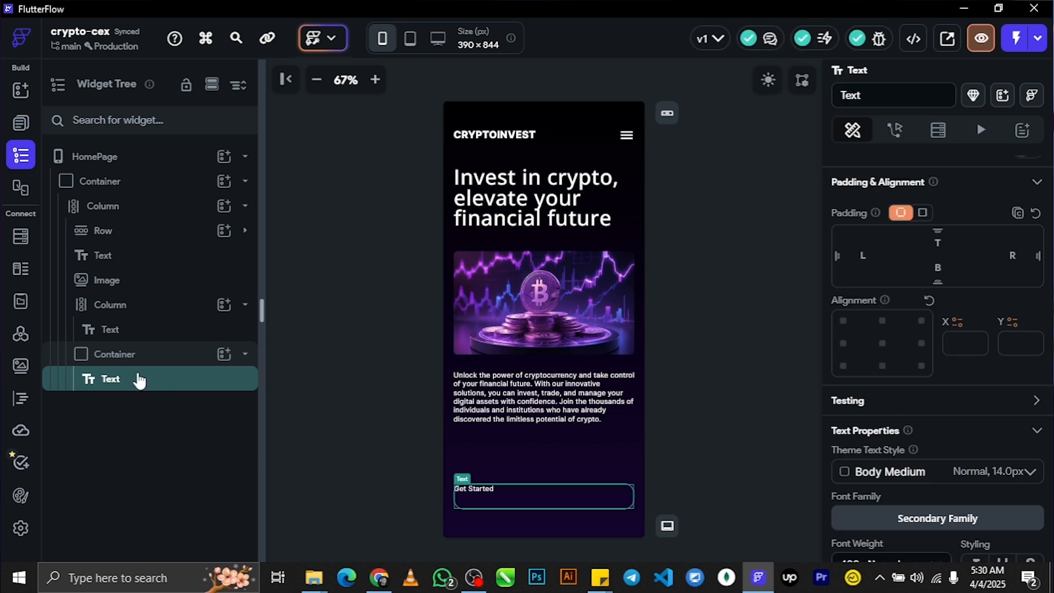
Step: Set the "Get Started" text's font size to 20
{"action": "scroll", "coordinate": [973, 469], "scroll_direction": "down", "scroll_amount": 10}
{"action": "scroll", "coordinate": [932, 392], "scroll_direction": "up", "scroll_amount": 10}
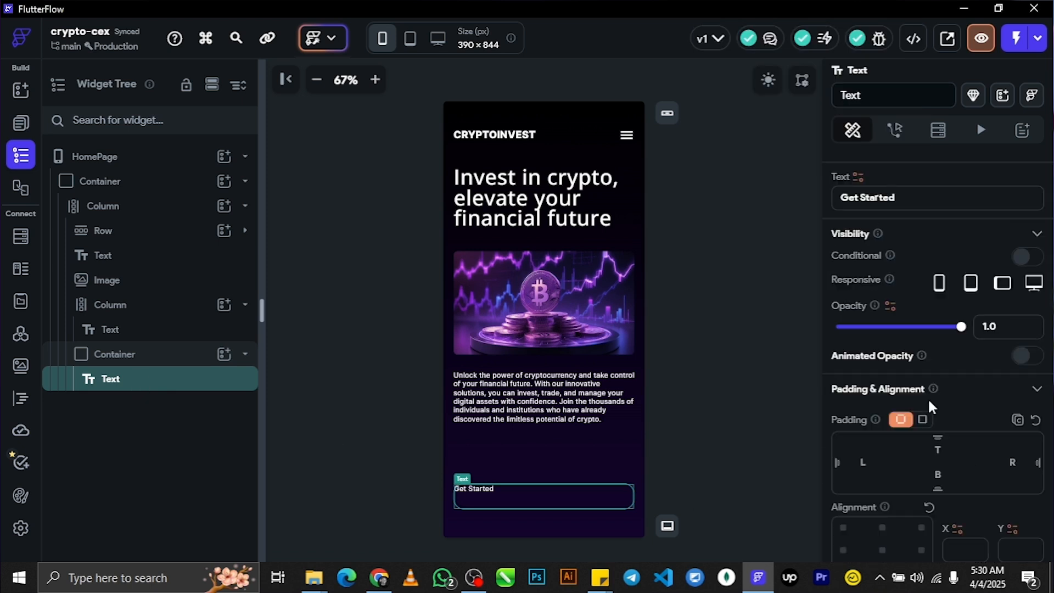
{"action": "scroll", "coordinate": [941, 421], "scroll_direction": "down", "scroll_amount": 5}
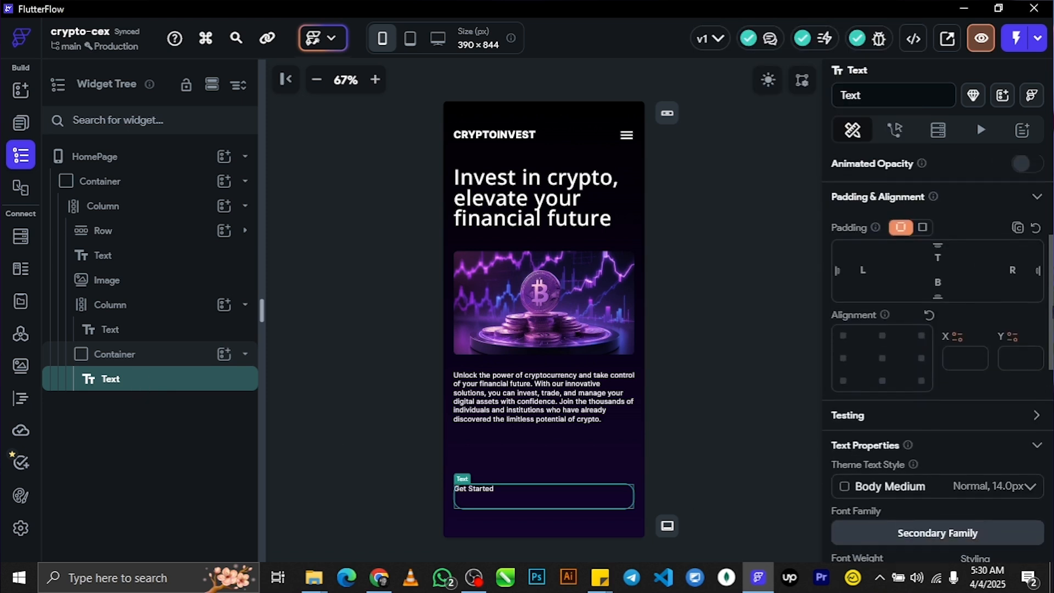
{"action": "left_click_drag", "start_coordinate": [869, 354], "coordinate": [788, 349]}
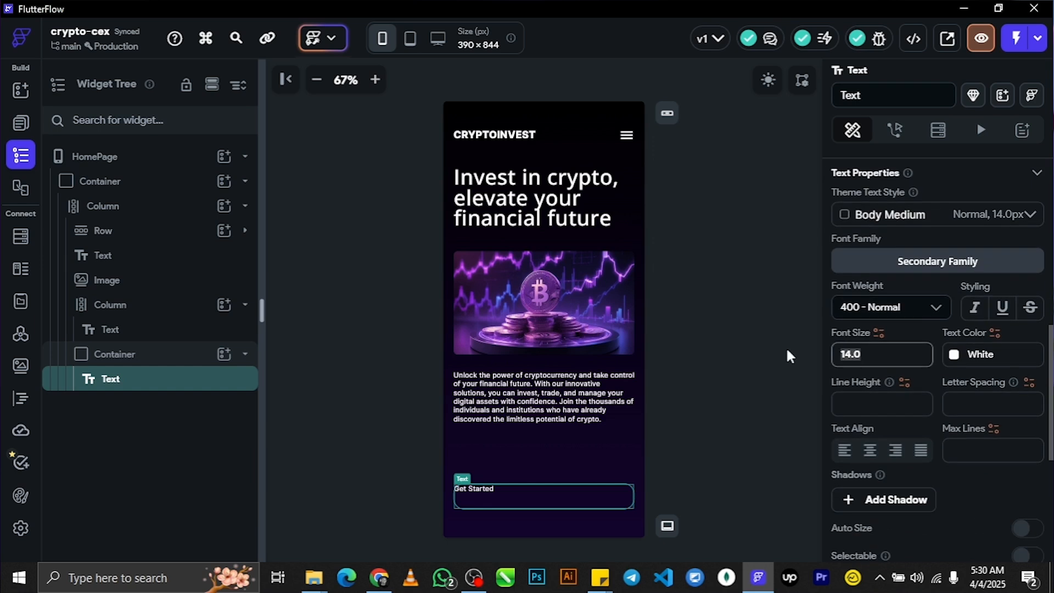
{"action": "type", "text": "30"}
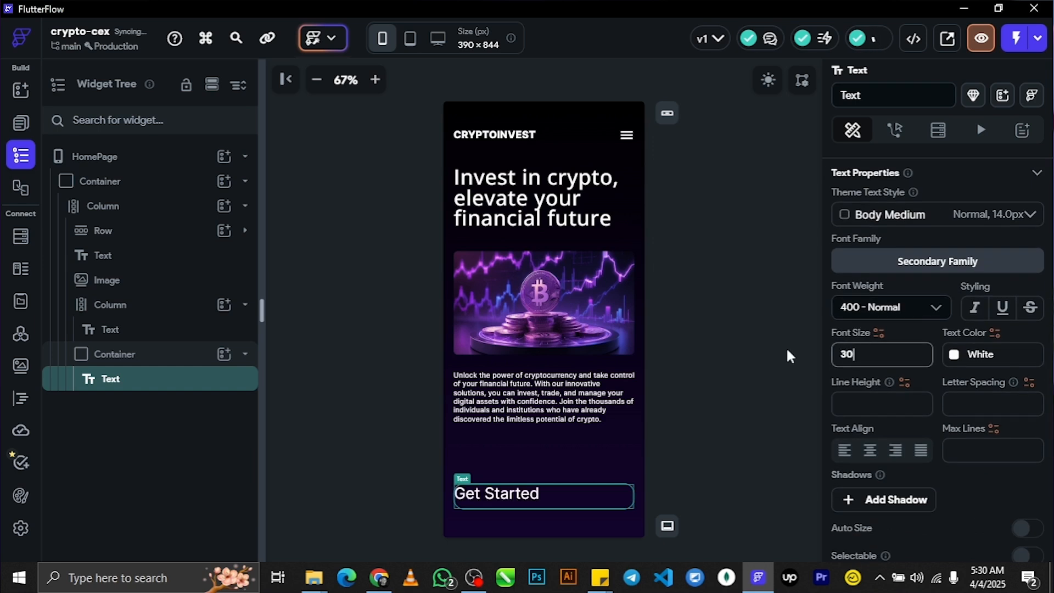
{"action": "key", "text": "BackSpace"}
{"action": "key", "text": "BackSpace"}
{"action": "type", "text": "20"}
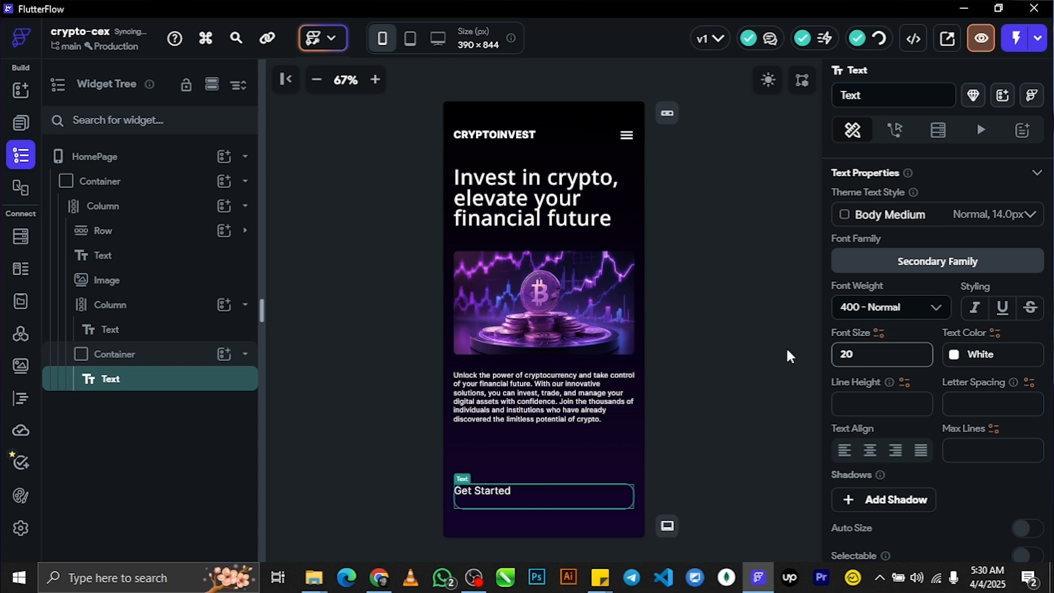
Step: Set the "Get Started" text's font weight to 800 - Extra Bold
{"action": "left_click", "coordinate": [894, 306]}
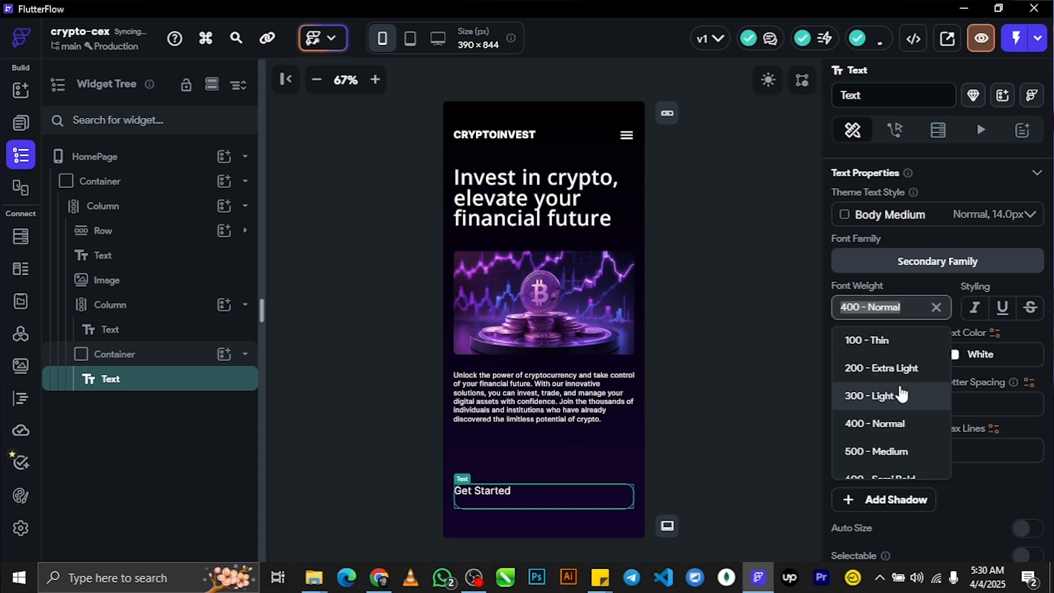
{"action": "left_click", "coordinate": [888, 453]}
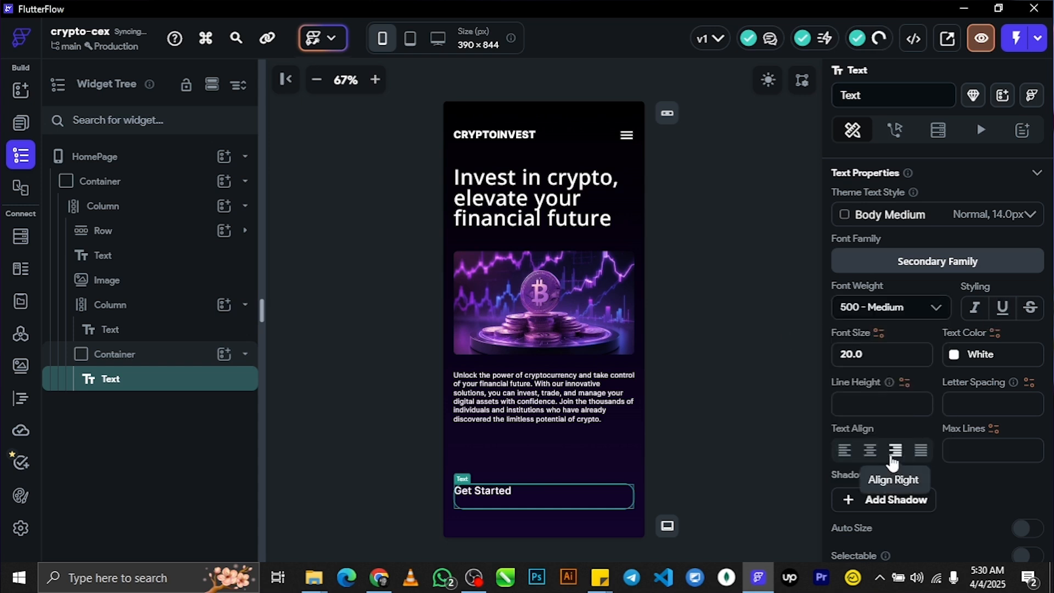
{"action": "left_click", "coordinate": [894, 307]}
{"action": "scroll", "coordinate": [894, 307], "scroll_direction": "down", "scroll_amount": 5}
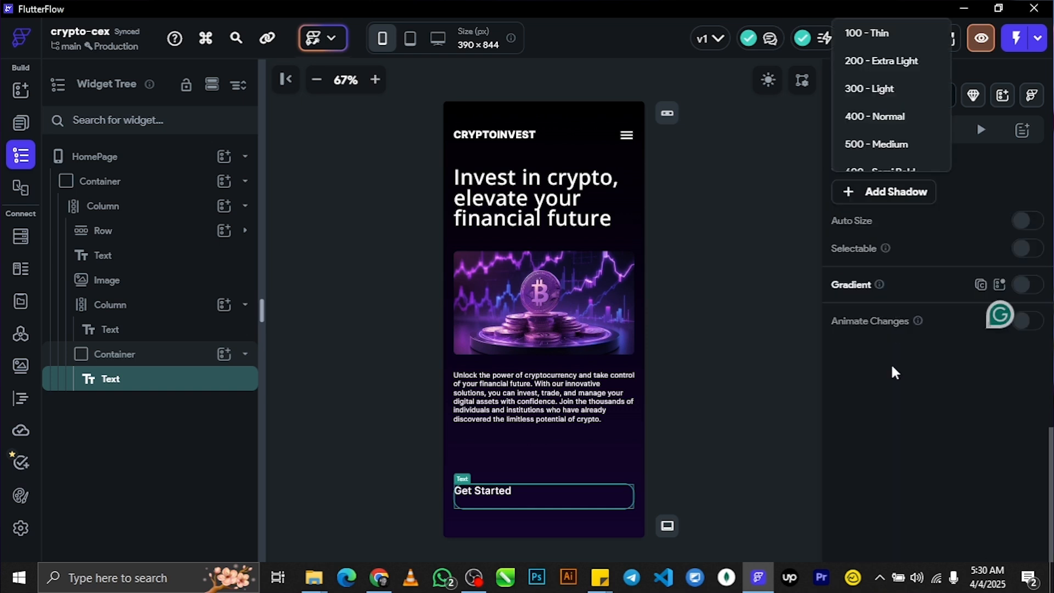
{"action": "scroll", "coordinate": [892, 373], "scroll_direction": "up", "scroll_amount": 5}
{"action": "scroll", "coordinate": [878, 516], "scroll_direction": "down", "scroll_amount": 3}
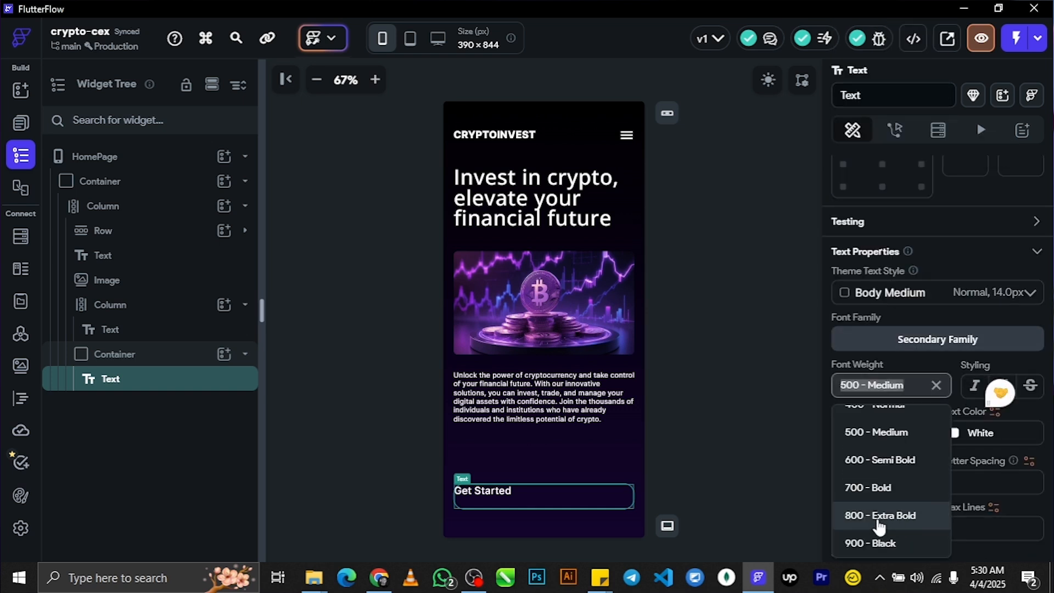
{"action": "left_click", "coordinate": [879, 519]}
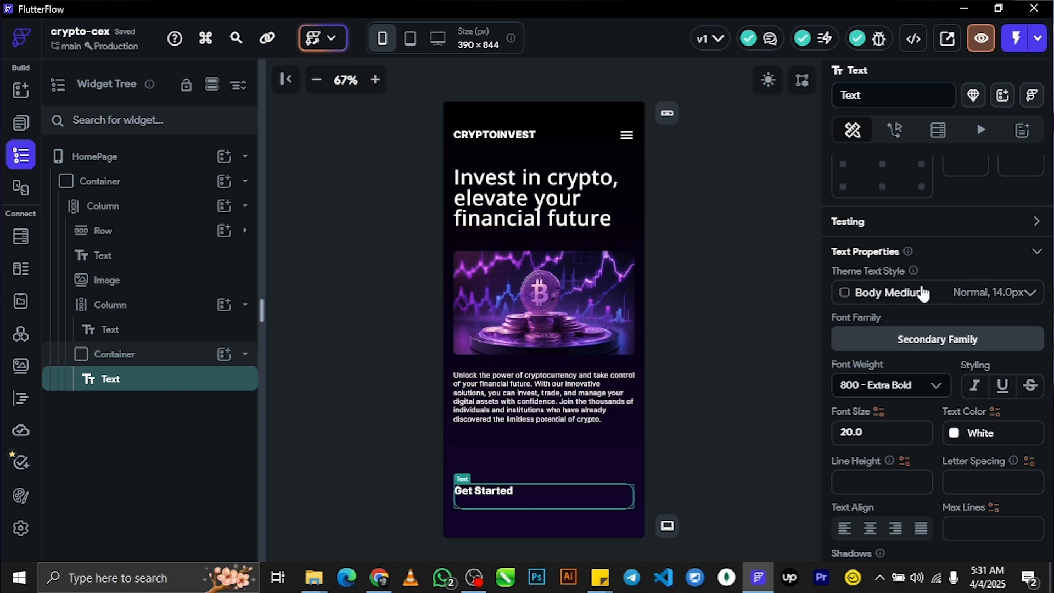
Step: Try Open Sans for the "Get Started" text, and settle on Roboto as its font family
{"action": "left_click", "coordinate": [881, 344]}
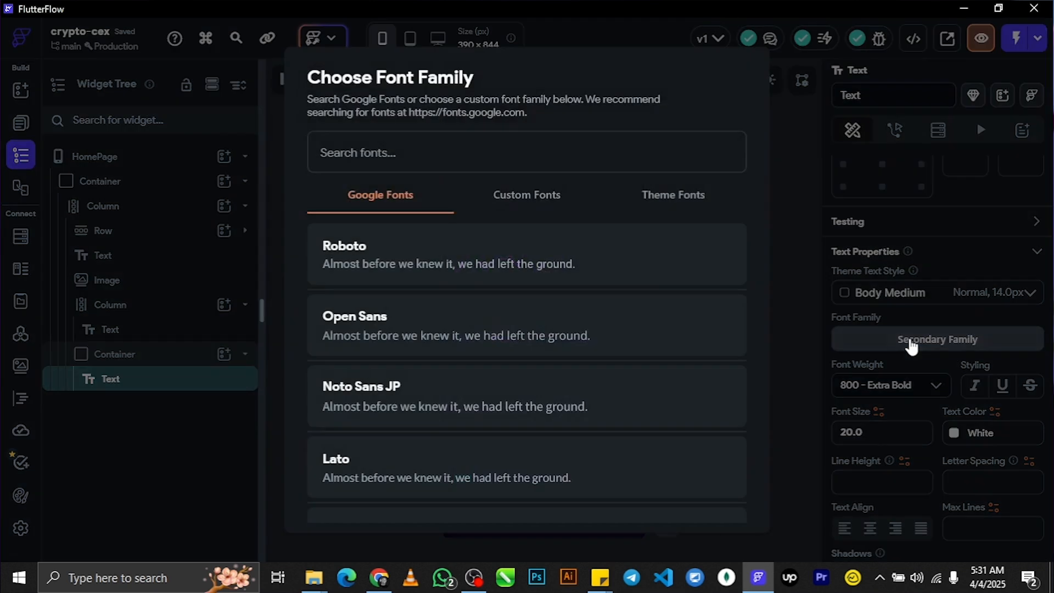
{"action": "left_click", "coordinate": [389, 325]}
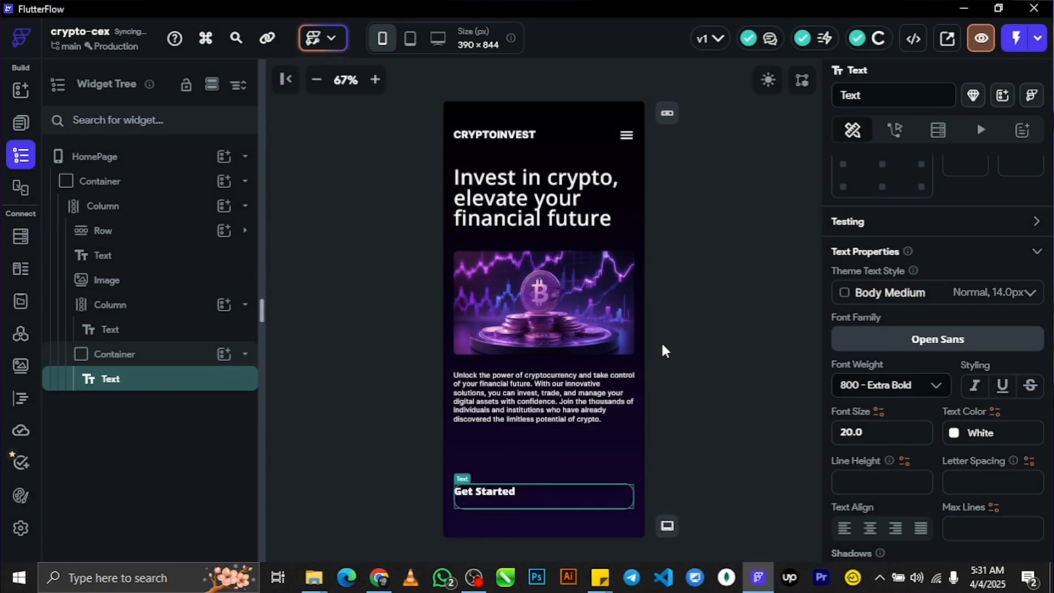
{"action": "left_click", "coordinate": [916, 340]}
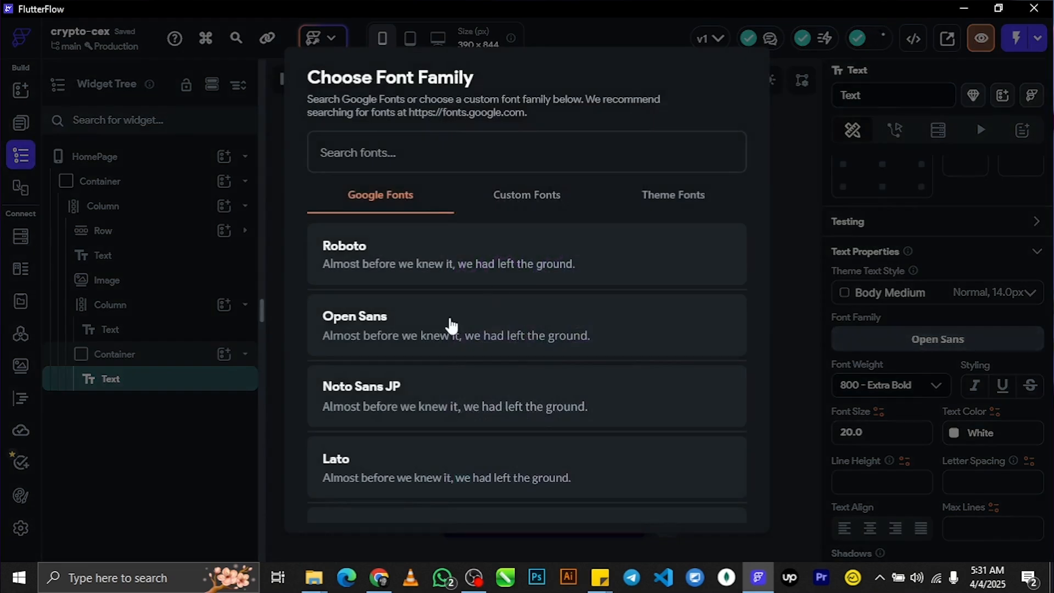
{"action": "scroll", "coordinate": [461, 445], "scroll_direction": "down", "scroll_amount": 10}
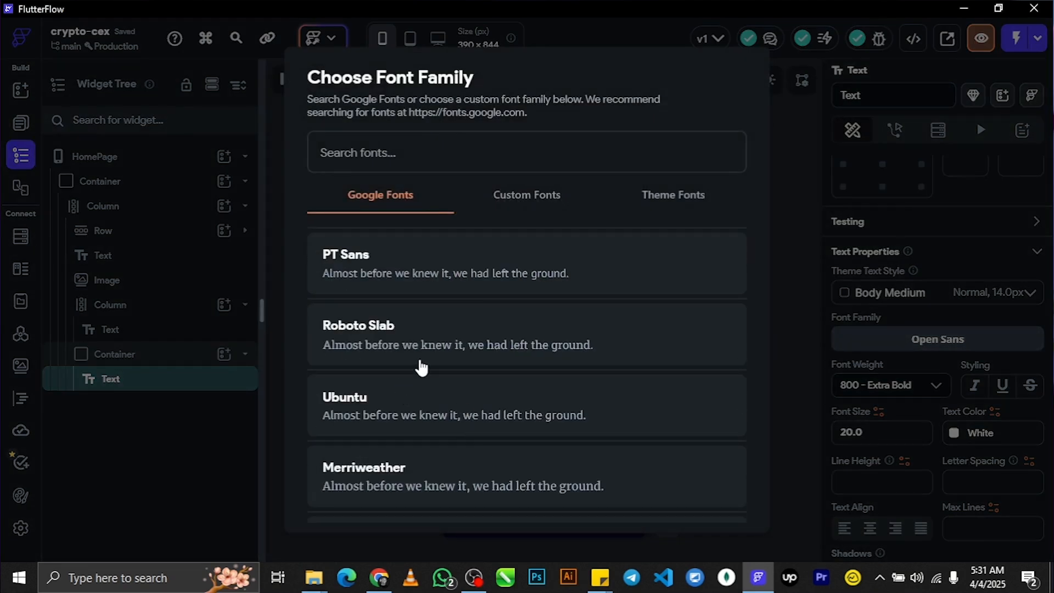
{"action": "scroll", "coordinate": [423, 369], "scroll_direction": "down", "scroll_amount": 4}
{"action": "scroll", "coordinate": [424, 379], "scroll_direction": "up", "scroll_amount": 8}
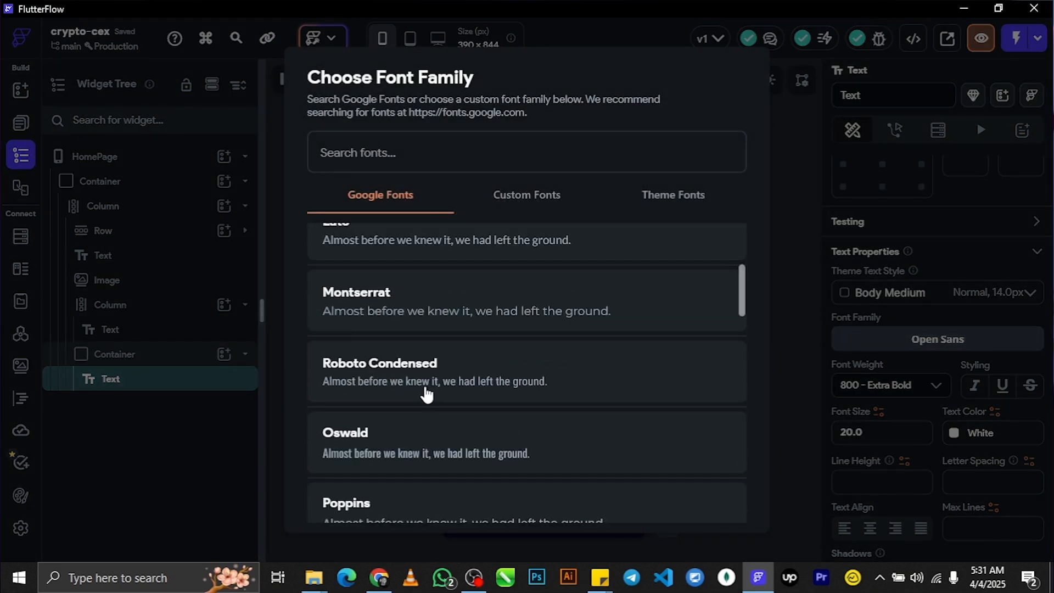
{"action": "scroll", "coordinate": [428, 396], "scroll_direction": "up", "scroll_amount": 3}
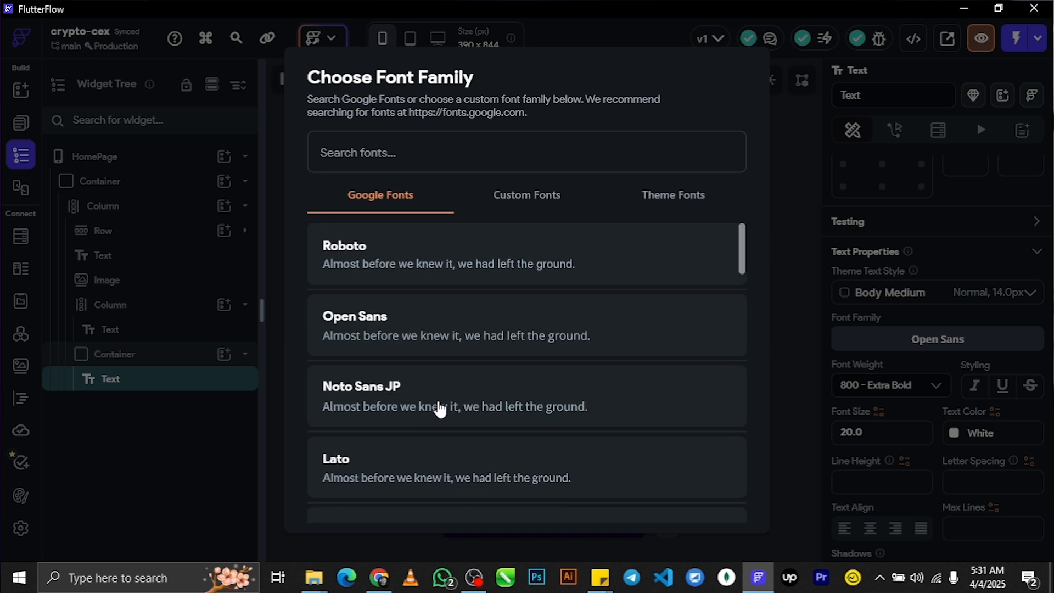
{"action": "left_click", "coordinate": [418, 272]}
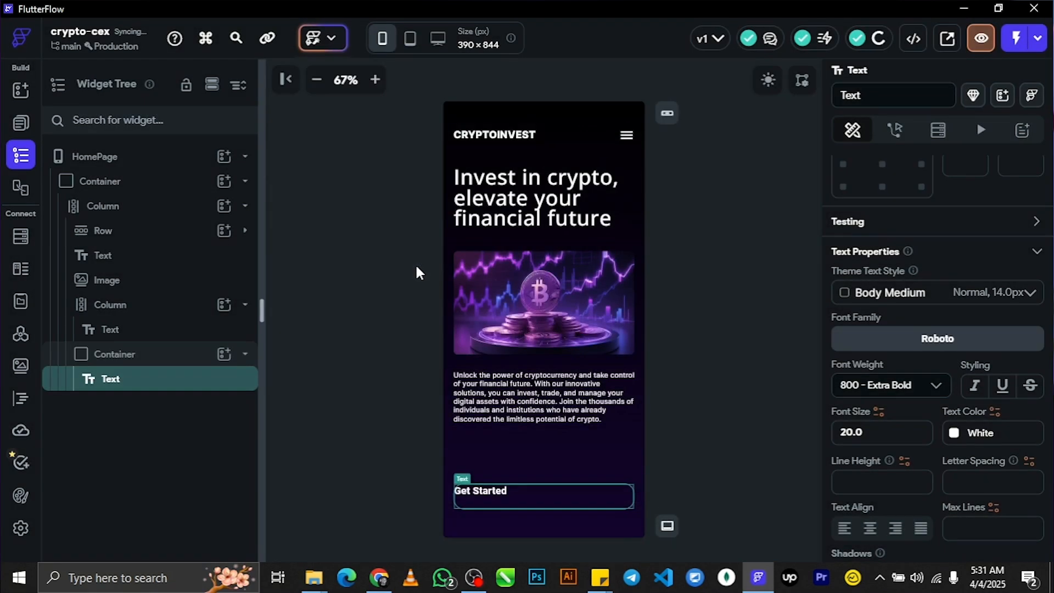
Step: Center the child alignment of the container that holds the "Get Started" text
{"action": "left_click", "coordinate": [111, 360]}
{"action": "scroll", "coordinate": [1050, 413], "scroll_direction": "down", "scroll_amount": 10}
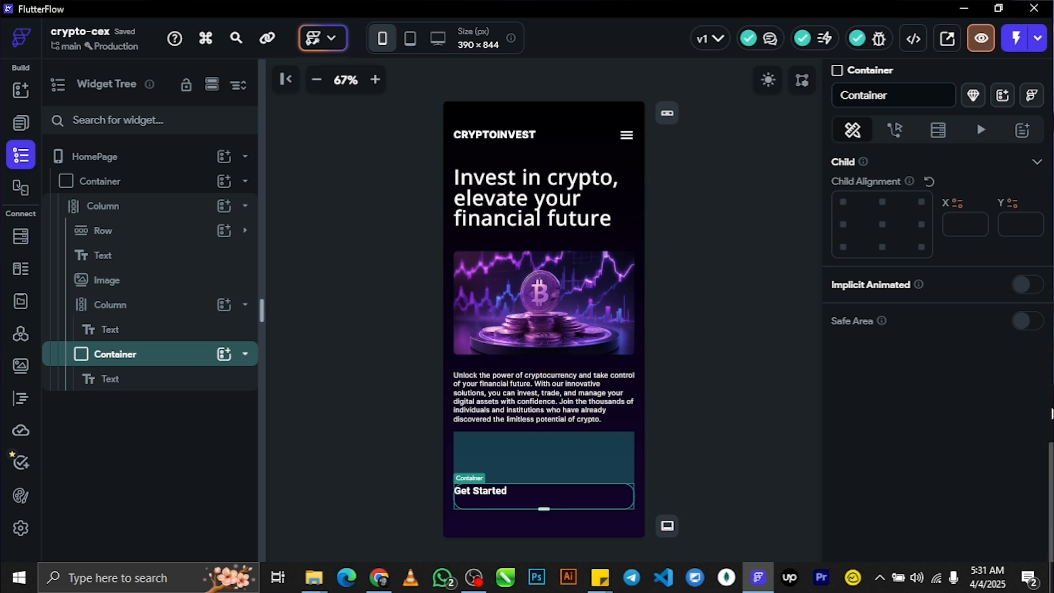
{"action": "scroll", "coordinate": [1050, 413], "scroll_direction": "up", "scroll_amount": 1}
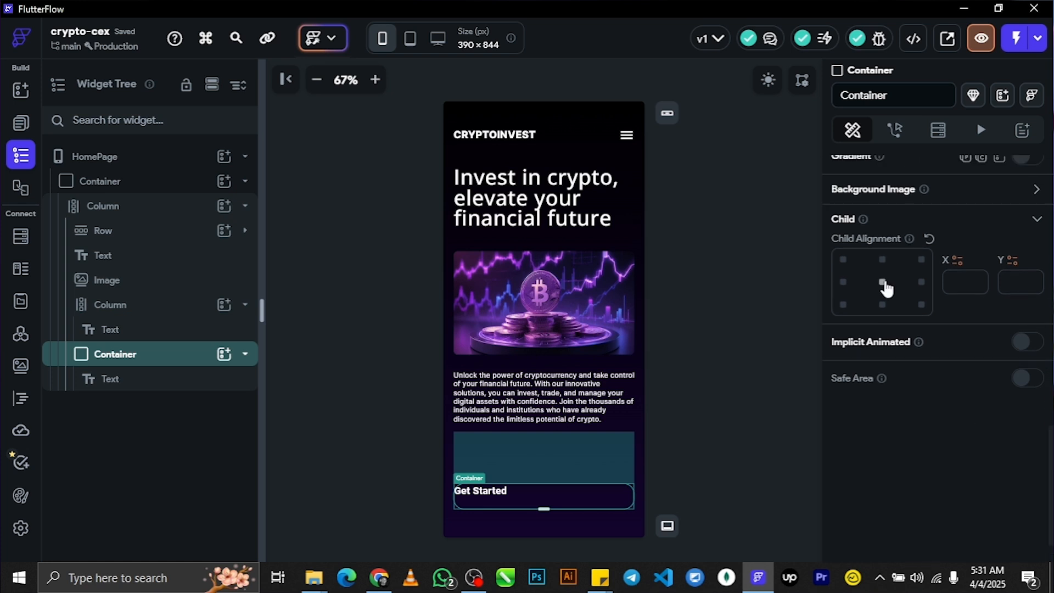
{"action": "left_click", "coordinate": [883, 283]}
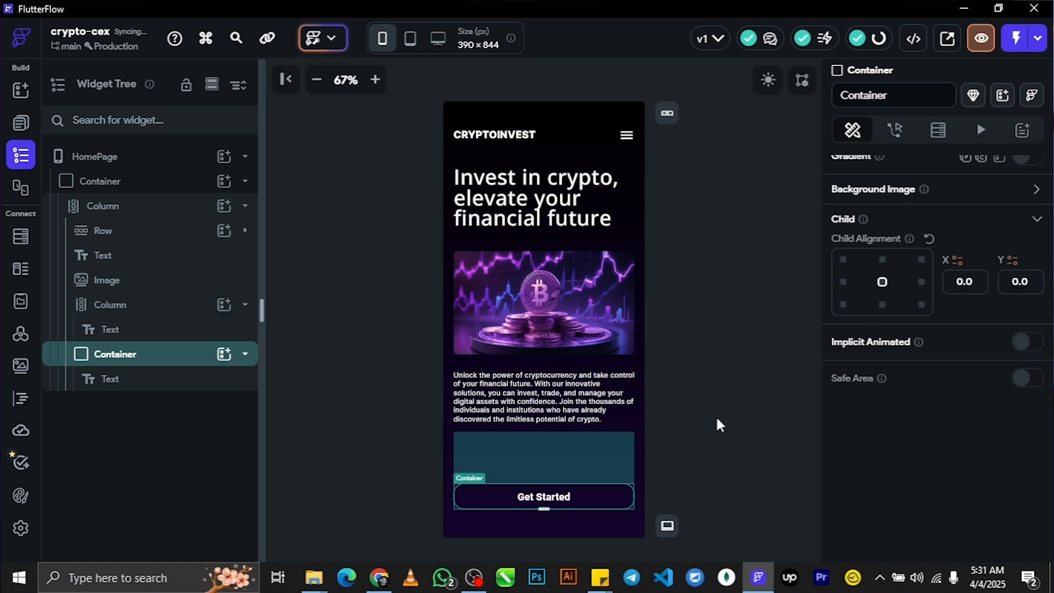
Step: Clear the border color of the container around the "Get Started" text so it is unset
{"action": "scroll", "coordinate": [938, 357], "scroll_direction": "up", "scroll_amount": 7}
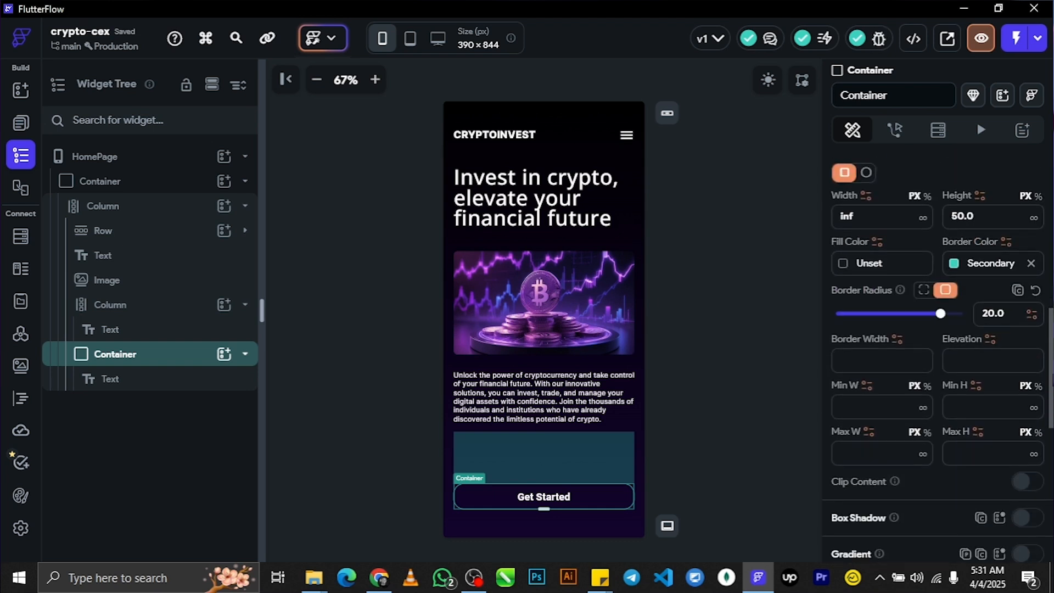
{"action": "left_click_drag", "start_coordinate": [1051, 379], "coordinate": [1052, 353]}
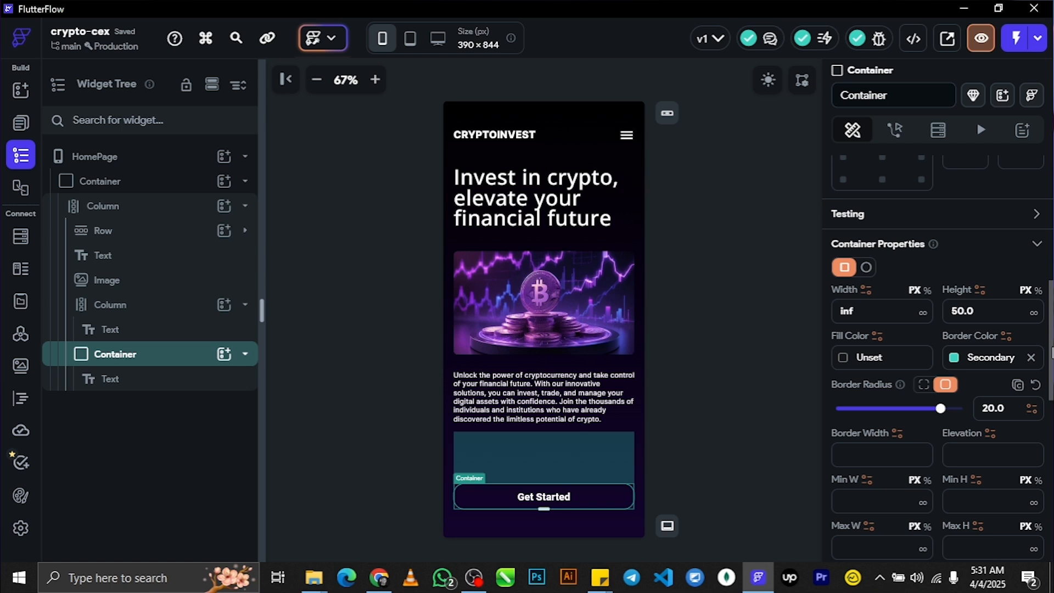
{"action": "scroll", "coordinate": [1026, 347], "scroll_direction": "up", "scroll_amount": 1}
{"action": "left_click", "coordinate": [740, 416]}
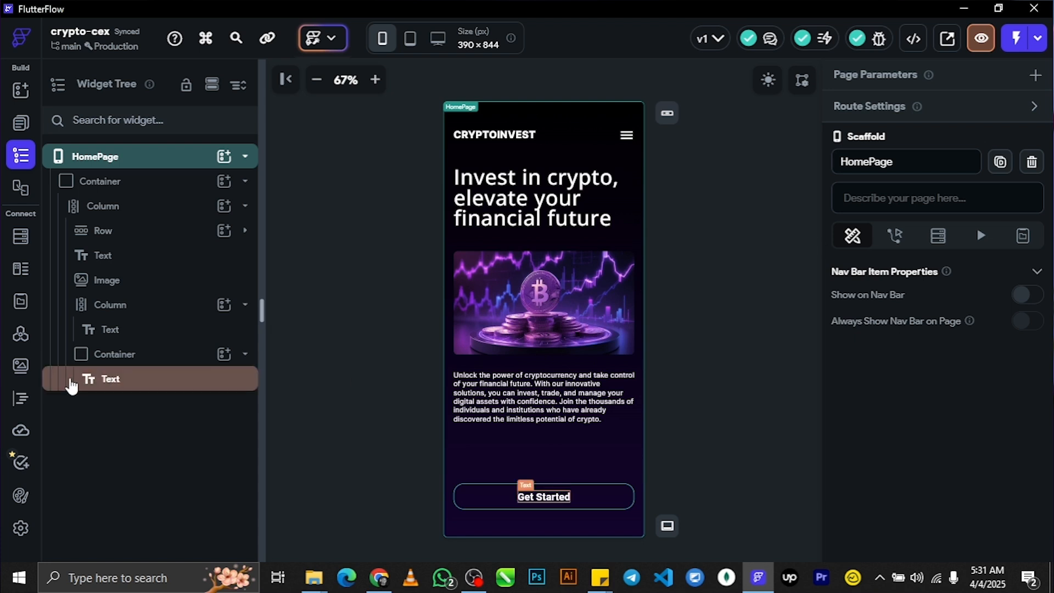
{"action": "left_click", "coordinate": [138, 355]}
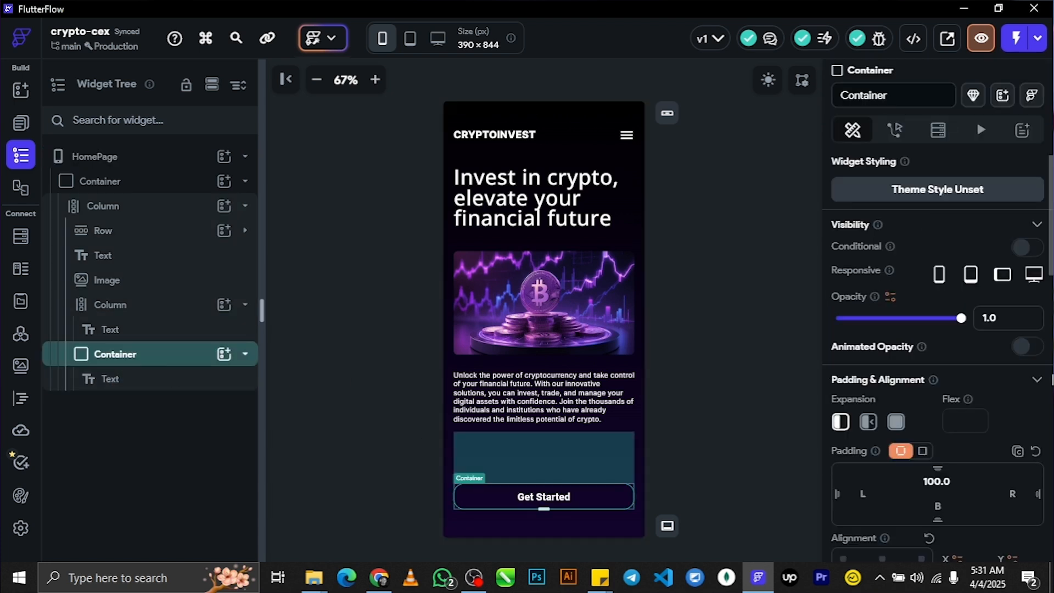
{"action": "scroll", "coordinate": [938, 359], "scroll_direction": "down", "scroll_amount": 5}
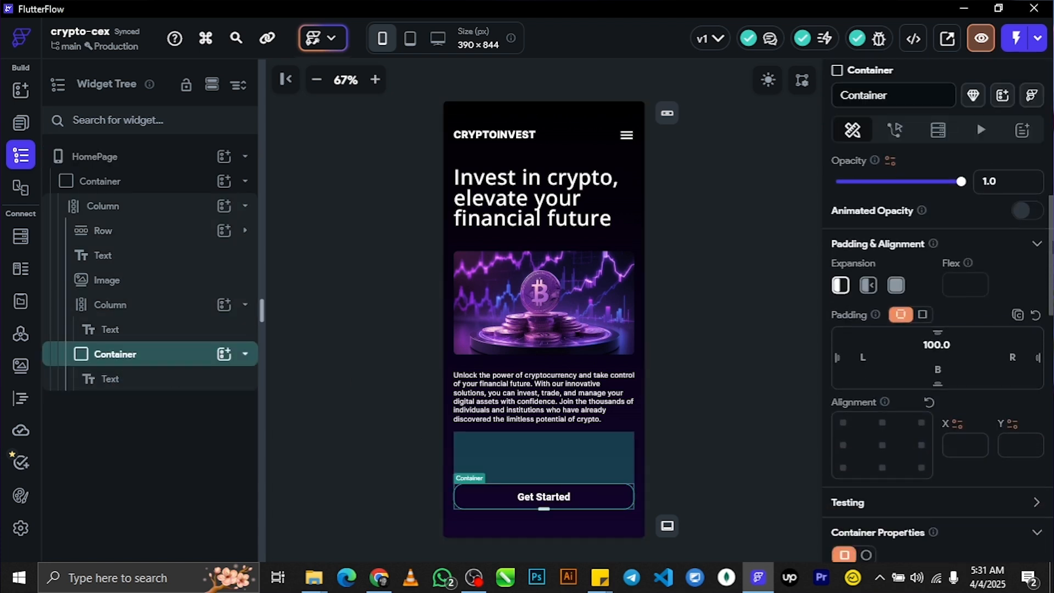
{"action": "scroll", "coordinate": [938, 359], "scroll_direction": "down", "scroll_amount": 2}
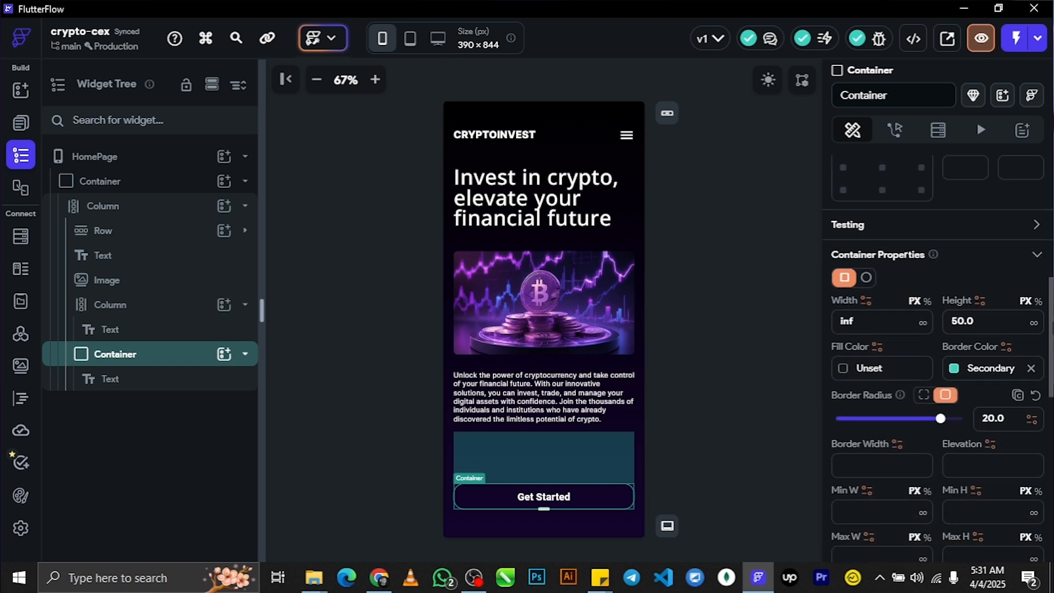
{"action": "left_click", "coordinate": [1031, 368]}
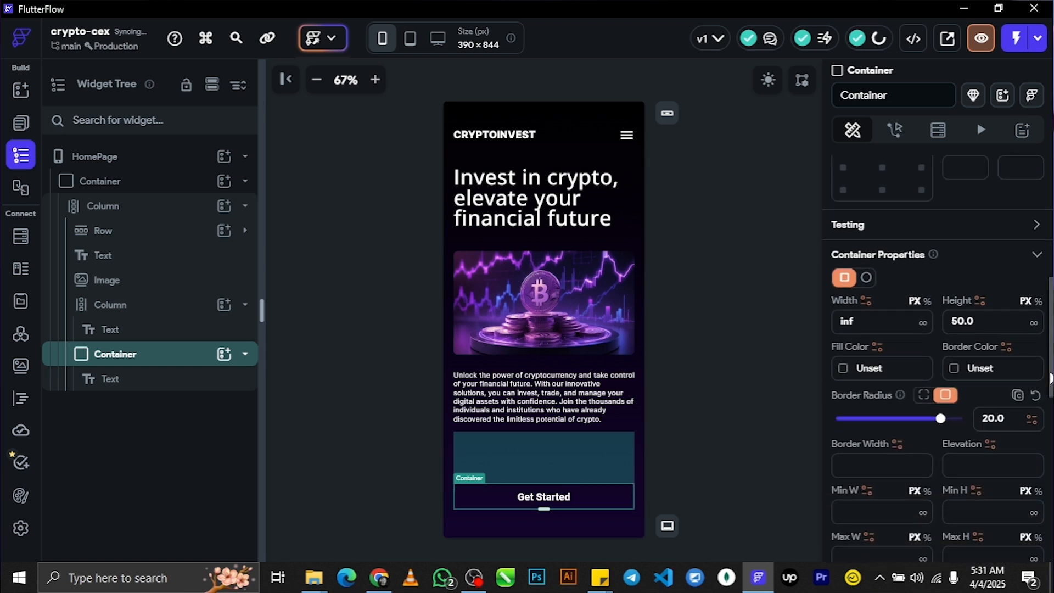
Step: Enable a gradient on the "Get Started" container and set its first color to #0d0d0d
{"action": "scroll", "coordinate": [1046, 376], "scroll_direction": "down", "scroll_amount": 6}
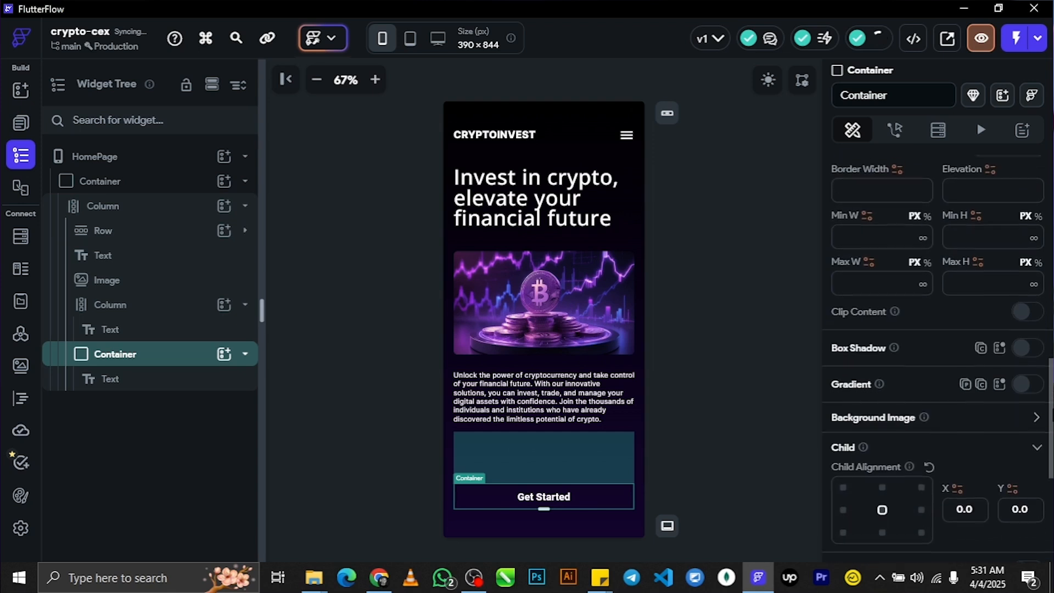
{"action": "left_click", "coordinate": [1032, 310]}
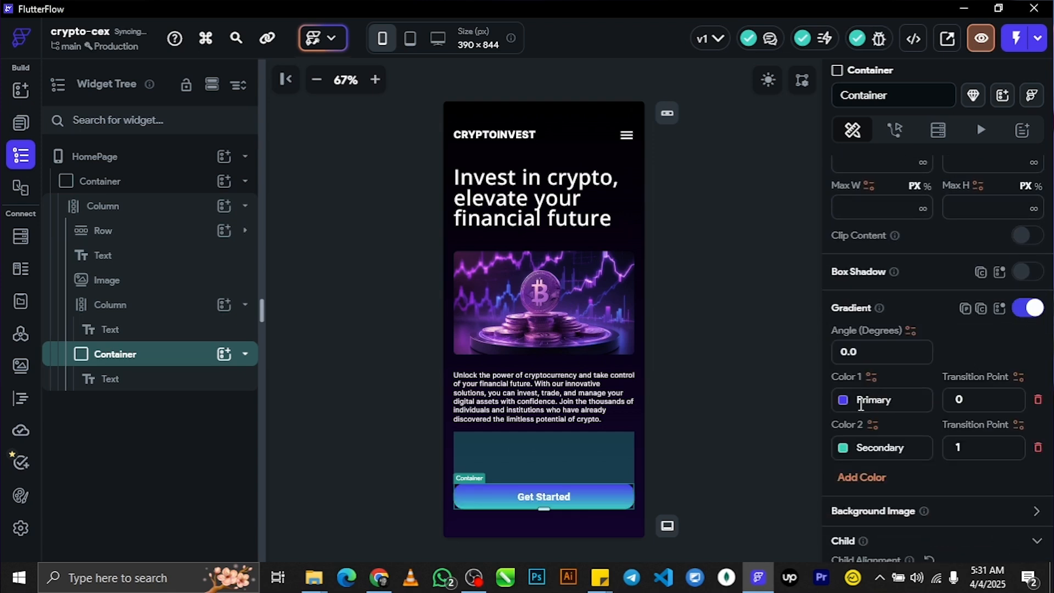
{"action": "left_click", "coordinate": [843, 400]}
{"action": "left_click_drag", "start_coordinate": [620, 141], "coordinate": [563, 221]}
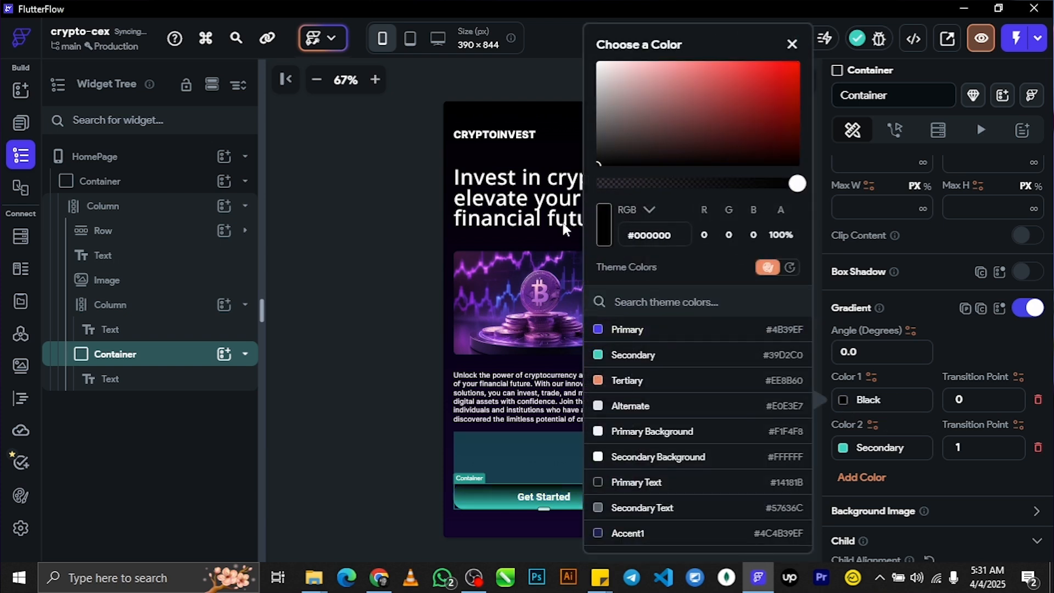
{"action": "left_click_drag", "start_coordinate": [598, 157], "coordinate": [599, 164]}
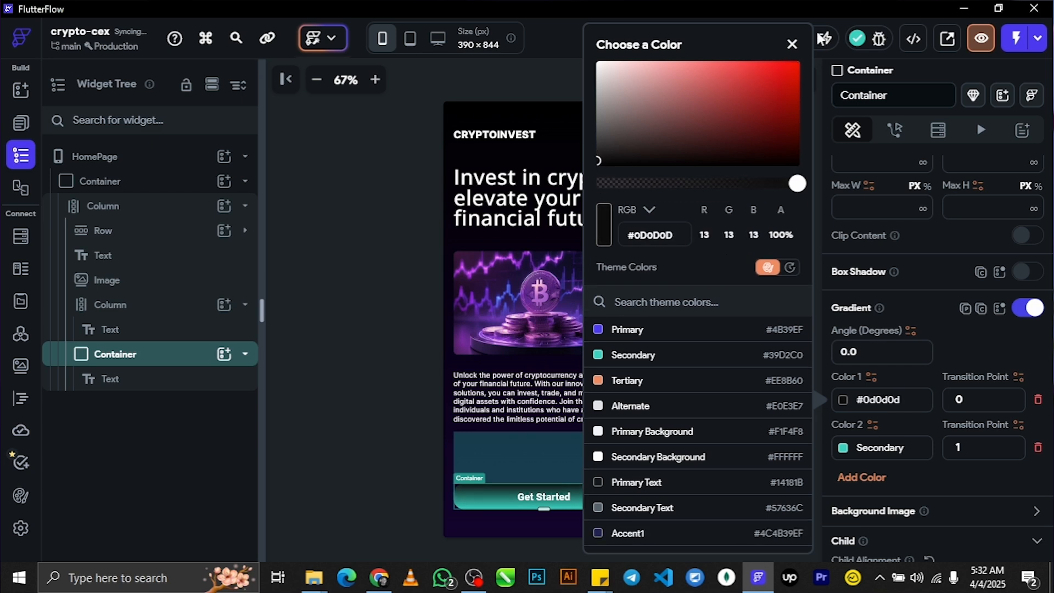
{"action": "left_click", "coordinate": [793, 44]}
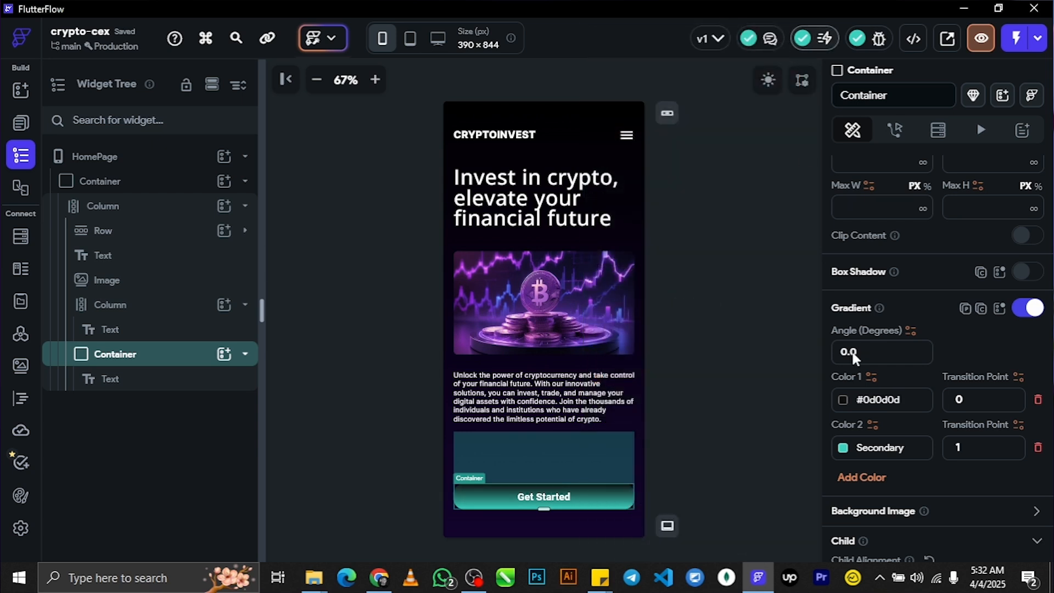
Step: Set the second gradient color of the "Get Started" container to purple #ac39d2
{"action": "left_click", "coordinate": [845, 450]}
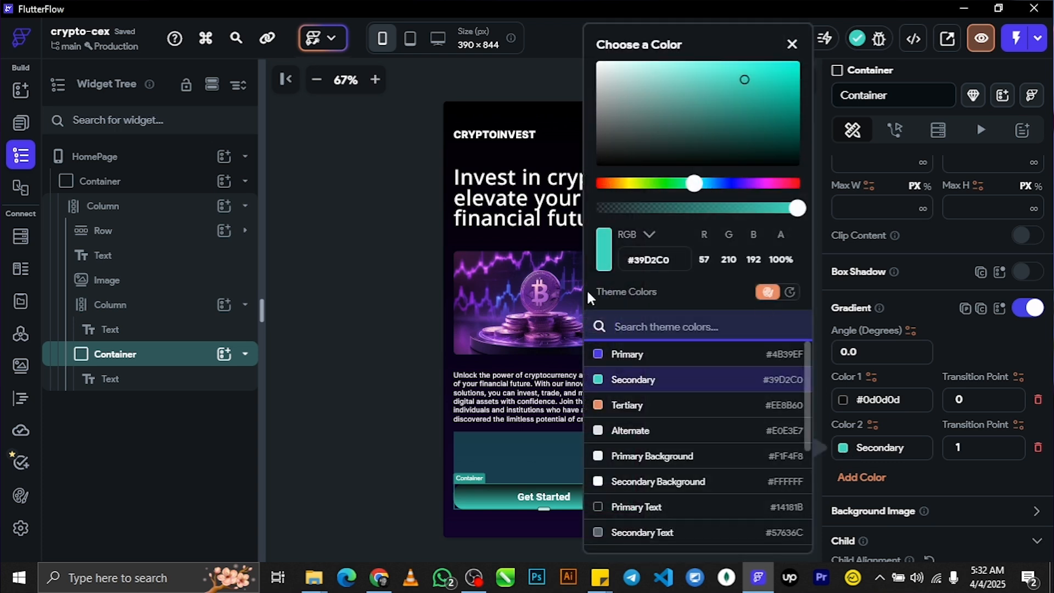
{"action": "left_click_drag", "start_coordinate": [735, 182], "coordinate": [756, 189]}
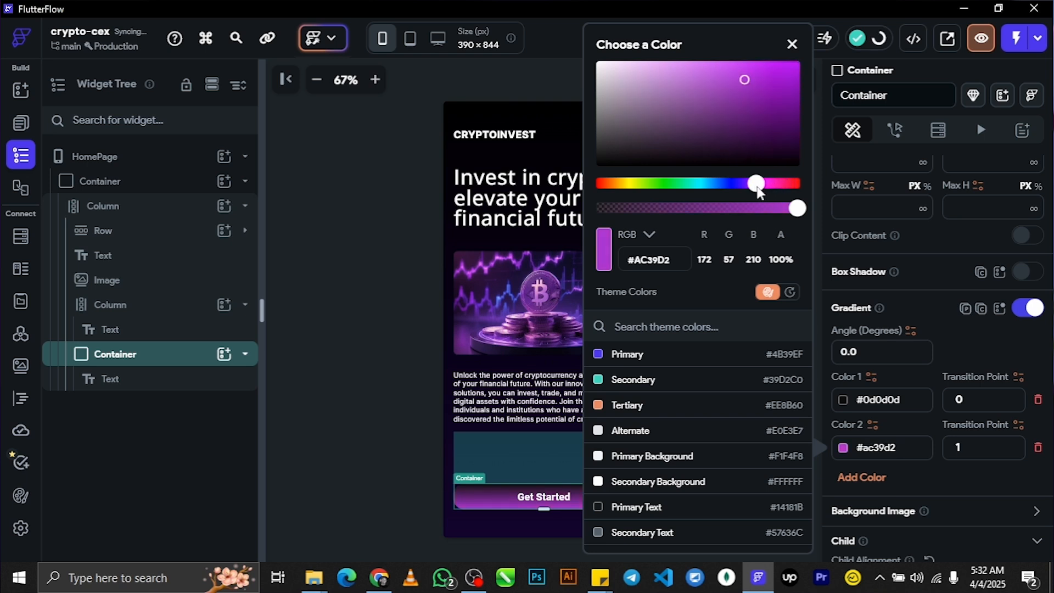
{"action": "left_click", "coordinate": [363, 387]}
{"action": "left_click", "coordinate": [354, 397]}
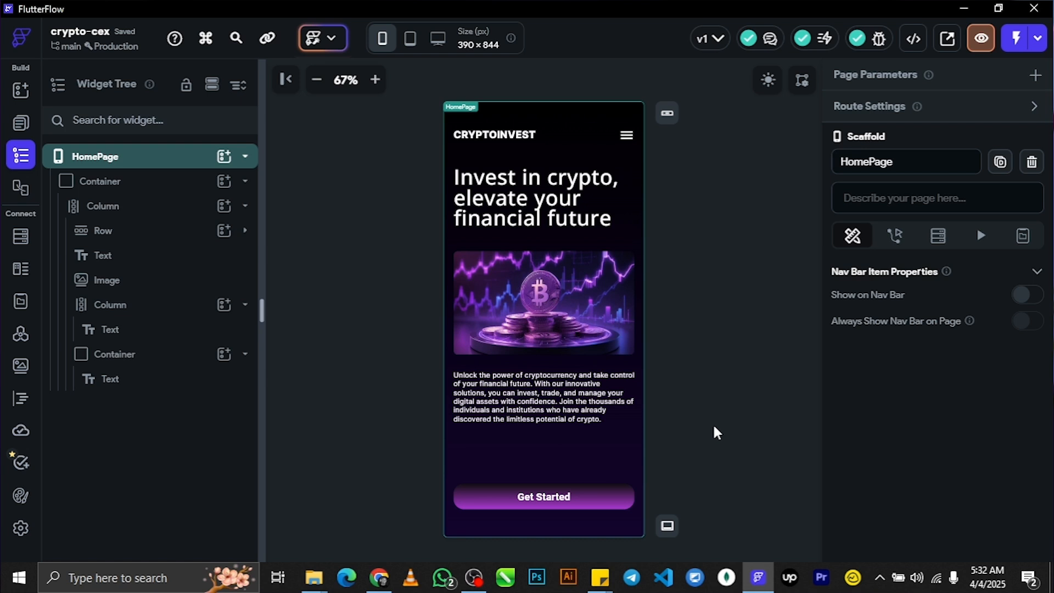
Step: Set the font size of the cryptocurrency description paragraph below the image to 16
{"action": "left_click", "coordinate": [517, 391]}
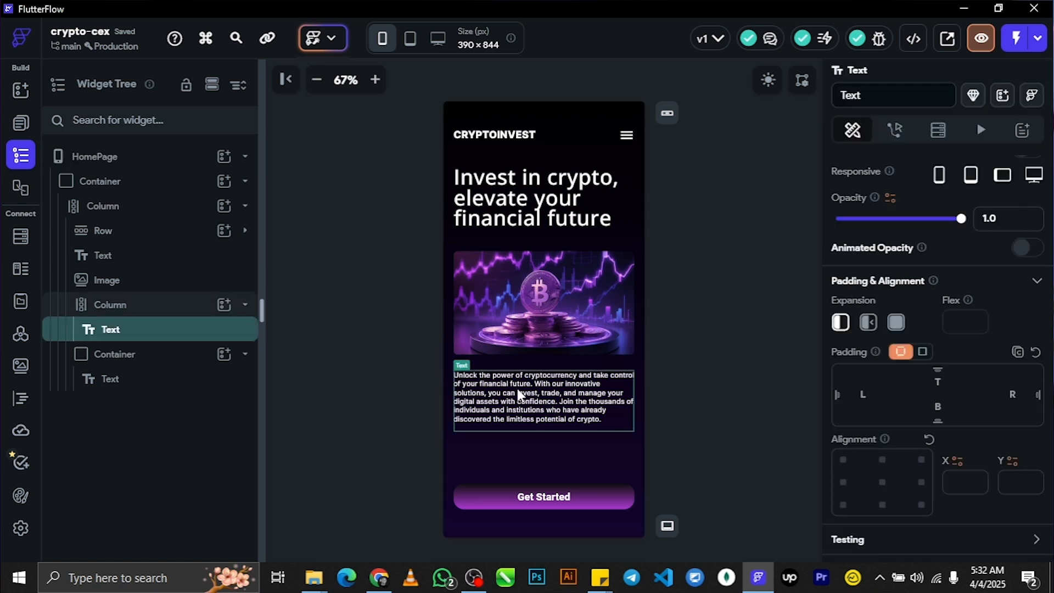
{"action": "scroll", "coordinate": [984, 357], "scroll_direction": "down", "scroll_amount": 5}
{"action": "left_click", "coordinate": [847, 367]}
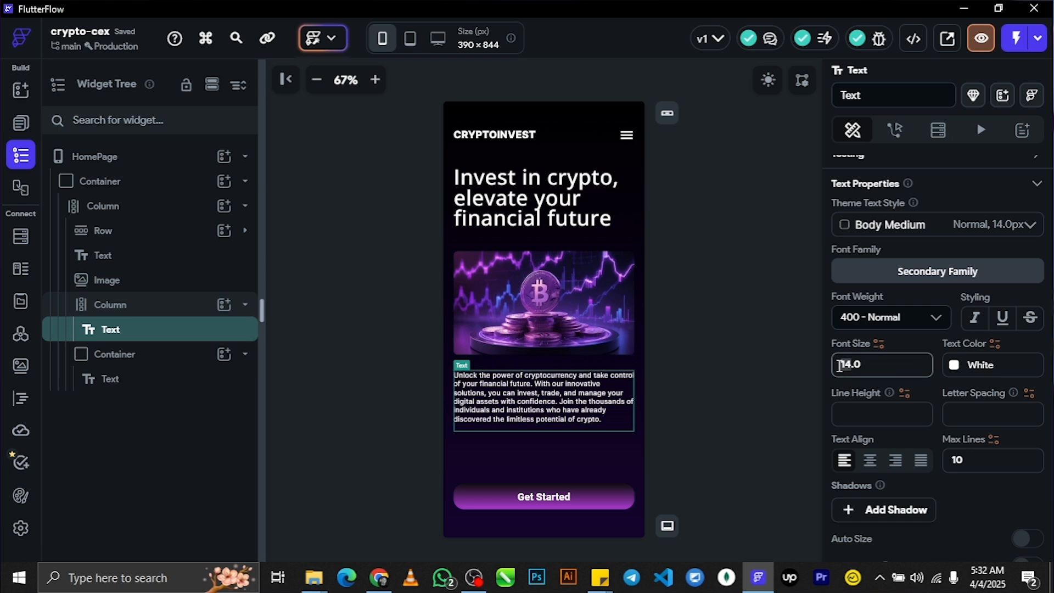
{"action": "type", "text": "15"}
{"action": "key", "text": "BackSpace"}
{"action": "type", "text": "6"}
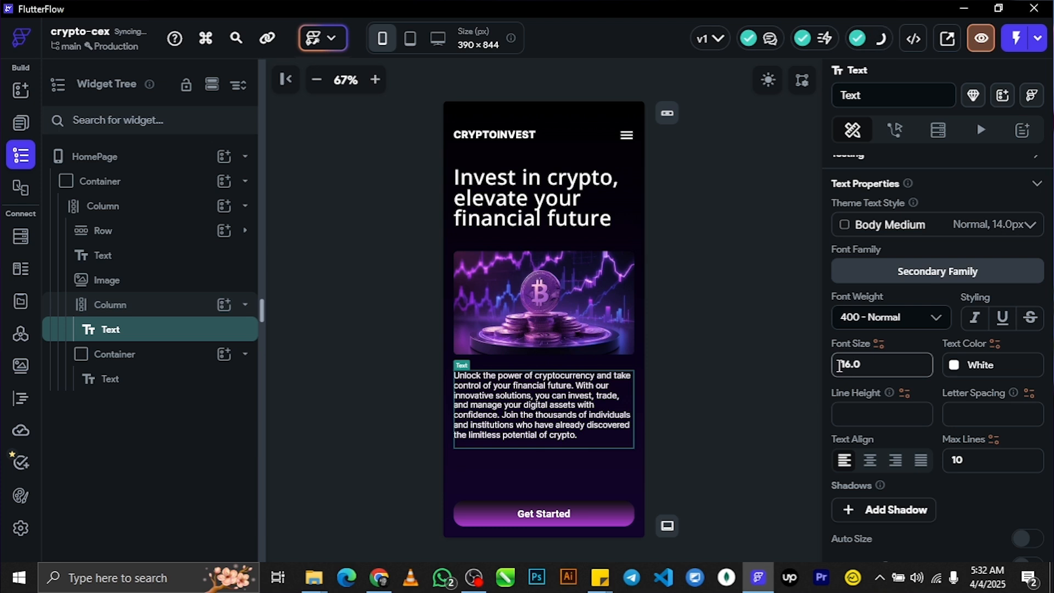
{"action": "left_click", "coordinate": [708, 290]}
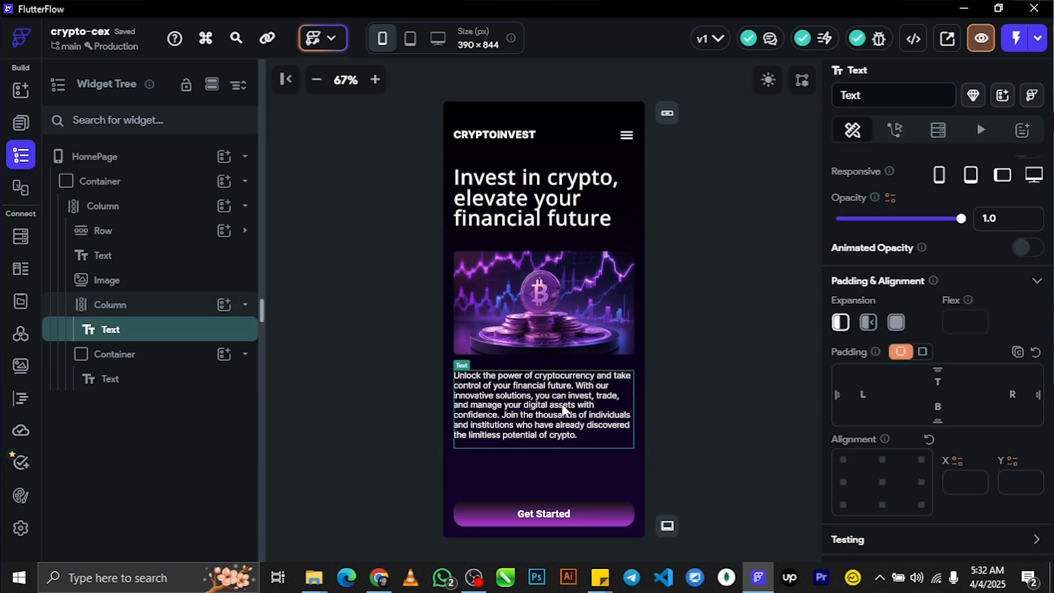
Step: Try a top padding of 90 on the "Get Started" container
{"action": "left_click", "coordinate": [574, 505]}
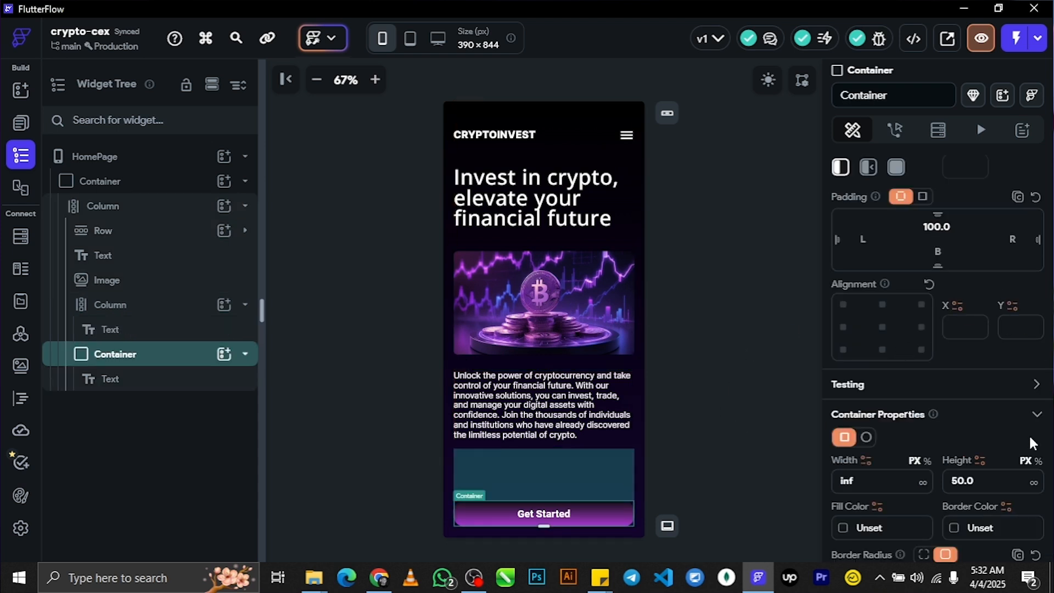
{"action": "left_click_drag", "start_coordinate": [942, 228], "coordinate": [918, 227]}
{"action": "type", "text": "90"}
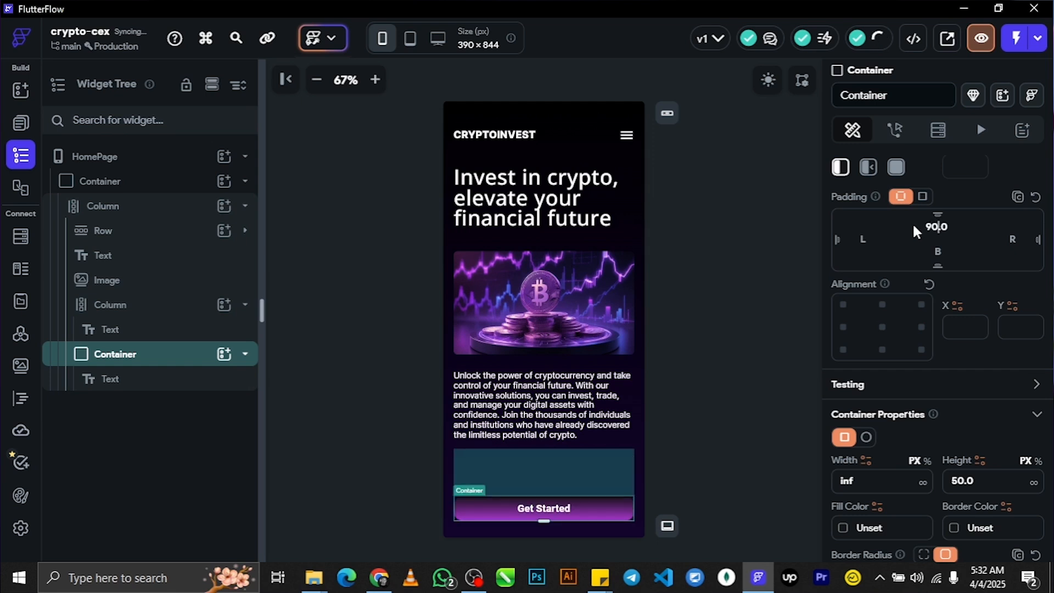
{"action": "left_click", "coordinate": [707, 378]}
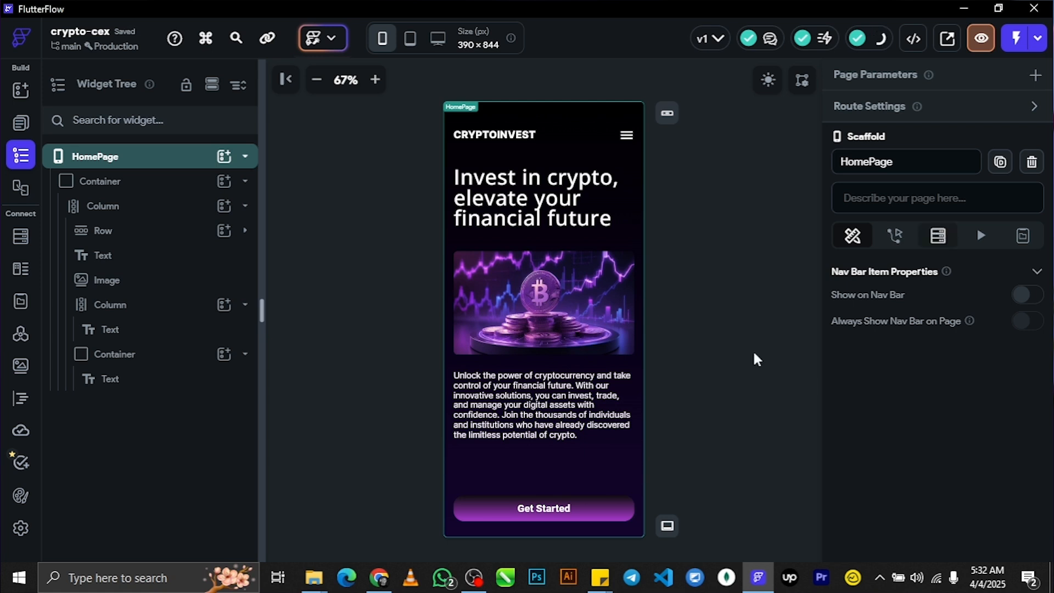
Step: Set the top padding of the "Get Started" container to 80
{"action": "left_click", "coordinate": [584, 493]}
{"action": "double_click", "coordinate": [938, 227]}
{"action": "type", "text": "80"}
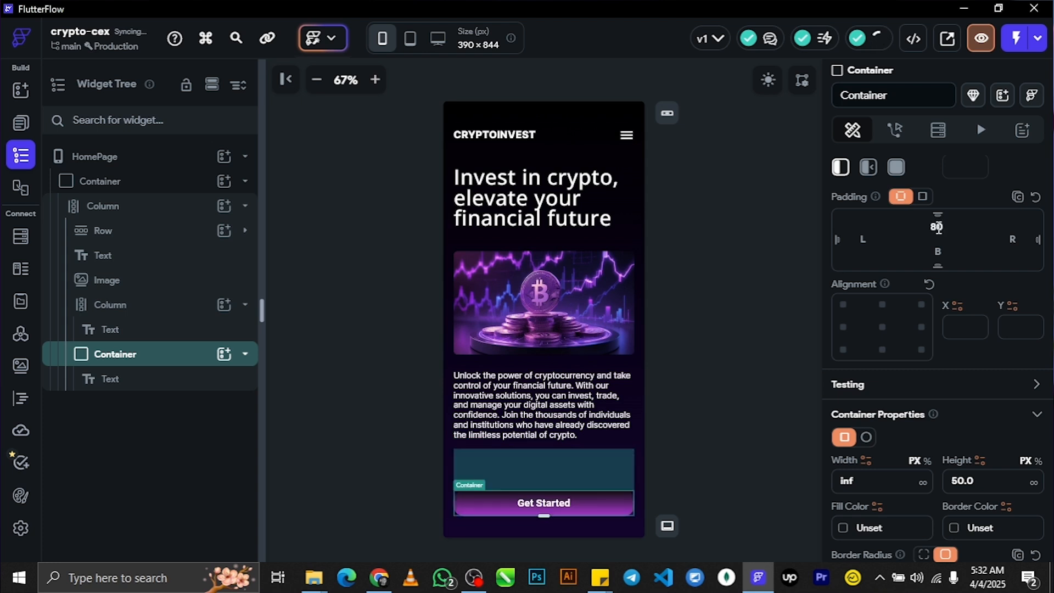
{"action": "left_click", "coordinate": [720, 335]}
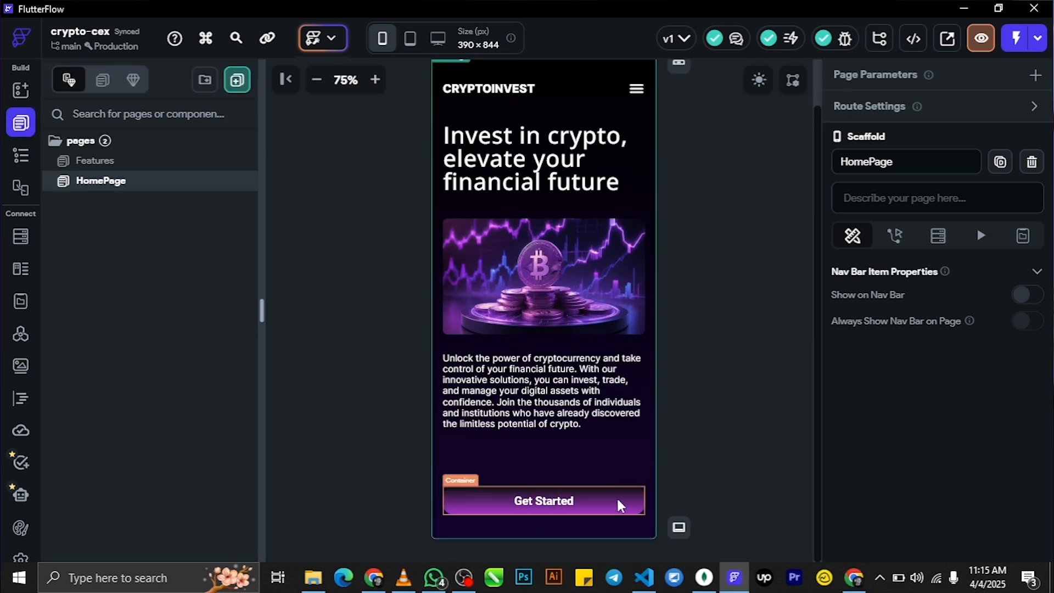
Step: Look over the Features page with its popular coins list and return to HomePage
{"action": "left_click", "coordinate": [610, 511]}
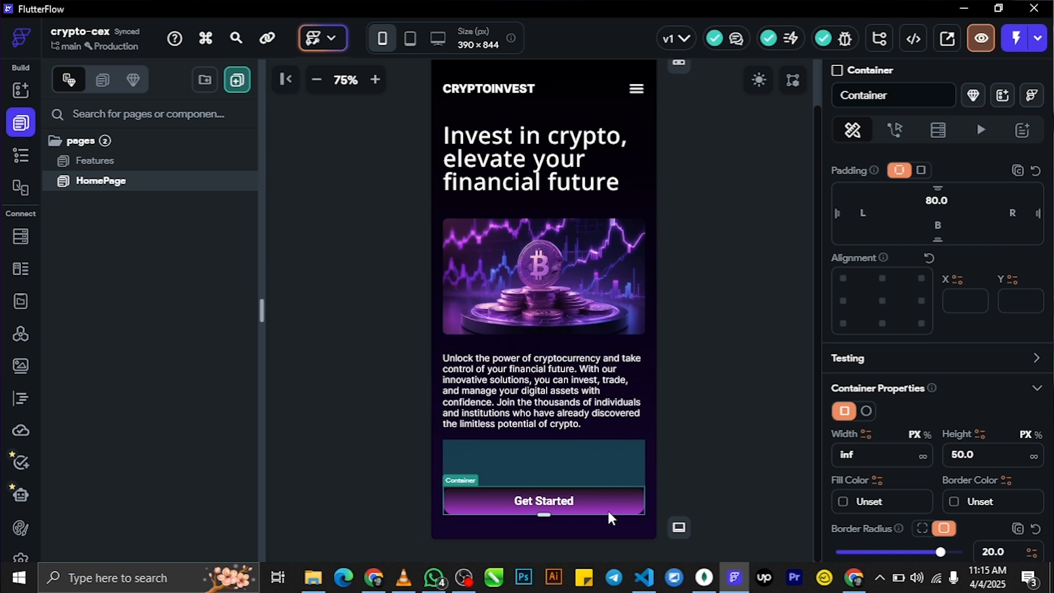
{"action": "left_click", "coordinate": [88, 162]}
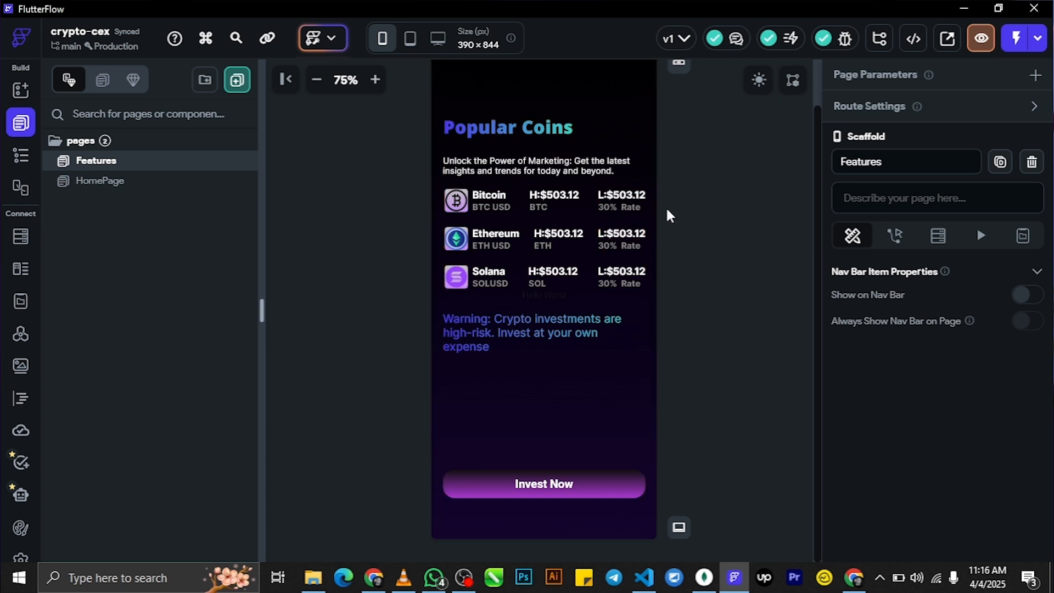
{"action": "left_click", "coordinate": [75, 185]}
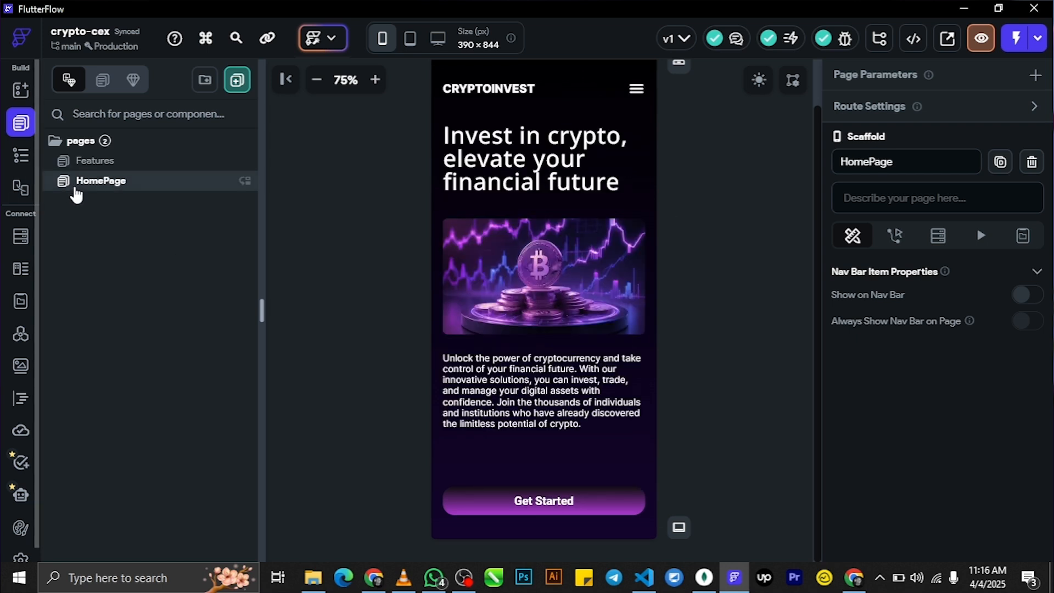
Step: Add an On Tap action to the "Get Started" container that navigates to the Features page
{"action": "left_click", "coordinate": [565, 509]}
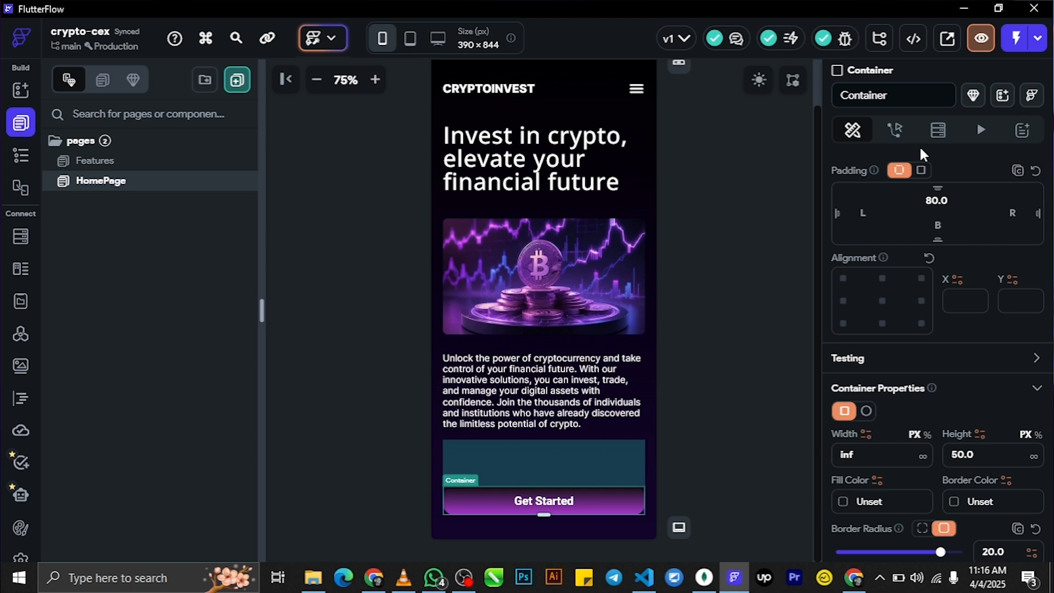
{"action": "left_click", "coordinate": [894, 130]}
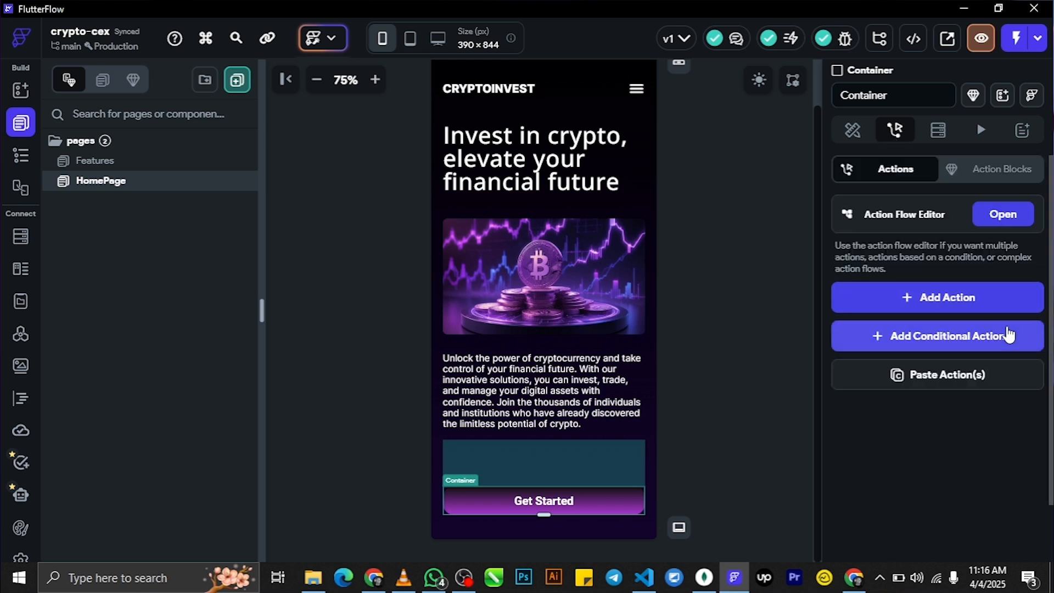
{"action": "left_click", "coordinate": [1010, 225]}
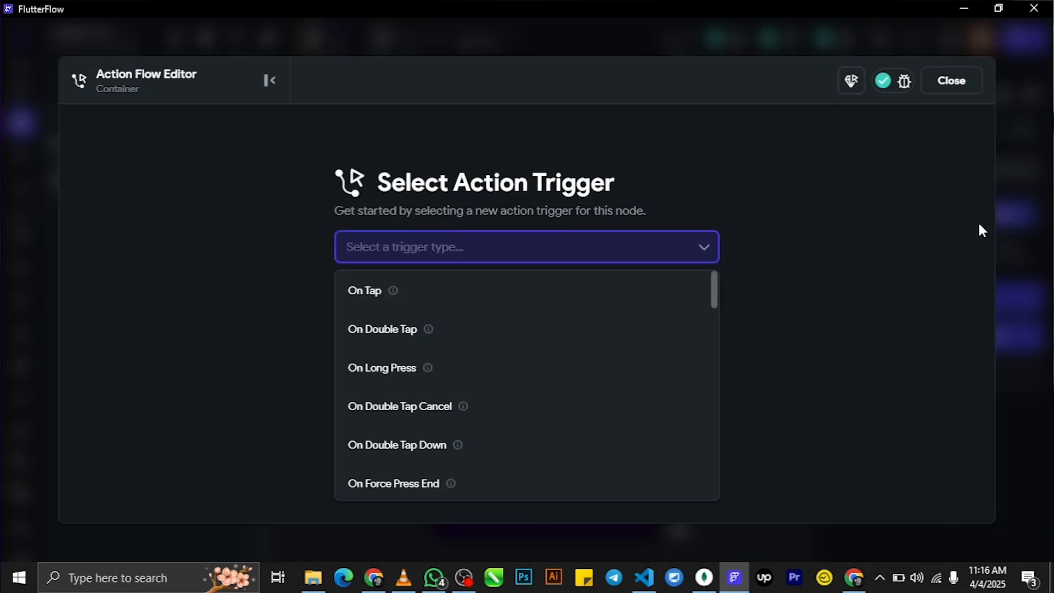
{"action": "left_click", "coordinate": [459, 304]}
{"action": "left_click", "coordinate": [604, 384]}
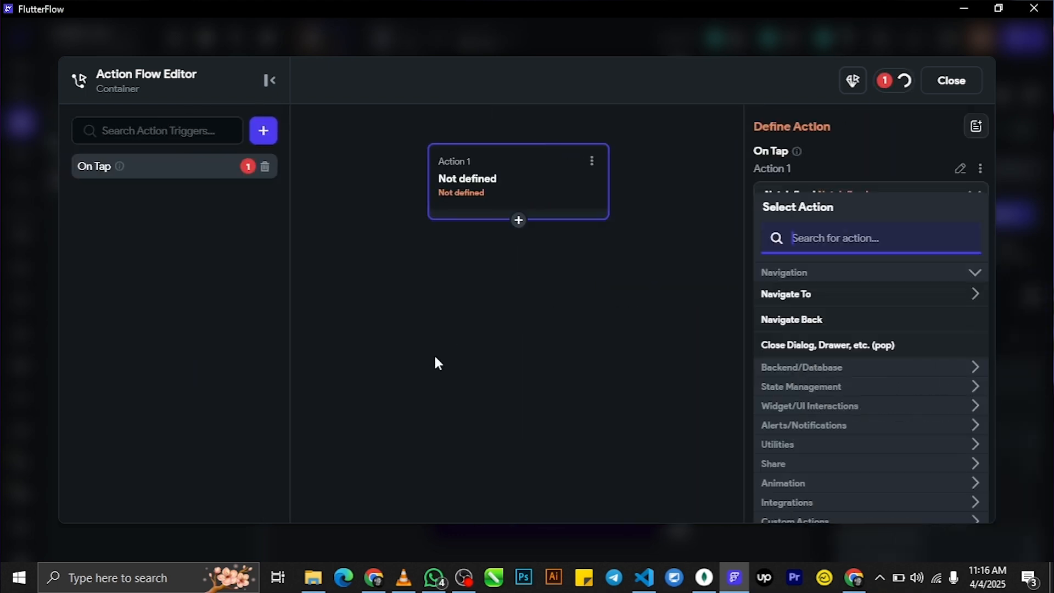
{"action": "left_click", "coordinate": [803, 297]}
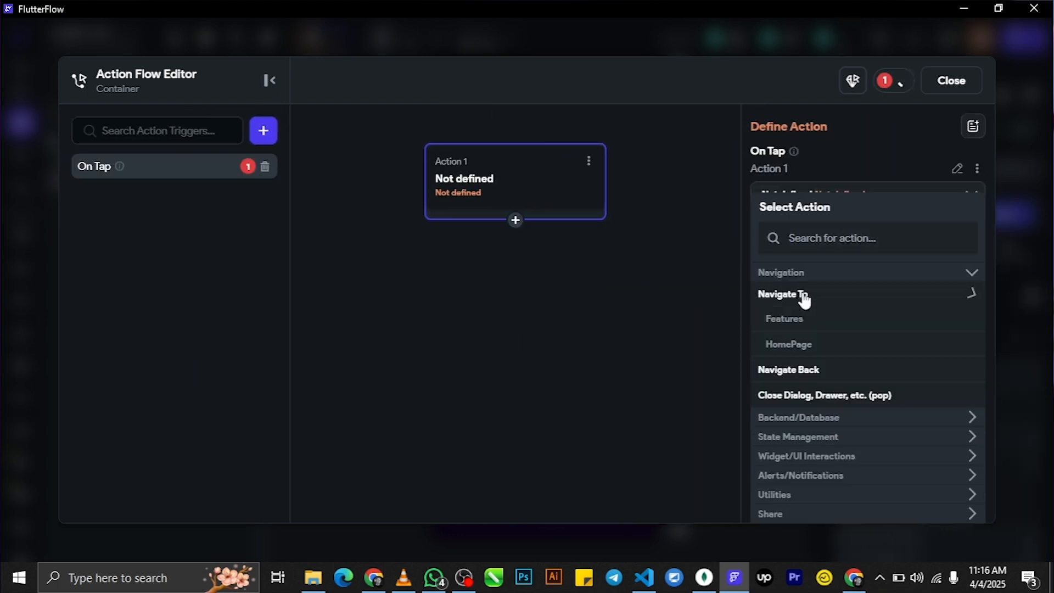
{"action": "left_click", "coordinate": [790, 321]}
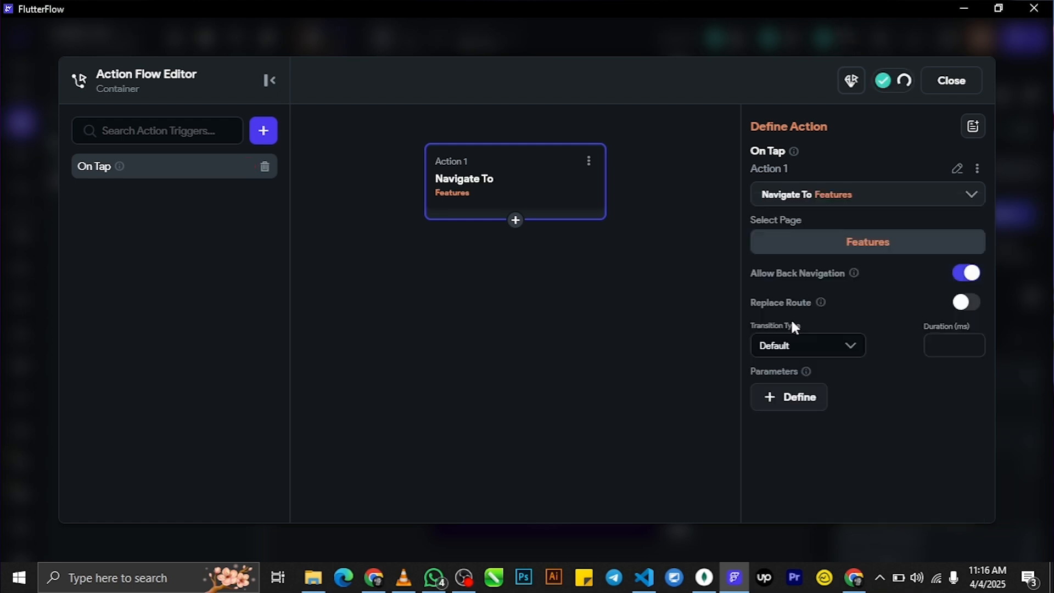
{"action": "left_click", "coordinate": [953, 92]}
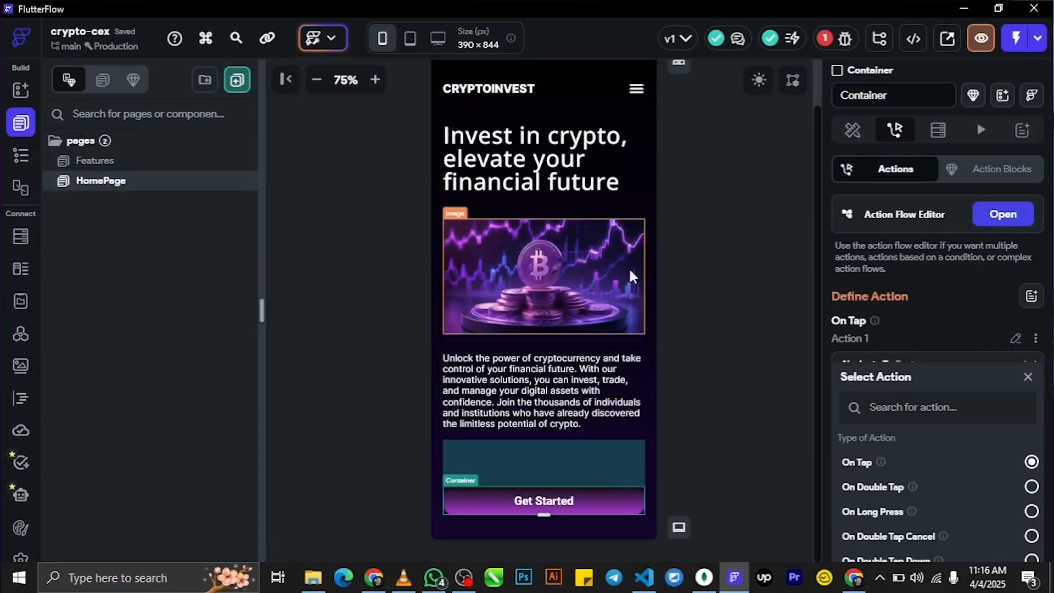
Step: On the Features page, add an On Tap action to the "Invest Now" container that navigates to HomePage
{"action": "left_click", "coordinate": [148, 162]}
{"action": "left_click", "coordinate": [601, 497]}
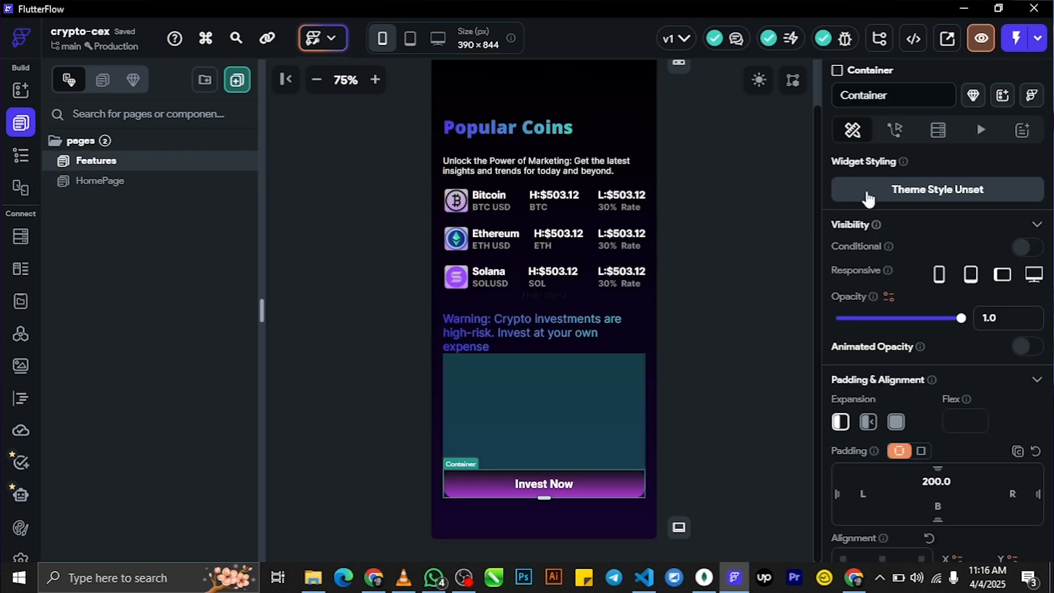
{"action": "left_click", "coordinate": [895, 130]}
{"action": "left_click", "coordinate": [1004, 215]}
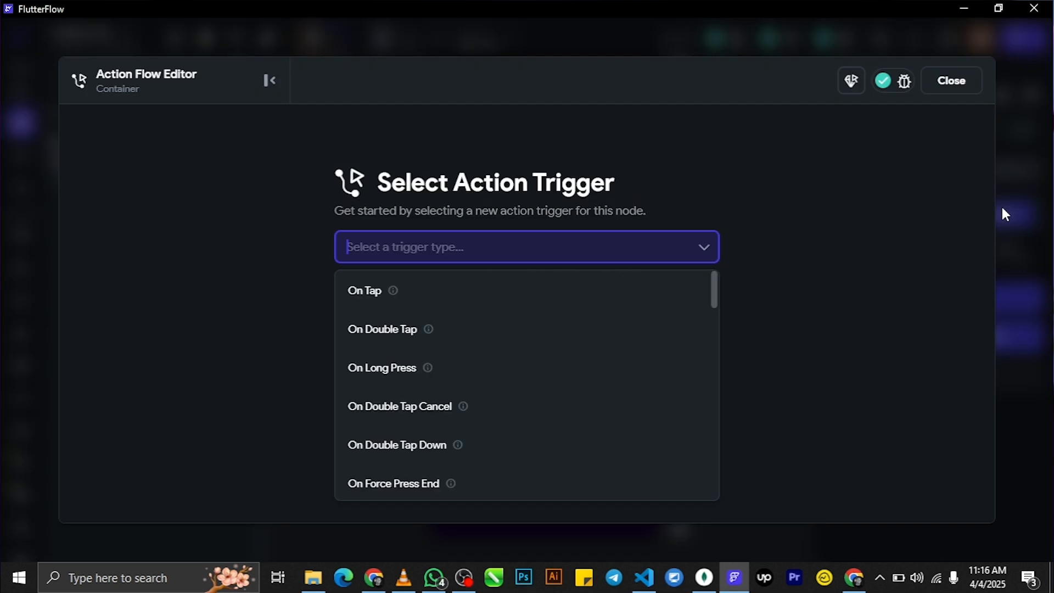
{"action": "left_click", "coordinate": [560, 287]}
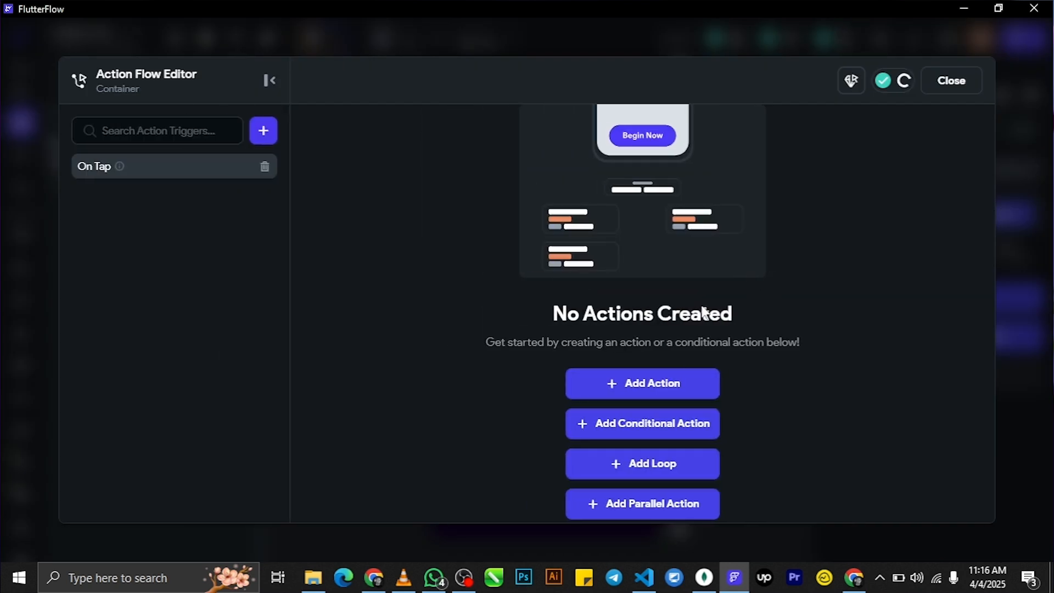
{"action": "left_click", "coordinate": [647, 383]}
{"action": "left_click", "coordinate": [858, 300]}
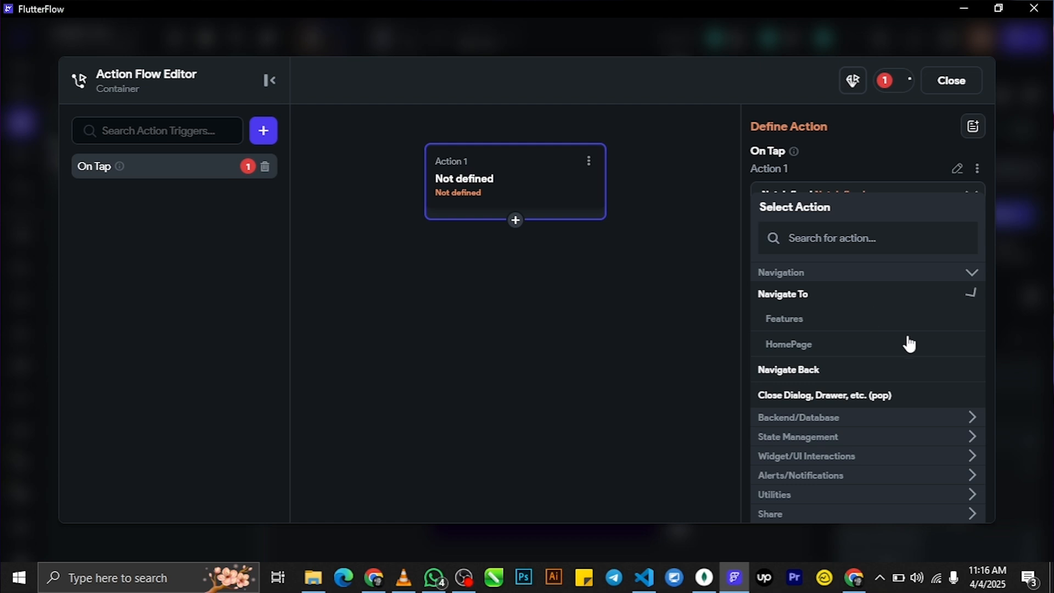
{"action": "left_click", "coordinate": [824, 346]}
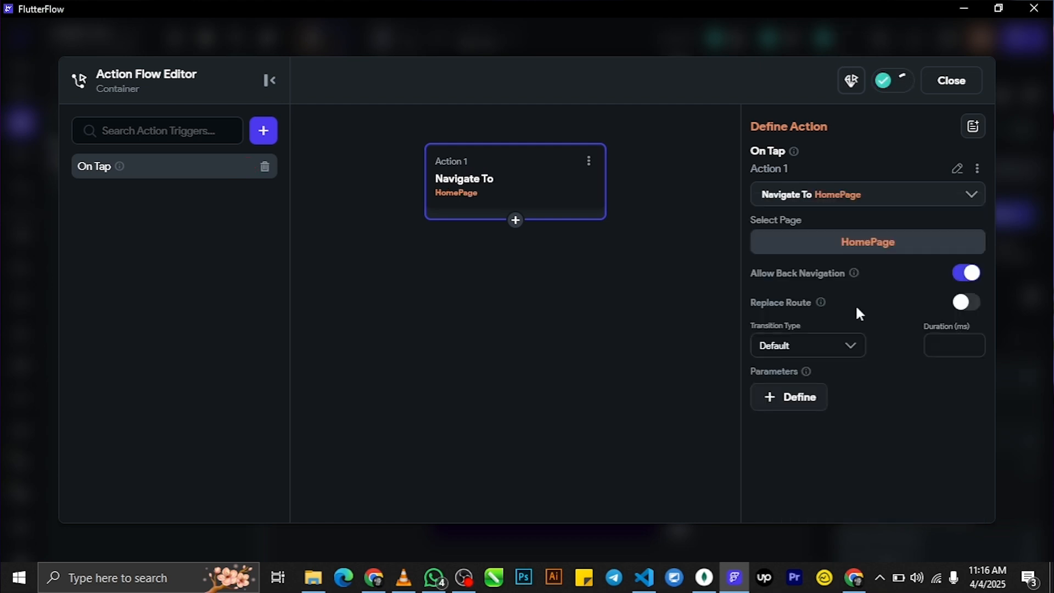
{"action": "left_click", "coordinate": [958, 89]}
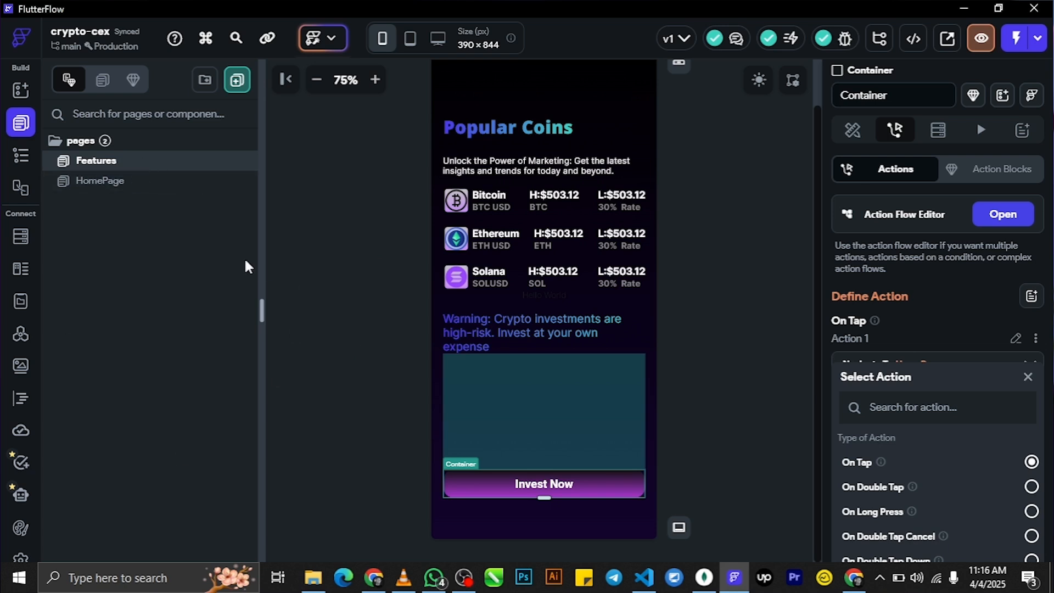
Step: Open the cexapi API call and look over its call name, method type and API URL
{"action": "left_click", "coordinate": [354, 305]}
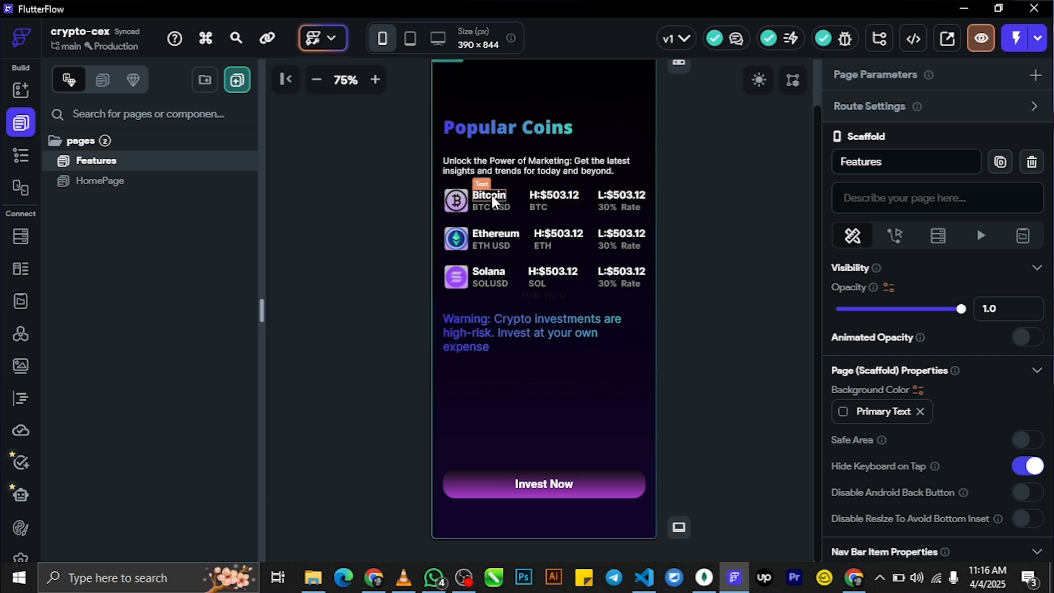
{"action": "left_click", "coordinate": [22, 335]}
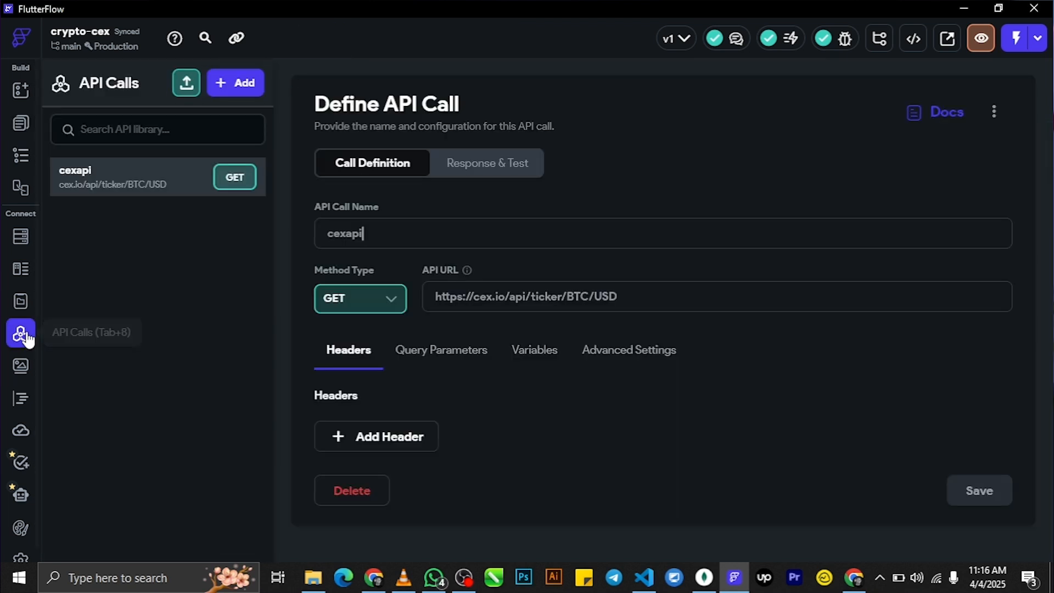
{"action": "triple_click", "coordinate": [542, 295]}
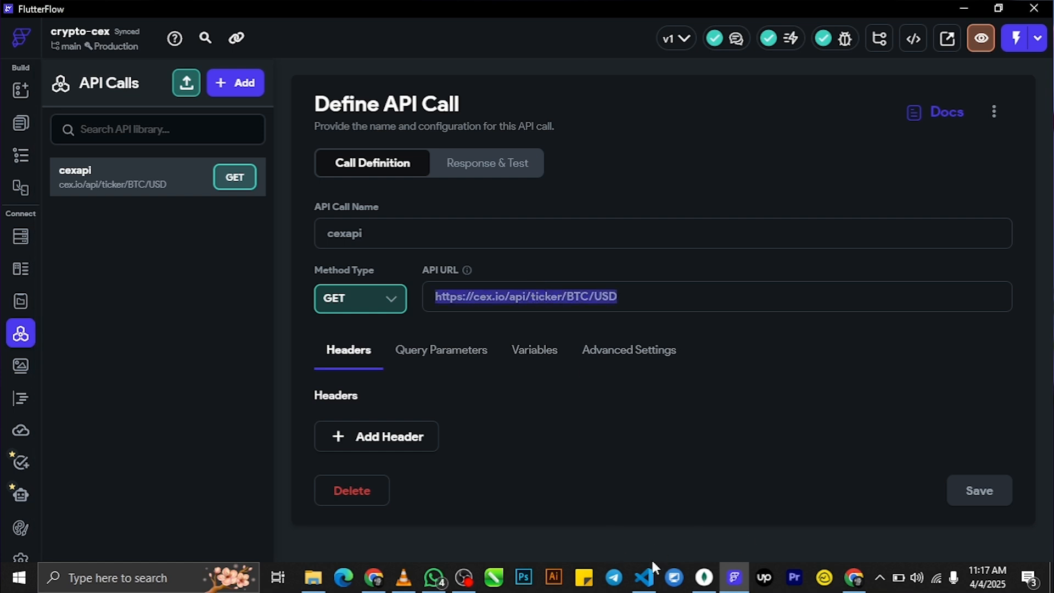
{"action": "left_click", "coordinate": [642, 297]}
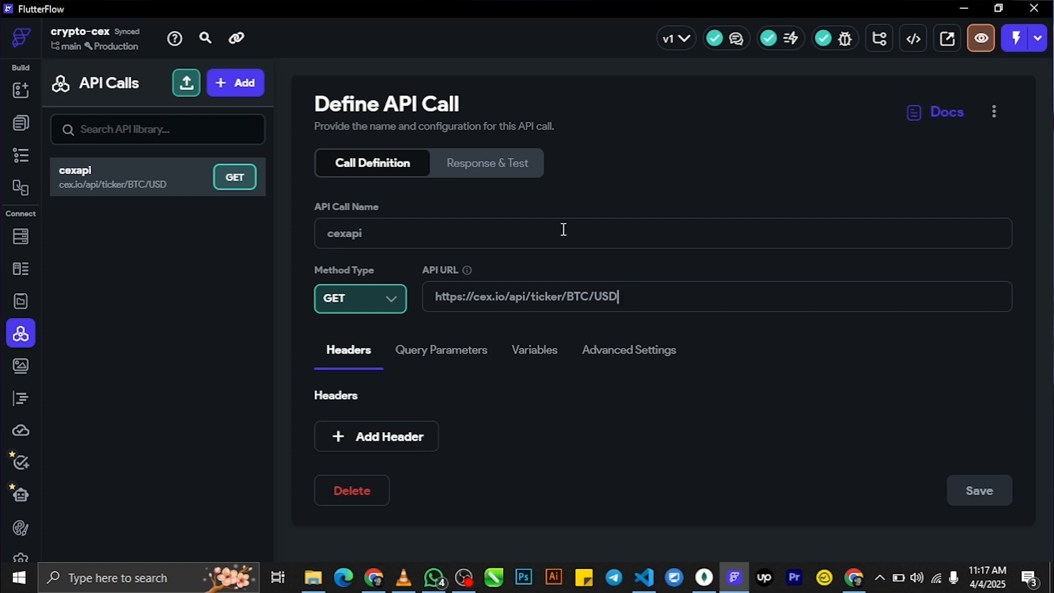
{"action": "left_click_drag", "start_coordinate": [392, 234], "coordinate": [269, 230]}
Step: Run a test of the cexapi API call from its response and test settings
{"action": "left_click", "coordinate": [478, 163]}
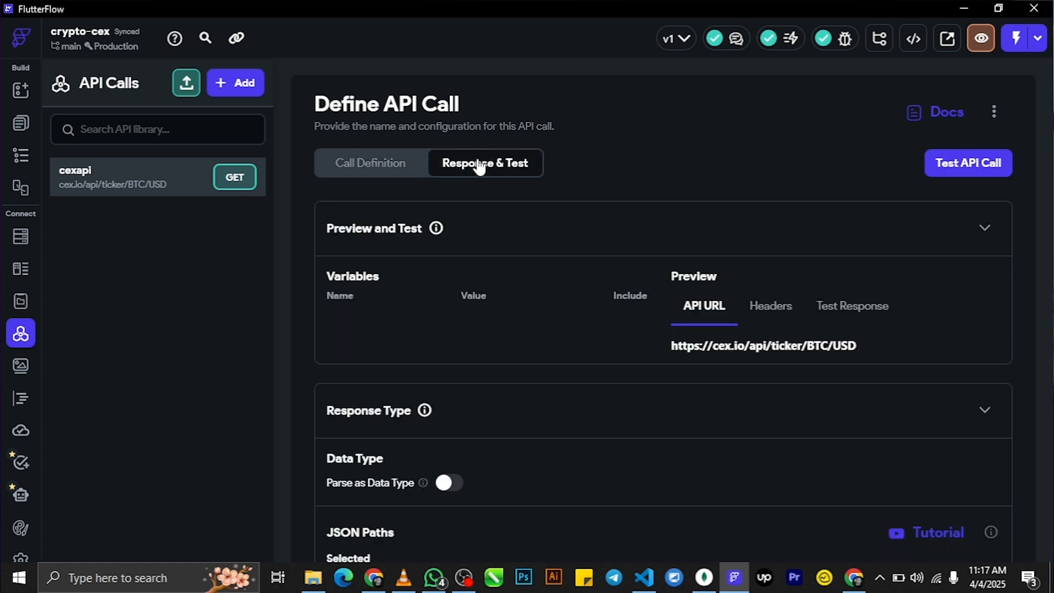
{"action": "scroll", "coordinate": [516, 210], "scroll_direction": "down", "scroll_amount": 5}
{"action": "scroll", "coordinate": [513, 213], "scroll_direction": "up", "scroll_amount": 5}
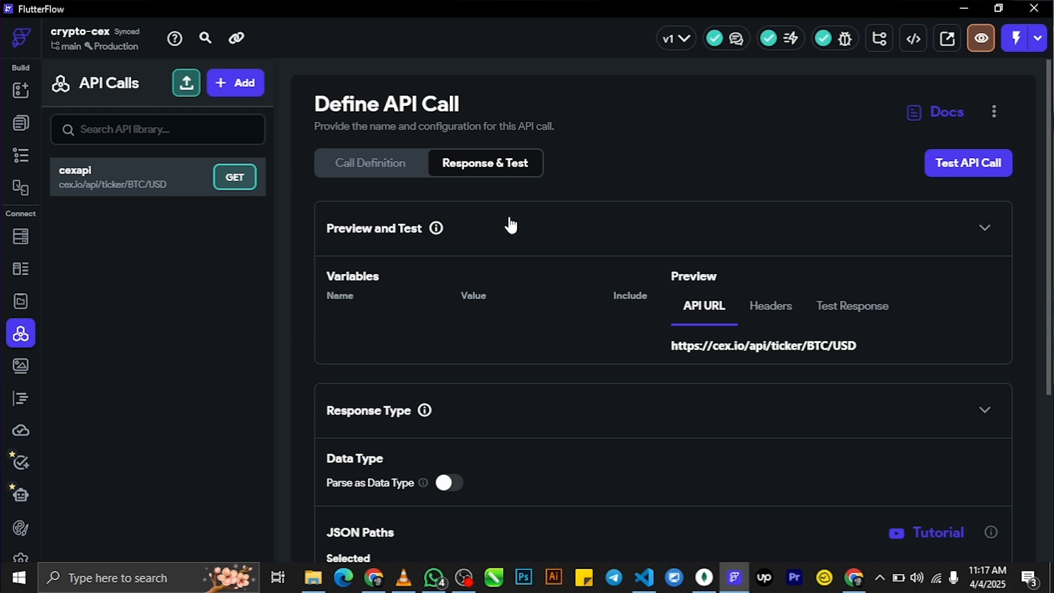
{"action": "left_click", "coordinate": [968, 170]}
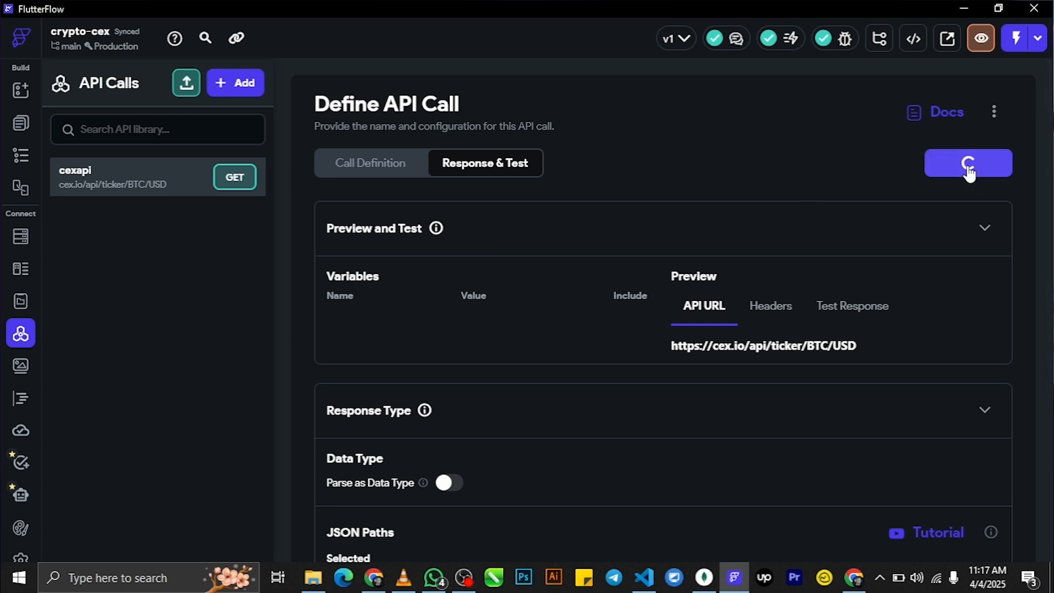
Step: Examine the low, high, priceChangePercentage and pair fields in the test response and the recommended JSON paths
{"action": "scroll", "coordinate": [753, 233], "scroll_direction": "down", "scroll_amount": 10}
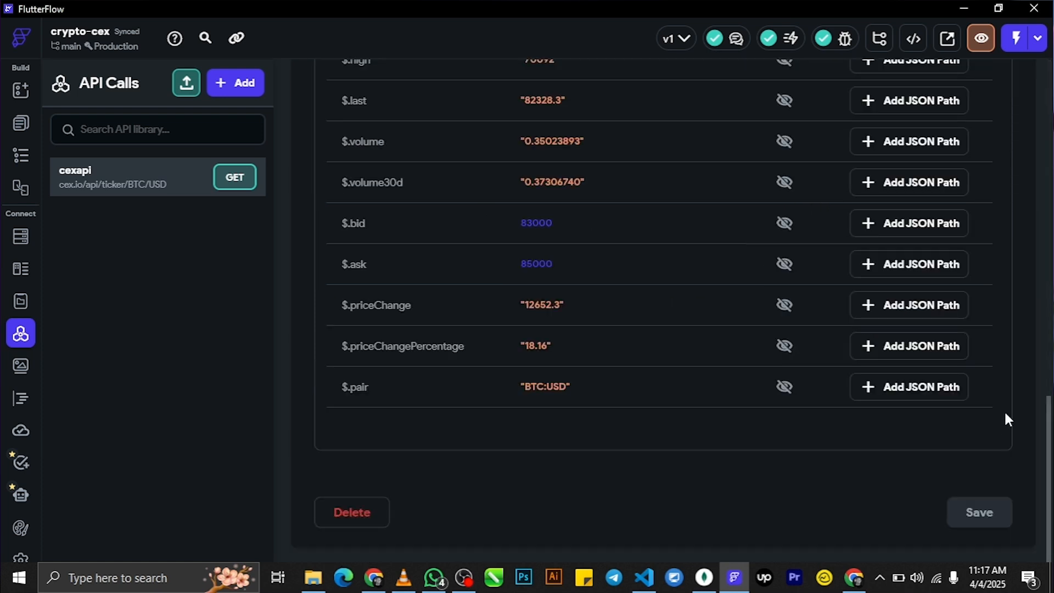
{"action": "scroll", "coordinate": [1005, 419], "scroll_direction": "up", "scroll_amount": 10}
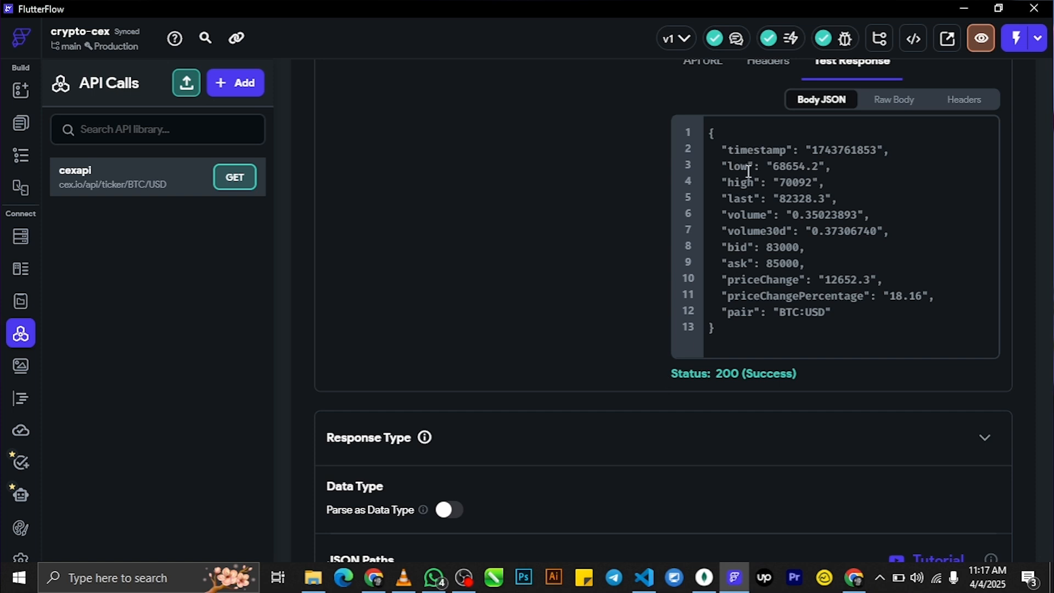
{"action": "left_click_drag", "start_coordinate": [721, 165], "coordinate": [754, 183]}
{"action": "left_click_drag", "start_coordinate": [728, 313], "coordinate": [843, 296]}
{"action": "scroll", "coordinate": [444, 236], "scroll_direction": "down", "scroll_amount": 10}
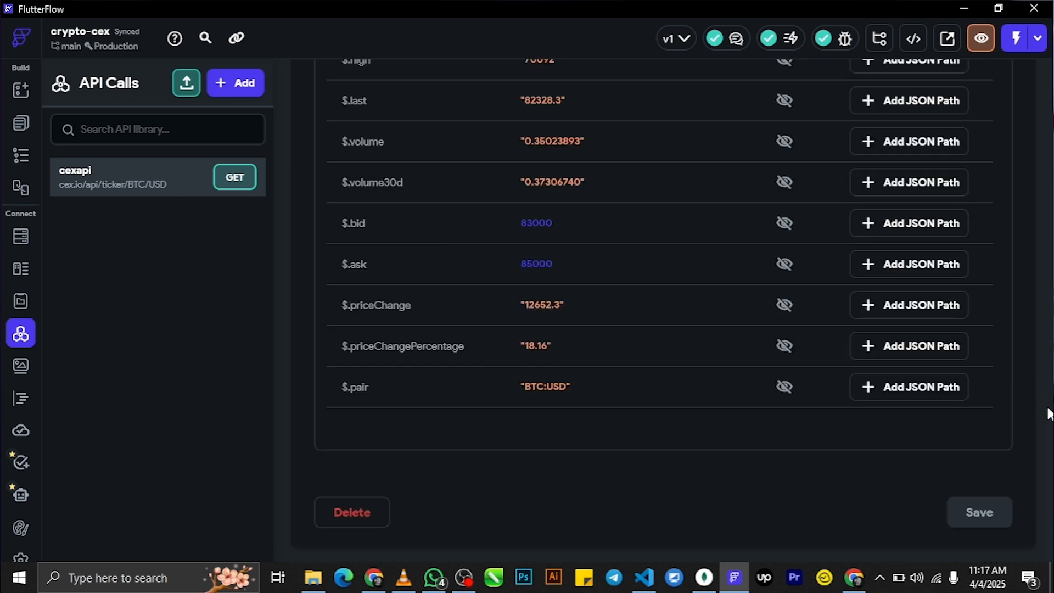
{"action": "scroll", "coordinate": [828, 360], "scroll_direction": "up", "scroll_amount": 5}
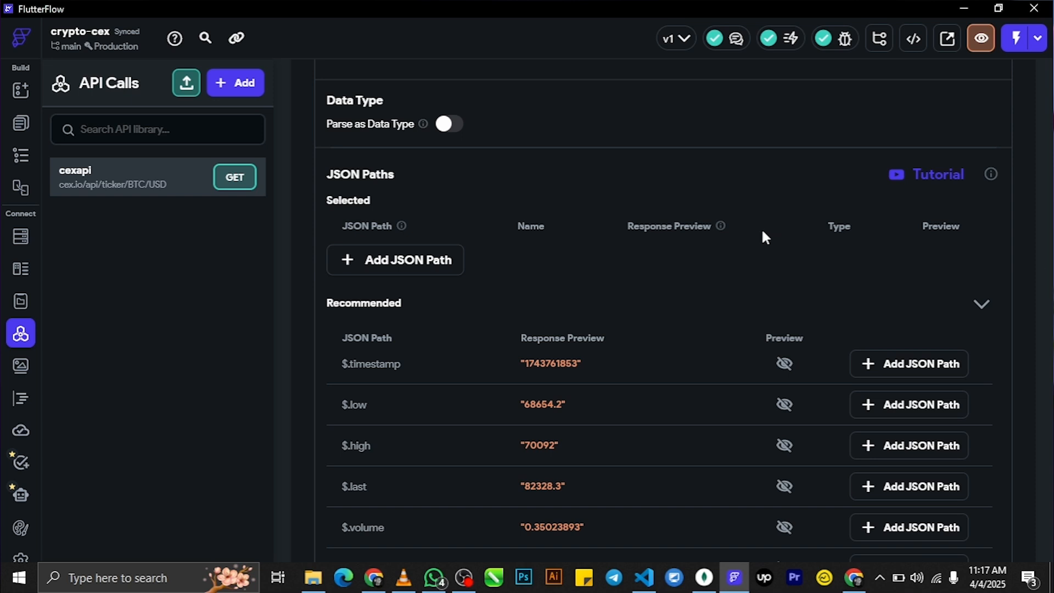
{"action": "scroll", "coordinate": [754, 236], "scroll_direction": "down", "scroll_amount": 5}
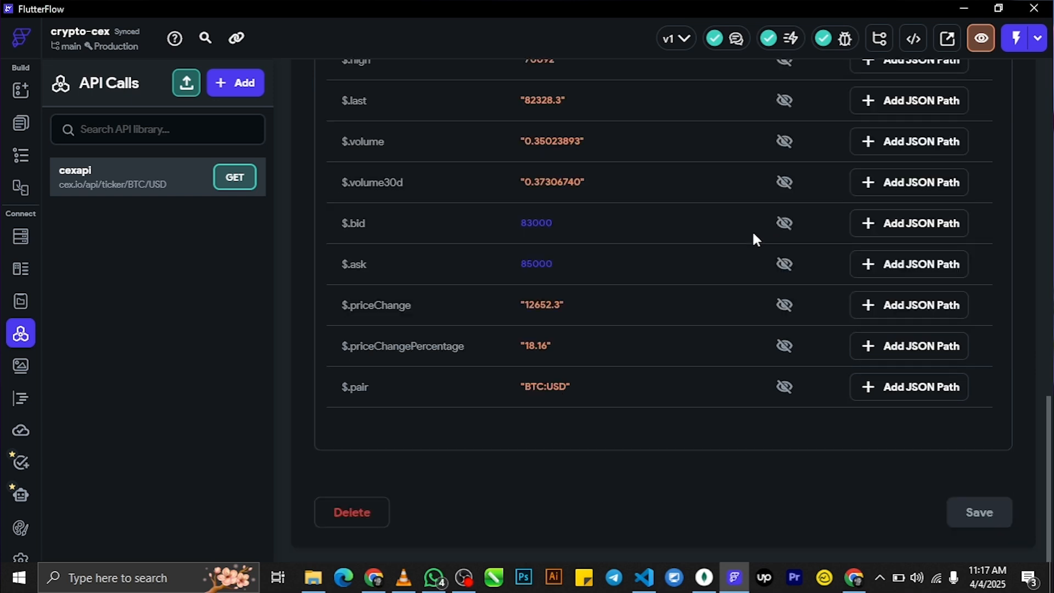
Step: Add the recommended JSON paths $.pair, $.priceChangePercentage, $.high and $.low to the cexapi call
{"action": "left_click", "coordinate": [911, 387]}
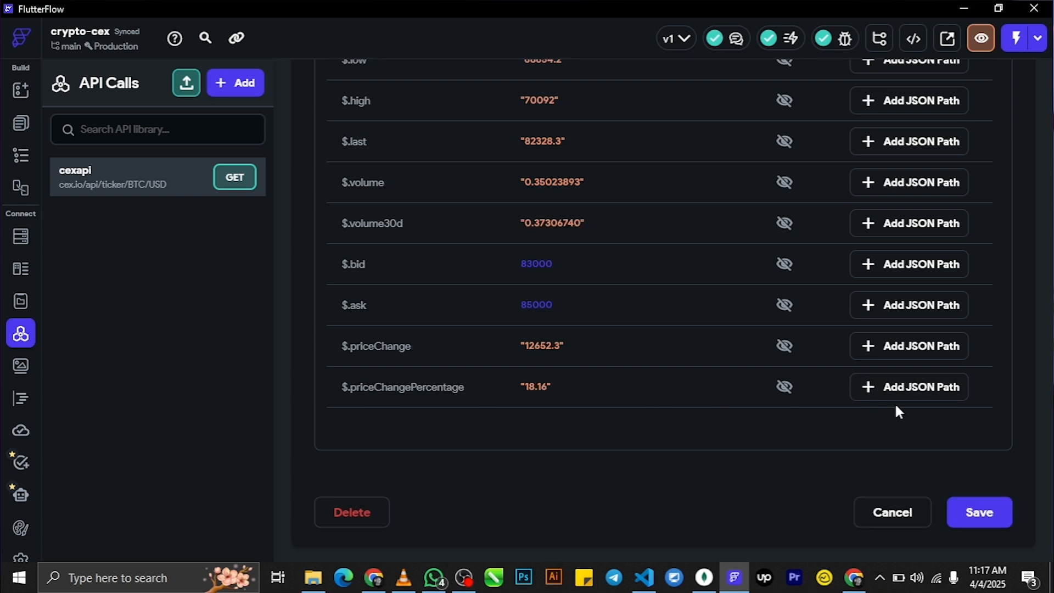
{"action": "left_click", "coordinate": [915, 391]}
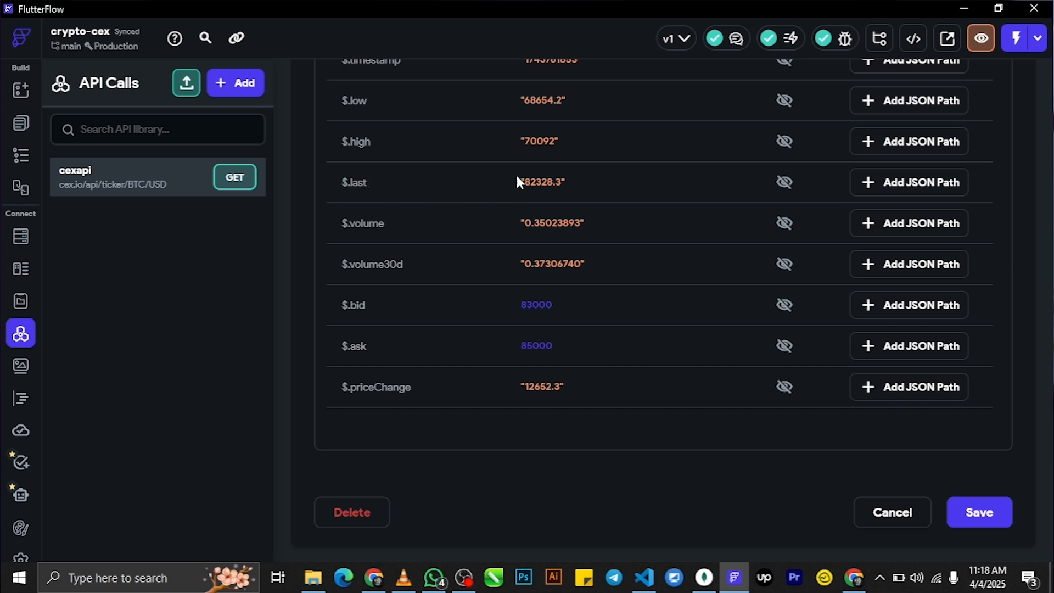
{"action": "left_click", "coordinate": [914, 150]}
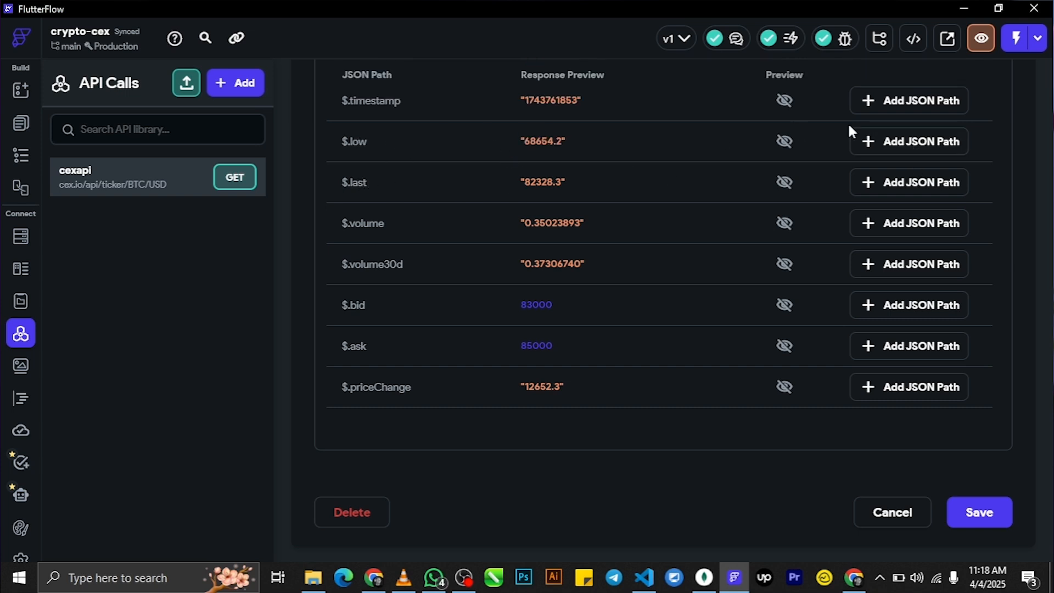
{"action": "left_click", "coordinate": [913, 144]}
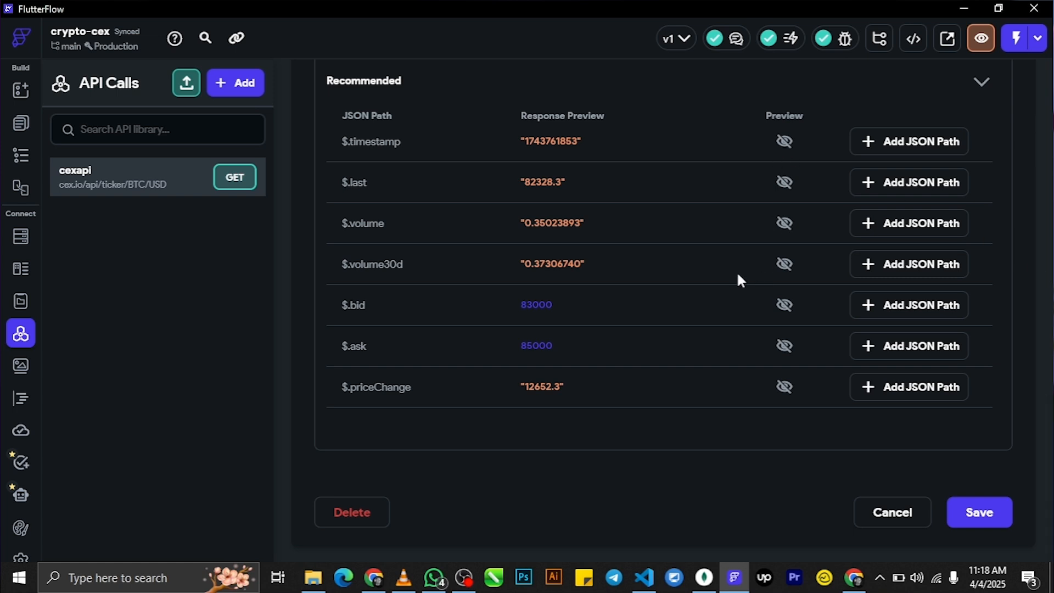
Step: Name the $.pair JSON path "pair" and the $.priceChangePercentage path "percentagerate"
{"action": "scroll", "coordinate": [707, 281], "scroll_direction": "up", "scroll_amount": 10}
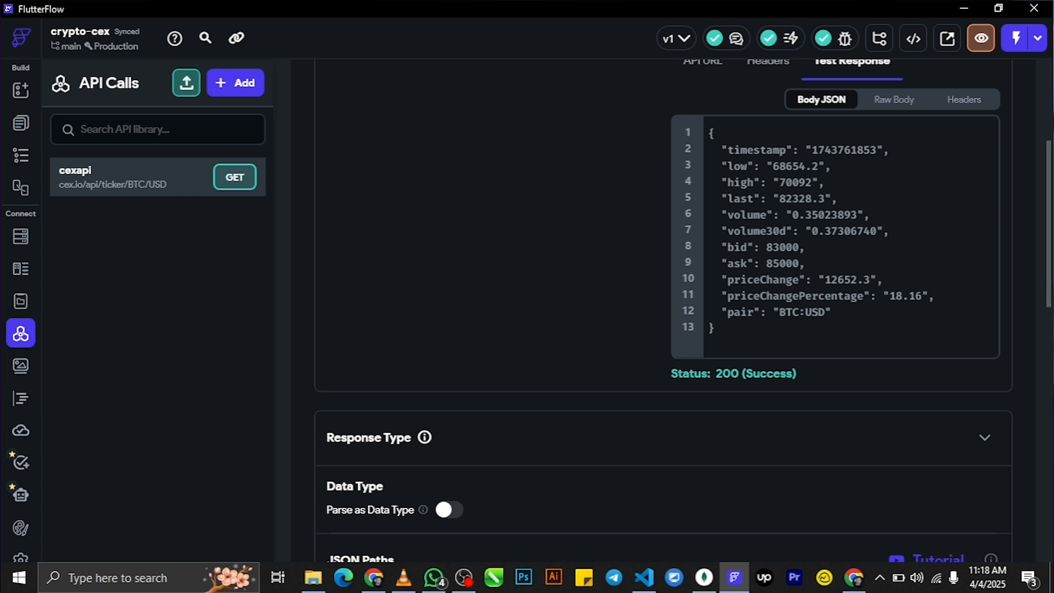
{"action": "scroll", "coordinate": [1020, 223], "scroll_direction": "down", "scroll_amount": 10}
{"action": "scroll", "coordinate": [1020, 223], "scroll_direction": "up", "scroll_amount": 5}
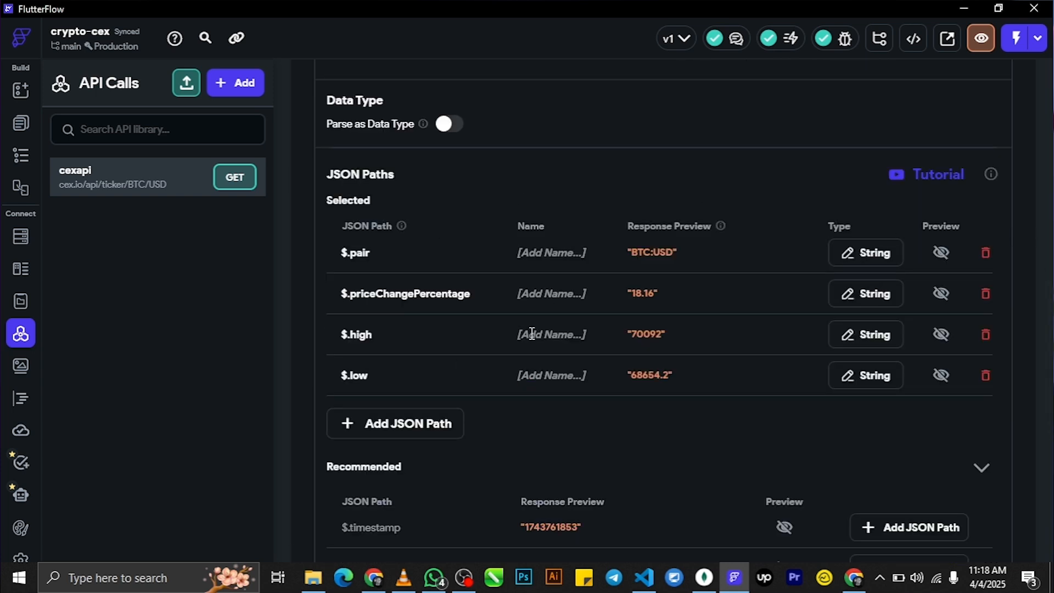
{"action": "left_click", "coordinate": [552, 252]}
{"action": "type", "text": "pair"}
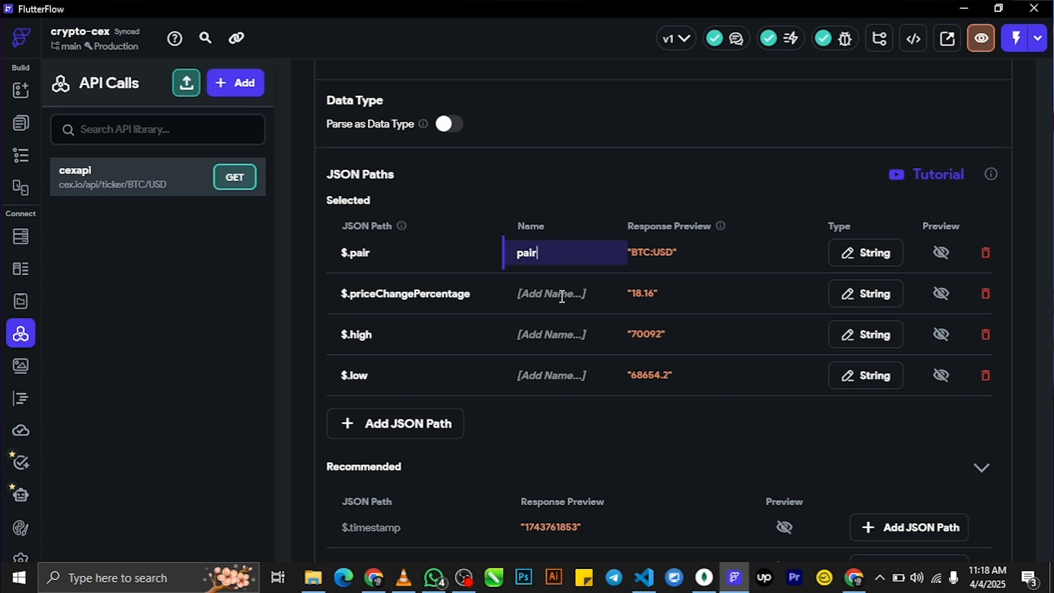
{"action": "left_click", "coordinate": [562, 297]}
{"action": "type", "text": "perc"}
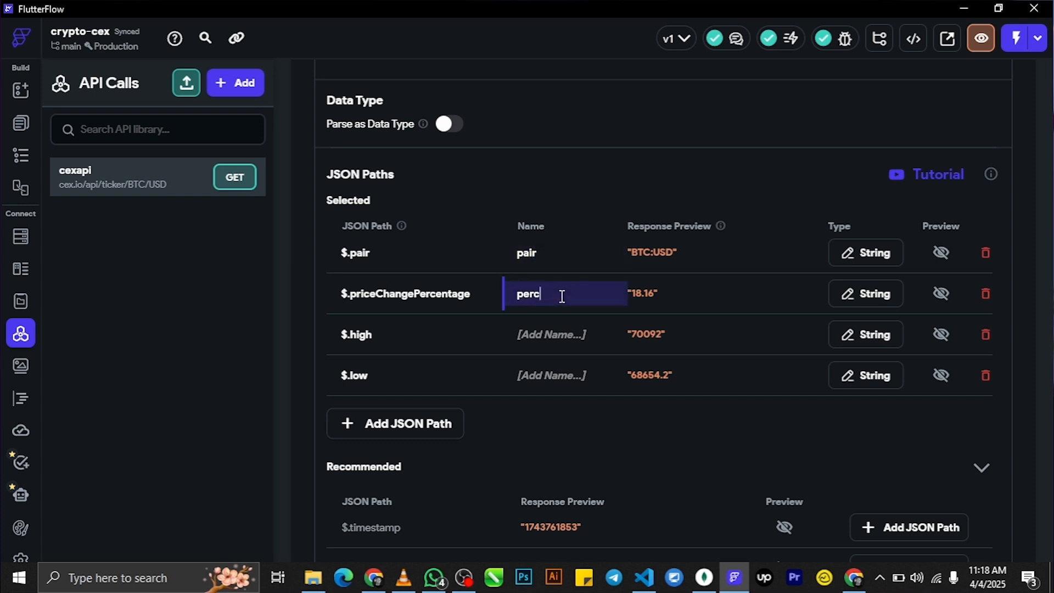
{"action": "type", "text": "entagerate"}
Step: Name the $.high JSON path "high" and the $.low path "low", and save the API call
{"action": "left_click", "coordinate": [532, 331]}
{"action": "type", "text": "hi"}
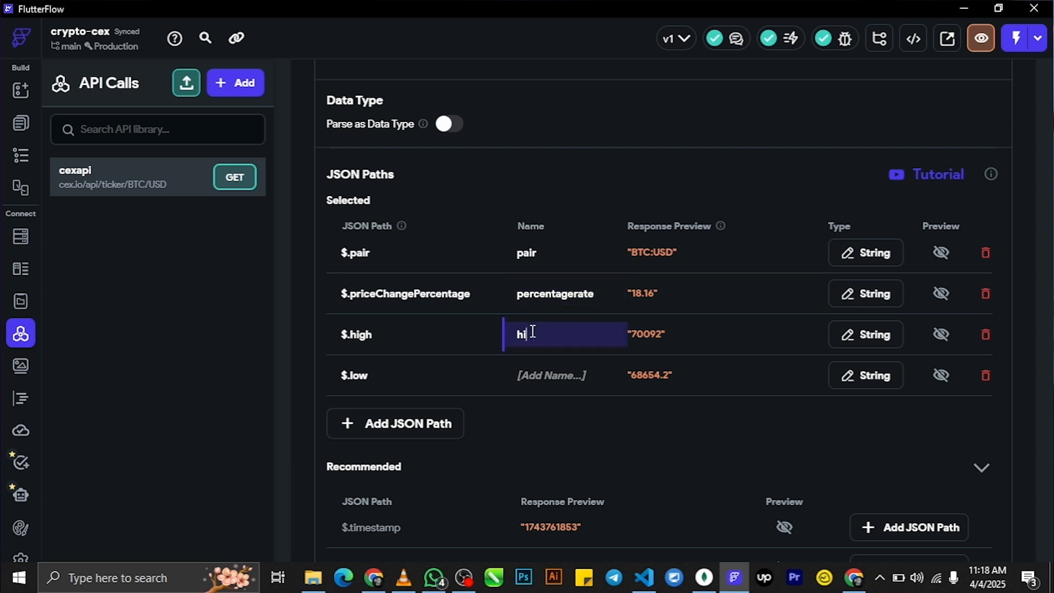
{"action": "type", "text": "gh"}
{"action": "left_click", "coordinate": [568, 379]}
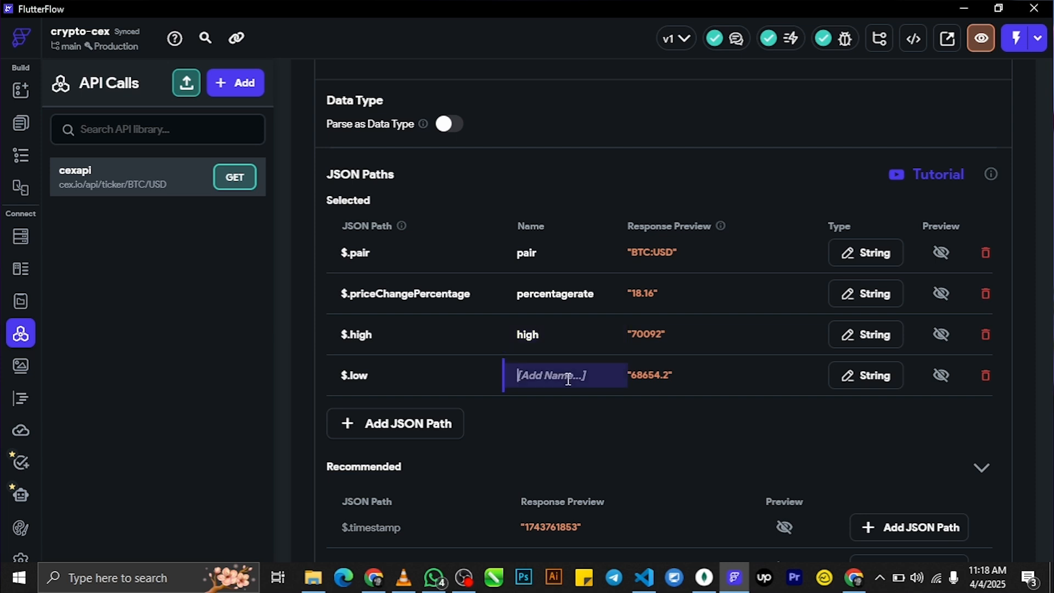
{"action": "type", "text": "low"}
{"action": "left_click", "coordinate": [606, 455]}
{"action": "scroll", "coordinate": [712, 419], "scroll_direction": "down", "scroll_amount": 7}
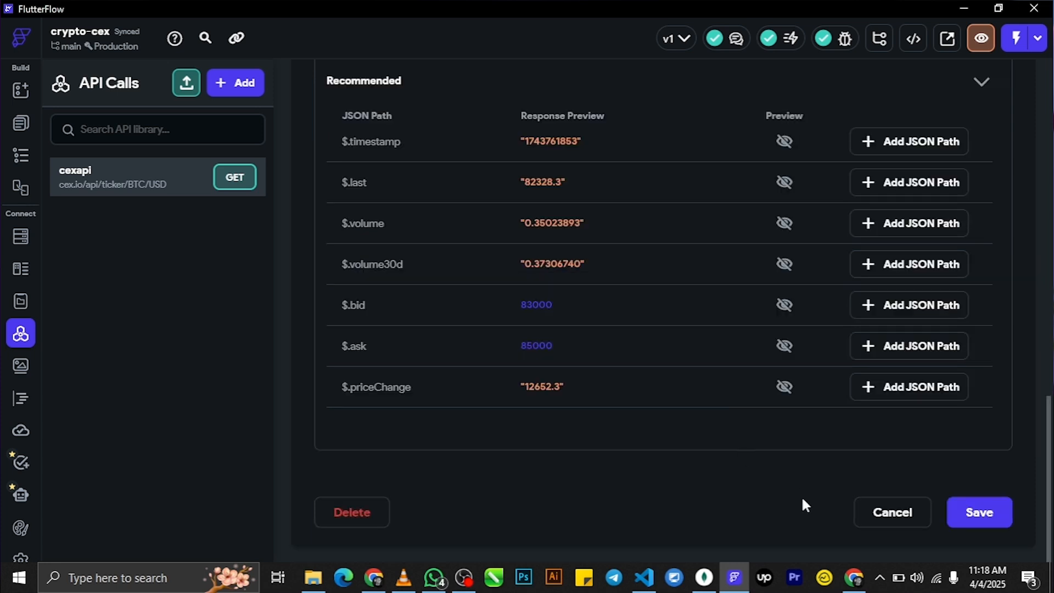
{"action": "left_click", "coordinate": [972, 511]}
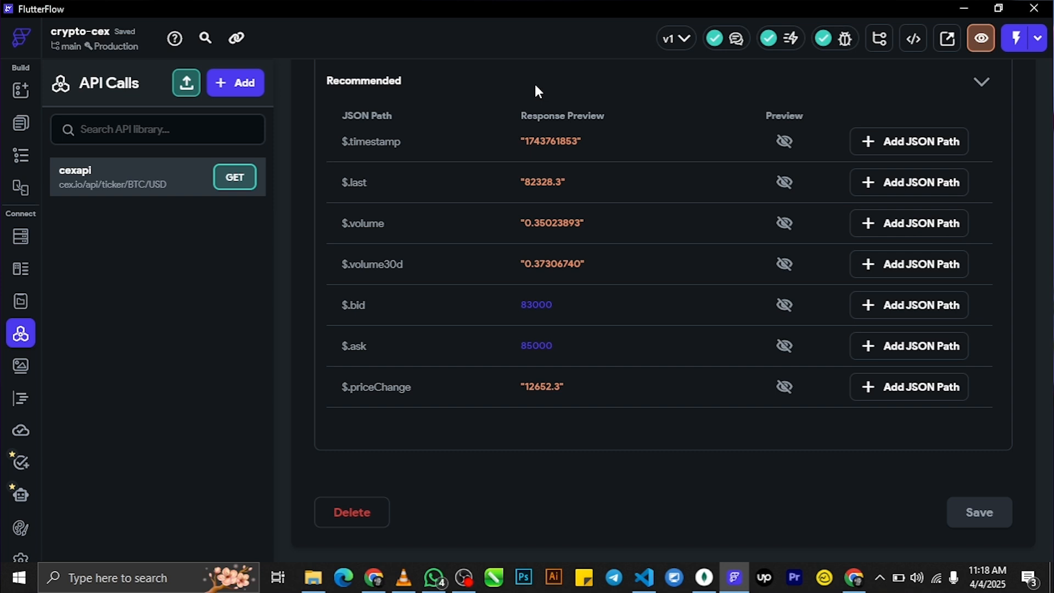
Step: Return to the Features page, launch the app in Test Mode, and switch back to the FlutterFlow builder while it loads
{"action": "left_click", "coordinate": [17, 125]}
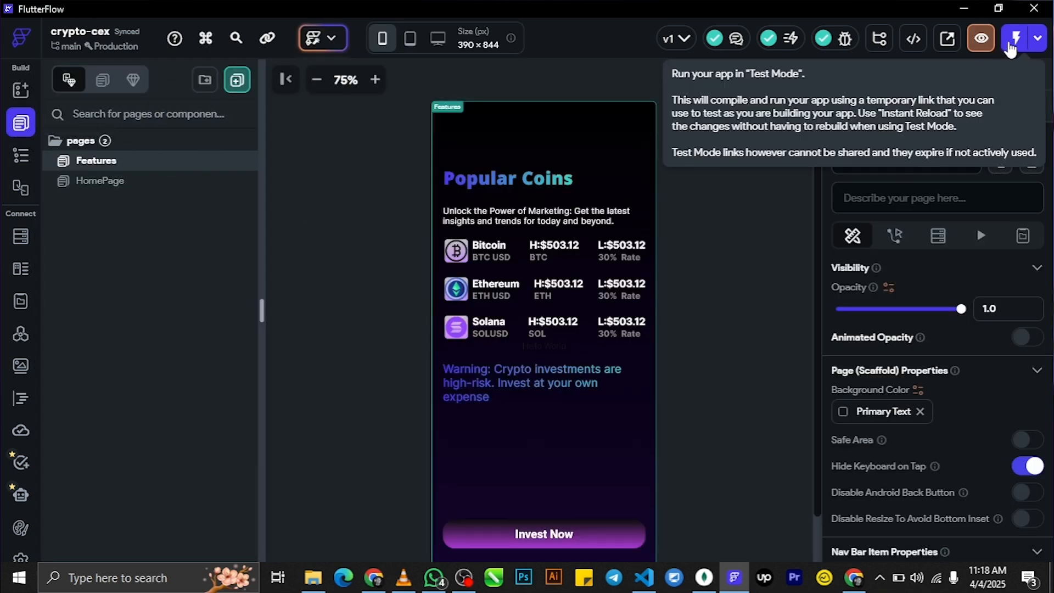
{"action": "left_click", "coordinate": [1017, 40]}
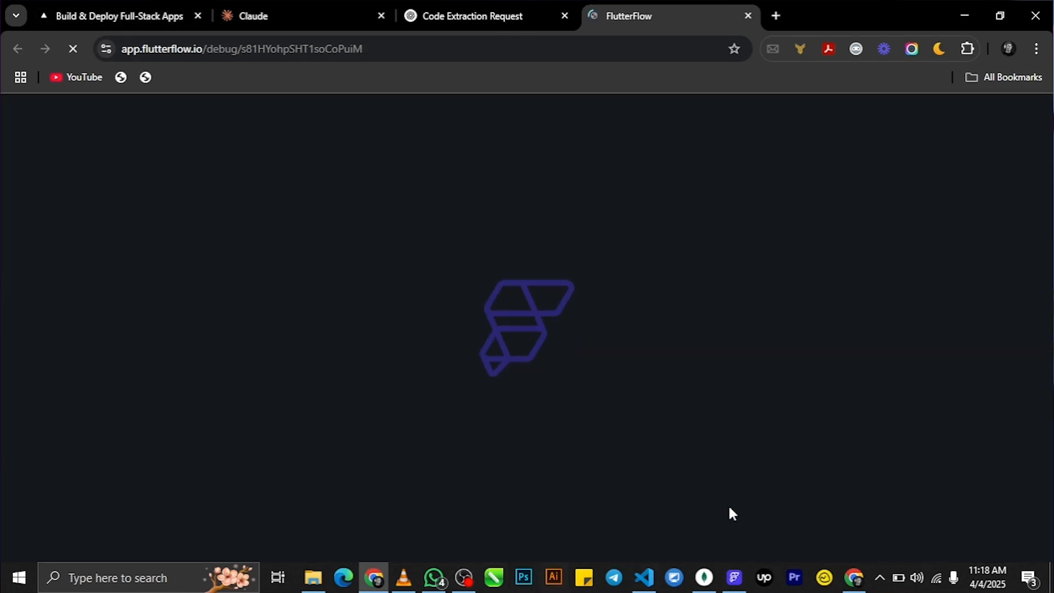
{"action": "left_click", "coordinate": [734, 577]}
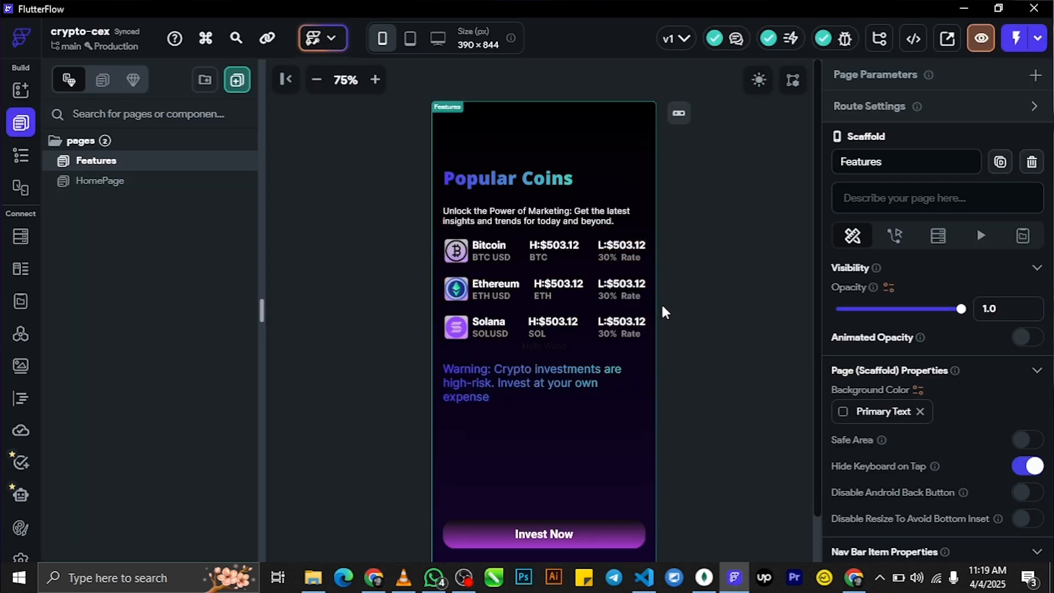
Step: Try to add an API Call backend query using cexapi to the Bitcoin row, open the call for editing, and return to the Features page
{"action": "left_click", "coordinate": [564, 262]}
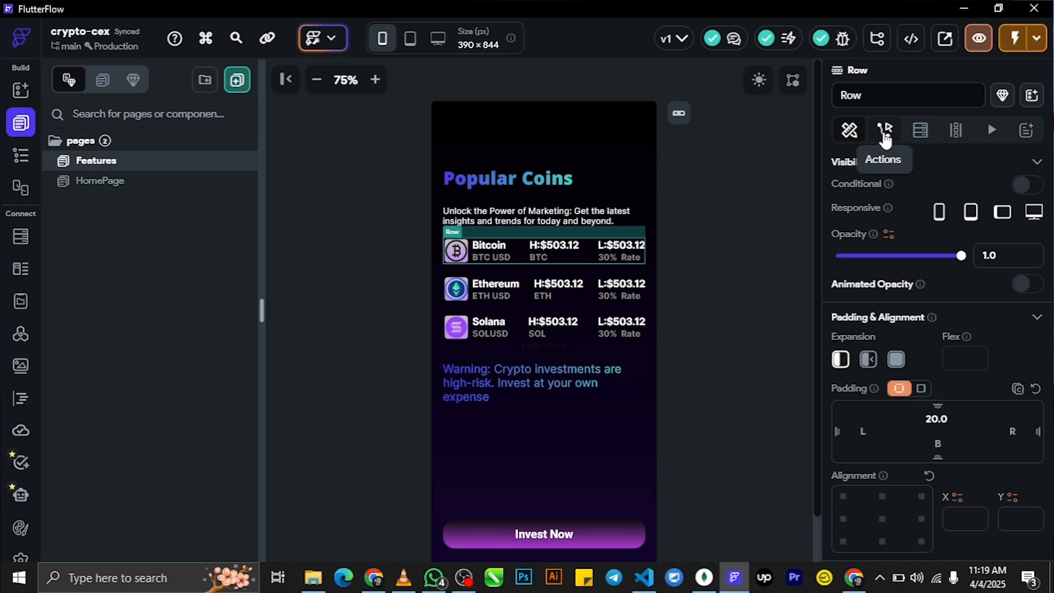
{"action": "left_click", "coordinate": [925, 137]}
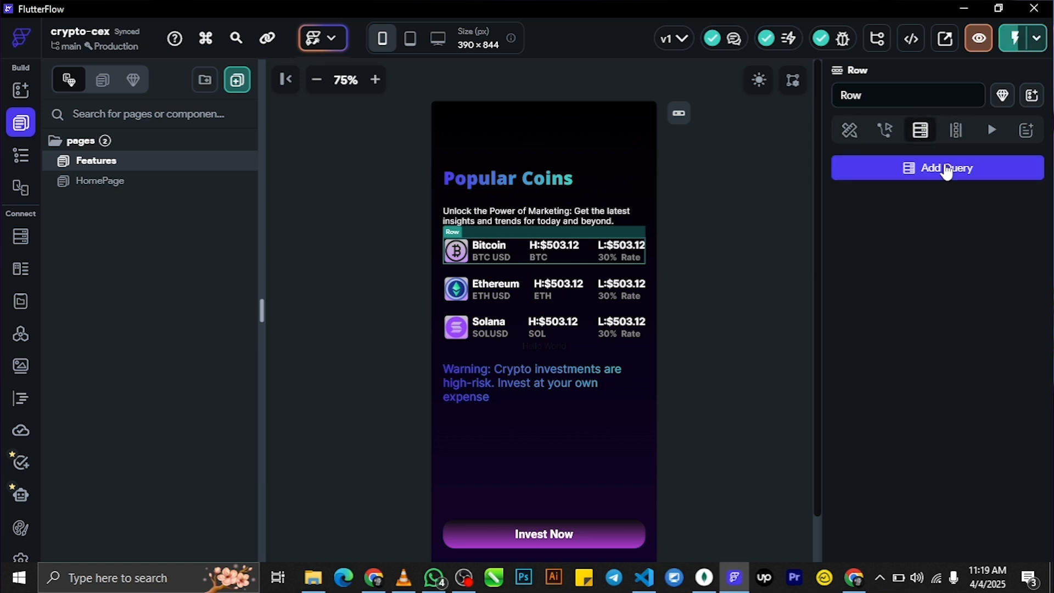
{"action": "left_click", "coordinate": [948, 168]}
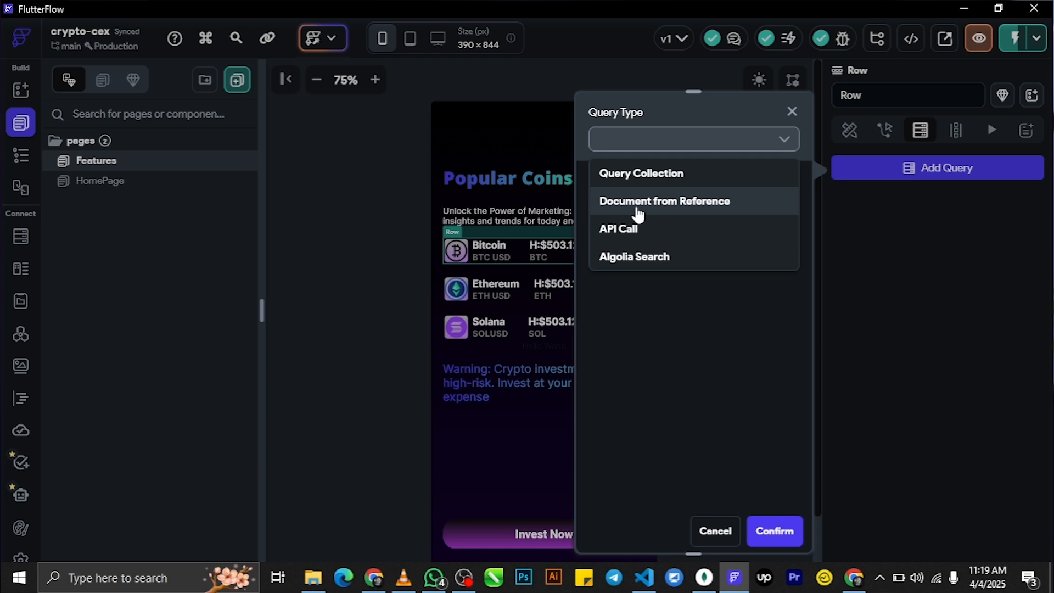
{"action": "left_click", "coordinate": [642, 230]}
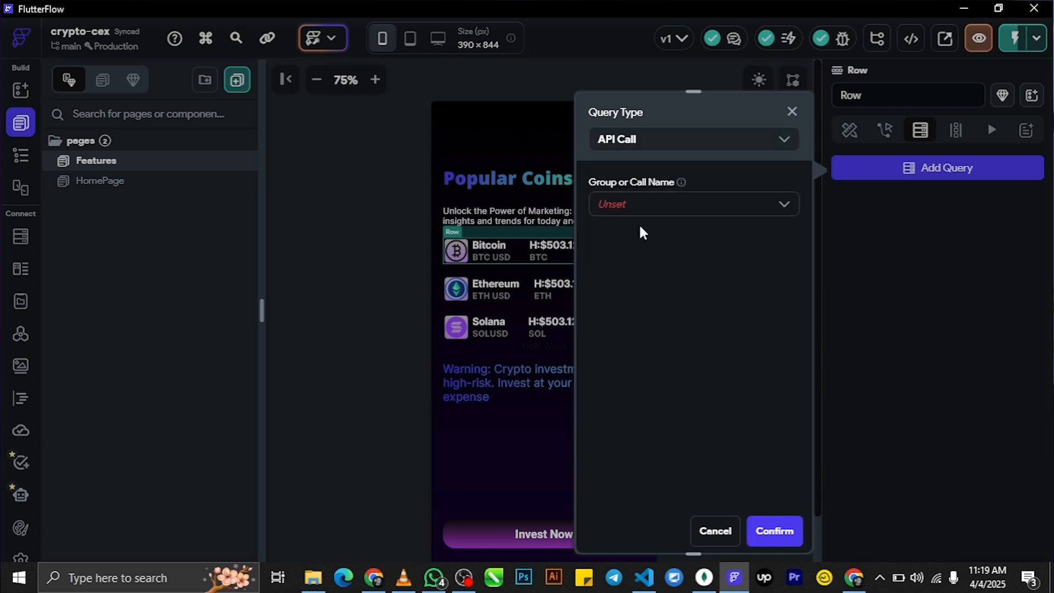
{"action": "left_click", "coordinate": [656, 205]}
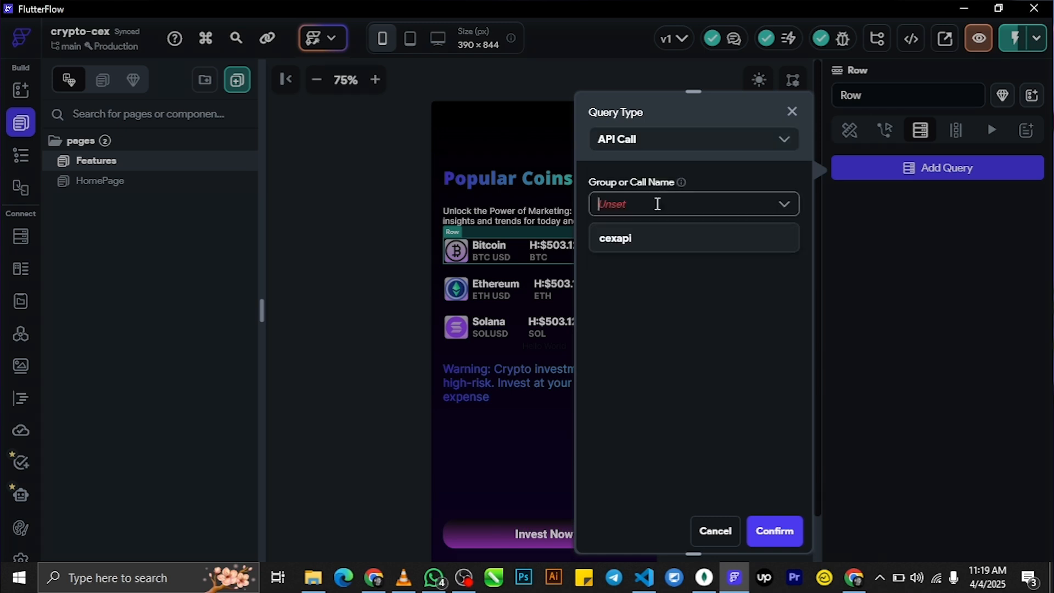
{"action": "left_click", "coordinate": [659, 242]}
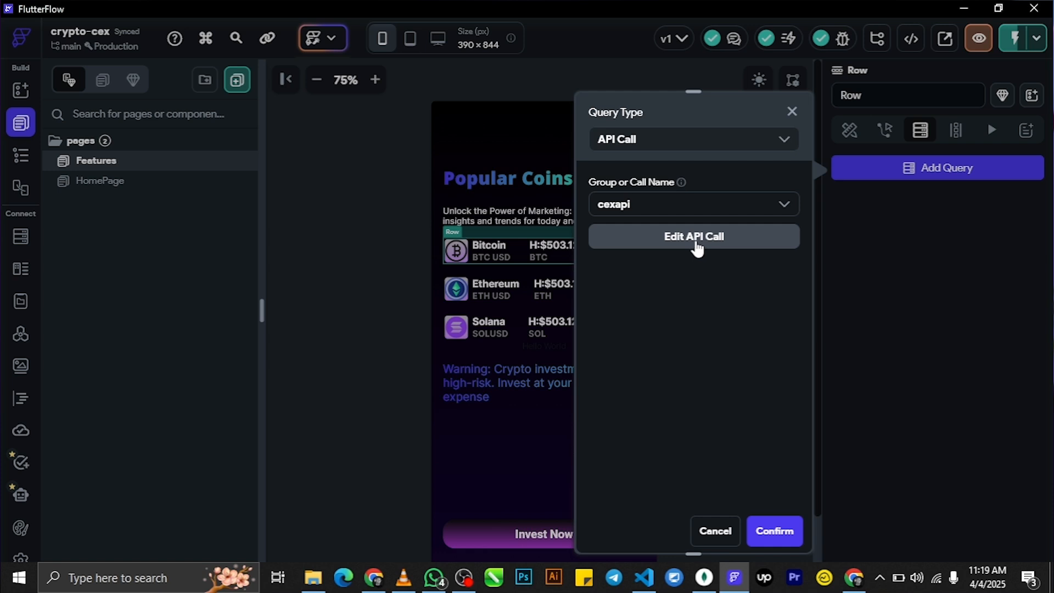
{"action": "left_click", "coordinate": [698, 252]}
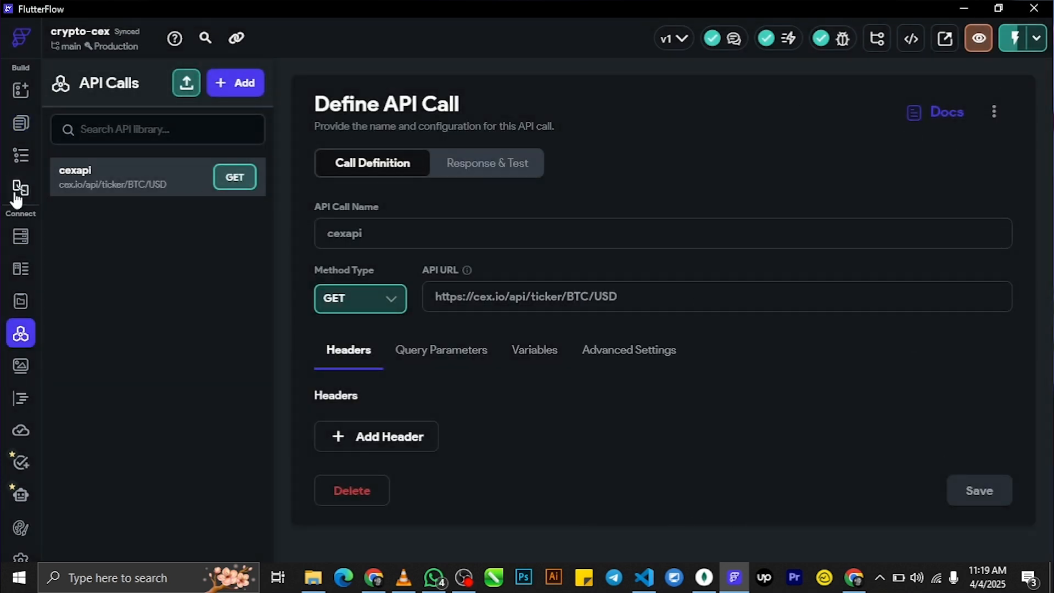
{"action": "left_click", "coordinate": [20, 125]}
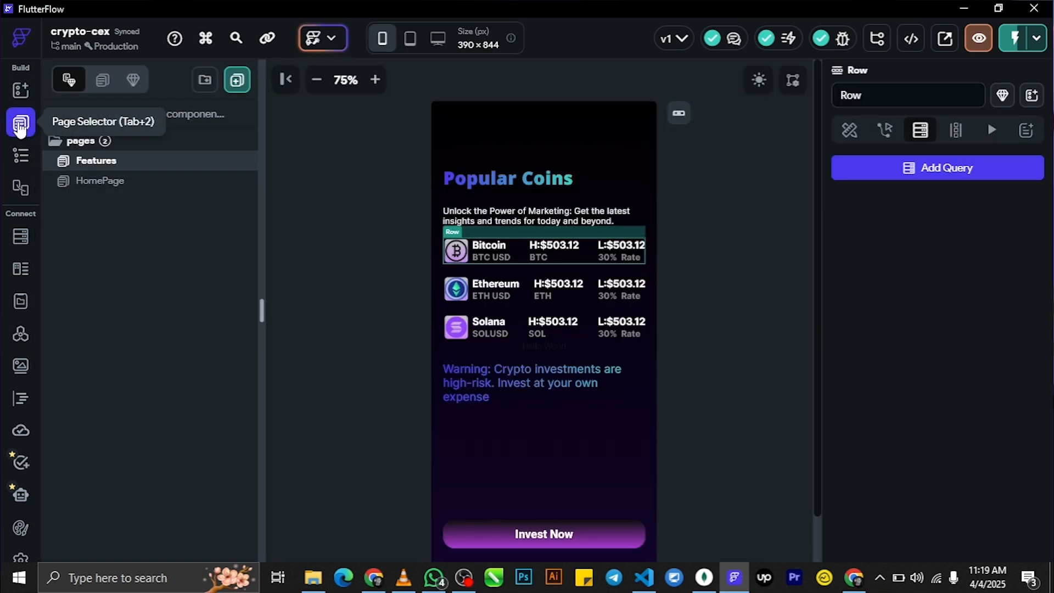
Step: Add an API Call backend query using cexapi to the Bitcoin row and confirm it
{"action": "left_click", "coordinate": [961, 170]}
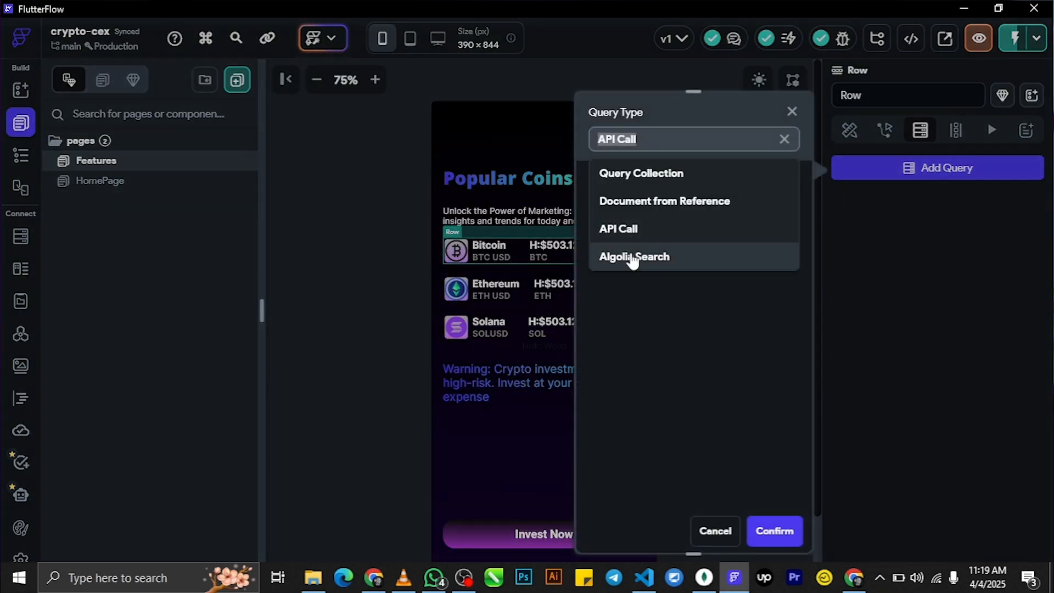
{"action": "left_click", "coordinate": [659, 230]}
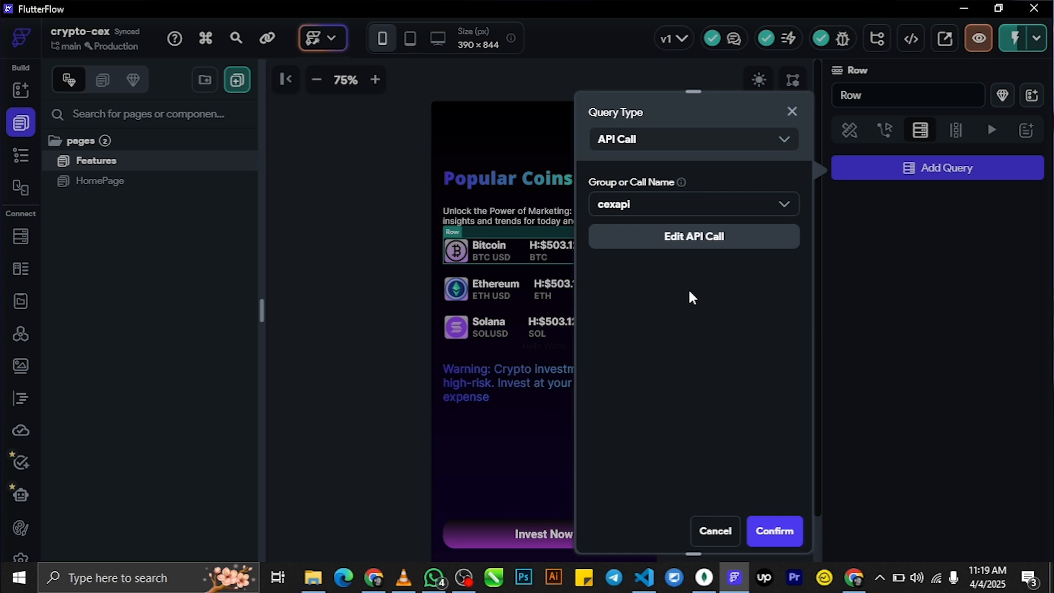
{"action": "left_click", "coordinate": [787, 533]}
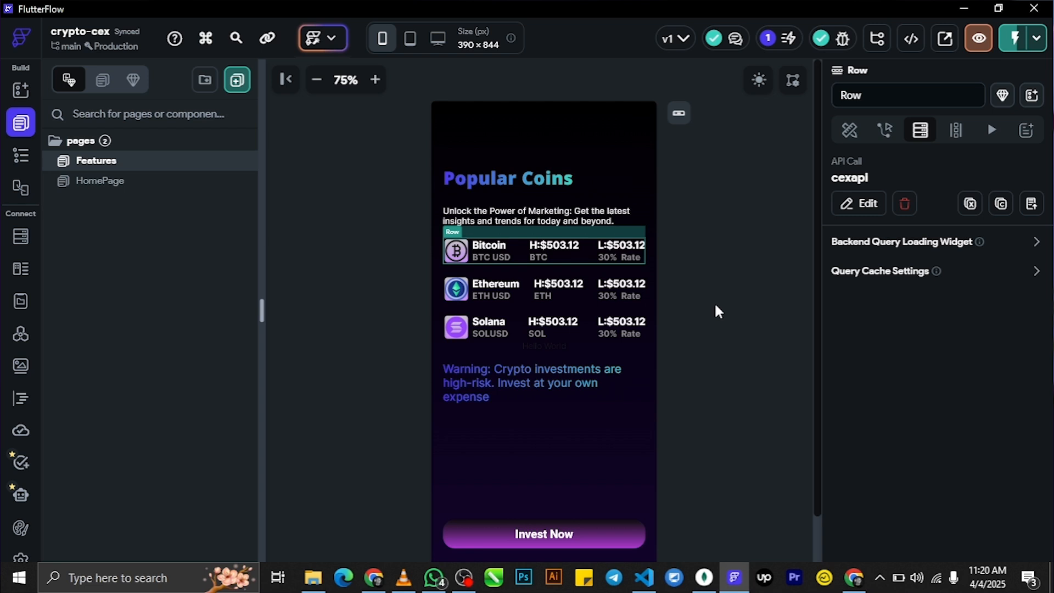
{"action": "left_click", "coordinate": [623, 260]}
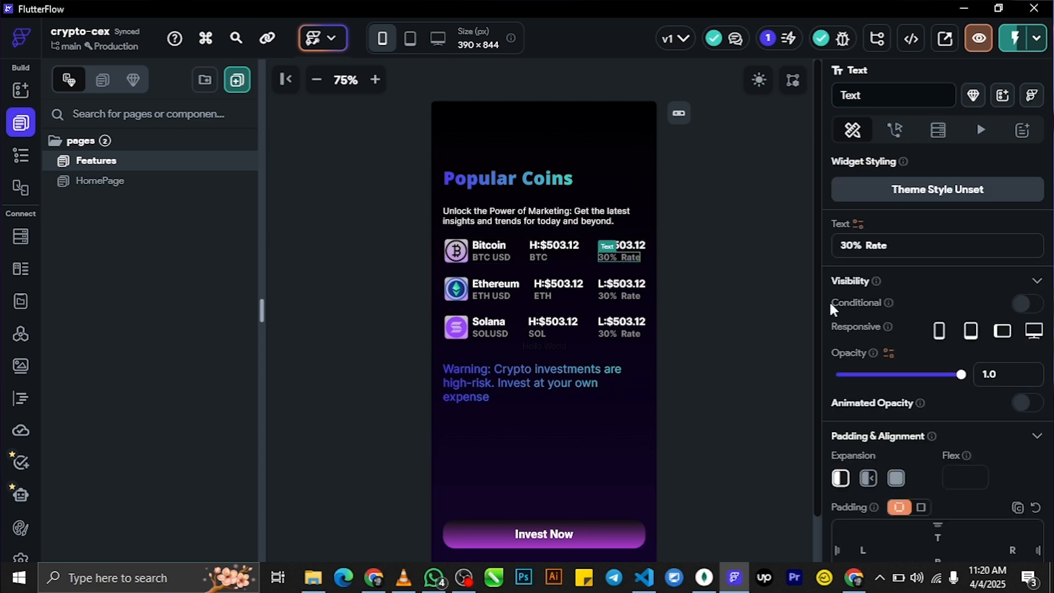
{"action": "left_click", "coordinate": [858, 225]}
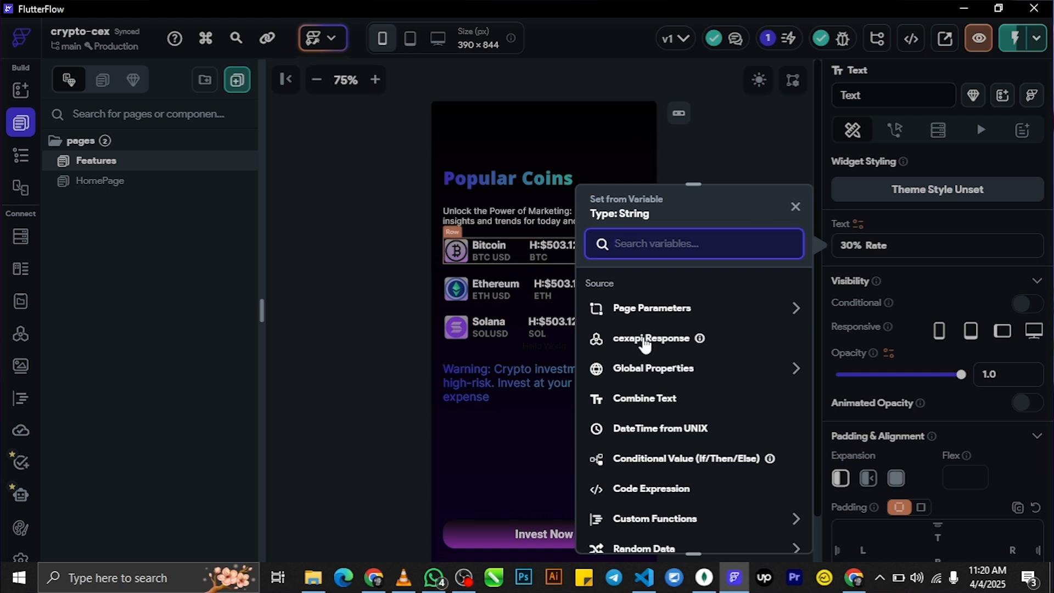
{"action": "left_click", "coordinate": [646, 338]}
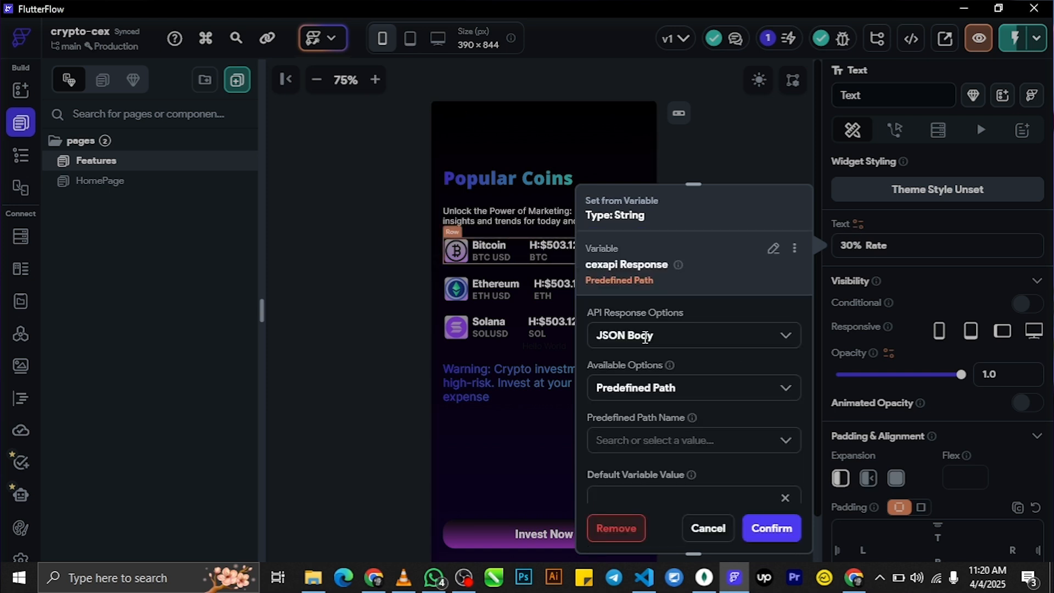
{"action": "scroll", "coordinate": [789, 481], "scroll_direction": "down", "scroll_amount": 2}
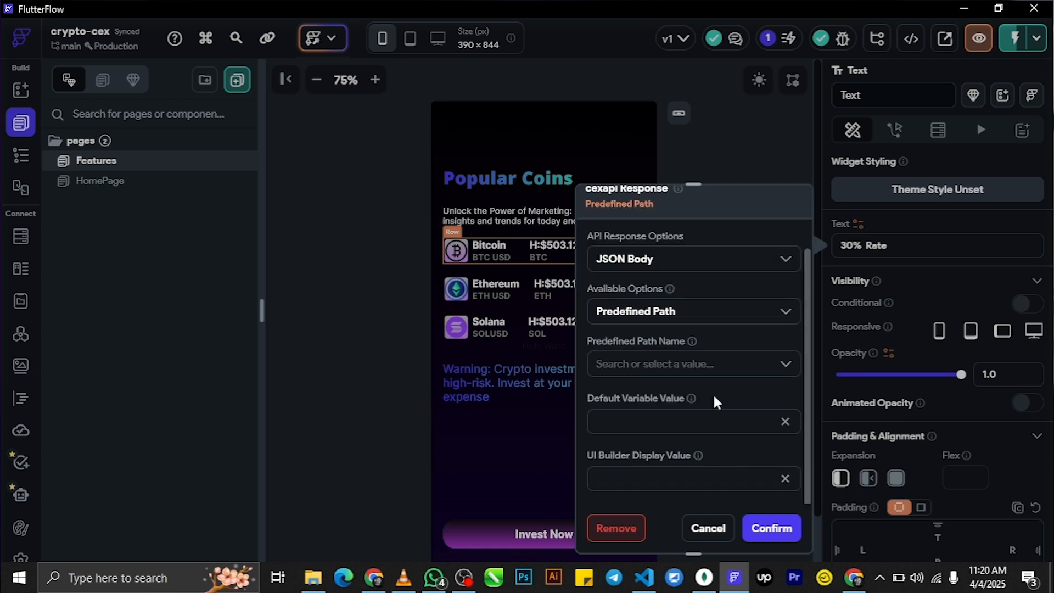
{"action": "left_click", "coordinate": [732, 361]}
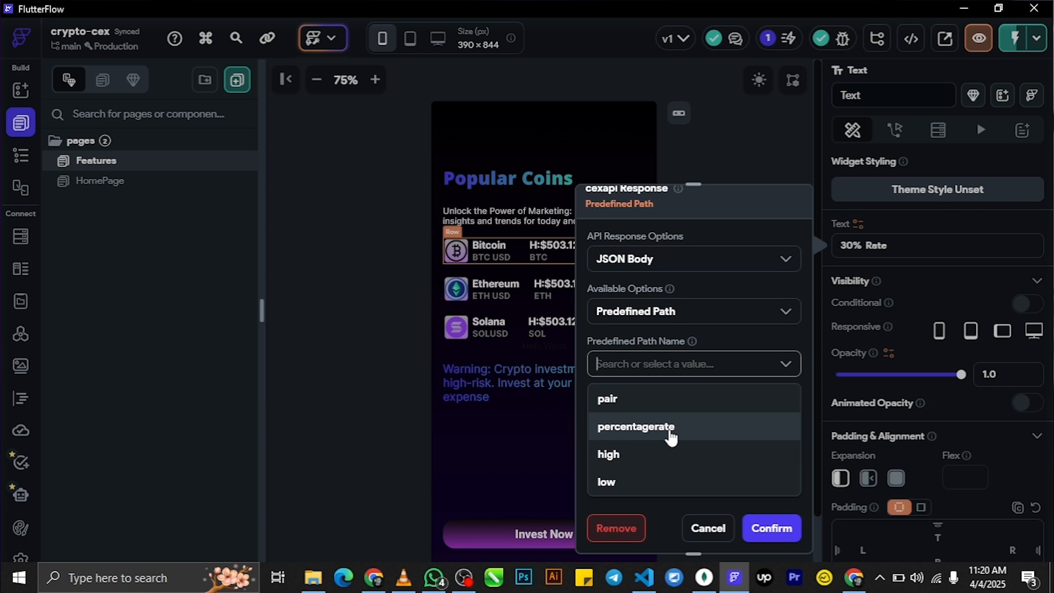
{"action": "left_click", "coordinate": [671, 436]}
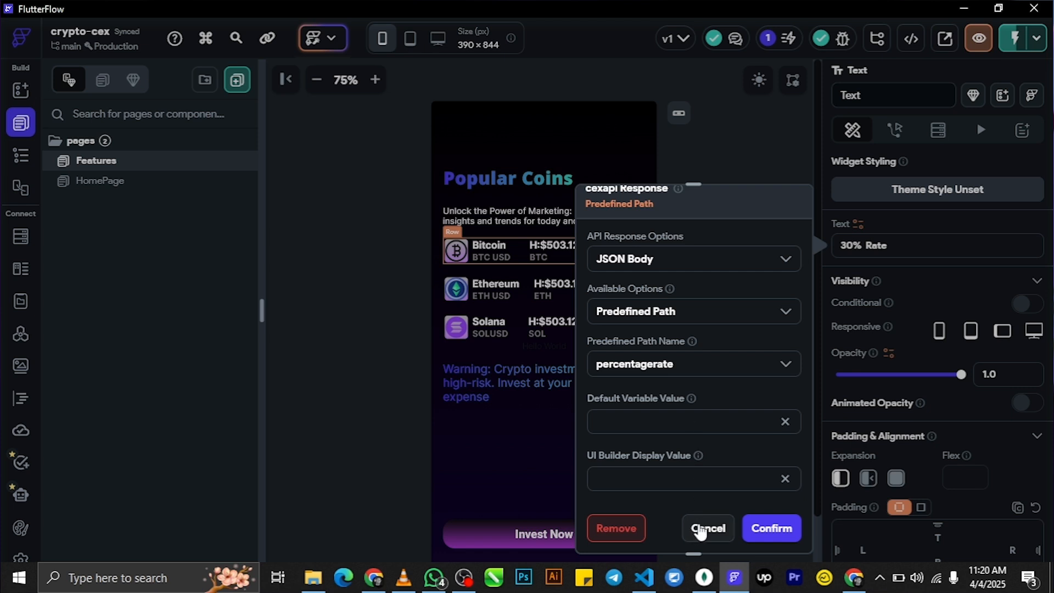
{"action": "left_click", "coordinate": [707, 528]}
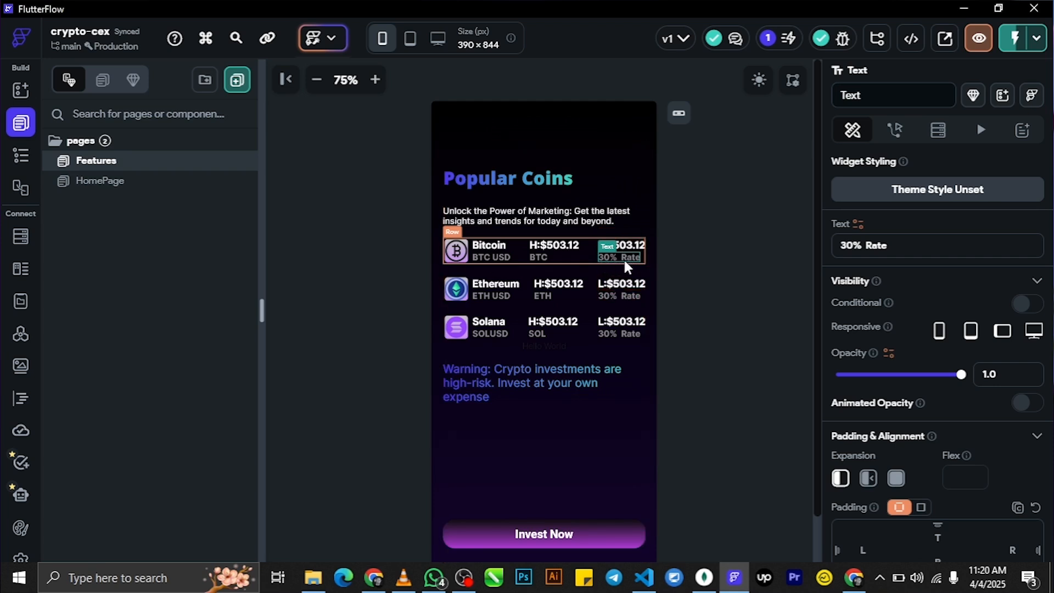
Step: Bind the Bitcoin row's rate text to a combined text whose first part is the cexapi response's percentagerate path
{"action": "left_click", "coordinate": [858, 224]}
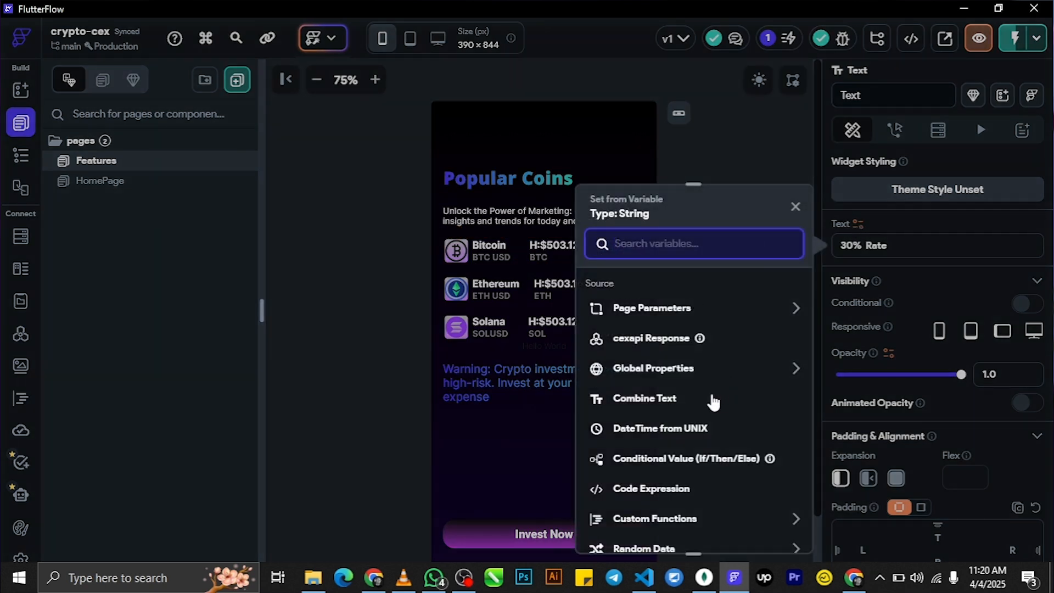
{"action": "left_click", "coordinate": [691, 399]}
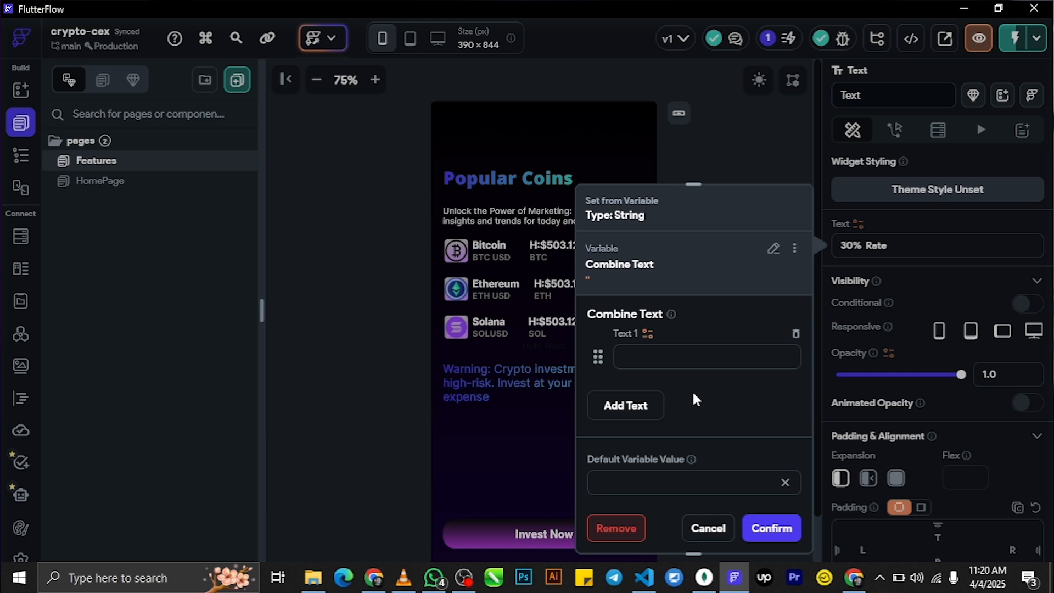
{"action": "left_click", "coordinate": [648, 333]}
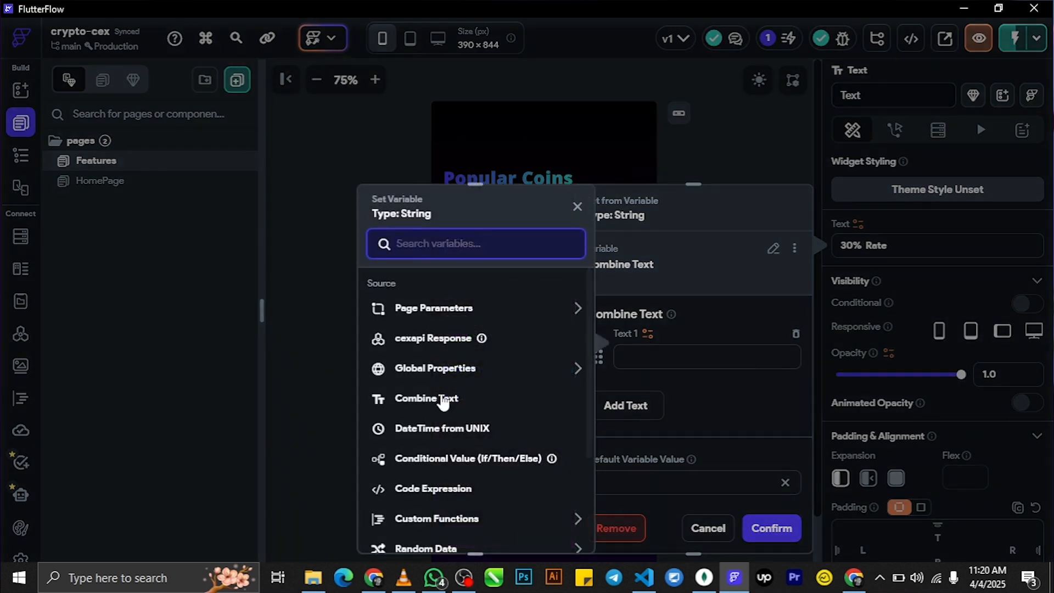
{"action": "left_click", "coordinate": [453, 340]}
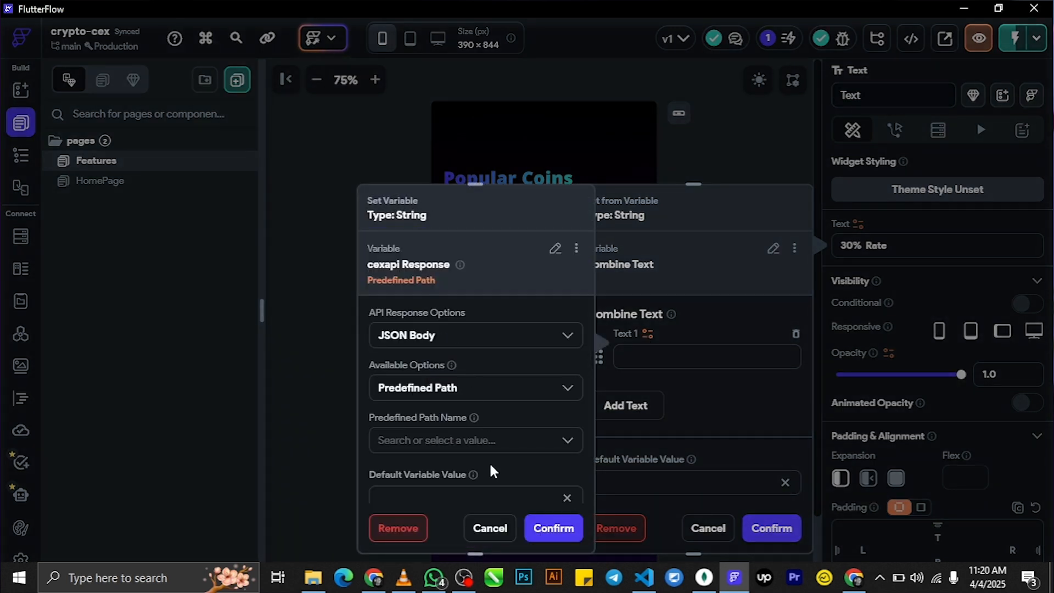
{"action": "left_click", "coordinate": [425, 439]}
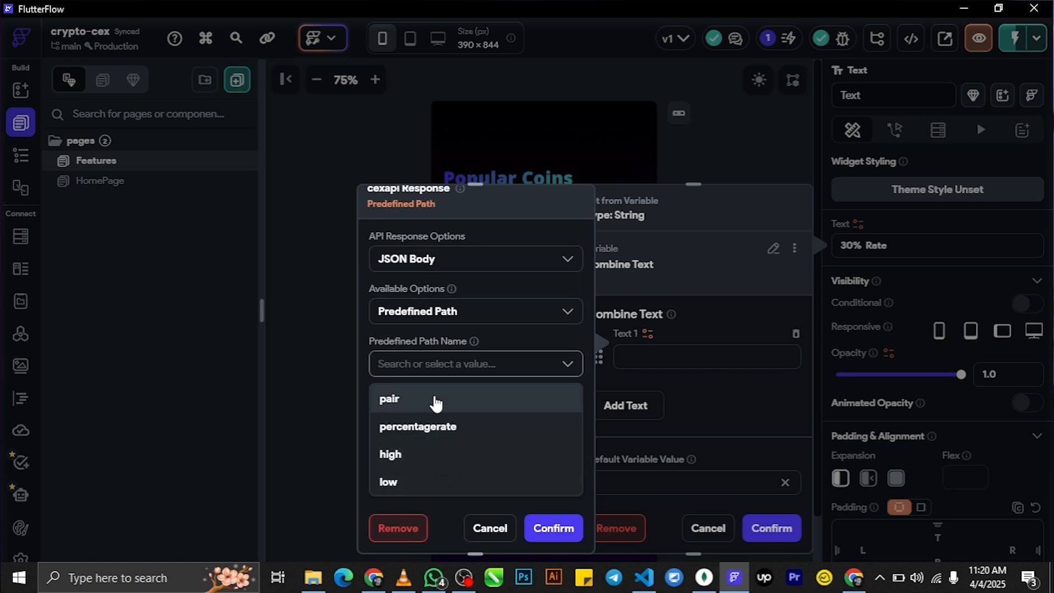
{"action": "left_click", "coordinate": [438, 427]}
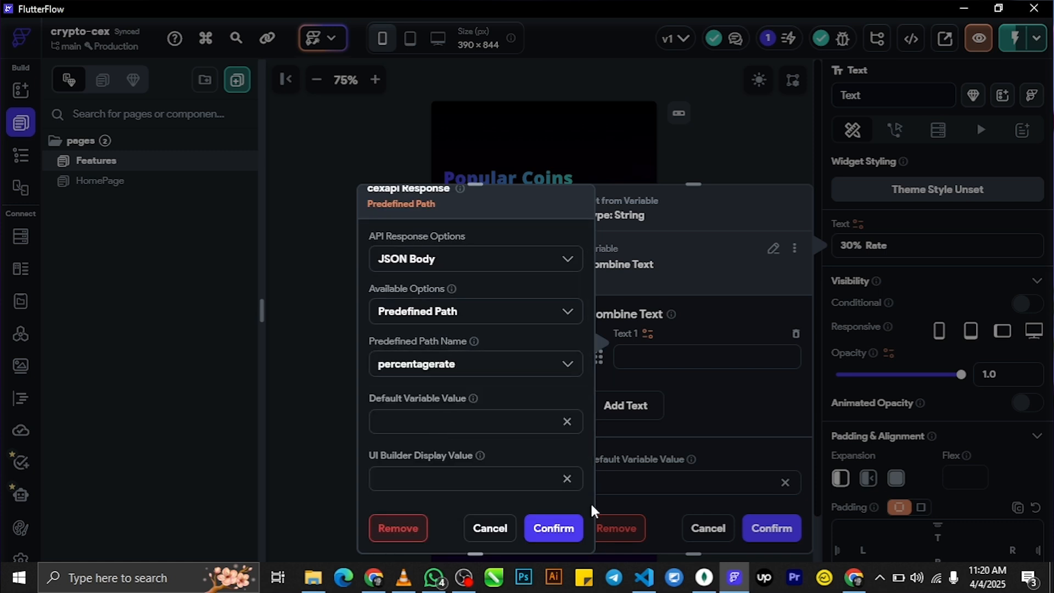
{"action": "left_click", "coordinate": [553, 528]}
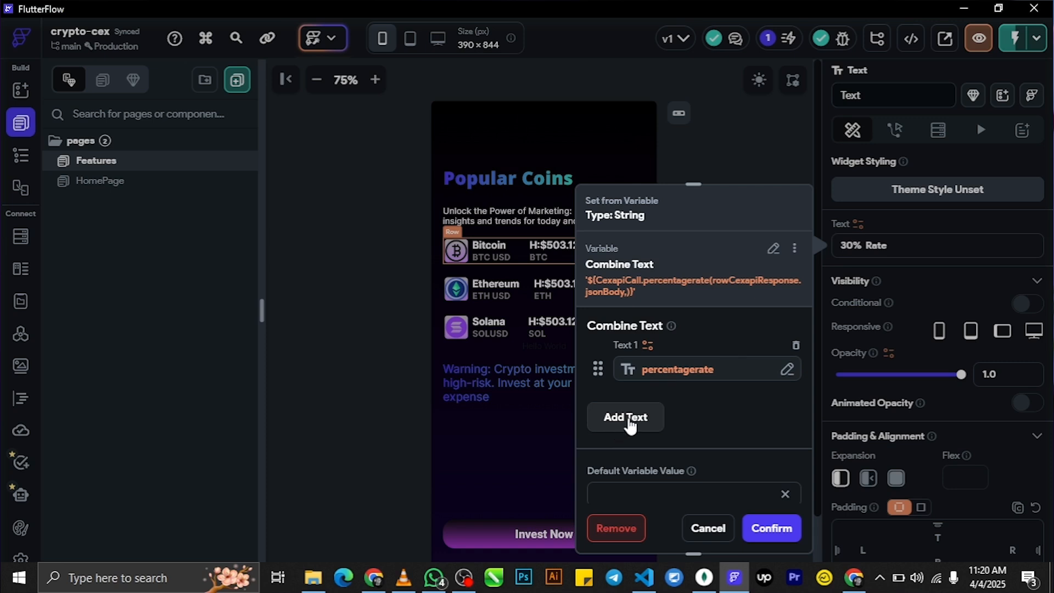
Step: Add "%" and "Rate" as the second and third parts of the combined rate text and confirm it
{"action": "left_click", "coordinate": [628, 422]}
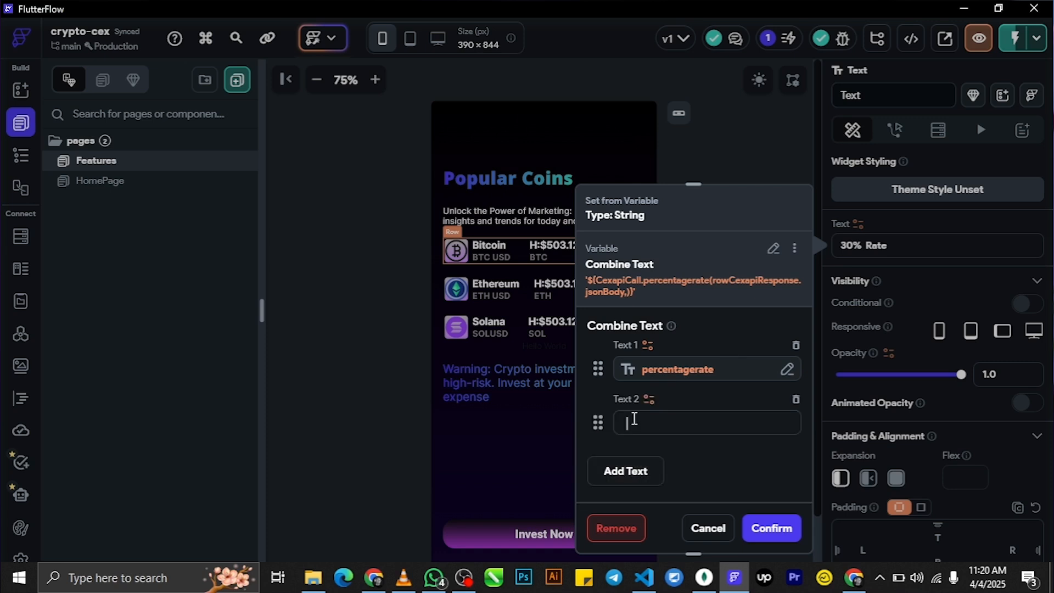
{"action": "left_click", "coordinate": [634, 418]}
{"action": "type", "text": "%"}
{"action": "left_click", "coordinate": [630, 475]}
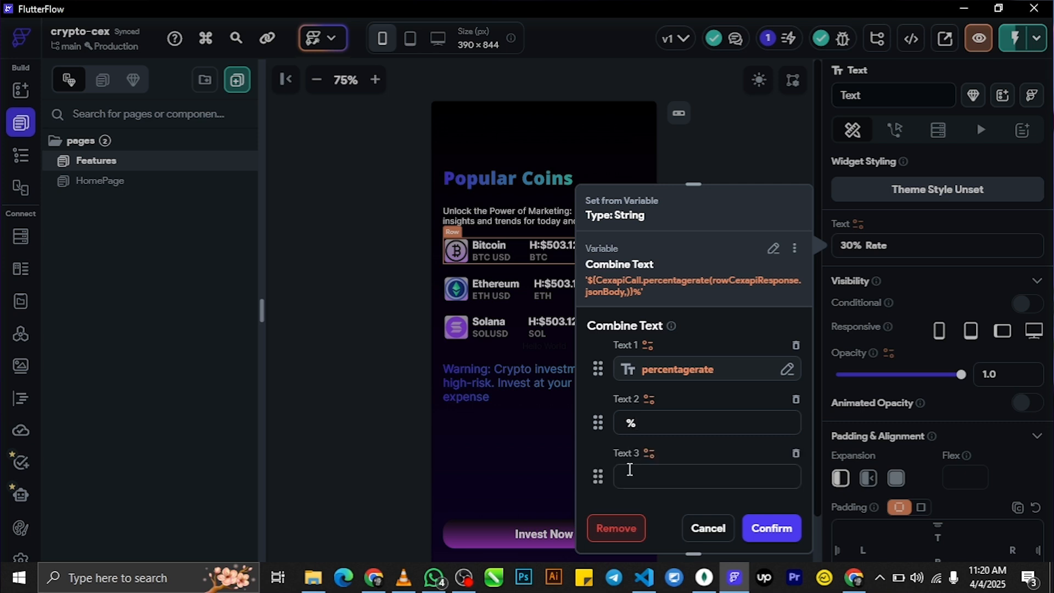
{"action": "type", "text": "Rate"}
{"action": "left_click", "coordinate": [771, 527]}
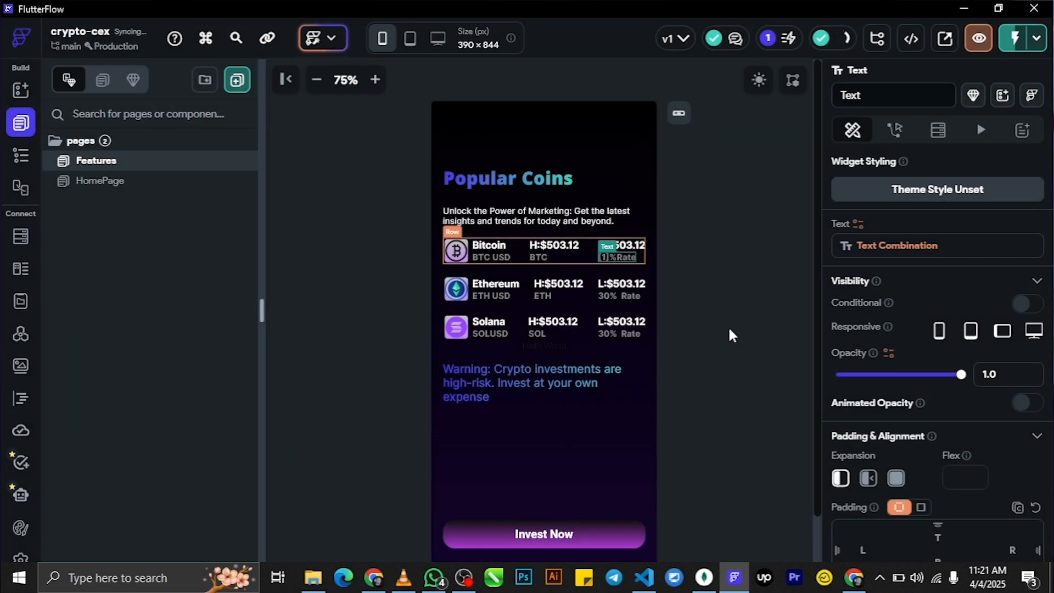
Step: Start a combined text for the Bitcoin row's low price with "L:" and "$" as its first two parts
{"action": "left_click", "coordinate": [674, 246]}
{"action": "left_click", "coordinate": [617, 245]}
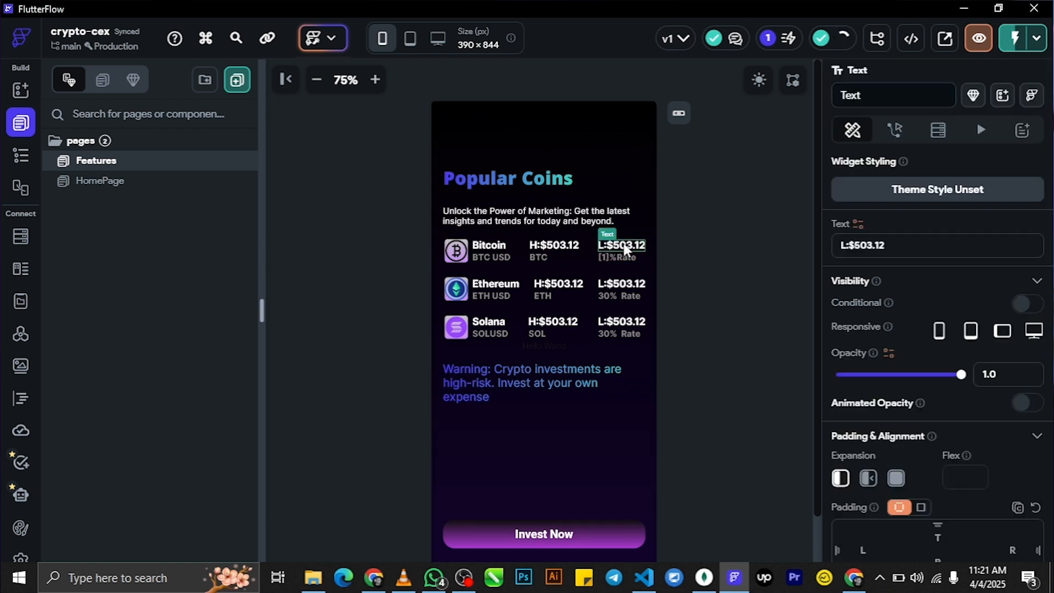
{"action": "left_click", "coordinate": [859, 225]}
{"action": "left_click", "coordinate": [667, 400]}
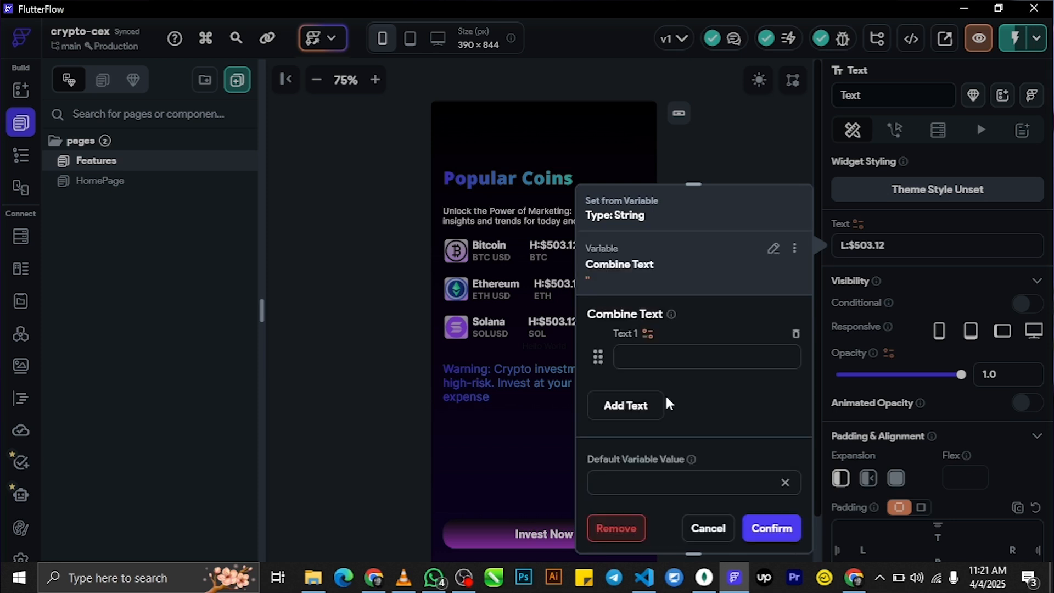
{"action": "left_click", "coordinate": [668, 358]}
{"action": "type", "text": "L:"}
{"action": "left_click", "coordinate": [621, 414]}
{"action": "left_click", "coordinate": [657, 407]}
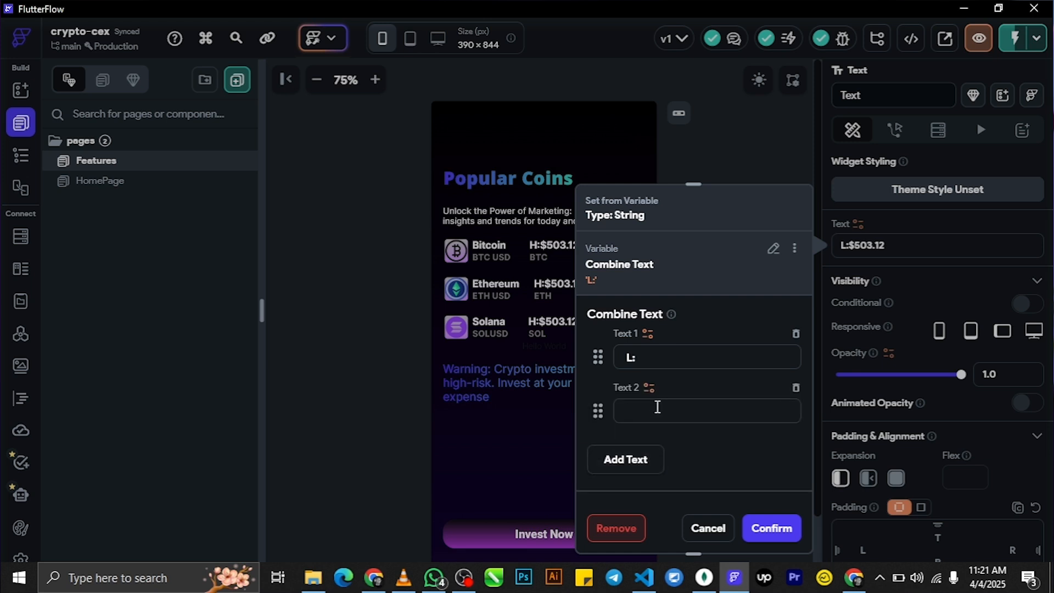
{"action": "type", "text": "%"}
{"action": "key", "text": "BackSpace"}
{"action": "type", "text": "$"}
Step: Add the cexapi response's low path as the third part of the low-price text and confirm the combination
{"action": "left_click", "coordinate": [645, 463]}
{"action": "left_click", "coordinate": [649, 443]}
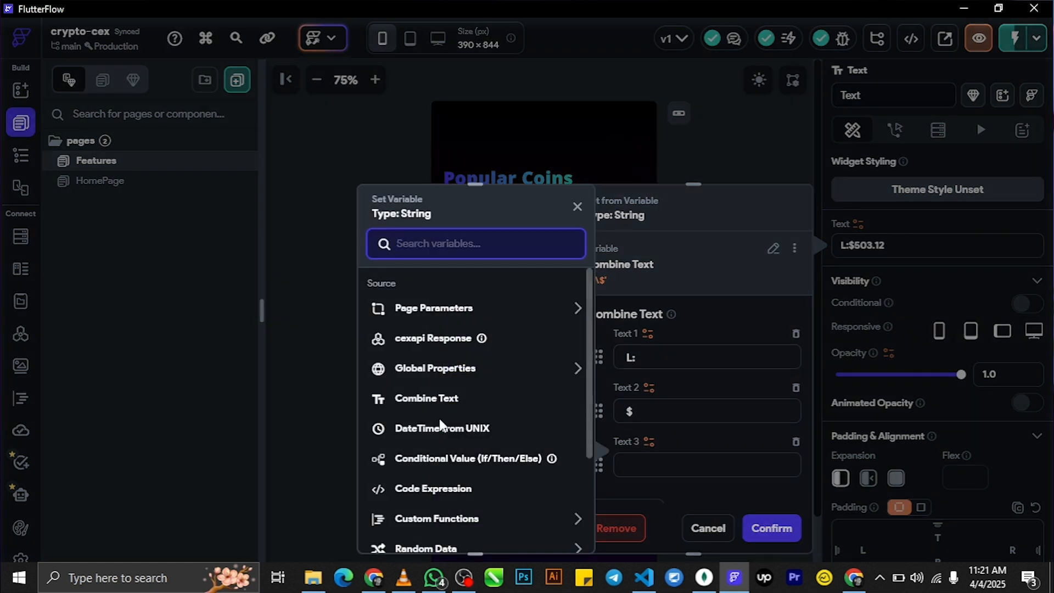
{"action": "left_click", "coordinate": [497, 340]}
{"action": "left_click", "coordinate": [505, 446]}
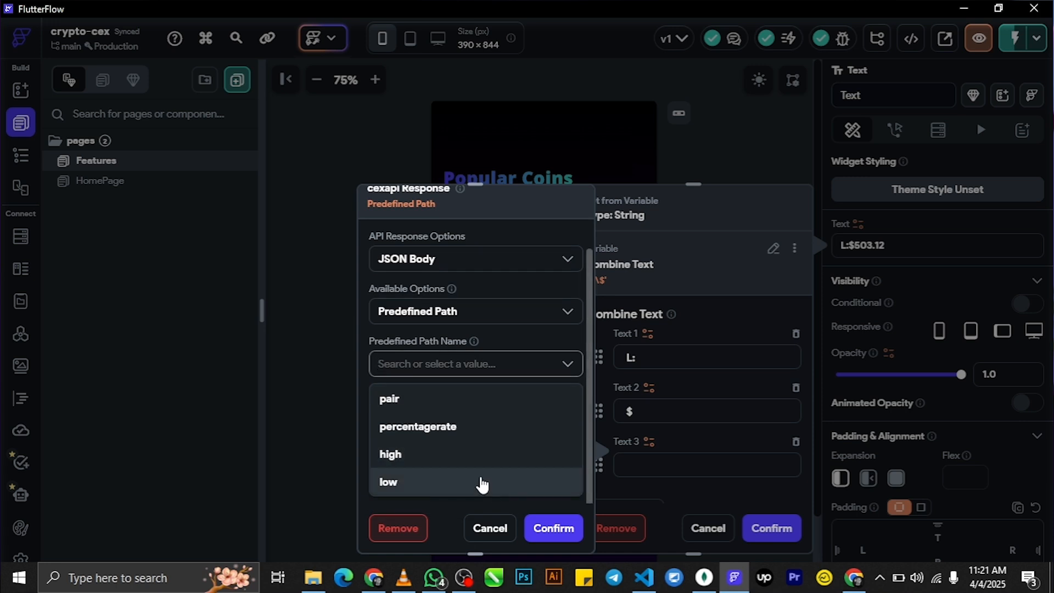
{"action": "left_click", "coordinate": [440, 483]}
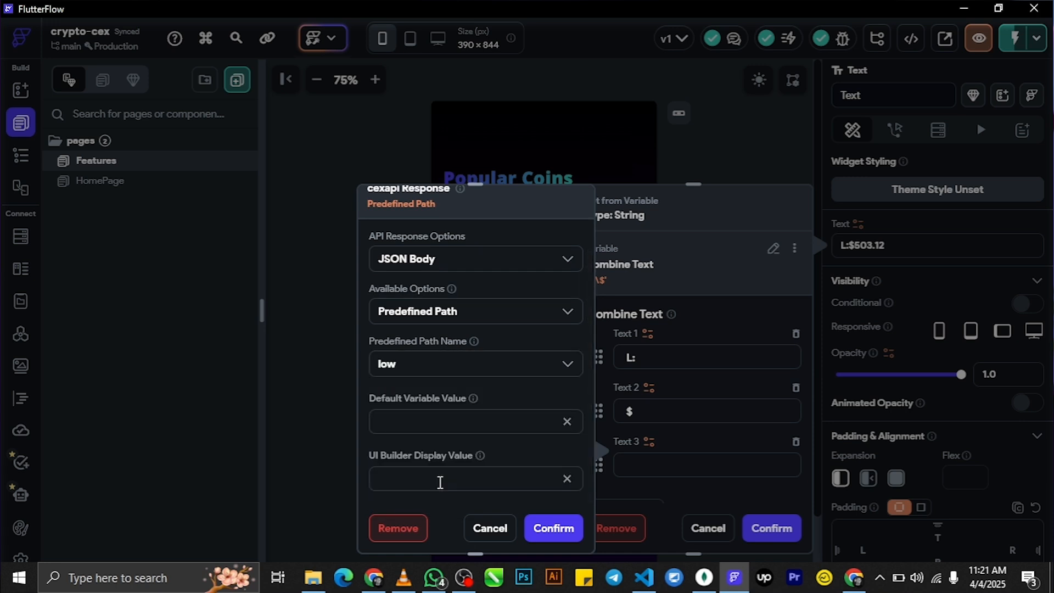
{"action": "left_click", "coordinate": [541, 528]}
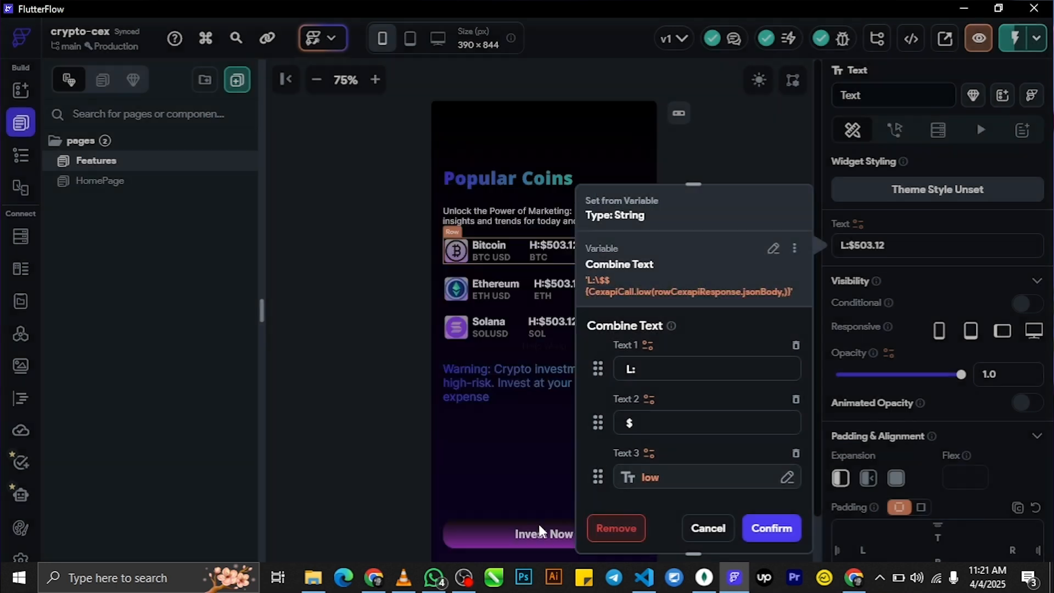
{"action": "left_click", "coordinate": [770, 527]}
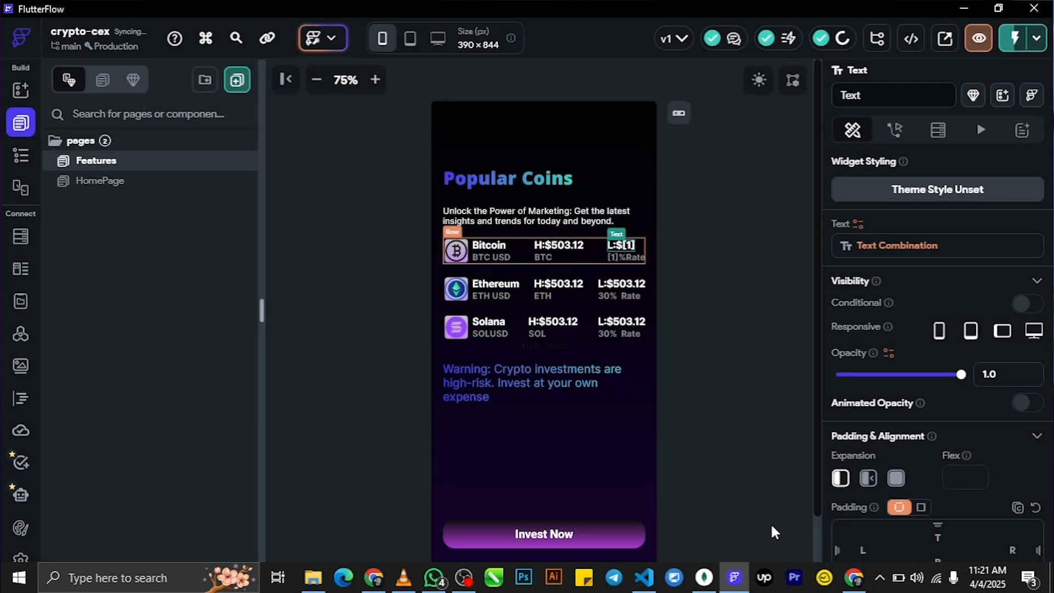
Step: Start a combined text for the Bitcoin row's high price with "H:" and "$" as its first two parts
{"action": "left_click", "coordinate": [718, 333]}
{"action": "left_click", "coordinate": [560, 245]}
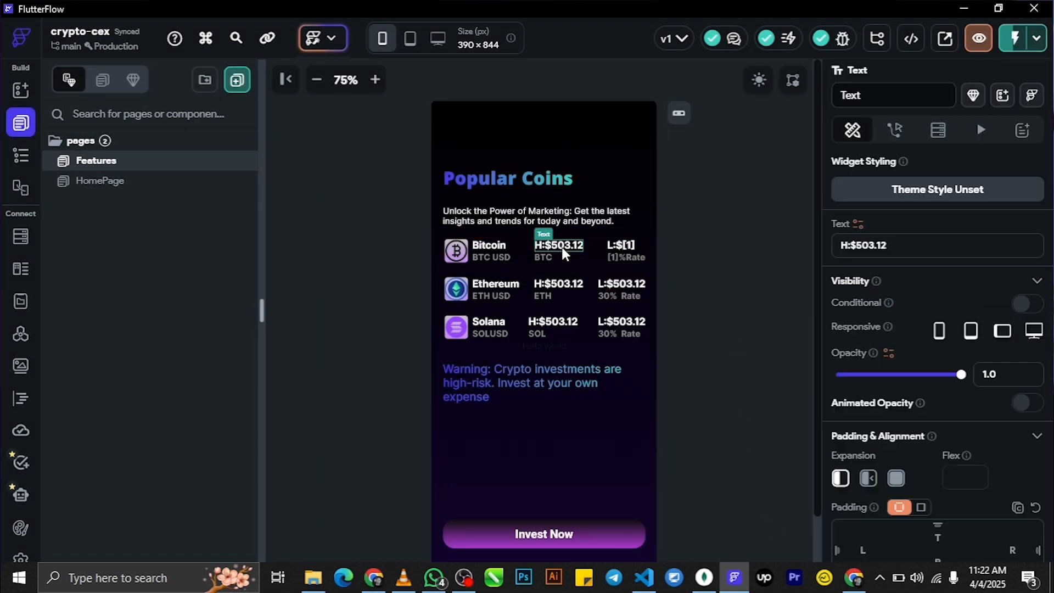
{"action": "left_click", "coordinate": [857, 225]}
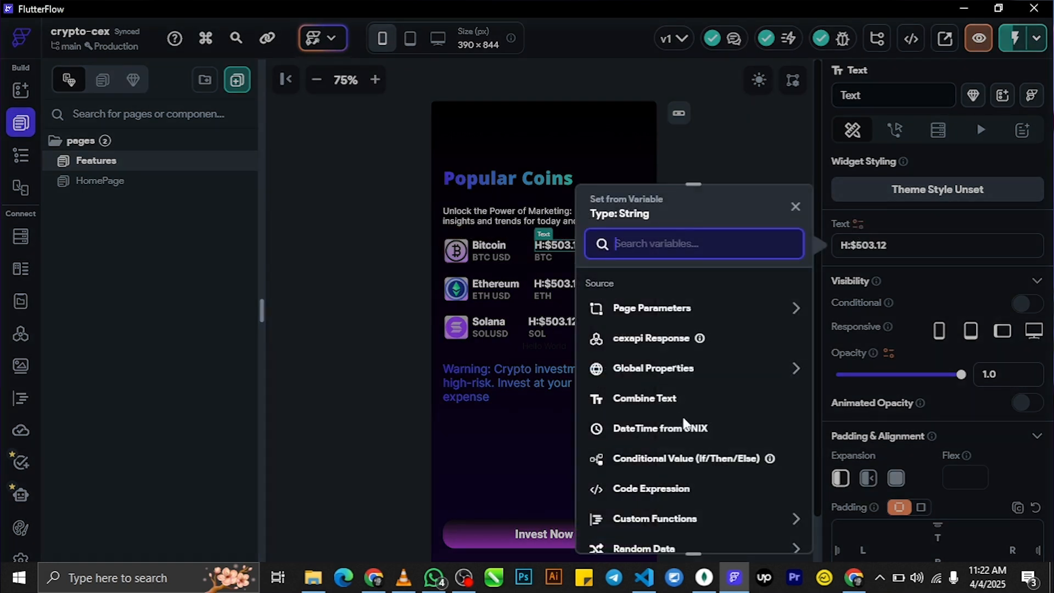
{"action": "left_click", "coordinate": [645, 399]}
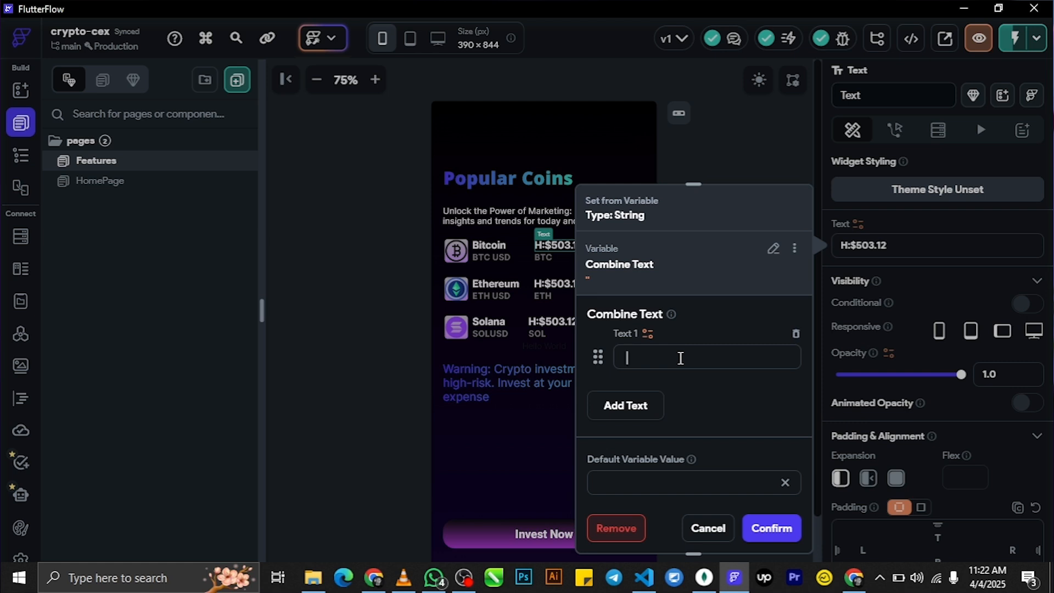
{"action": "type", "text": "N"}
{"action": "key", "text": "BackSpace"}
{"action": "type", "text": "H:"}
{"action": "left_click", "coordinate": [636, 410]}
{"action": "left_click", "coordinate": [640, 411]}
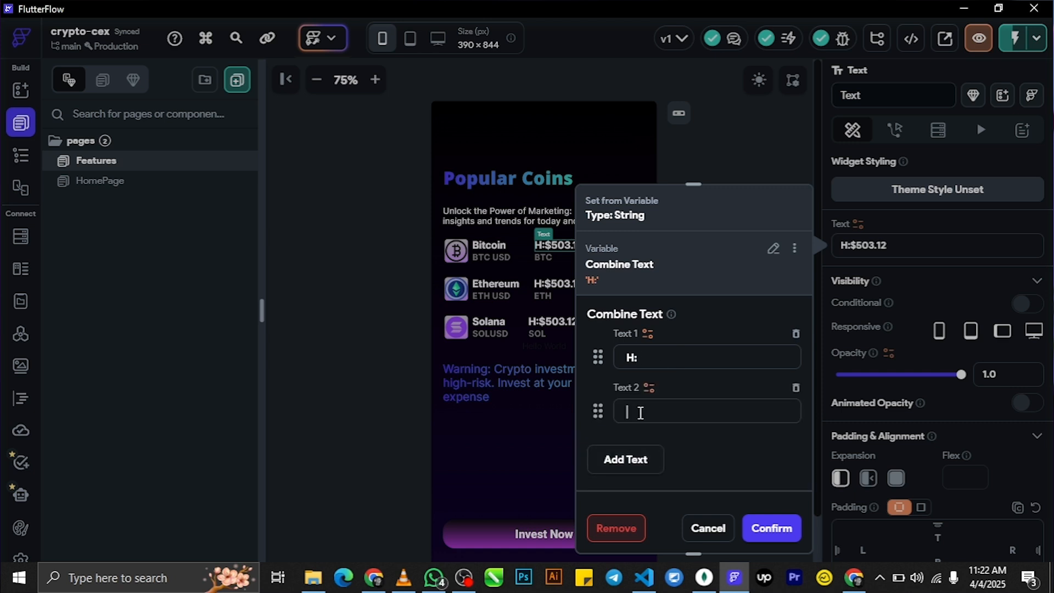
{"action": "type", "text": "$"}
Step: Add the cexapi response's high path as the third part of the high-price text and confirm the combination
{"action": "left_click", "coordinate": [625, 455]}
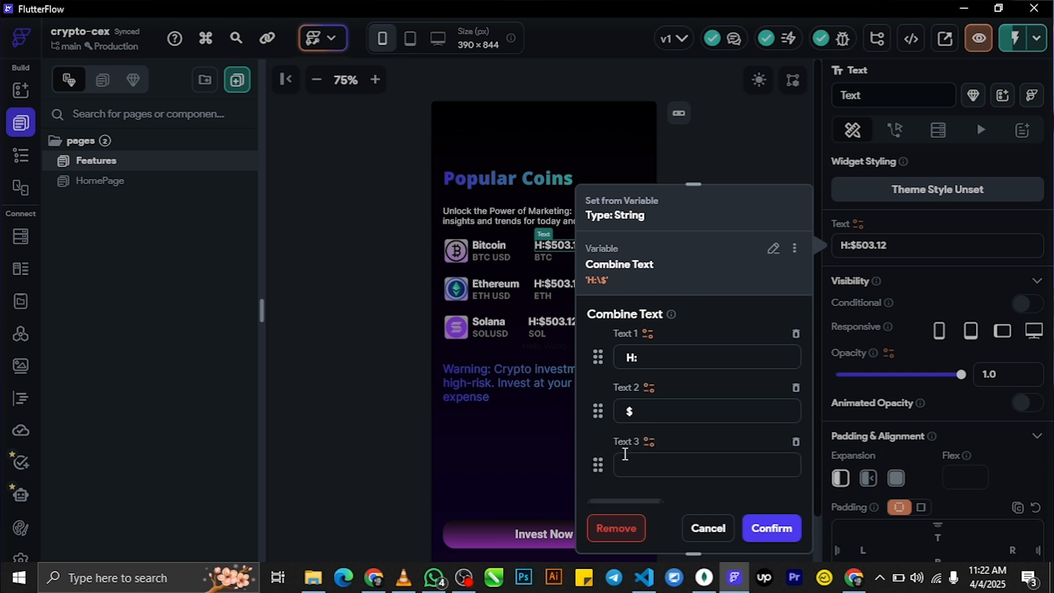
{"action": "left_click", "coordinate": [648, 441]}
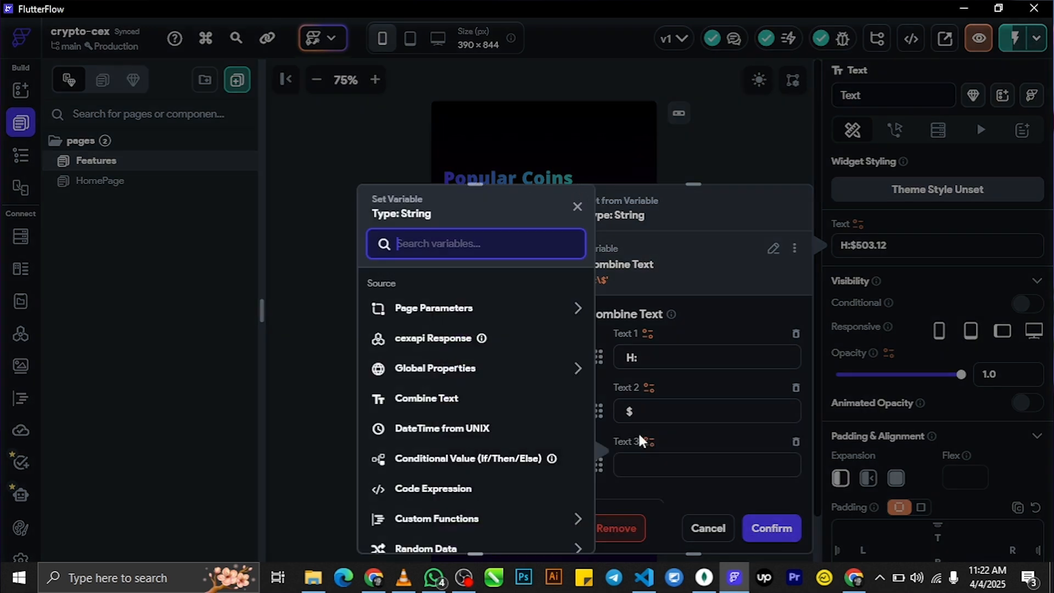
{"action": "left_click", "coordinate": [445, 336]}
{"action": "left_click", "coordinate": [485, 441]}
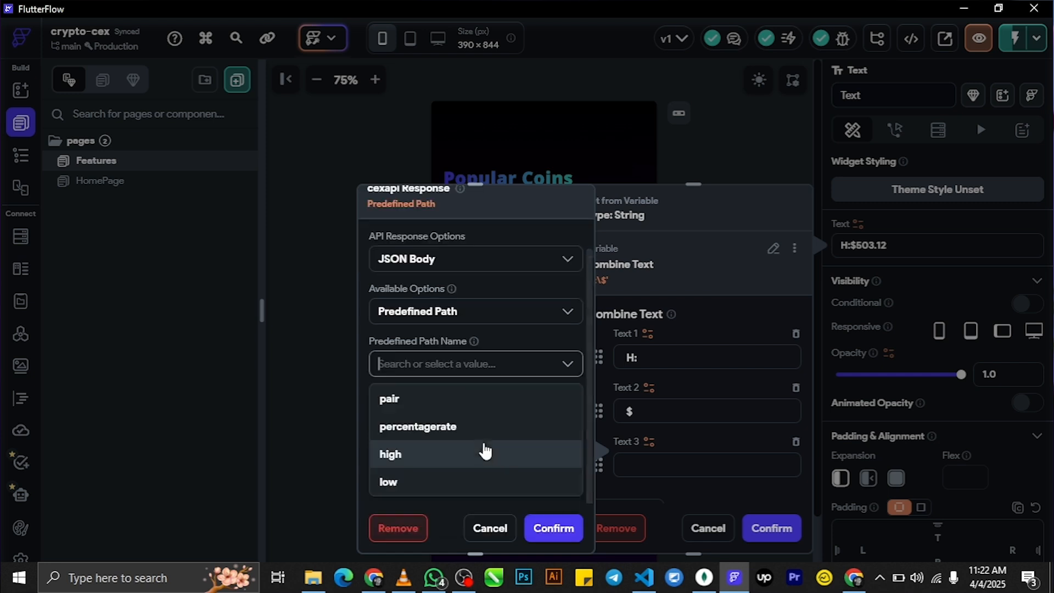
{"action": "left_click", "coordinate": [415, 454]}
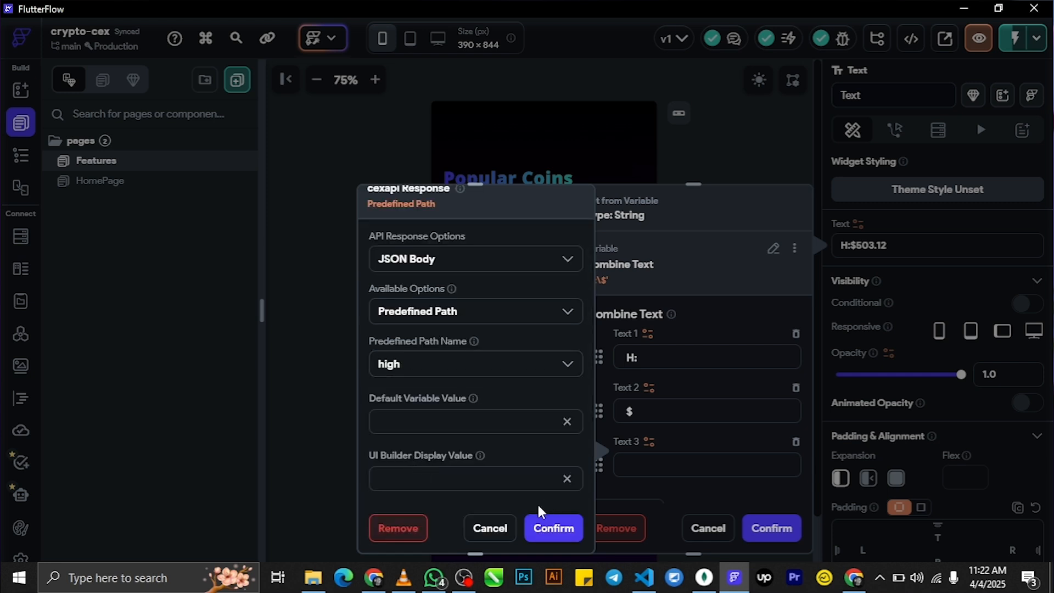
{"action": "left_click", "coordinate": [548, 527]}
{"action": "left_click", "coordinate": [770, 530]}
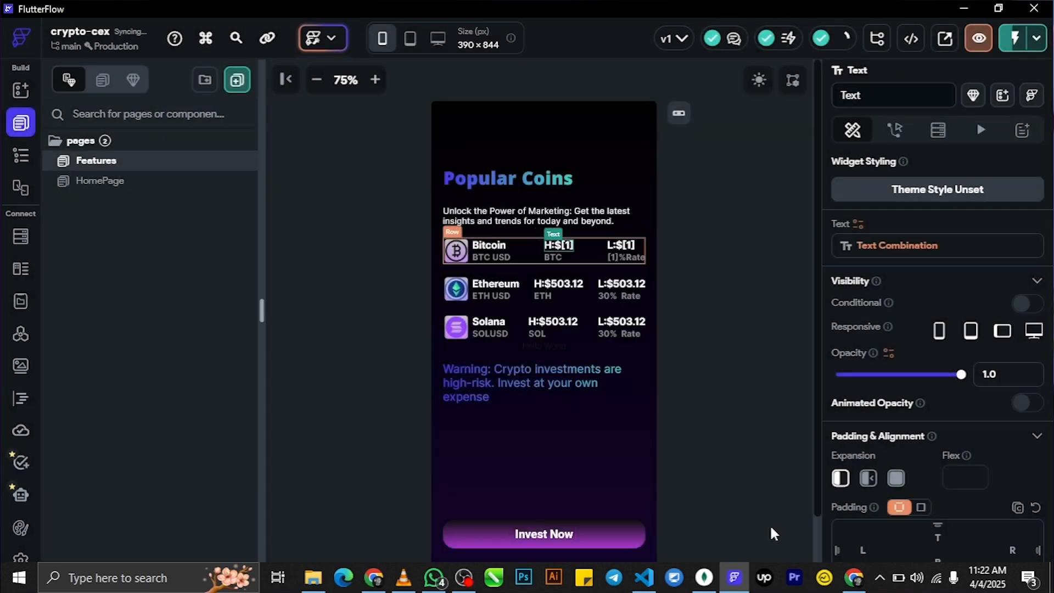
{"action": "left_click", "coordinate": [693, 327]}
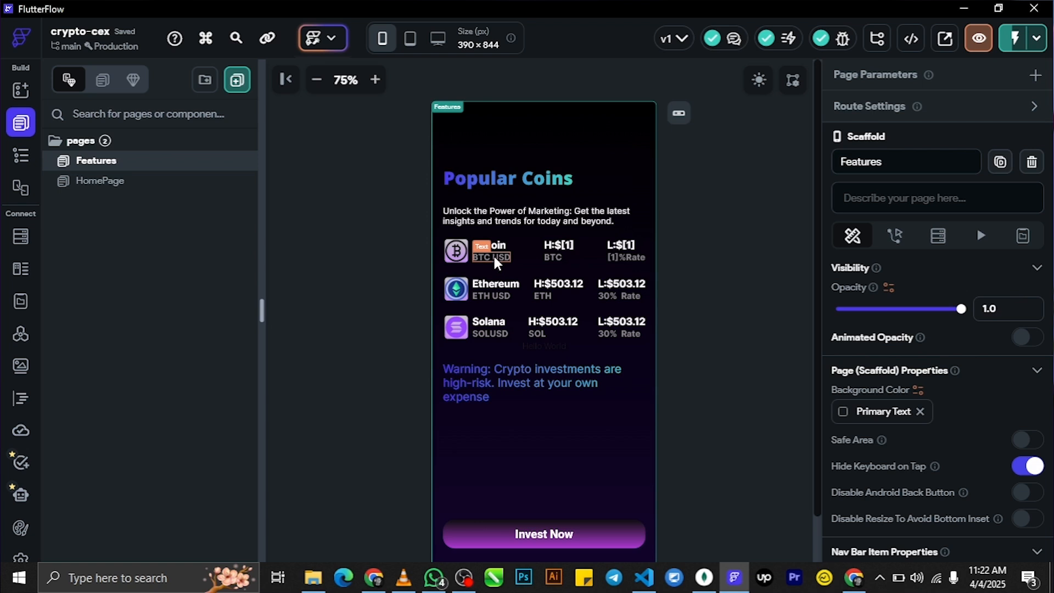
Step: Bind the Bitcoin row's "BTC USD" label to the cexapi response's predefined pair path in the JSON body
{"action": "left_click", "coordinate": [493, 255]}
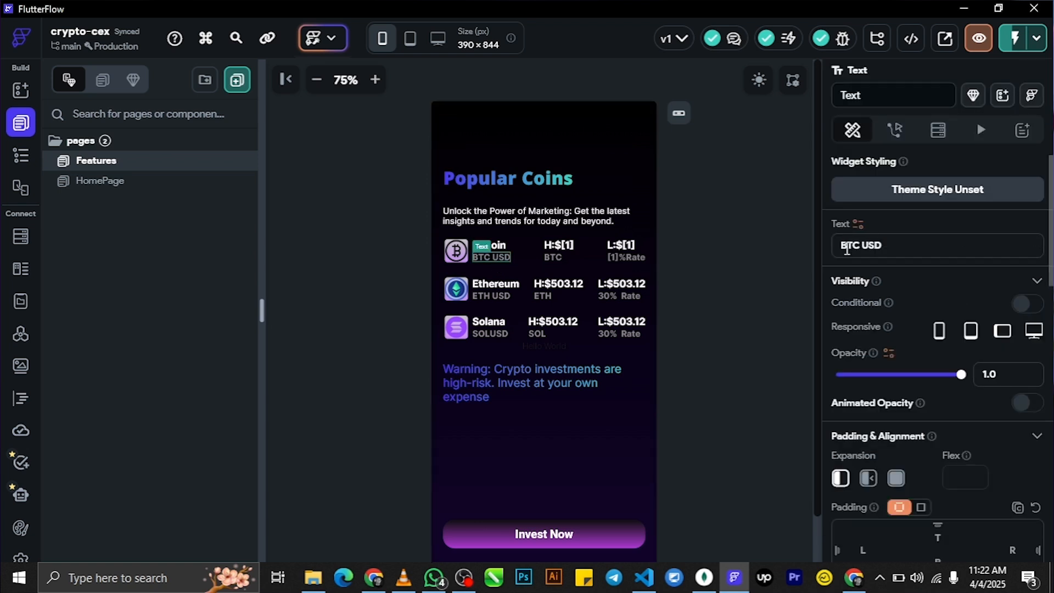
{"action": "left_click", "coordinate": [859, 225]}
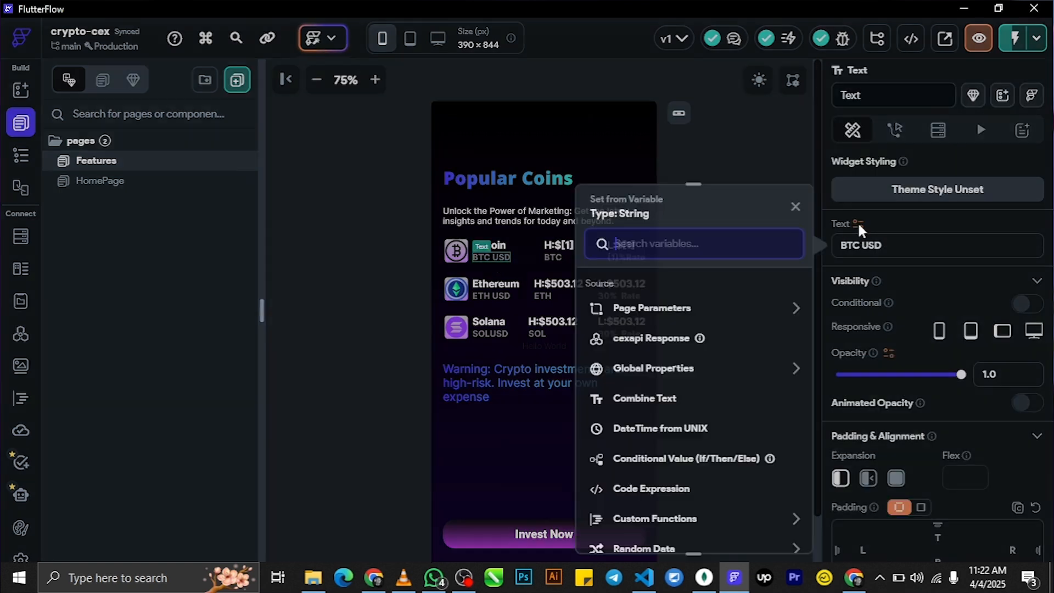
{"action": "left_click", "coordinate": [659, 338]}
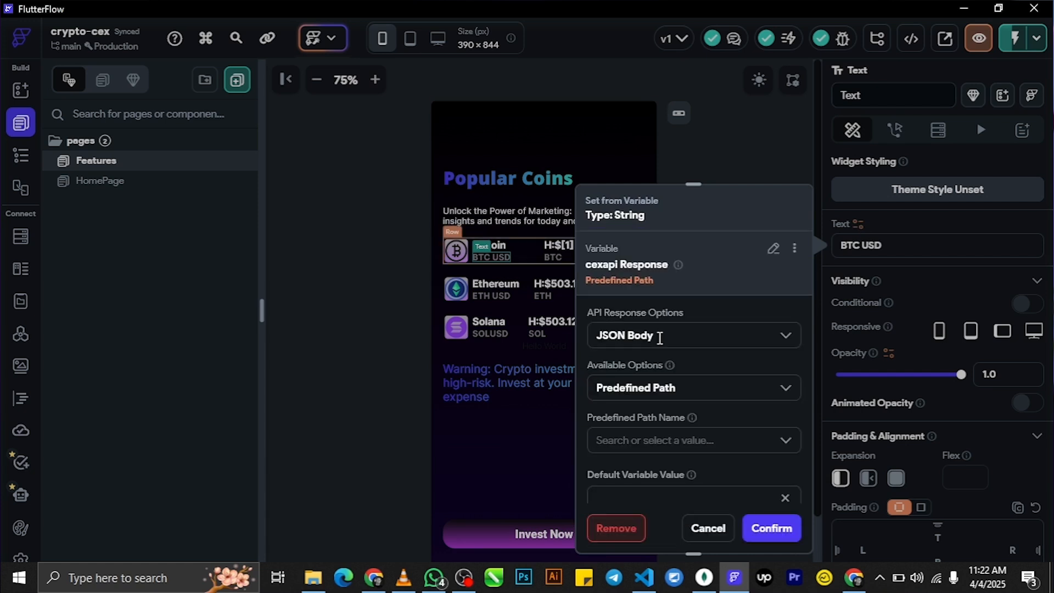
{"action": "left_click", "coordinate": [710, 439]}
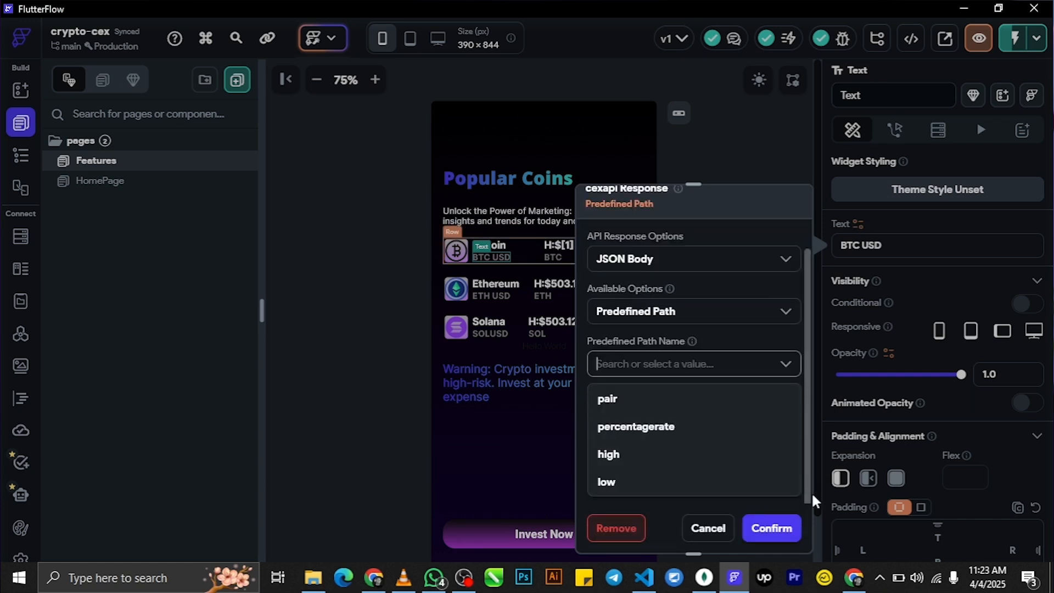
{"action": "left_click", "coordinate": [637, 406]}
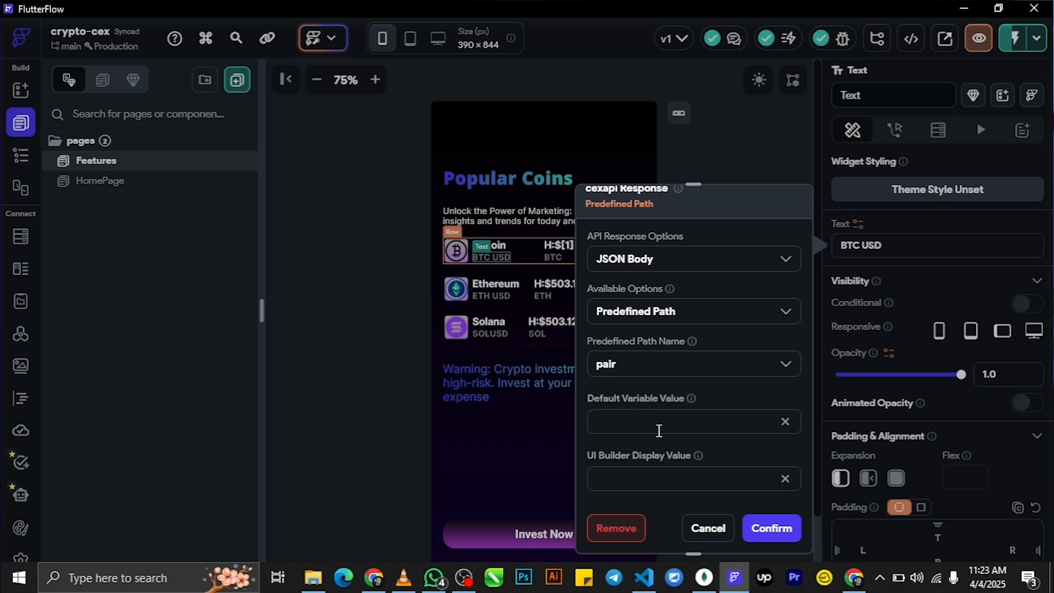
{"action": "left_click", "coordinate": [768, 526]}
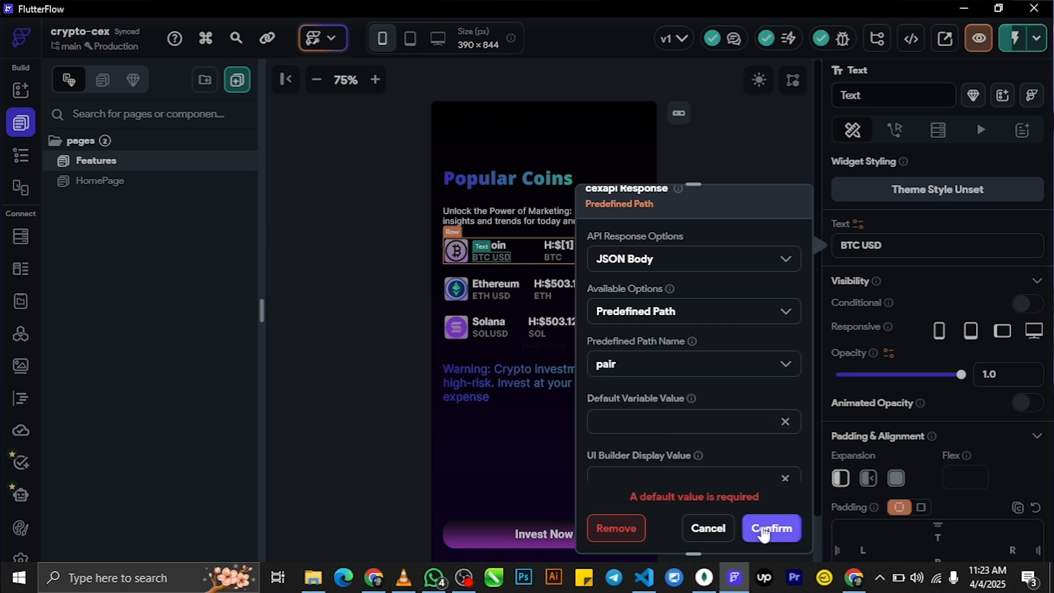
Step: Set the pair variable's default value to BTCUSD and confirm the binding
{"action": "left_click", "coordinate": [654, 426]}
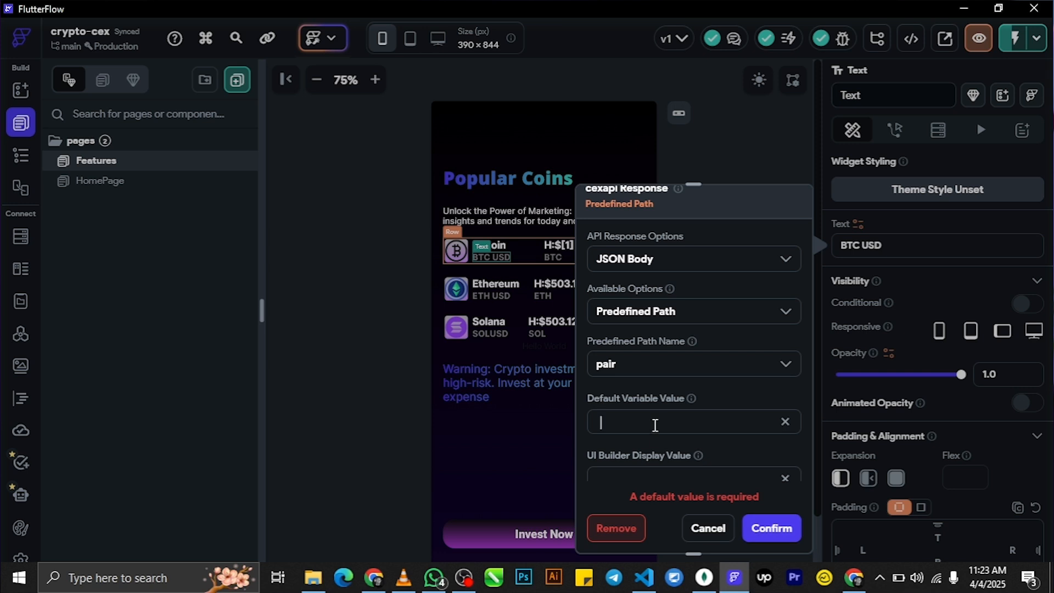
{"action": "left_click", "coordinate": [655, 426]}
{"action": "type", "text": "B"}
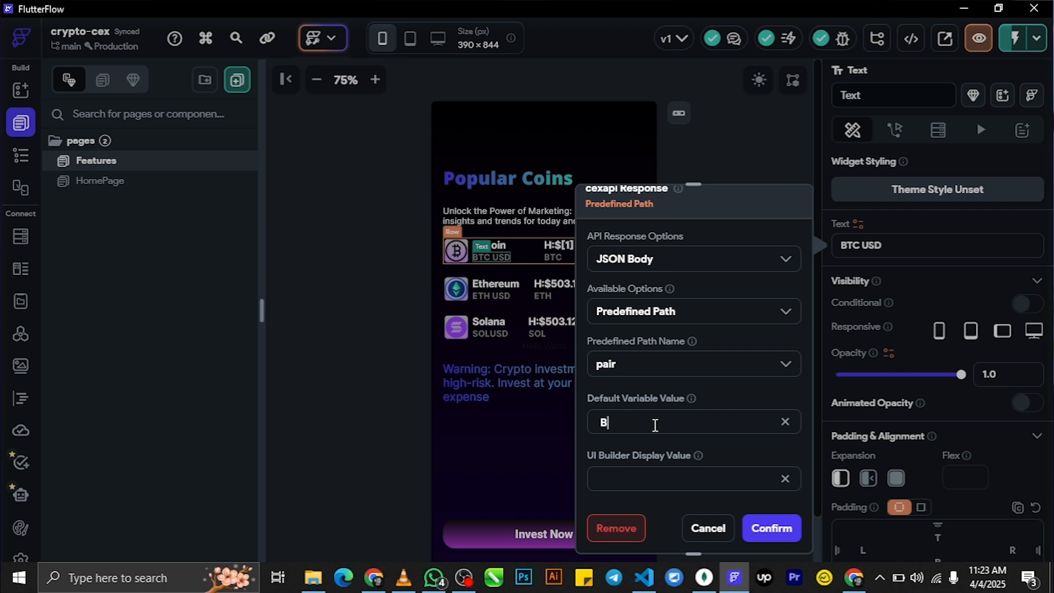
{"action": "type", "text": "TCUSDE"}
{"action": "key", "text": "BackSpace"}
{"action": "left_click", "coordinate": [771, 528]}
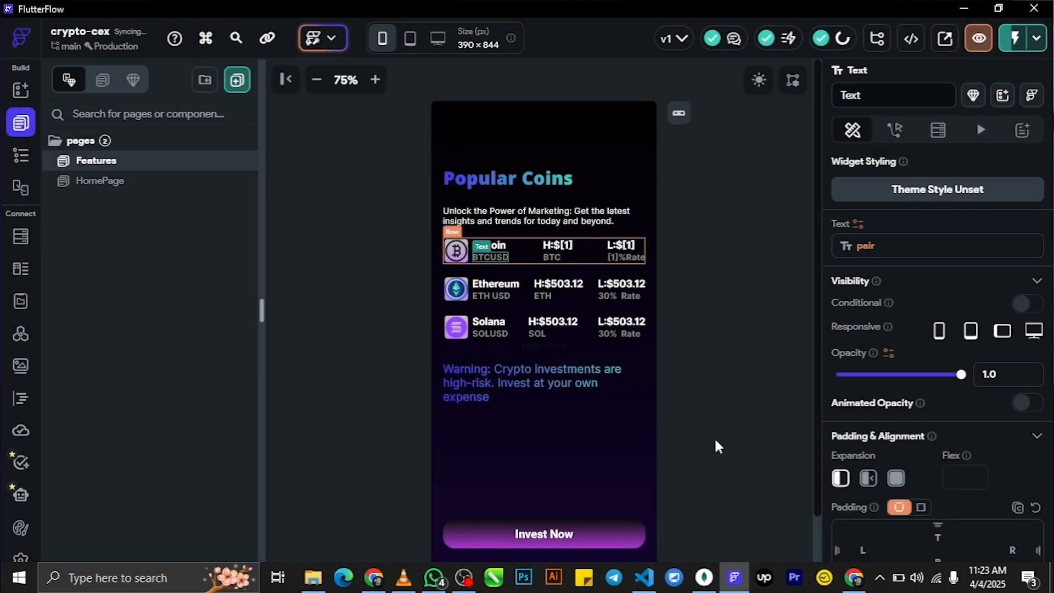
{"action": "left_click", "coordinate": [748, 380]}
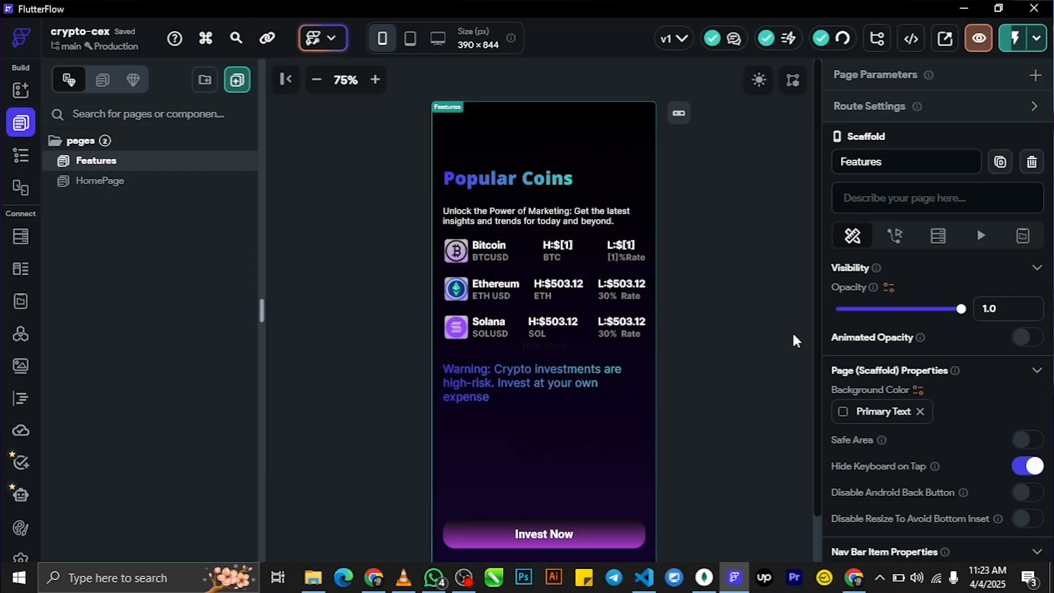
Step: Launch the app in test mode and close the older duplicate FlutterFlow browser tab
{"action": "left_click", "coordinate": [1006, 40]}
{"action": "left_click", "coordinate": [690, 522]}
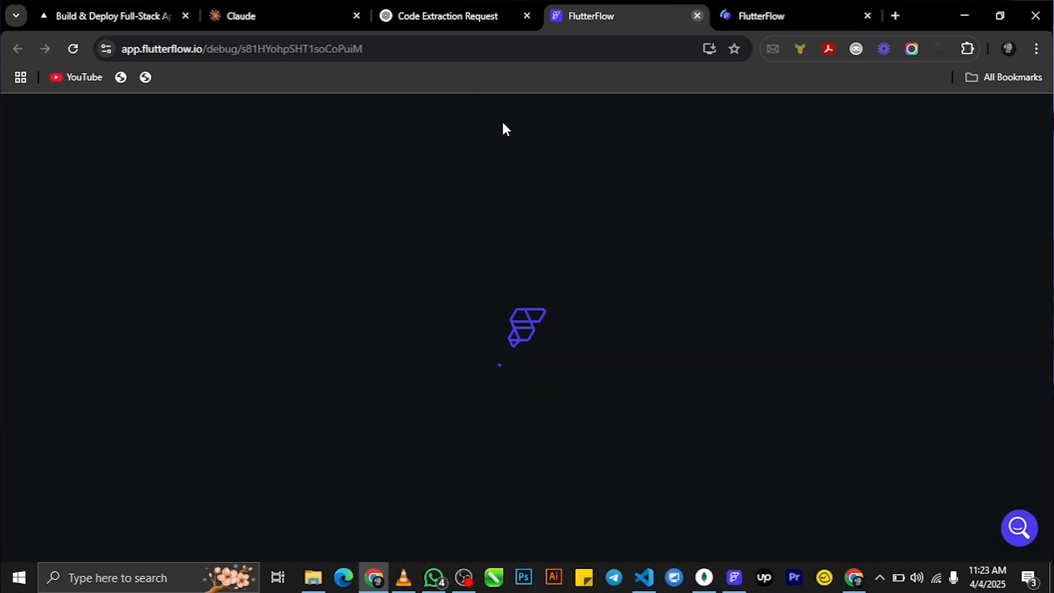
{"action": "left_click", "coordinate": [697, 15]}
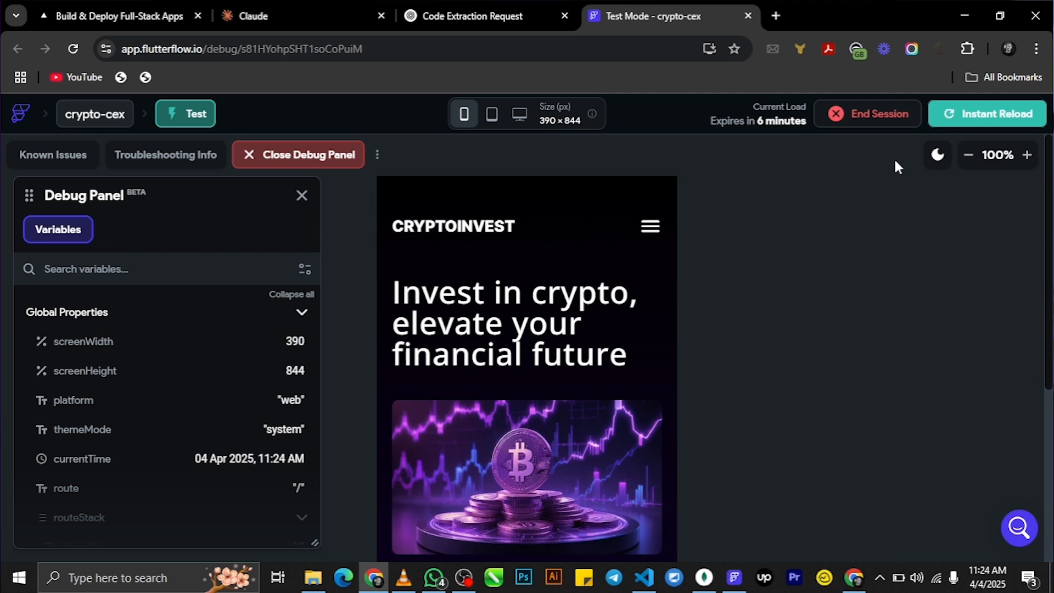
{"action": "left_click", "coordinate": [966, 156]}
{"action": "left_click", "coordinate": [966, 155]}
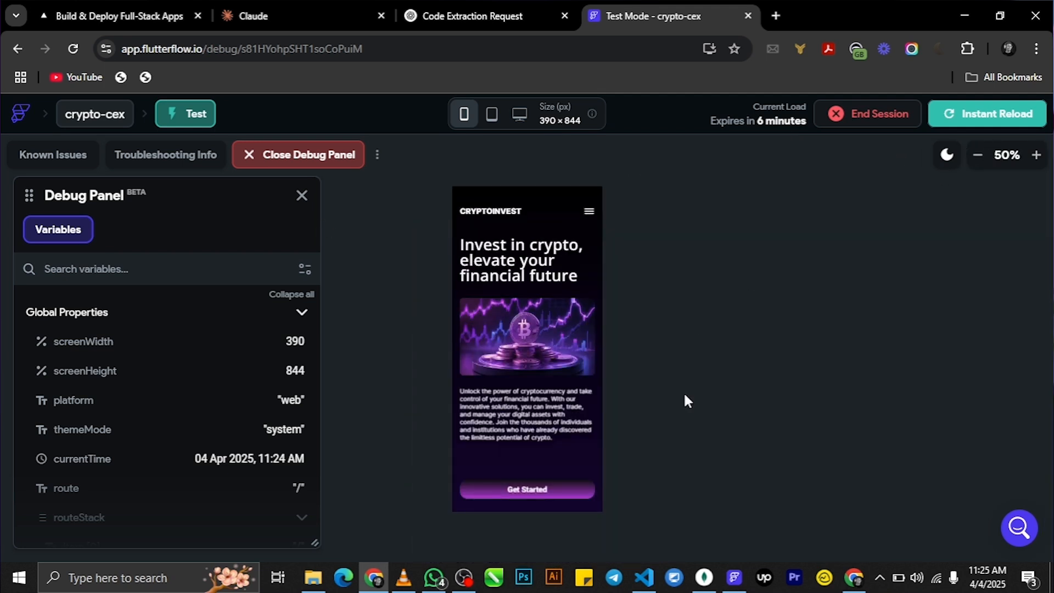
Step: Open the Features page through Get Started in the test preview and check the Bitcoin row's live data
{"action": "left_click", "coordinate": [541, 494]}
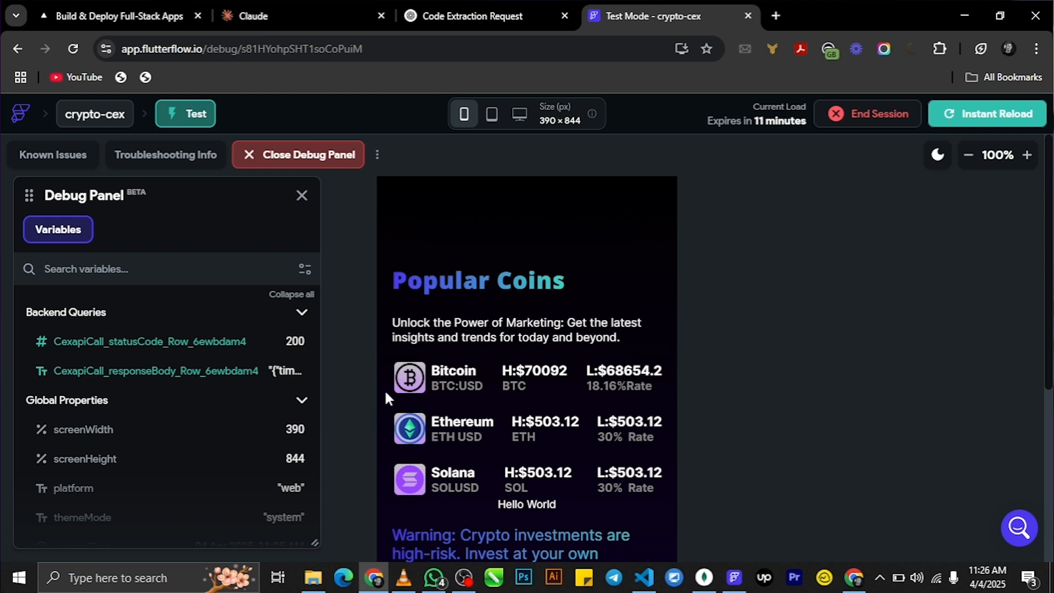
{"action": "left_click", "coordinate": [966, 160]}
{"action": "left_click", "coordinate": [966, 159]}
{"action": "left_click", "coordinate": [966, 160]}
{"action": "scroll", "coordinate": [758, 404], "scroll_direction": "down", "scroll_amount": 3}
{"action": "scroll", "coordinate": [752, 405], "scroll_direction": "up", "scroll_amount": 3}
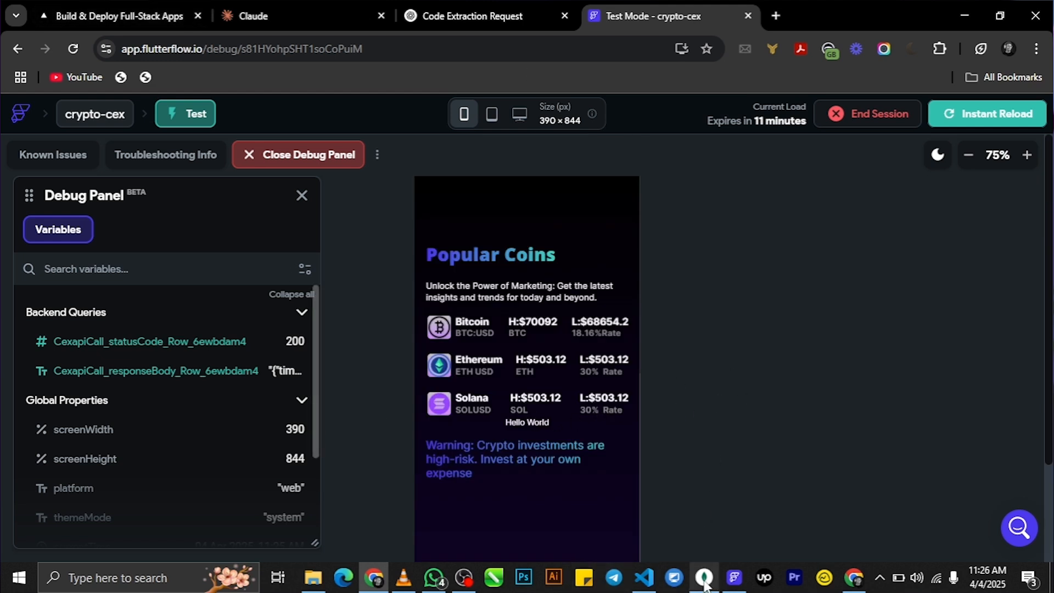
Step: Switch back to the FlutterFlow editor with the Features page open
{"action": "mouse_move", "coordinate": [723, 587]}
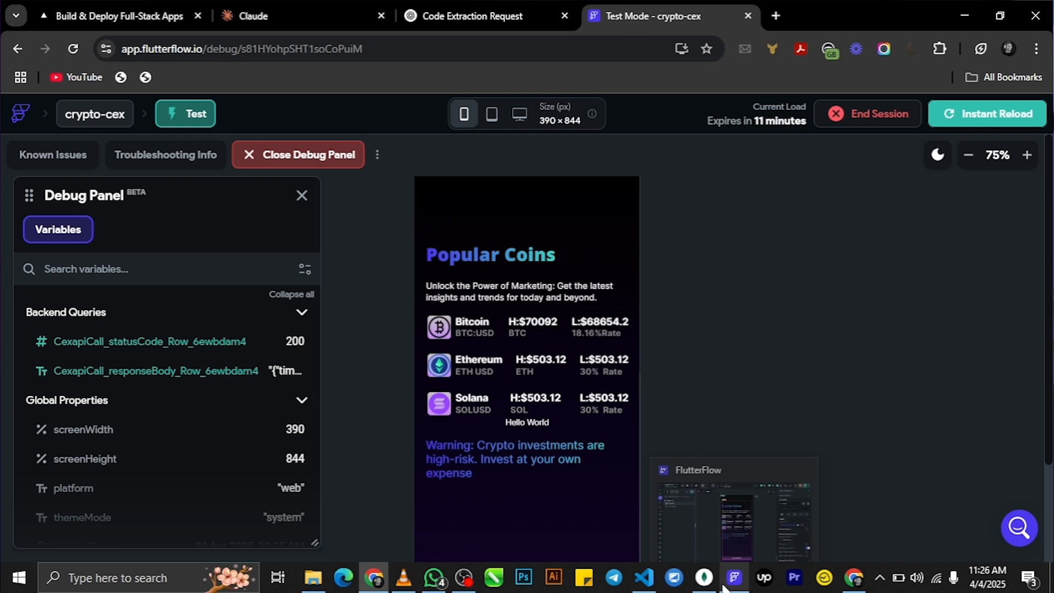
{"action": "left_click", "coordinate": [748, 523]}
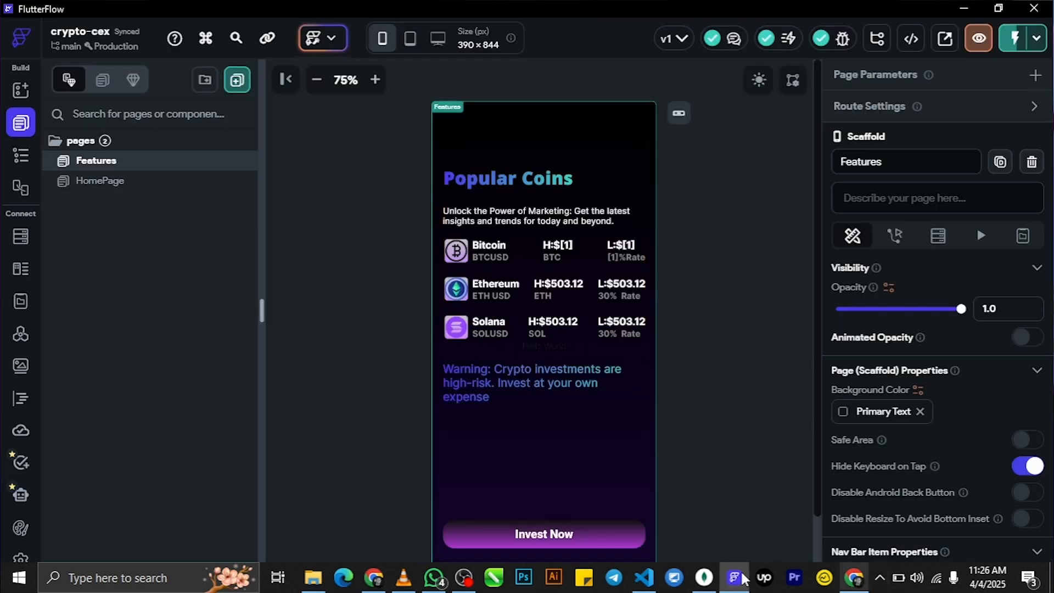
{"action": "left_click", "coordinate": [585, 585]}
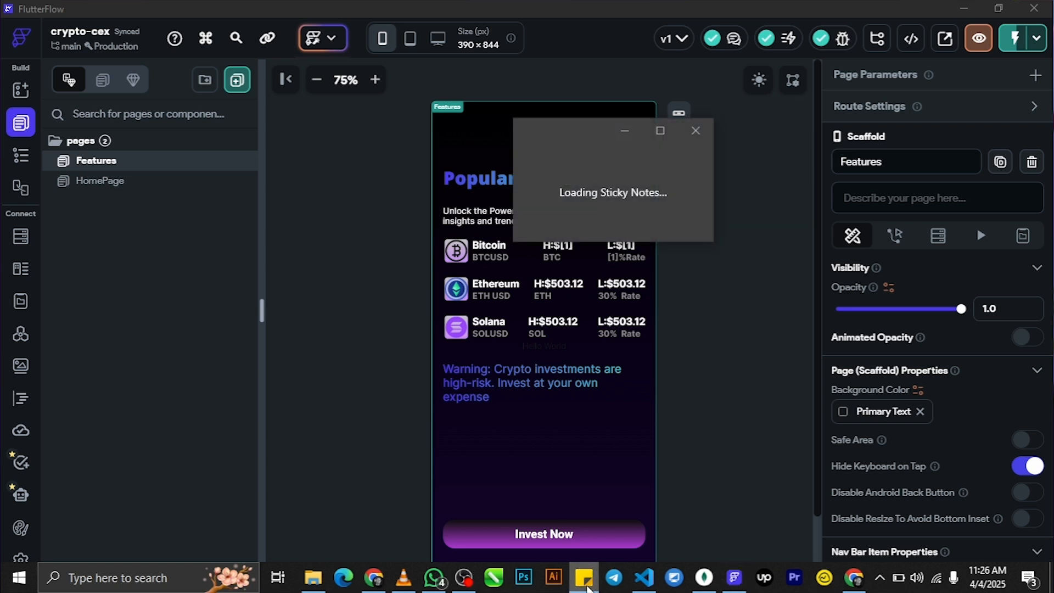
{"action": "left_click", "coordinate": [696, 131]}
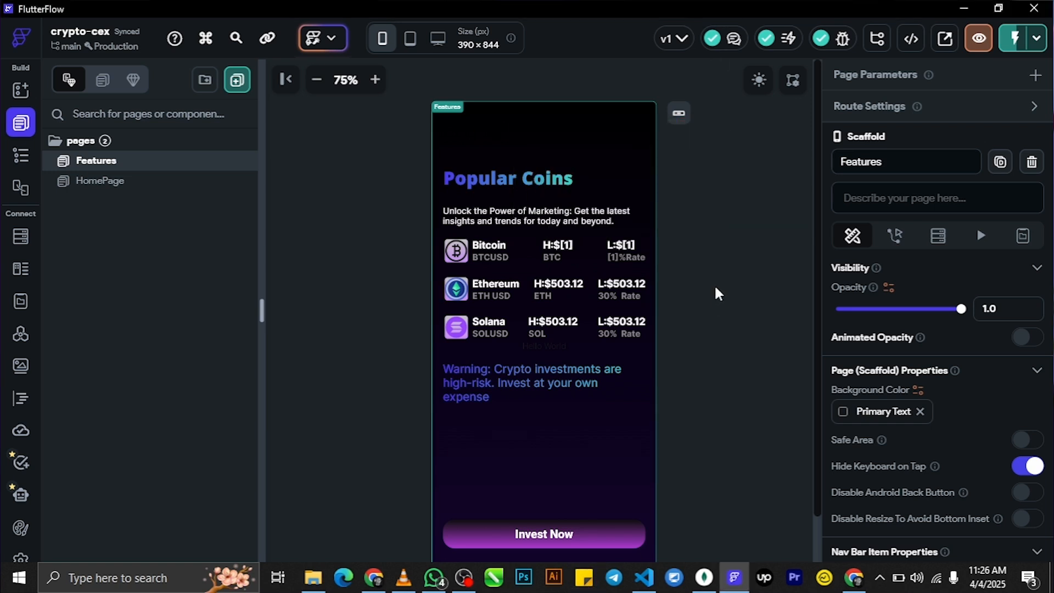
Step: Open the project's API calls and copy the API URL of the cexapi call
{"action": "left_click", "coordinate": [21, 241]}
{"action": "left_click", "coordinate": [21, 337]}
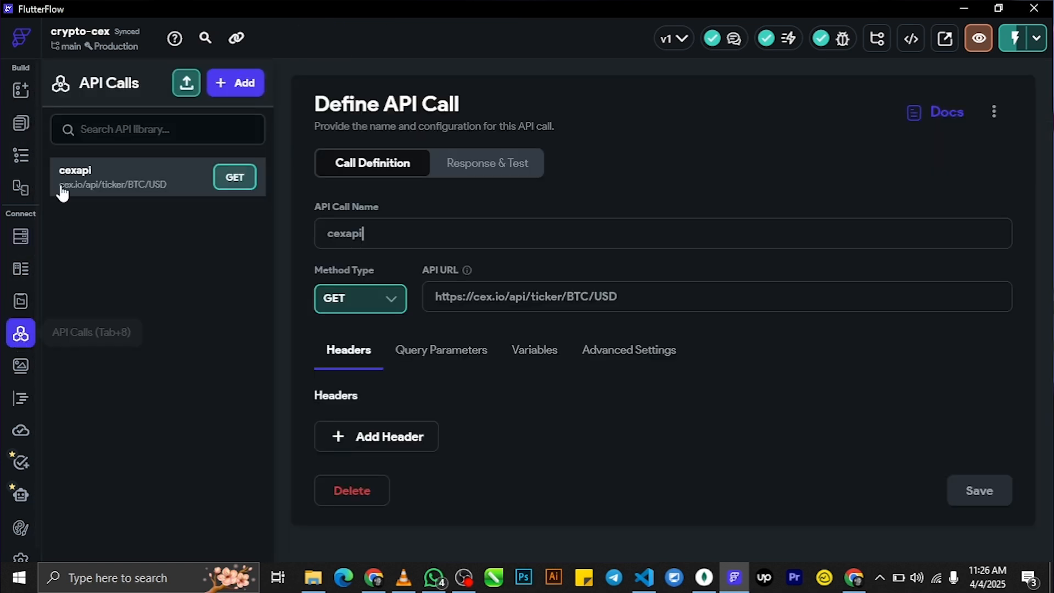
{"action": "left_click", "coordinate": [645, 301]}
{"action": "key", "text": "ctrl+a"}
{"action": "key", "text": "ctrl+c"}
Step: Create a new API call named ETH
{"action": "left_click", "coordinate": [225, 286]}
{"action": "left_click", "coordinate": [237, 88]}
{"action": "left_click", "coordinate": [189, 157]}
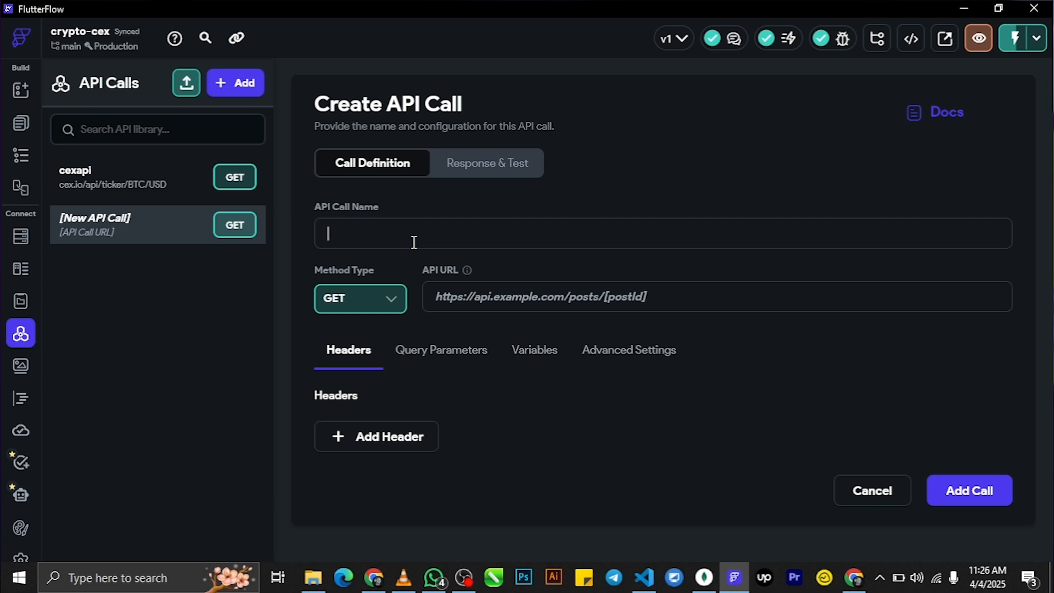
{"action": "type", "text": "eth"}
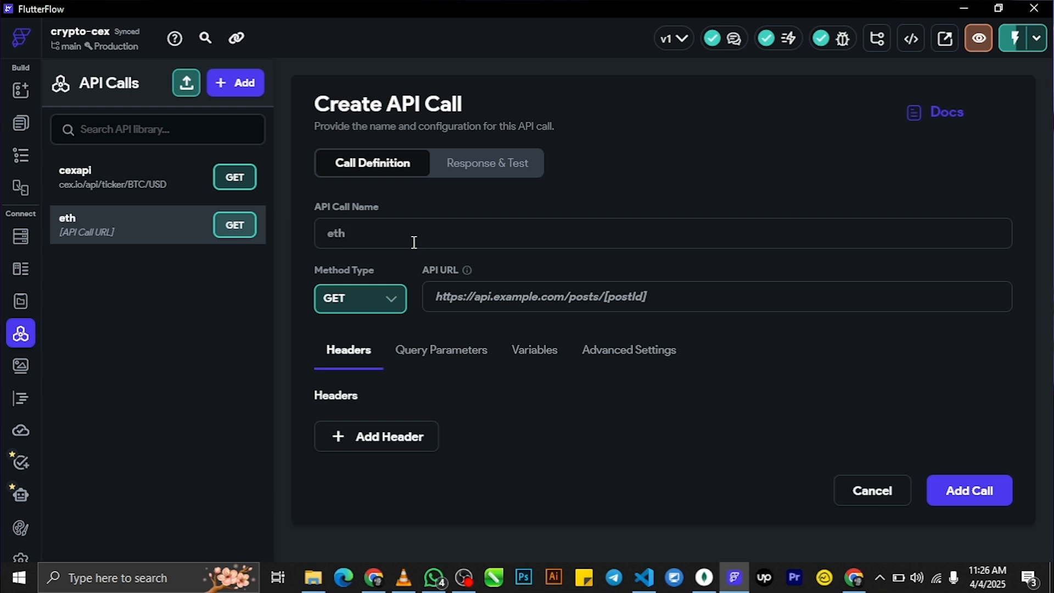
{"action": "key", "text": "BackSpace"}
{"action": "key", "text": "BackSpace"}
{"action": "key", "text": "BackSpace"}
{"action": "type", "text": "ETH"}
{"action": "left_click", "coordinate": [531, 297]}
{"action": "key", "text": "ctrl+v"}
{"action": "left_click_drag", "start_coordinate": [567, 302], "coordinate": [586, 300]}
{"action": "type", "text": "ETH"}
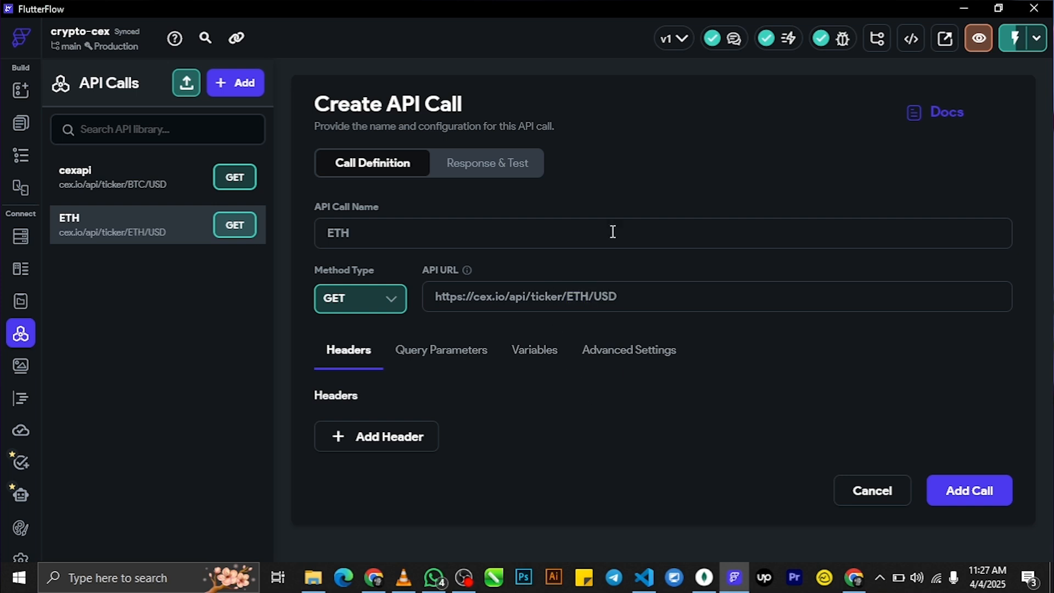
Step: Test the ETH API call and review the returned JSON body
{"action": "left_click", "coordinate": [482, 176]}
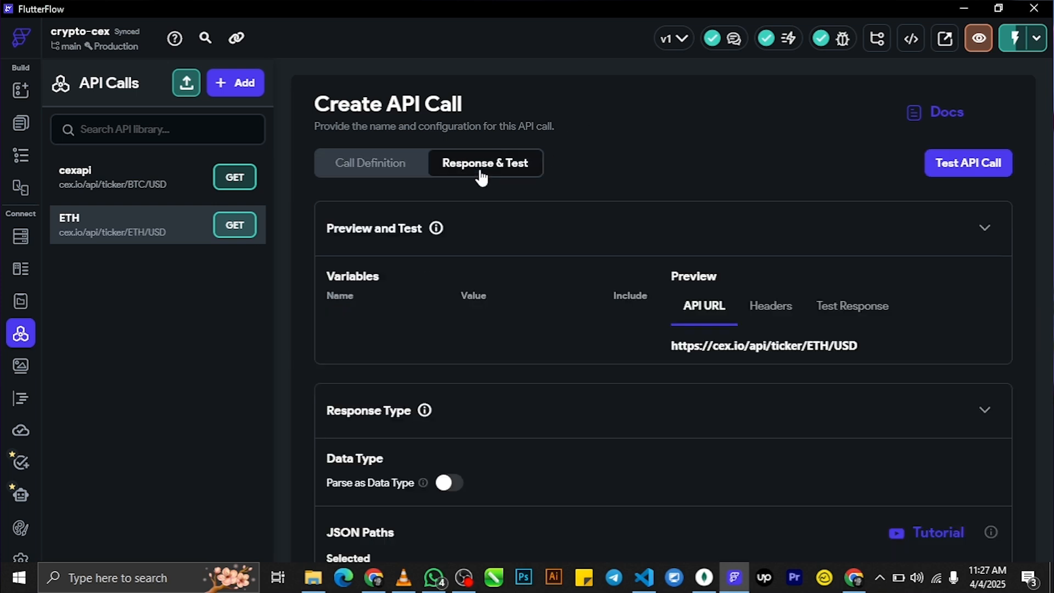
{"action": "left_click", "coordinate": [948, 170]}
{"action": "scroll", "coordinate": [701, 313], "scroll_direction": "down", "scroll_amount": 5}
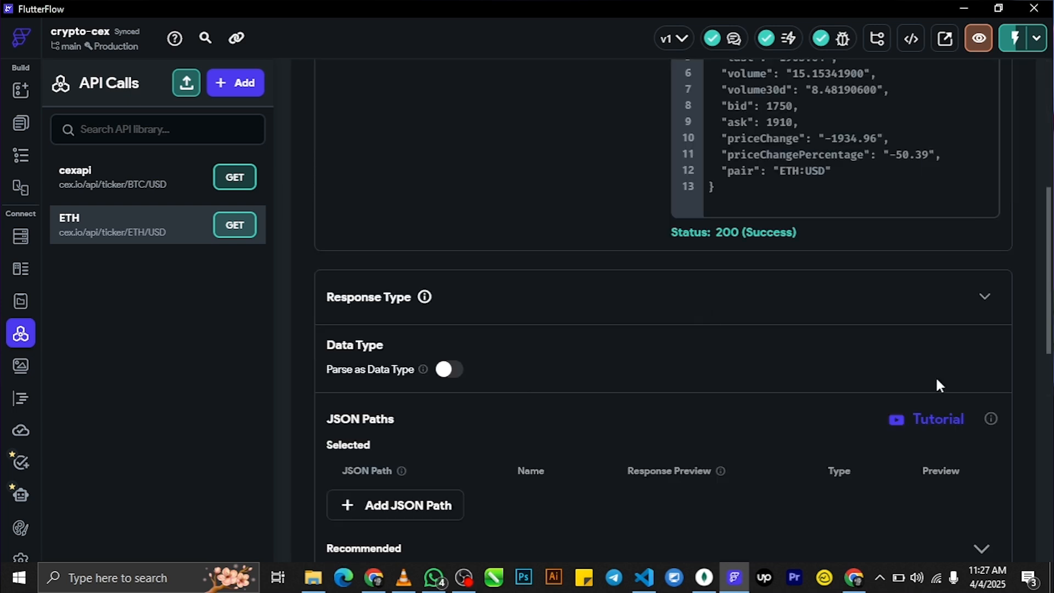
{"action": "scroll", "coordinate": [1048, 294], "scroll_direction": "up", "scroll_amount": 4}
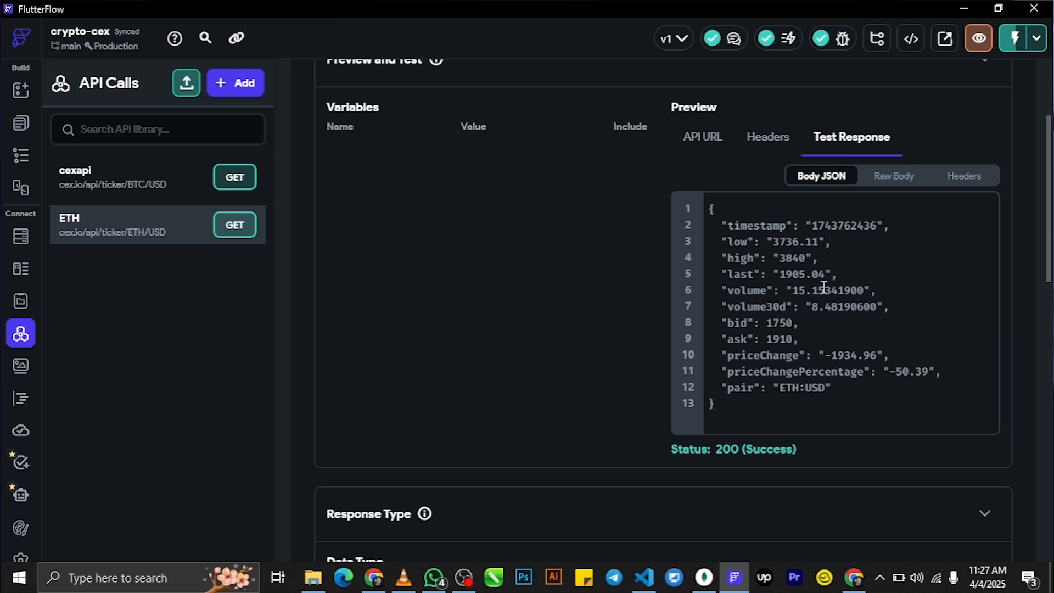
Step: Add the recommended $.pair path to the ETH call's selected JSON paths
{"action": "scroll", "coordinate": [714, 316], "scroll_direction": "down", "scroll_amount": 7}
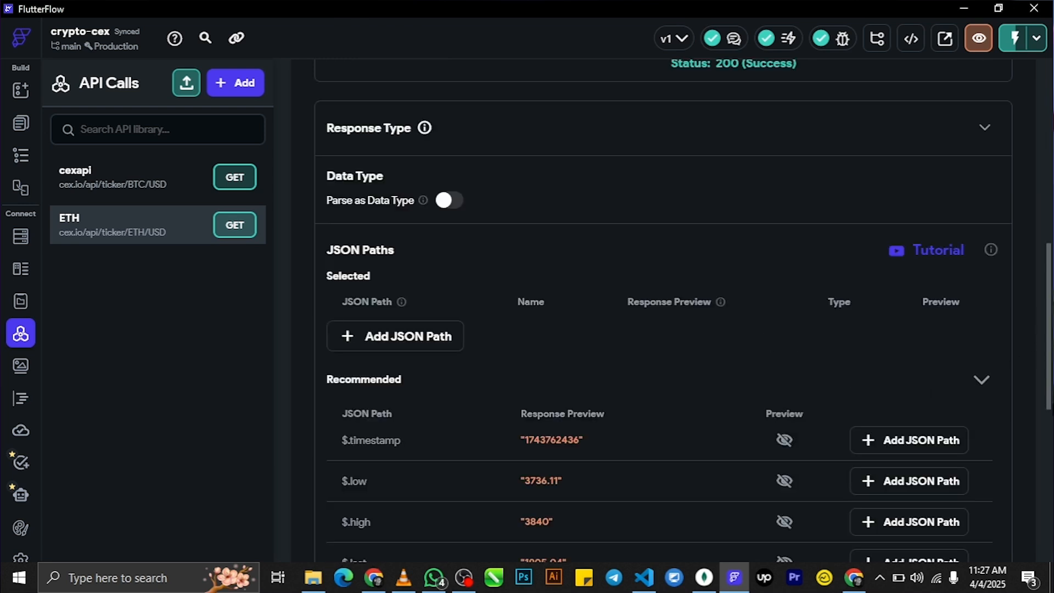
{"action": "scroll", "coordinate": [983, 299], "scroll_direction": "down", "scroll_amount": 8}
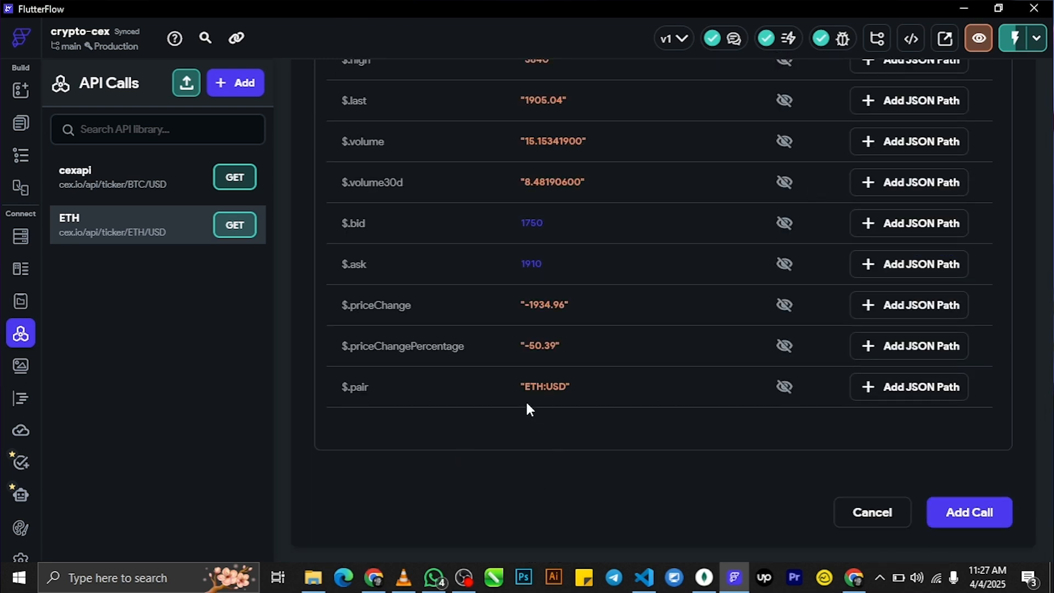
{"action": "left_click", "coordinate": [938, 394]}
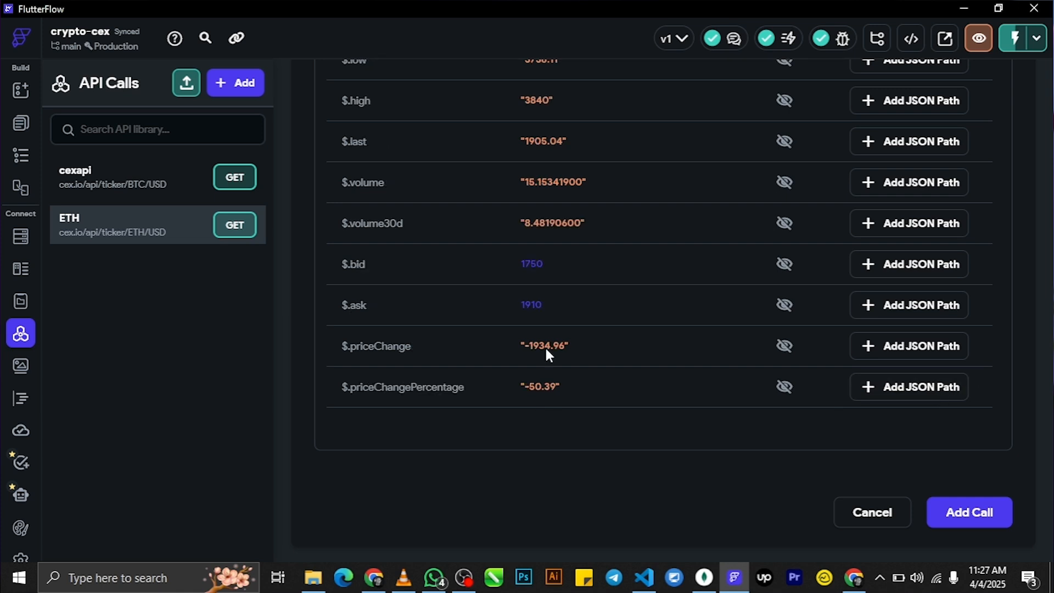
Step: Add the recommended $.priceChangePercentage, $.high, $.low and $.last paths to the ETH call's selected JSON paths
{"action": "left_click", "coordinate": [925, 393]}
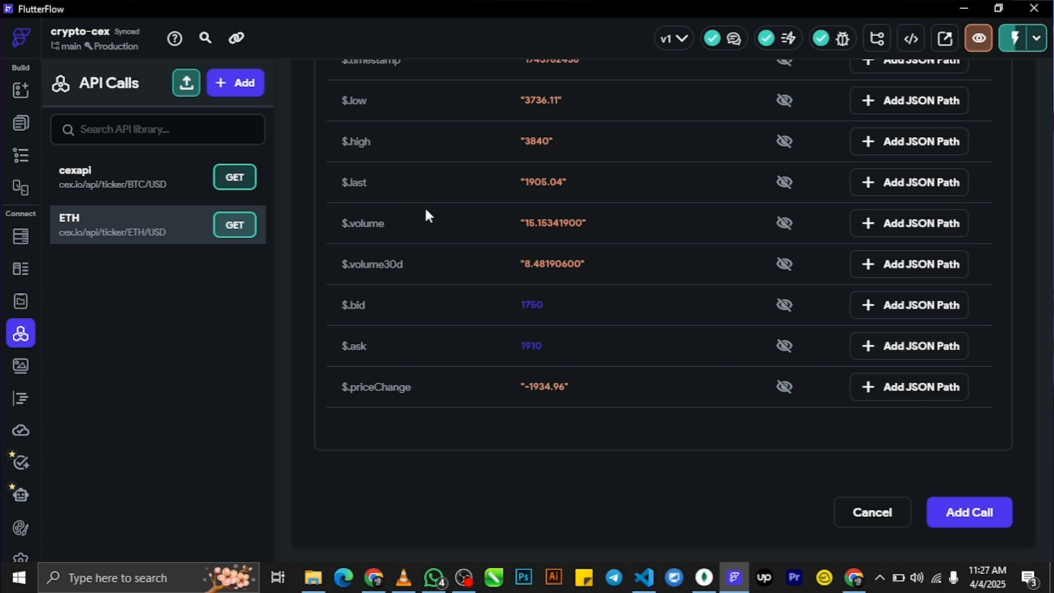
{"action": "left_click", "coordinate": [884, 152]}
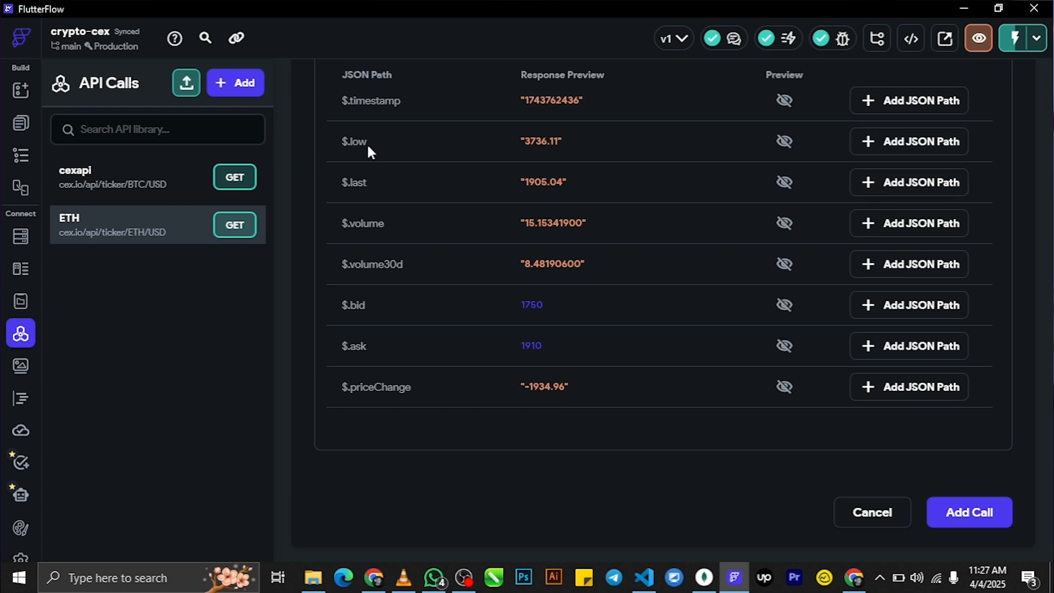
{"action": "left_click", "coordinate": [898, 147]}
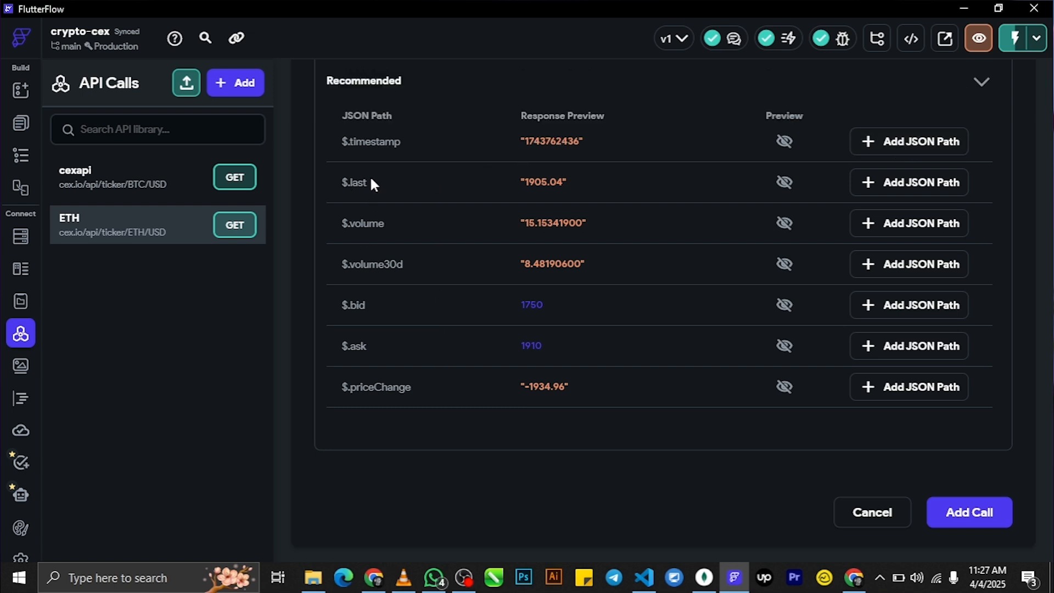
{"action": "left_click", "coordinate": [930, 186]}
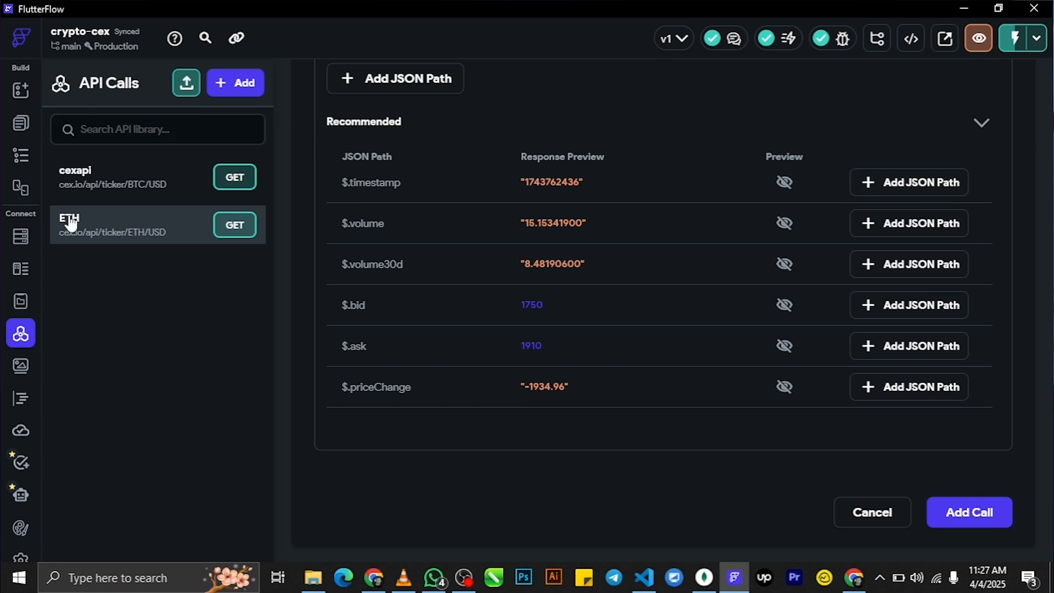
{"action": "left_click", "coordinate": [20, 123]}
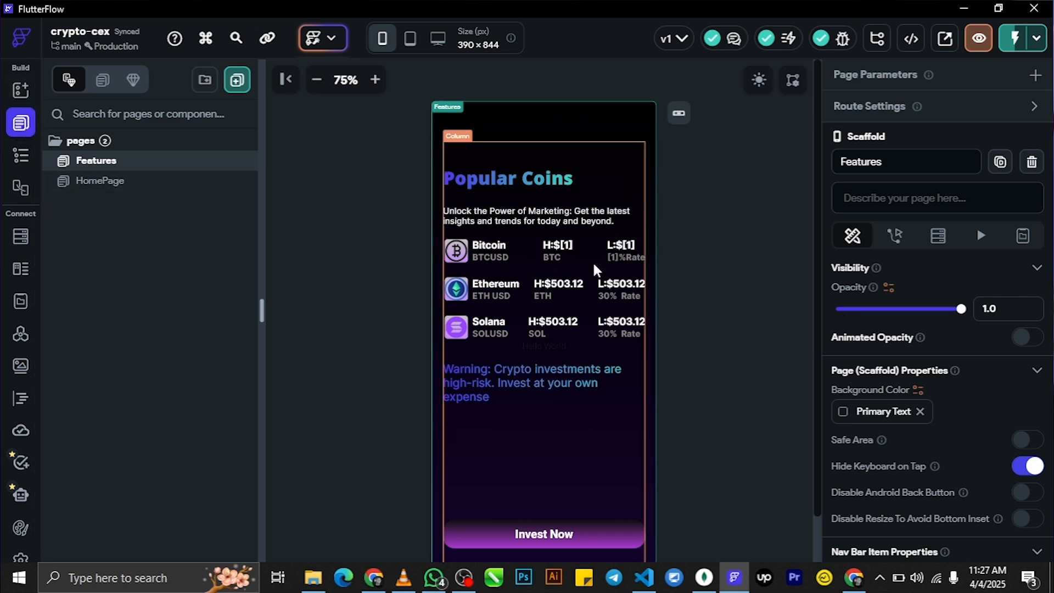
{"action": "left_click", "coordinate": [585, 303]}
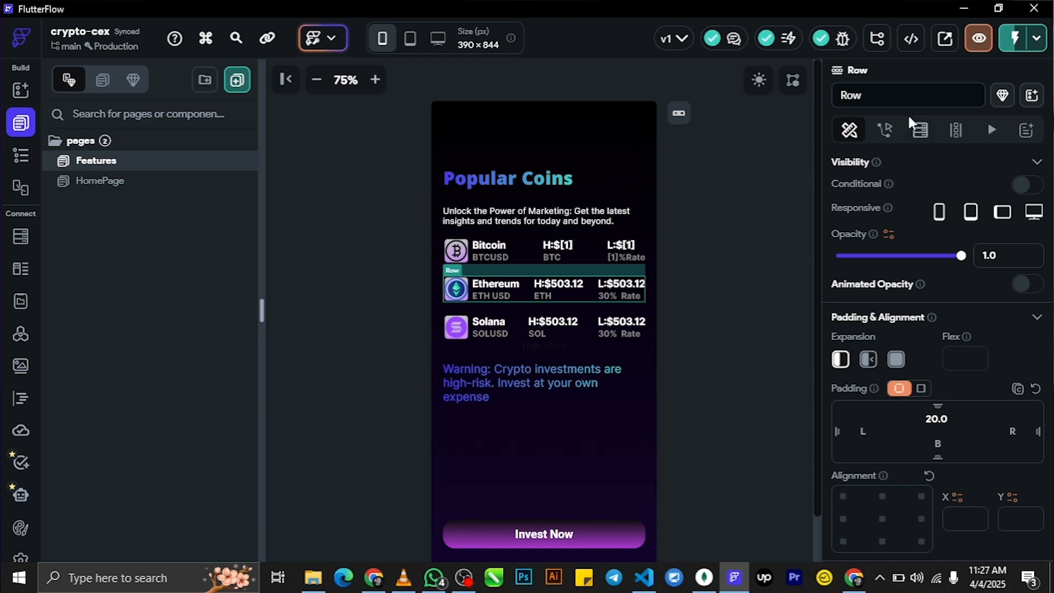
{"action": "left_click", "coordinate": [919, 131]}
{"action": "left_click", "coordinate": [936, 166]}
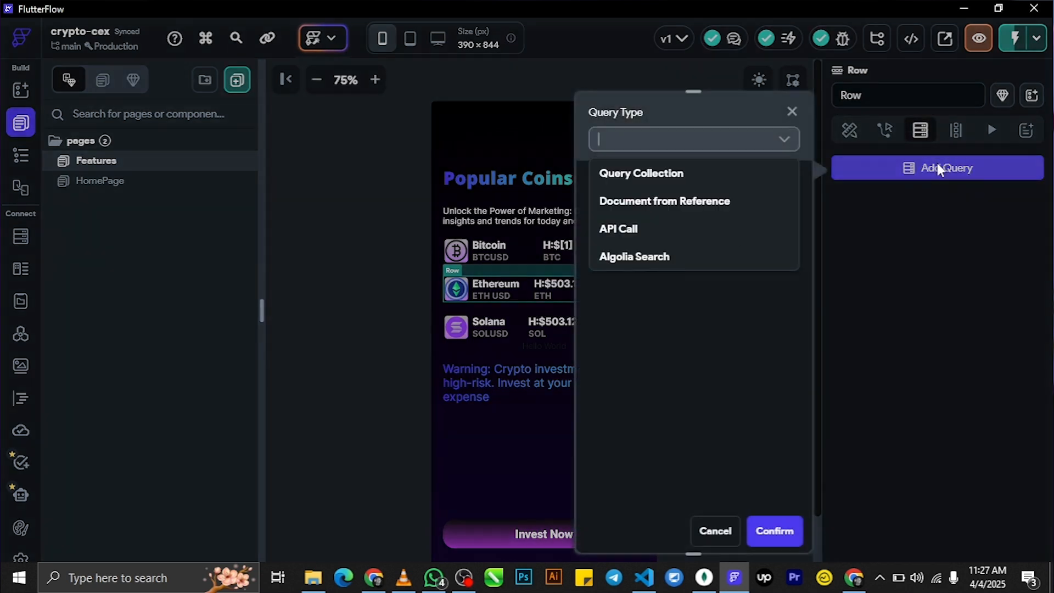
{"action": "left_click", "coordinate": [700, 230]}
{"action": "left_click", "coordinate": [711, 204]}
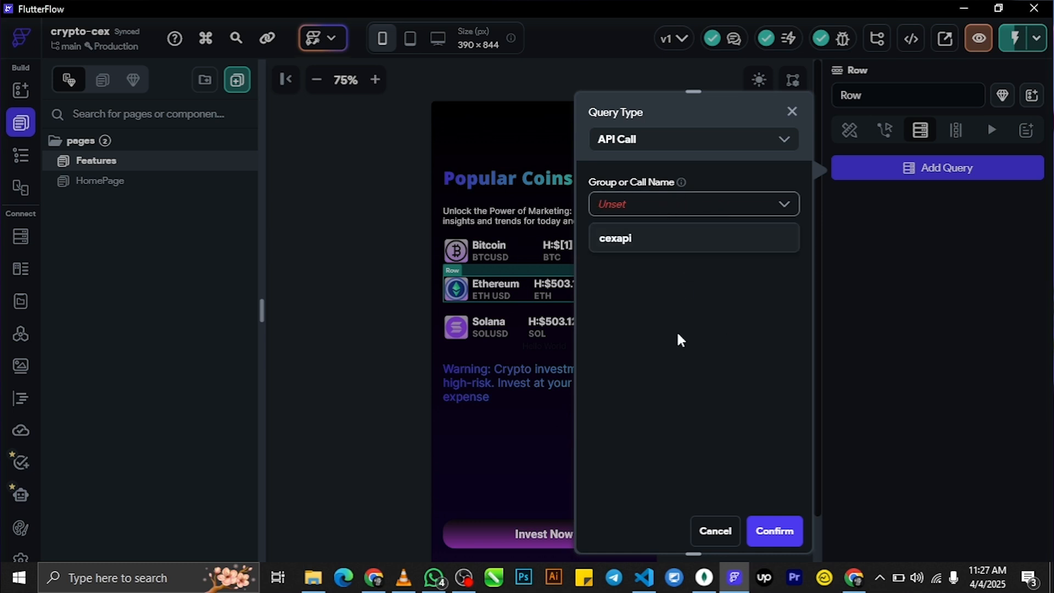
{"action": "left_click", "coordinate": [22, 148]}
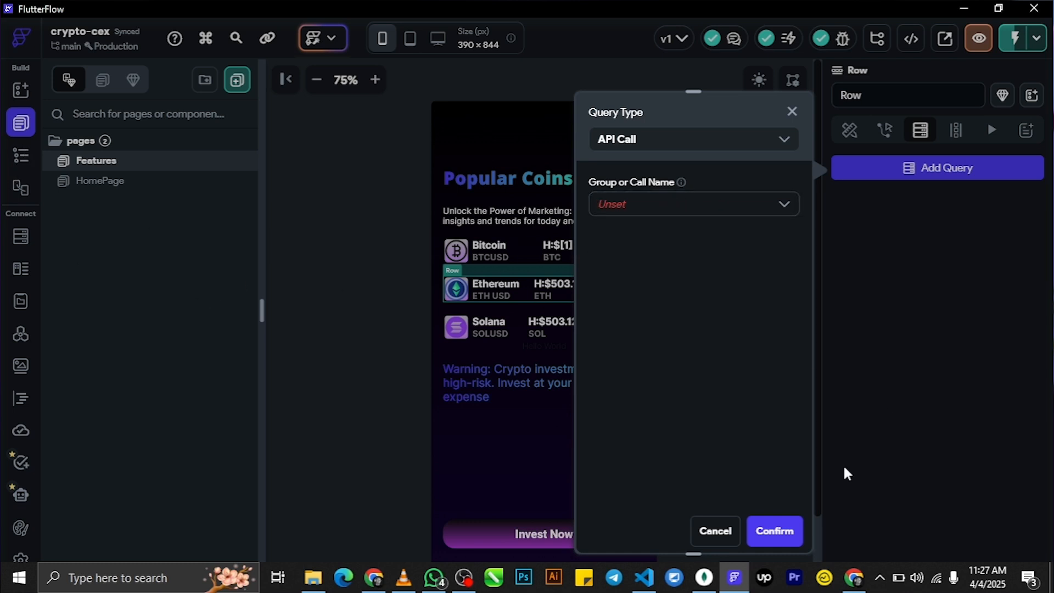
{"action": "left_click", "coordinate": [725, 531]}
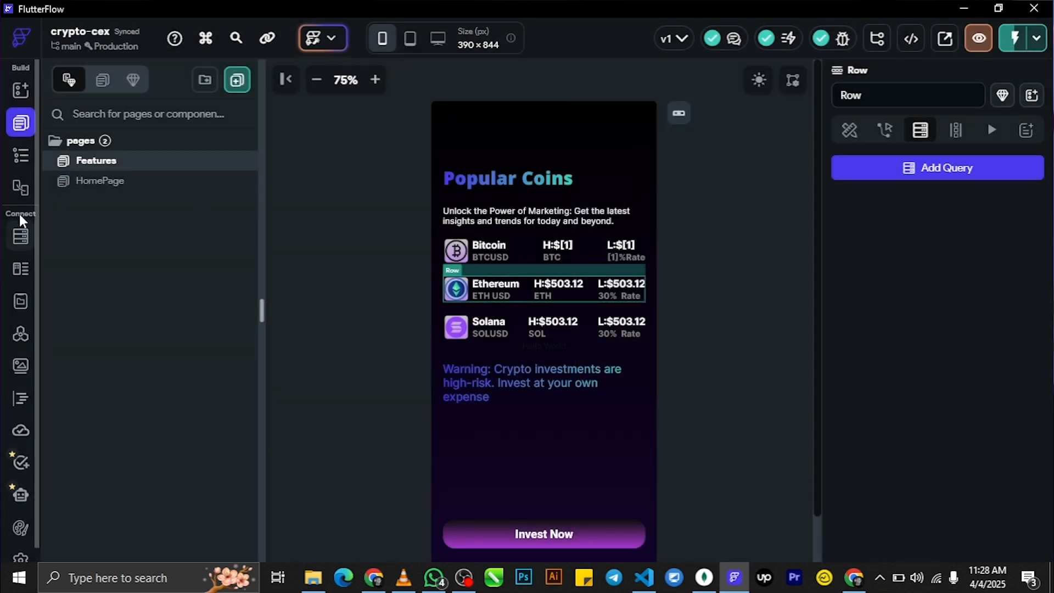
Step: Try to add the unsaved ETH API call with its selected JSON paths
{"action": "left_click", "coordinate": [21, 333]}
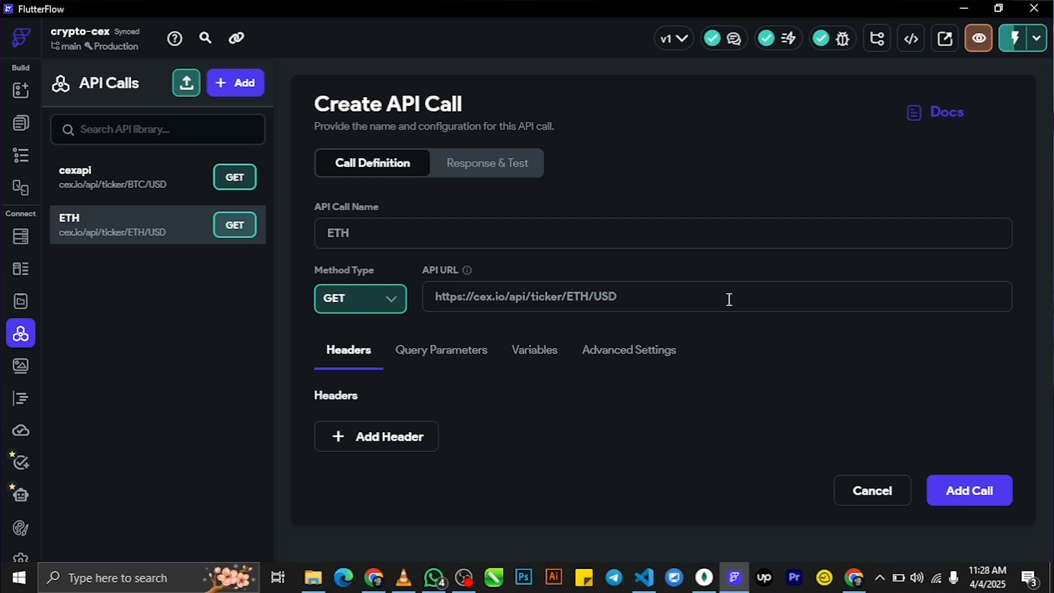
{"action": "left_click", "coordinate": [475, 165]}
{"action": "scroll", "coordinate": [891, 291], "scroll_direction": "down", "scroll_amount": 8}
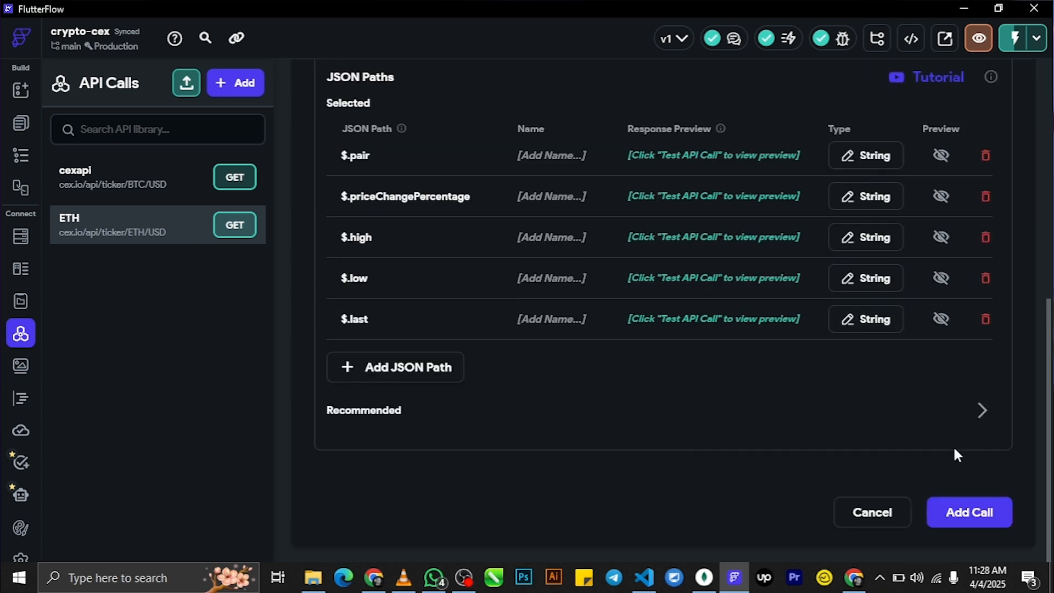
{"action": "scroll", "coordinate": [1004, 433], "scroll_direction": "up", "scroll_amount": 8}
{"action": "scroll", "coordinate": [1005, 432], "scroll_direction": "down", "scroll_amount": 8}
{"action": "left_click", "coordinate": [969, 519]}
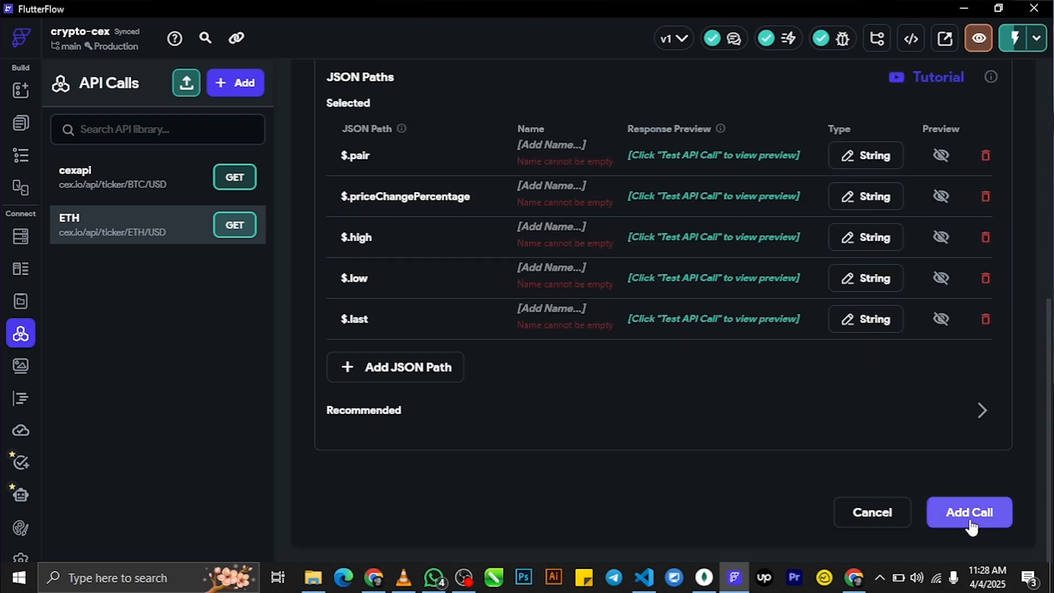
Step: Name the ETH call's $.last, $.low and $.high JSON paths last, low and high
{"action": "scroll", "coordinate": [950, 461], "scroll_direction": "up", "scroll_amount": 8}
{"action": "scroll", "coordinate": [714, 444], "scroll_direction": "down", "scroll_amount": 10}
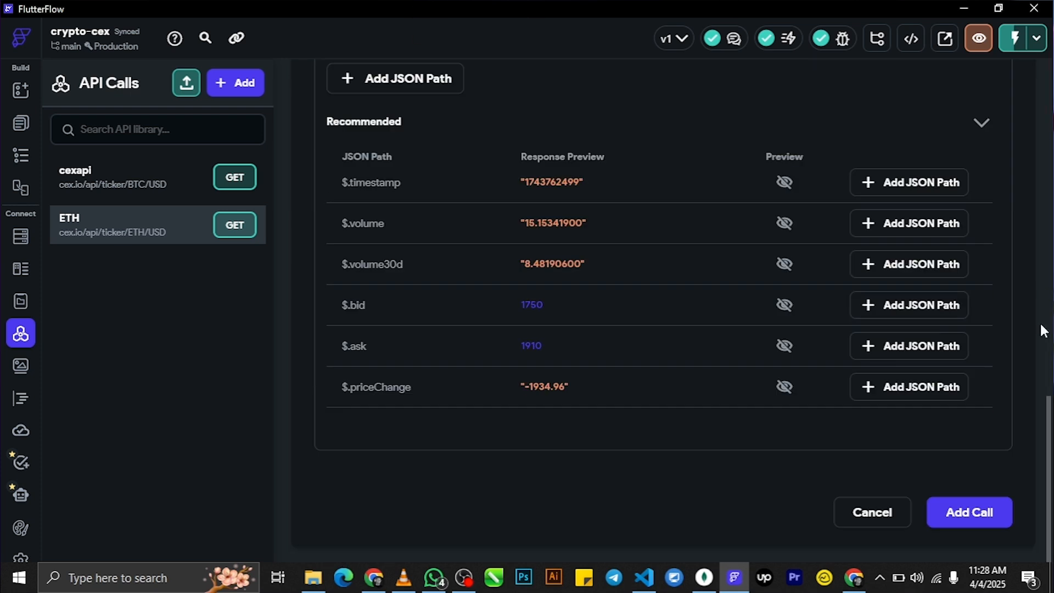
{"action": "scroll", "coordinate": [737, 399], "scroll_direction": "up", "scroll_amount": 10}
{"action": "scroll", "coordinate": [729, 416], "scroll_direction": "down", "scroll_amount": 10}
{"action": "scroll", "coordinate": [730, 416], "scroll_direction": "up", "scroll_amount": 6}
{"action": "left_click", "coordinate": [556, 425]}
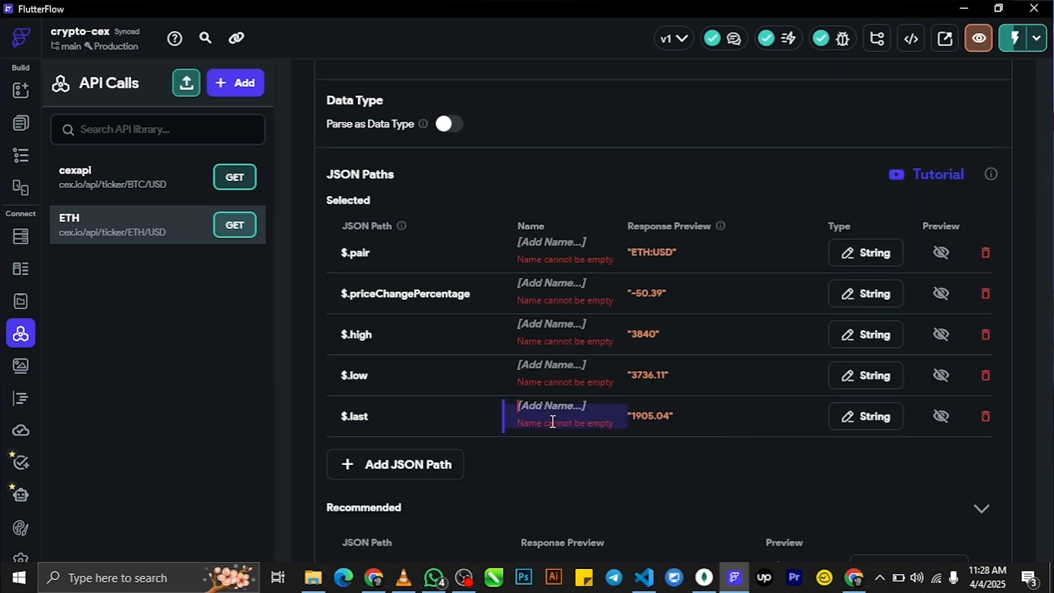
{"action": "type", "text": "last"}
{"action": "left_click", "coordinate": [546, 379]}
{"action": "type", "text": "low"}
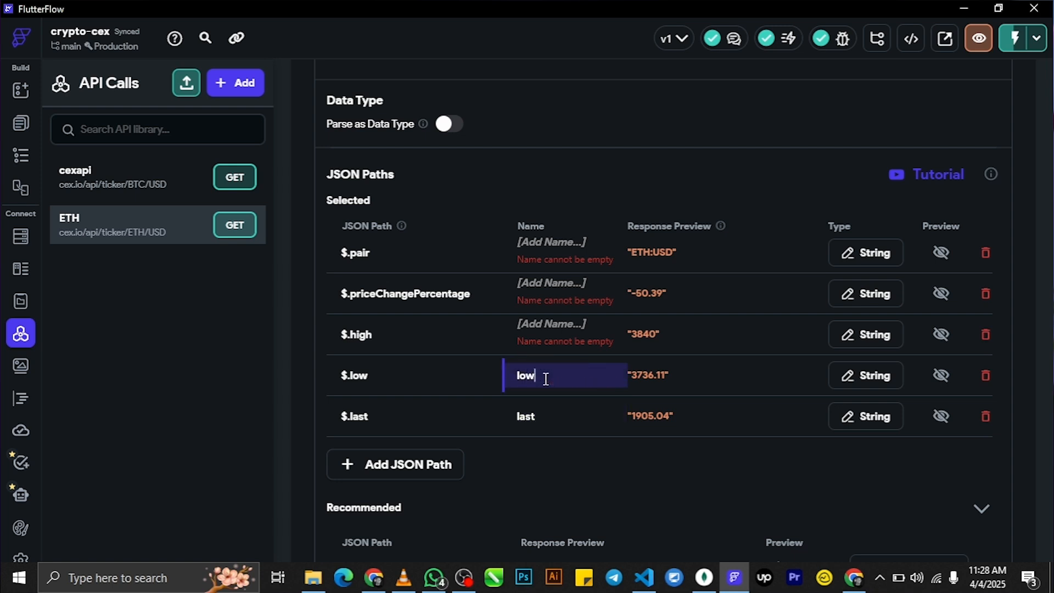
{"action": "left_click", "coordinate": [539, 336]}
{"action": "type", "text": "high"}
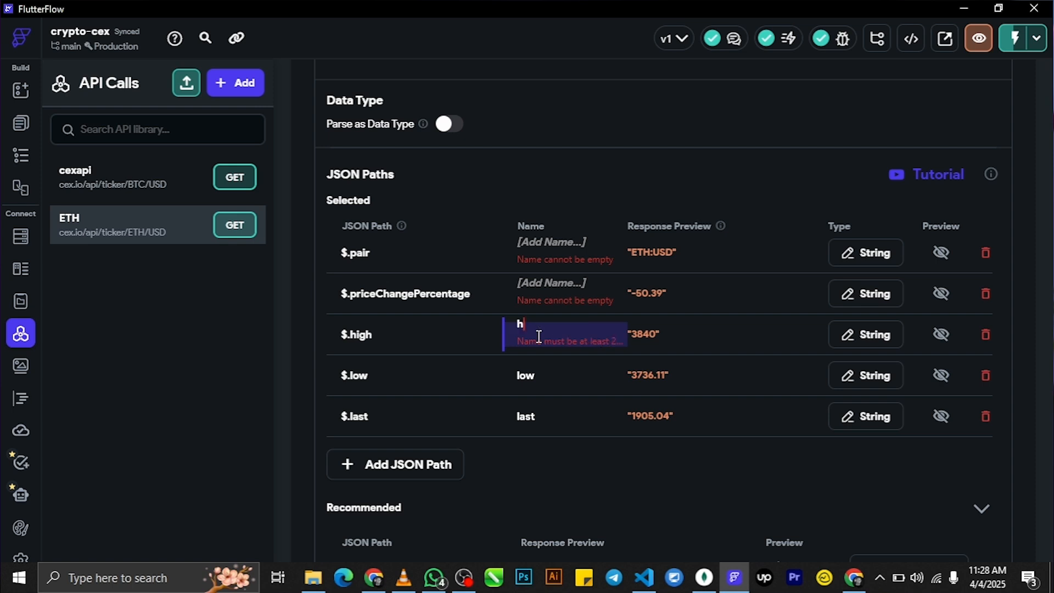
Step: Name the $.priceChangePercentage path per and the $.pair path pair, and add the ETH call to the project
{"action": "left_click", "coordinate": [568, 290]}
{"action": "type", "text": "per"}
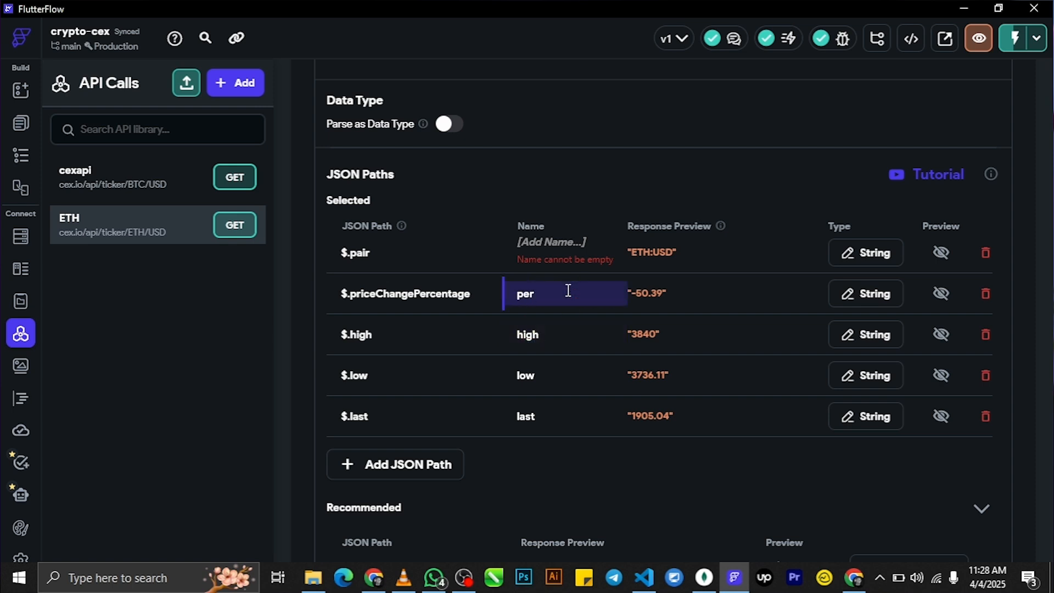
{"action": "left_click", "coordinate": [554, 244]}
{"action": "type", "text": "pai"}
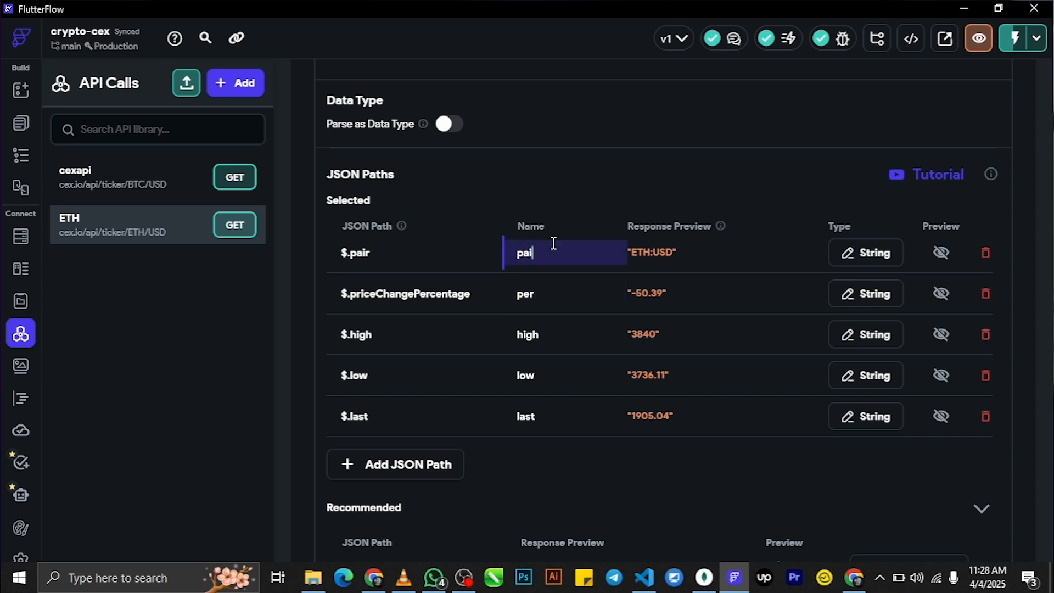
{"action": "key", "text": "BackSpace"}
{"action": "type", "text": "ir"}
{"action": "key", "text": "BackSpace"}
{"action": "key", "text": "BackSpace"}
{"action": "type", "text": "ai"}
{"action": "scroll", "coordinate": [629, 319], "scroll_direction": "down", "scroll_amount": 5}
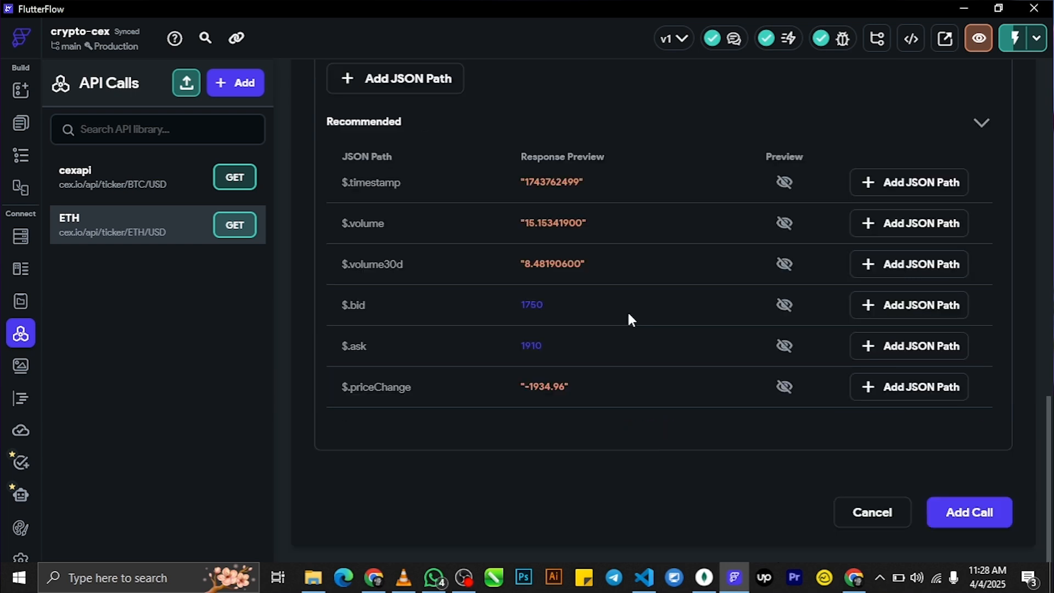
{"action": "left_click", "coordinate": [931, 523]}
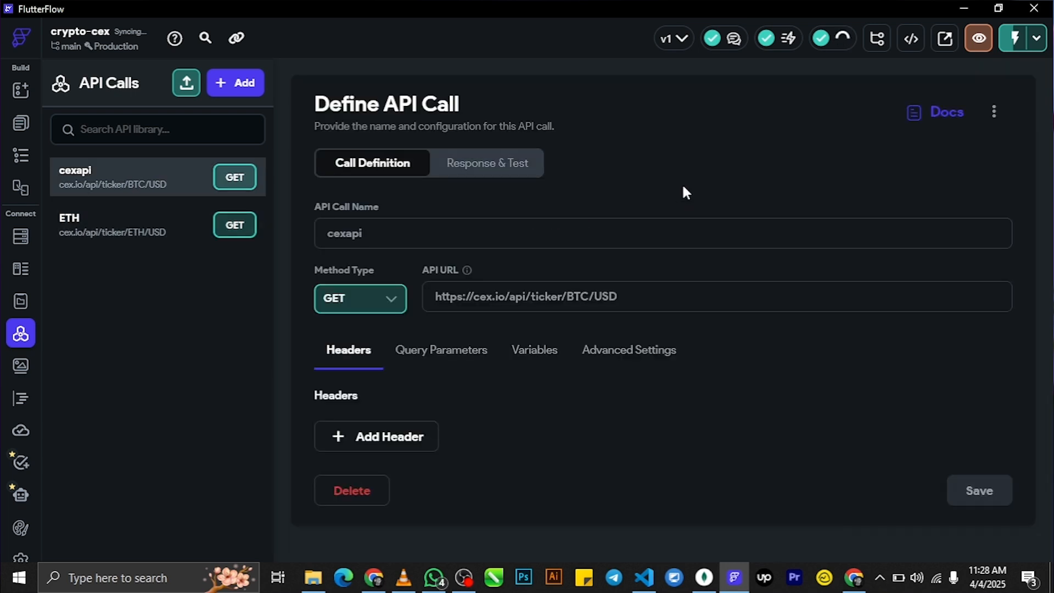
Step: Add an API Call backend query using ETH to the Ethereum row on the Features page
{"action": "left_click", "coordinate": [22, 247]}
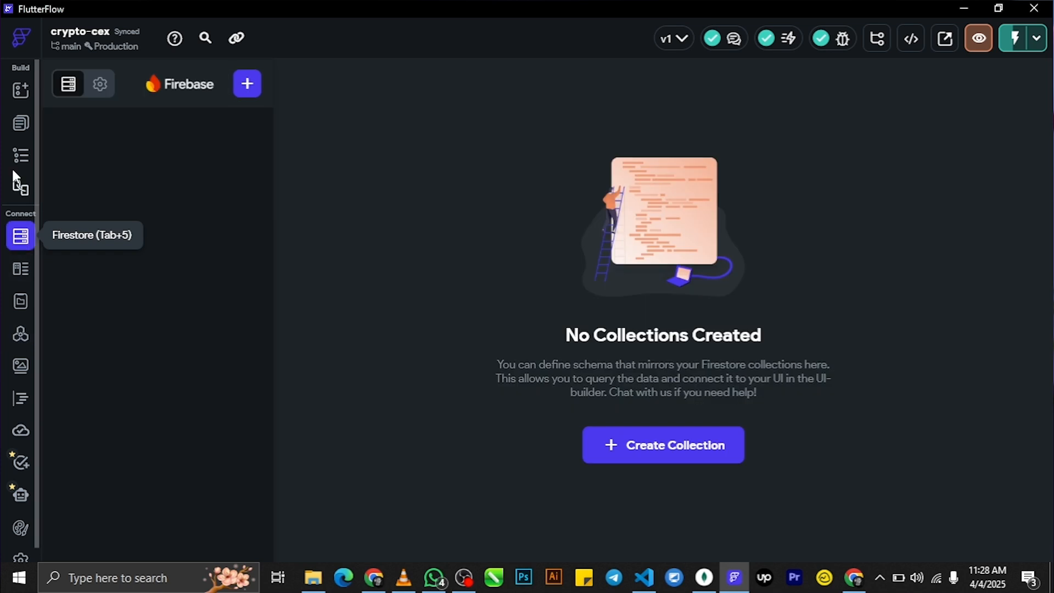
{"action": "left_click", "coordinate": [20, 124]}
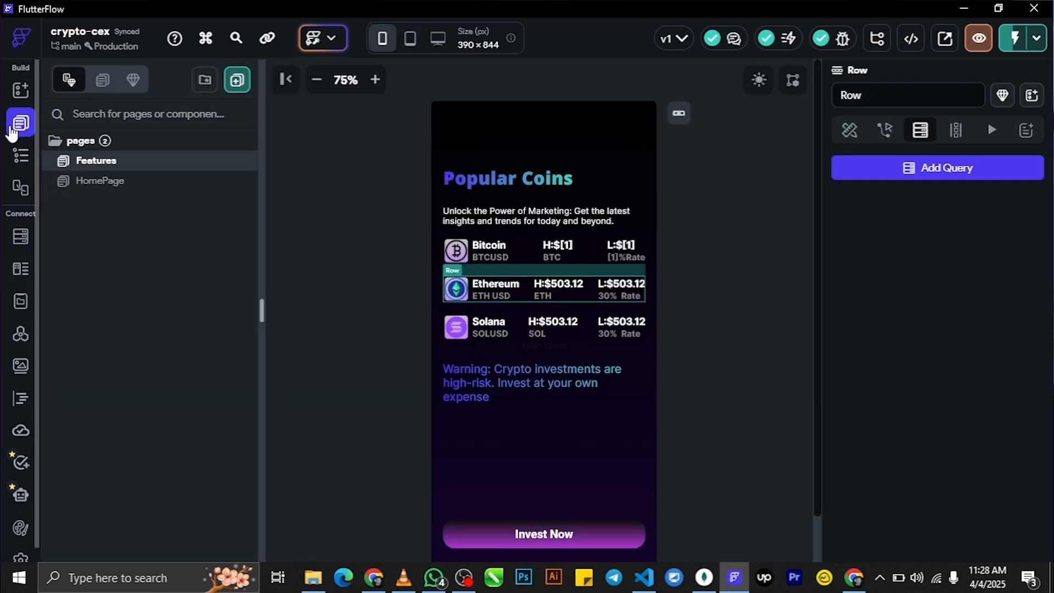
{"action": "left_click", "coordinate": [937, 169]}
{"action": "left_click", "coordinate": [645, 232]}
{"action": "left_click", "coordinate": [728, 207]}
{"action": "left_click", "coordinate": [646, 272]}
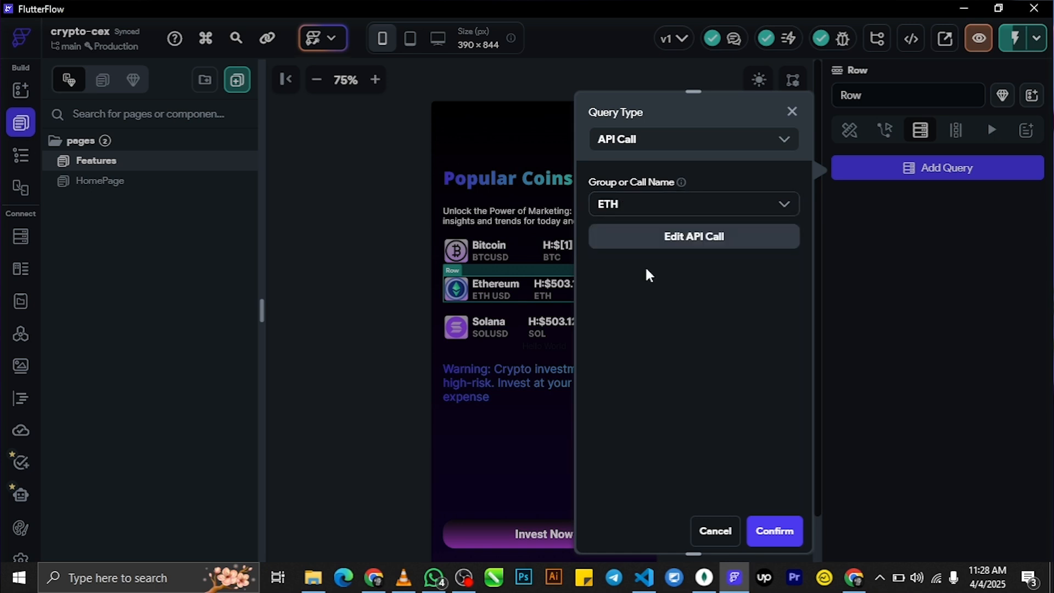
{"action": "left_click", "coordinate": [773, 531]}
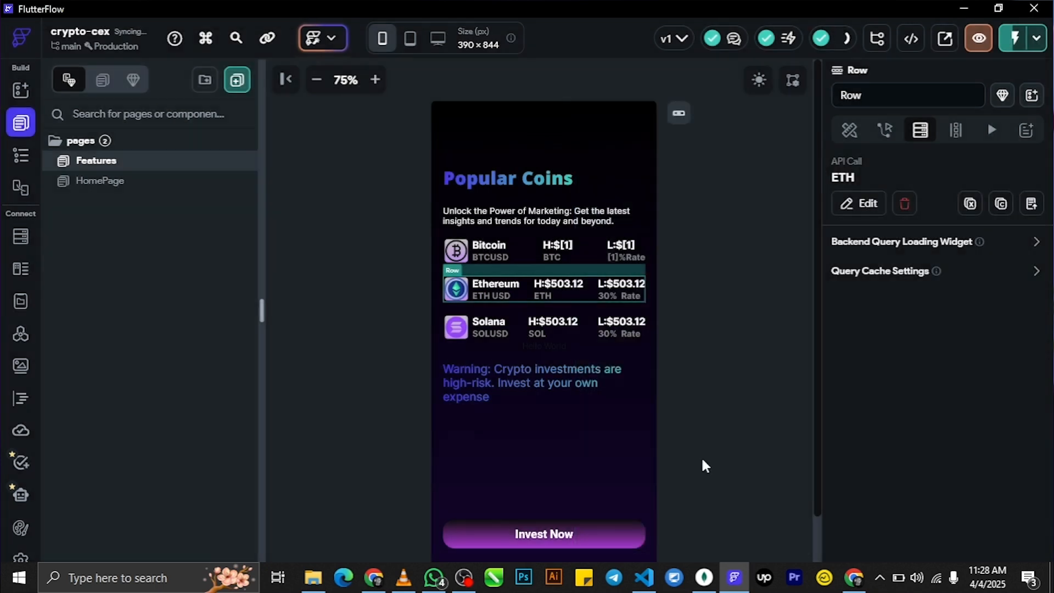
Step: Set the Ethereum row's rate text from Combine Text, with the ETH Response JSON body's predefined path per as Text 1
{"action": "left_click", "coordinate": [713, 324]}
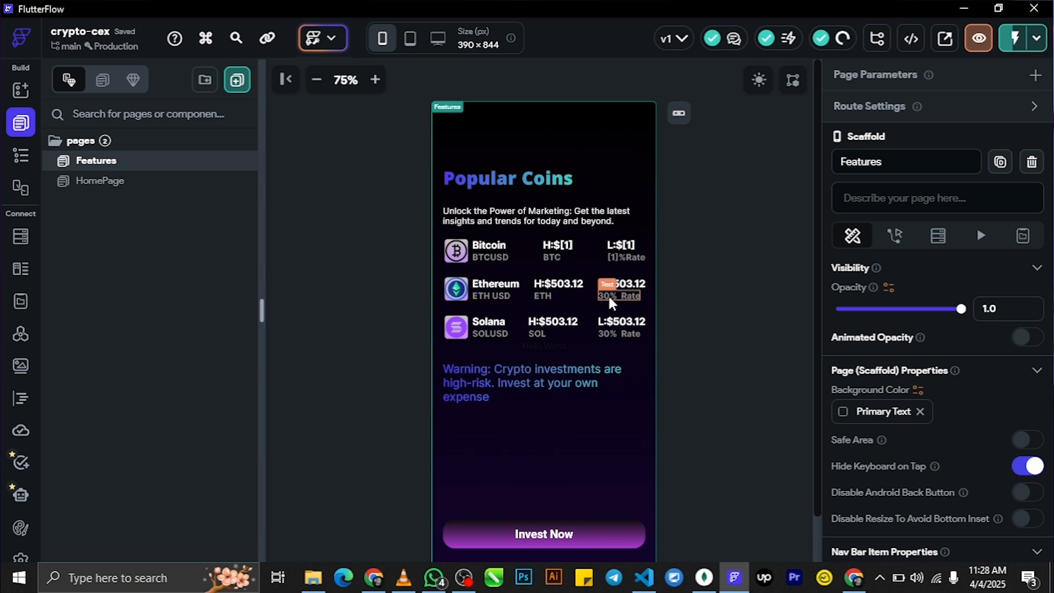
{"action": "left_click", "coordinate": [609, 298]}
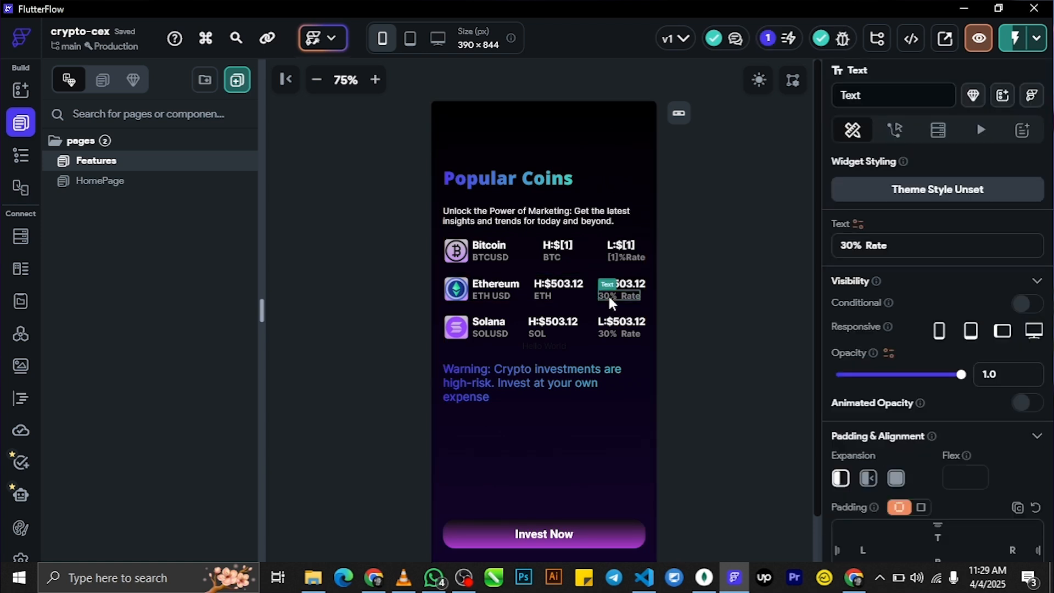
{"action": "left_click", "coordinate": [857, 224]}
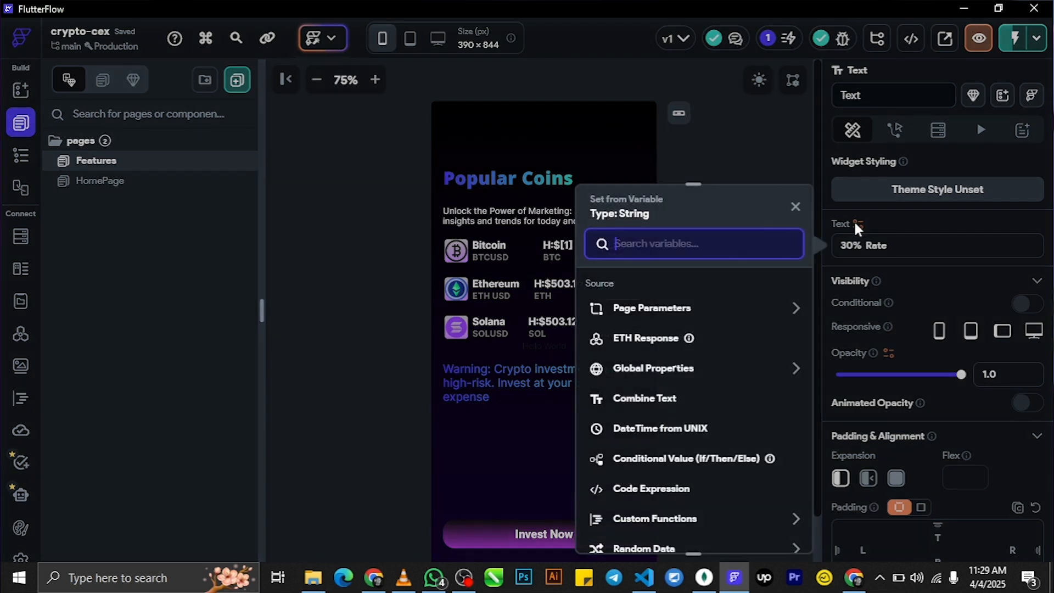
{"action": "left_click", "coordinate": [697, 406]}
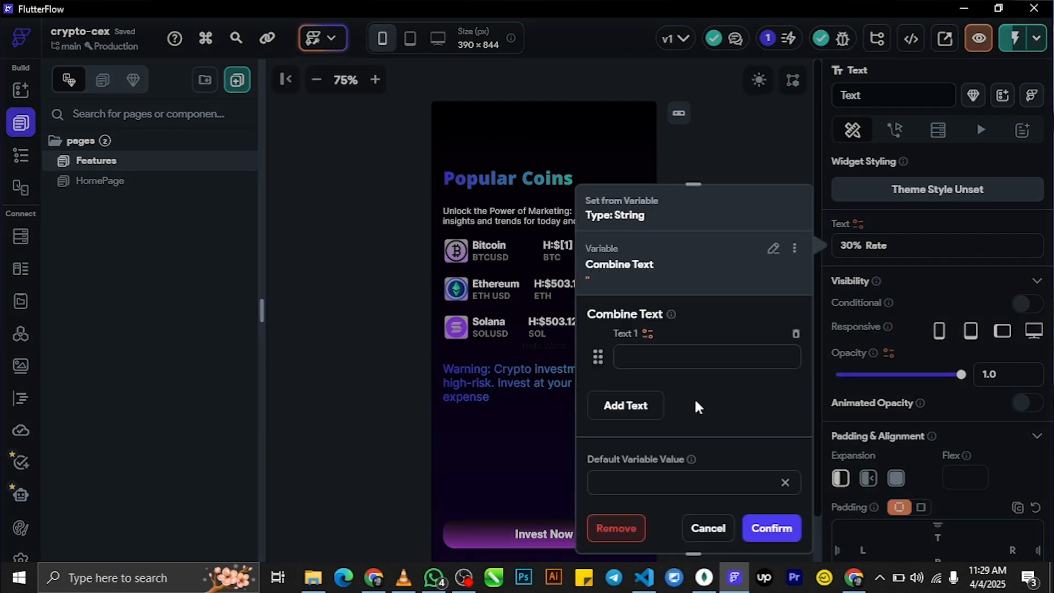
{"action": "left_click", "coordinate": [663, 359]}
{"action": "left_click", "coordinate": [649, 333]}
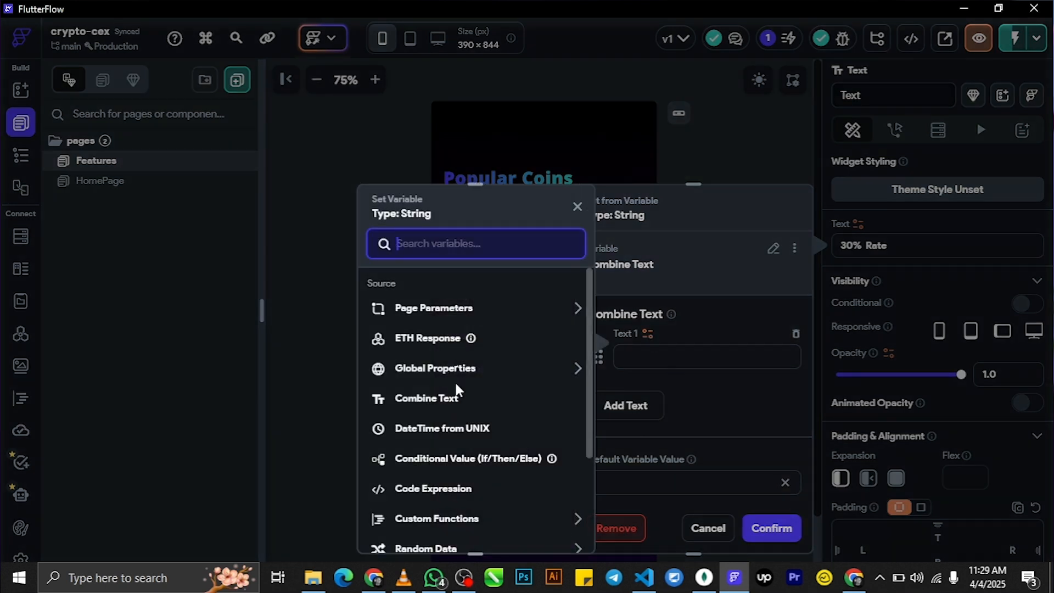
{"action": "left_click", "coordinate": [494, 343]}
{"action": "left_click", "coordinate": [501, 446]}
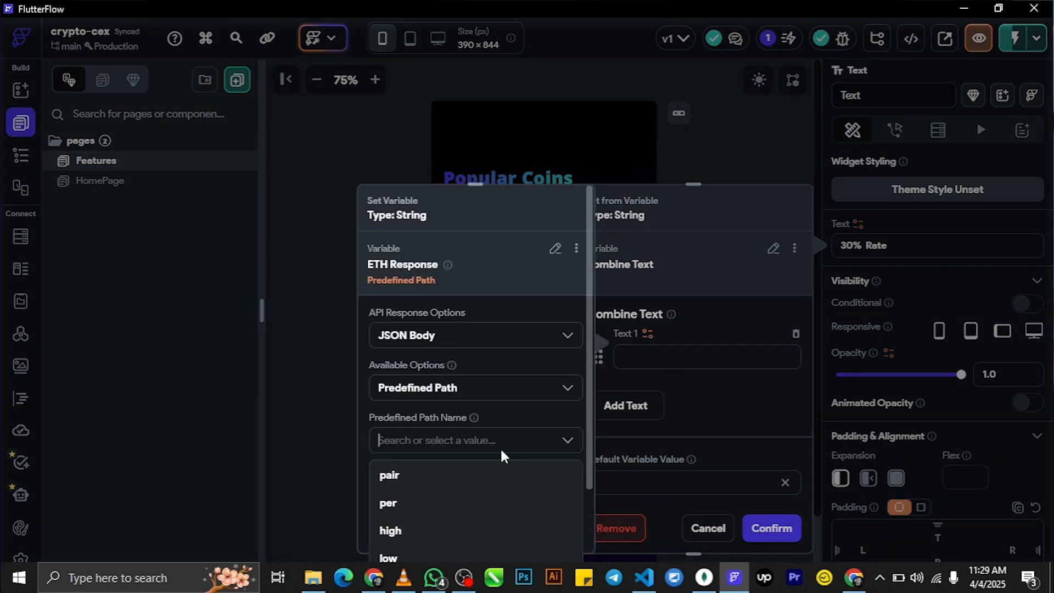
{"action": "scroll", "coordinate": [501, 456], "scroll_direction": "down", "scroll_amount": 2}
{"action": "left_click", "coordinate": [395, 425]}
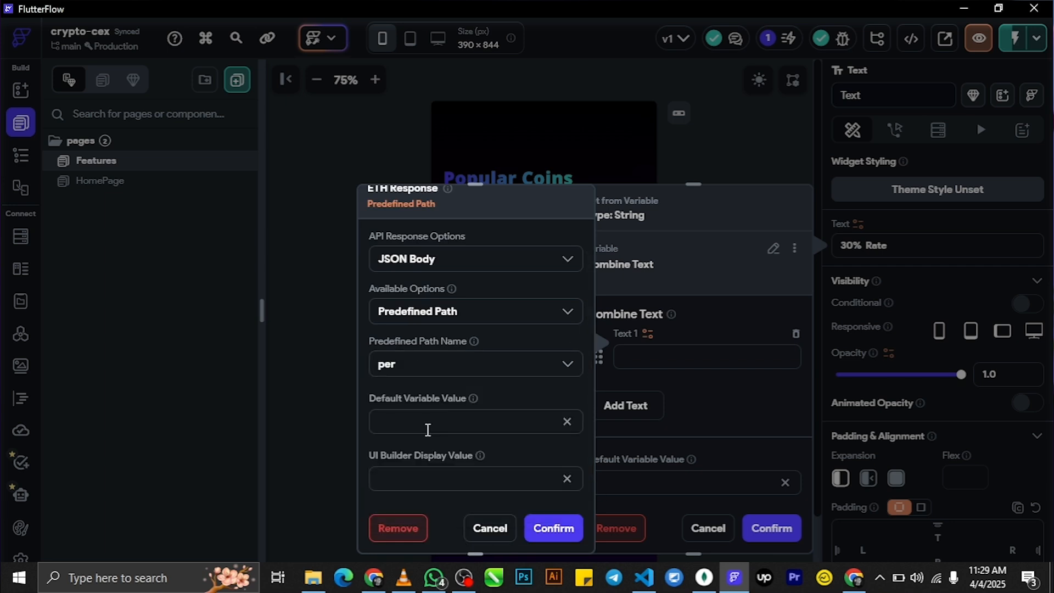
{"action": "left_click", "coordinate": [543, 531]}
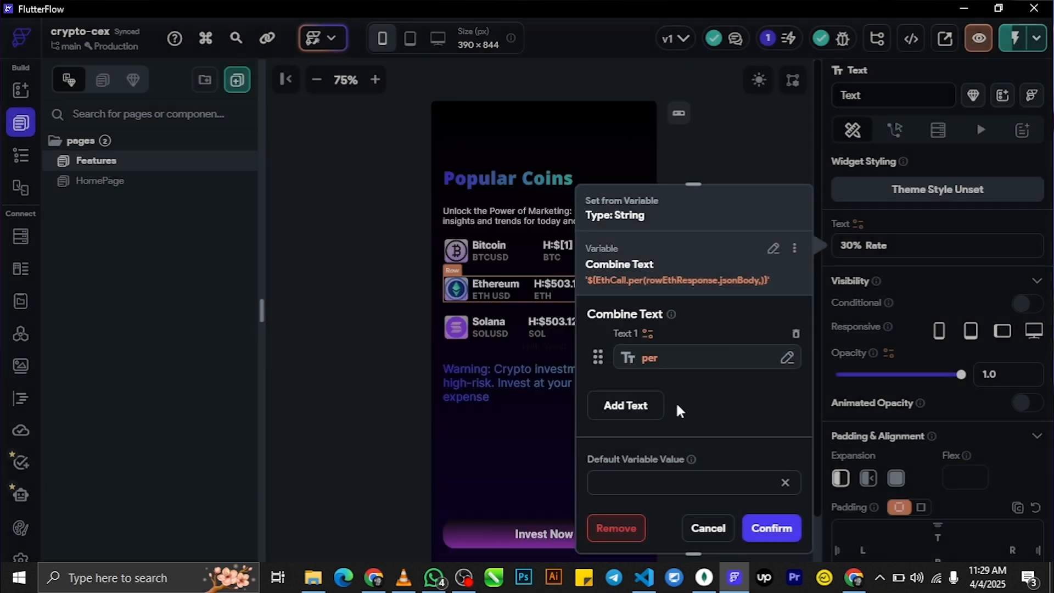
Step: Complete the Ethereum row's rate text combination with % as Text 2 and Rate as Text 3
{"action": "left_click", "coordinate": [636, 414]}
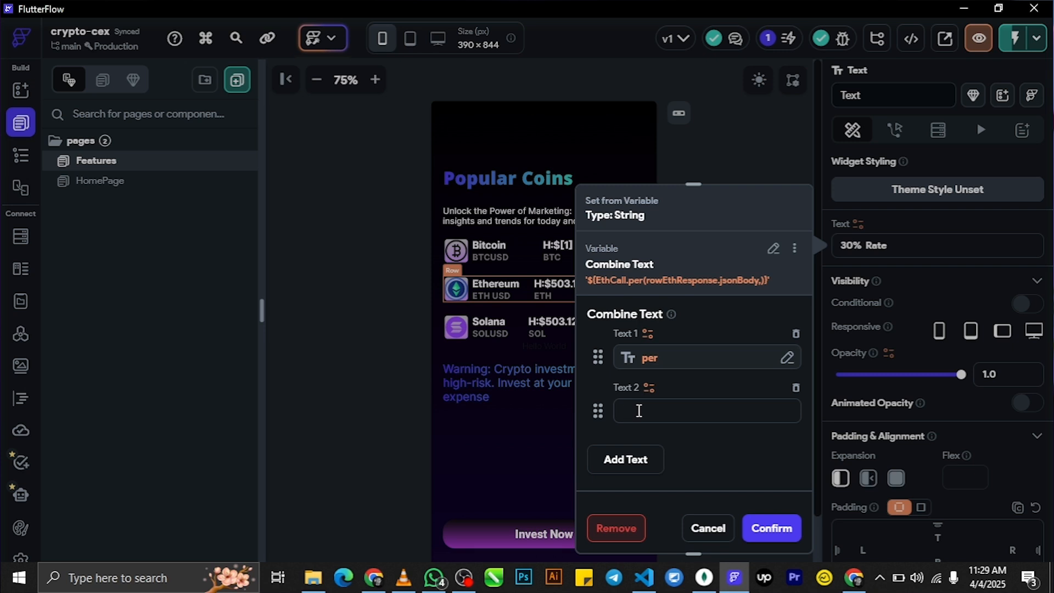
{"action": "type", "text": "%"}
{"action": "left_click", "coordinate": [645, 464]}
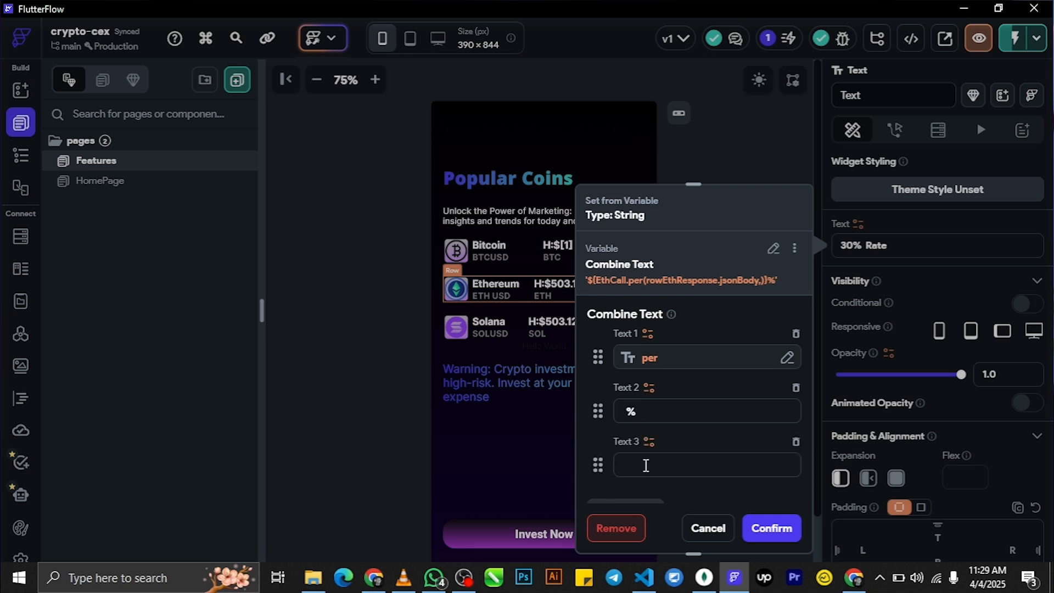
{"action": "type", "text": "Rate"}
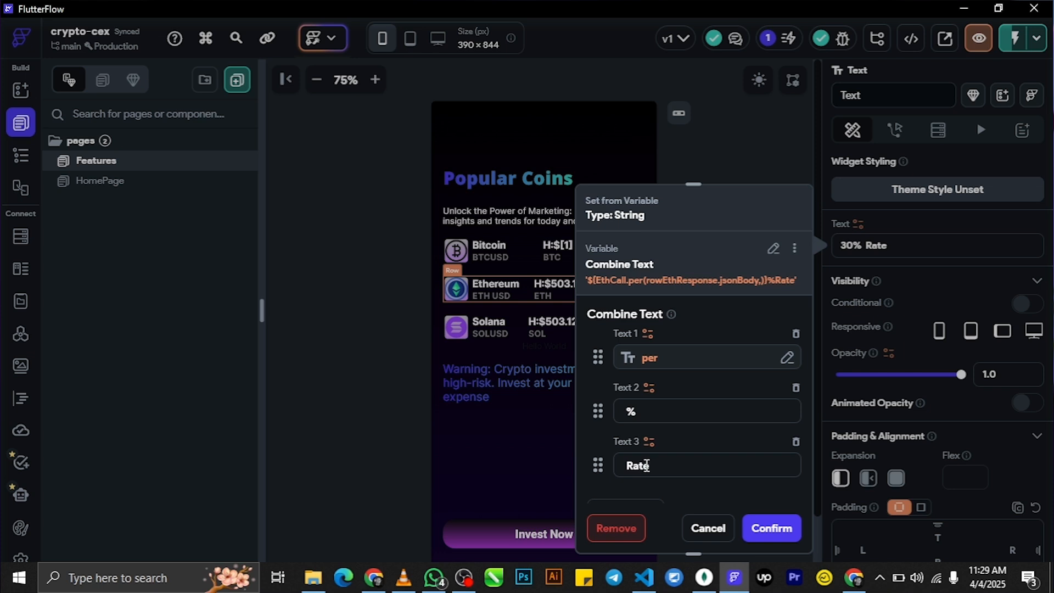
{"action": "left_click", "coordinate": [771, 528]}
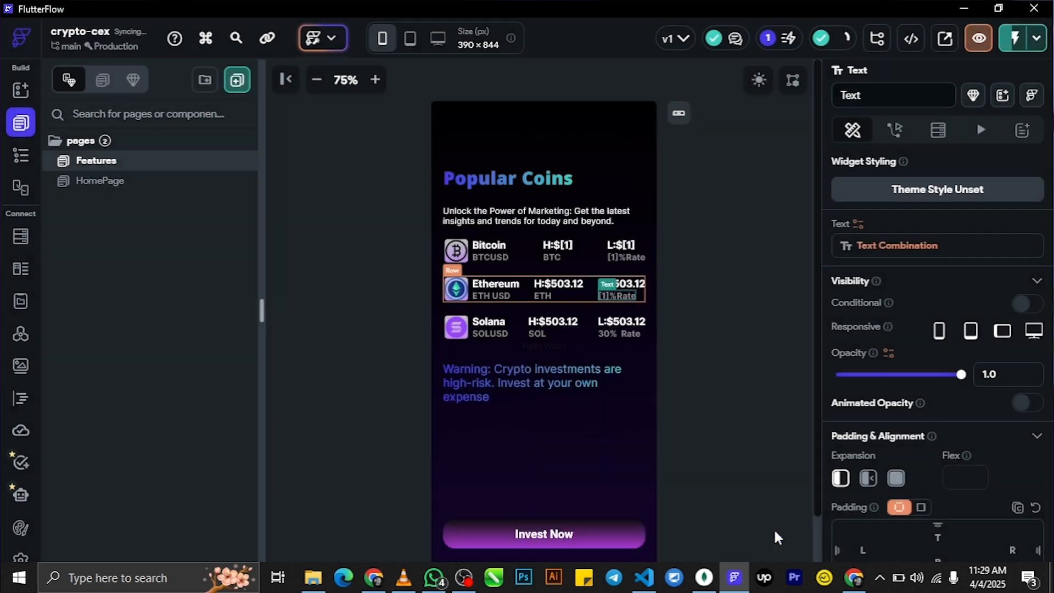
{"action": "left_click", "coordinate": [721, 303]}
Step: Start a Combine Text for the Ethereum row's low price, with L: as Text 1 and $ as Text 2
{"action": "left_click", "coordinate": [630, 287]}
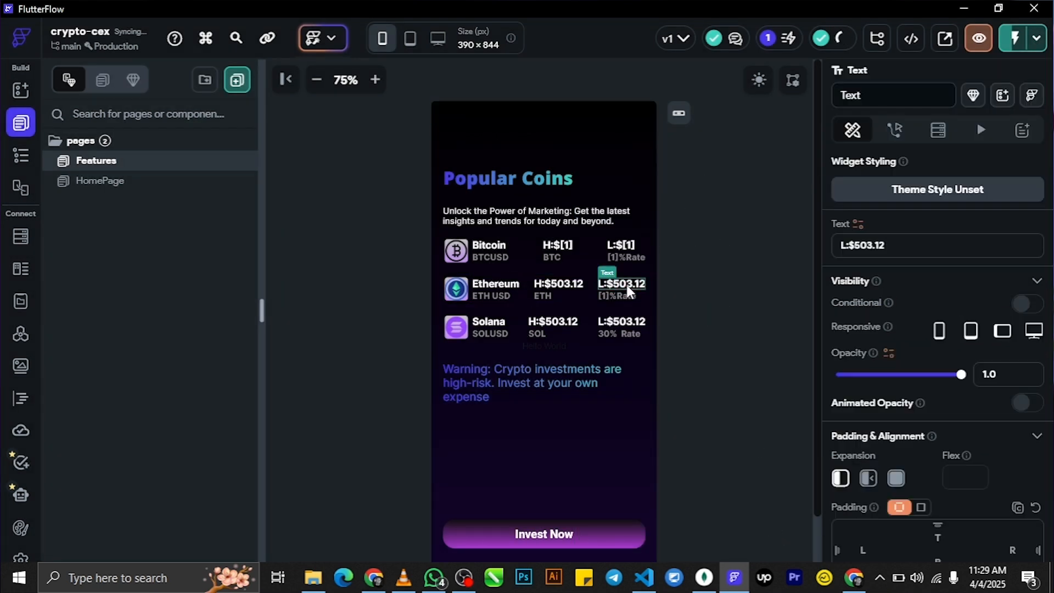
{"action": "left_click", "coordinate": [858, 224]}
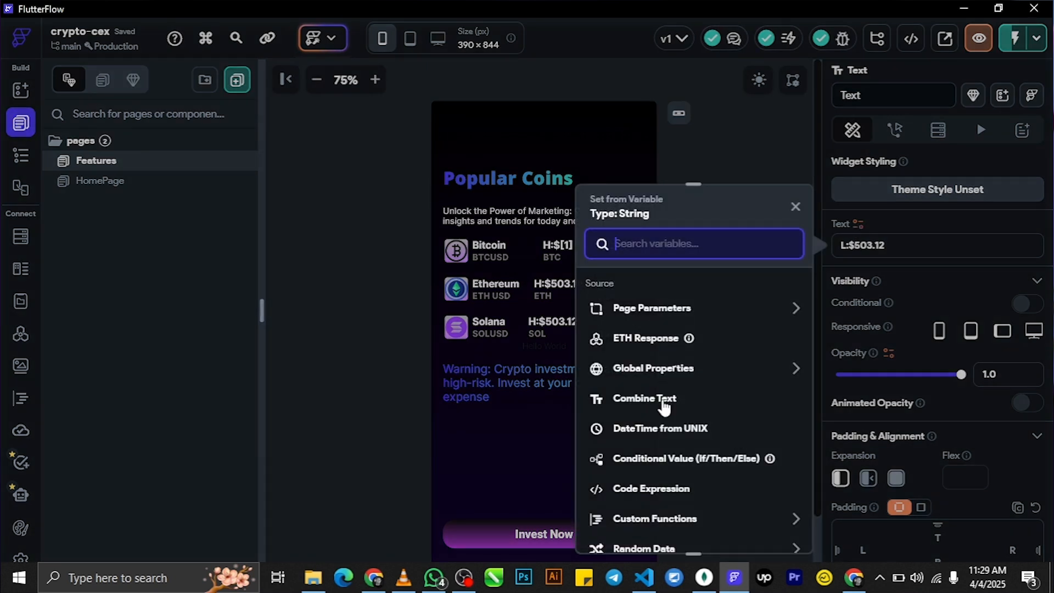
{"action": "left_click", "coordinate": [647, 399]}
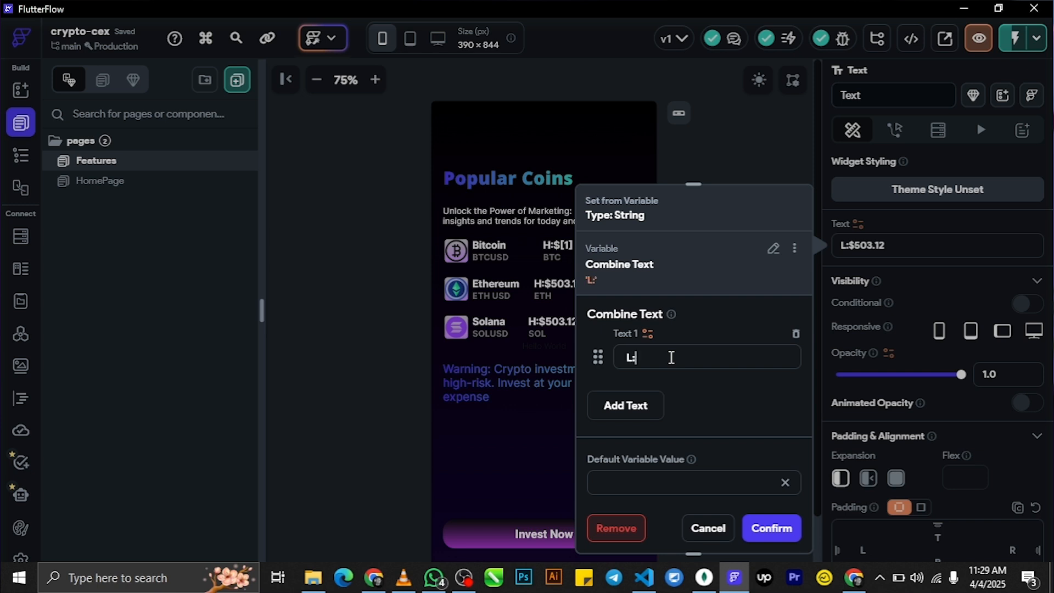
{"action": "left_click", "coordinate": [630, 405]}
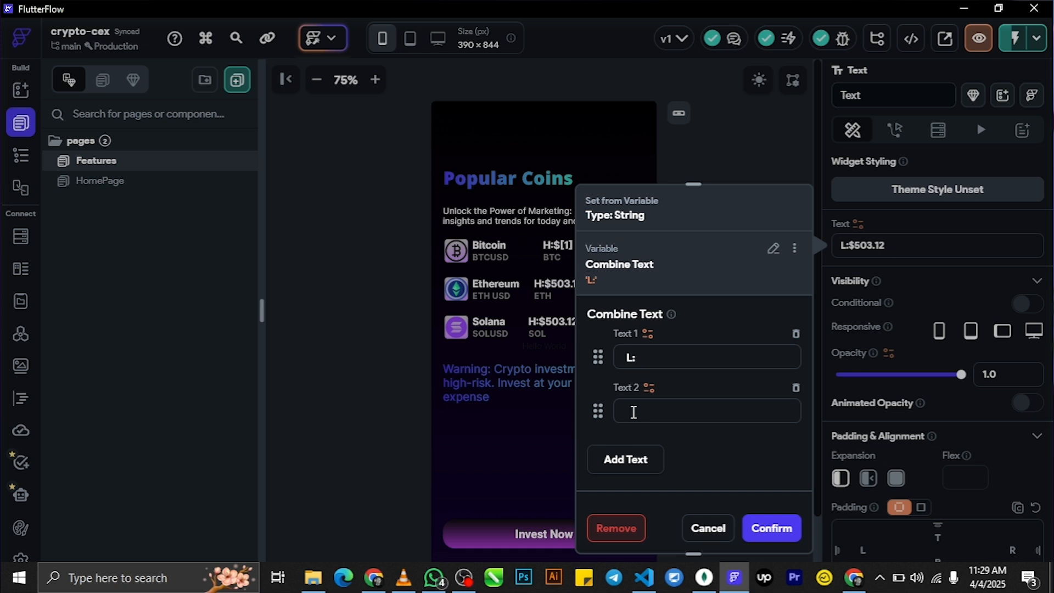
{"action": "type", "text": "$"}
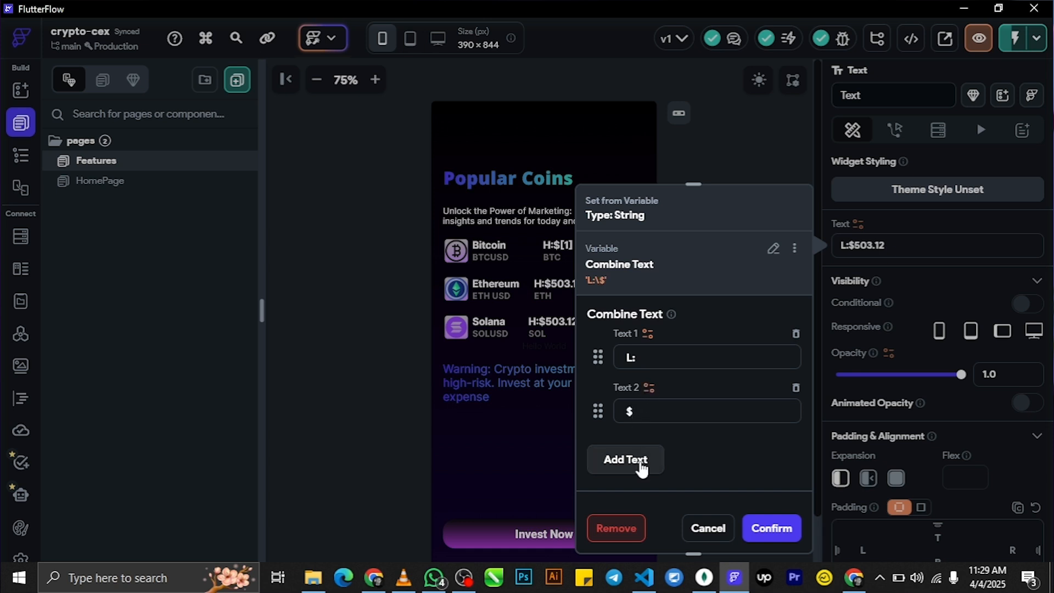
Step: Add the ETH Response JSON body's predefined path low as Text 3 and apply the low price combination
{"action": "left_click", "coordinate": [625, 459]}
{"action": "left_click", "coordinate": [647, 442]}
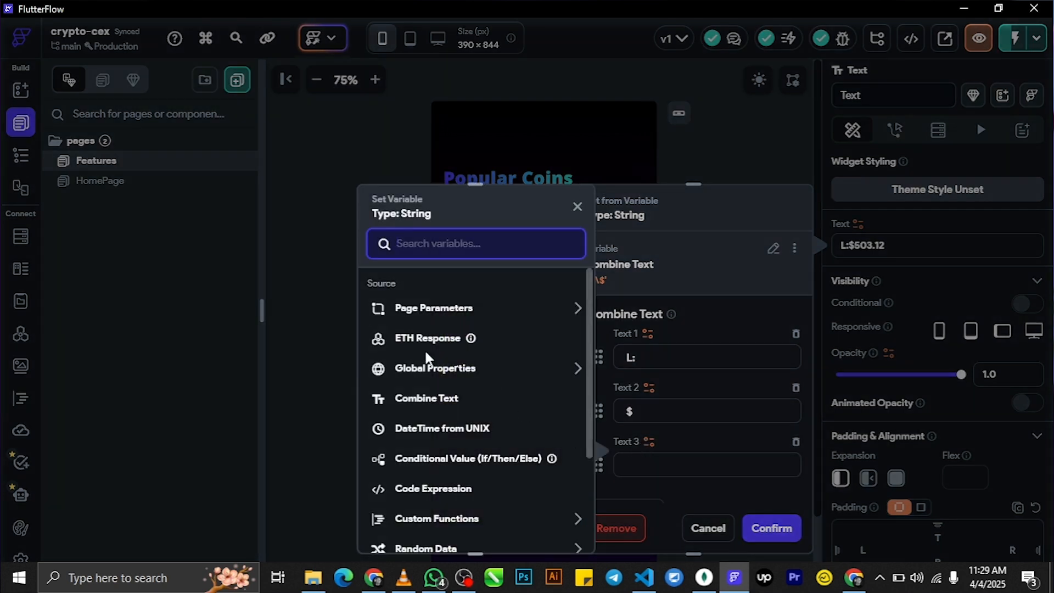
{"action": "left_click", "coordinate": [513, 340]}
{"action": "left_click", "coordinate": [508, 439]}
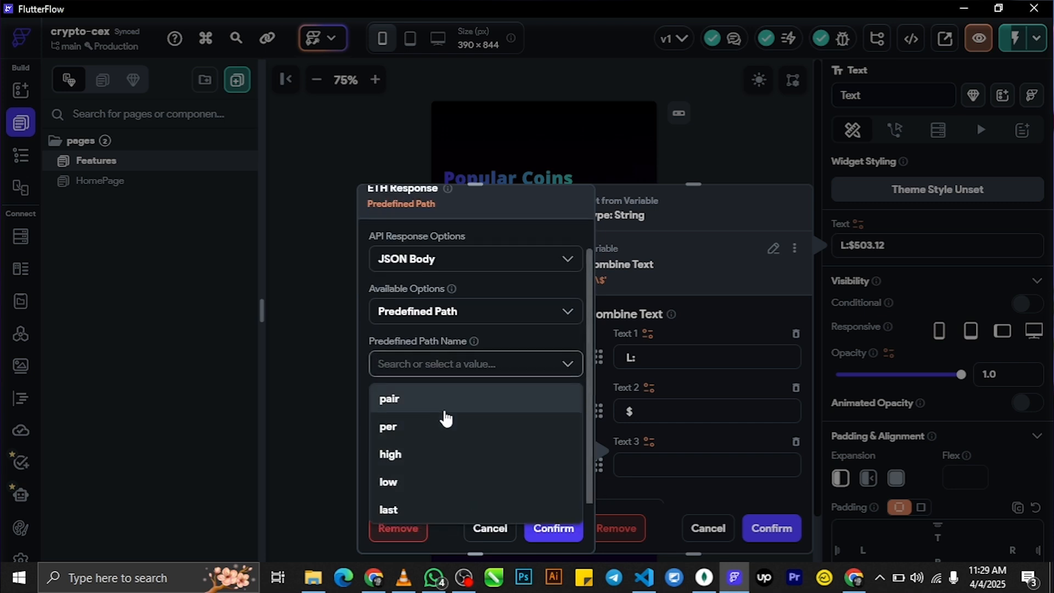
{"action": "left_click", "coordinate": [426, 486]}
{"action": "left_click", "coordinate": [552, 528]}
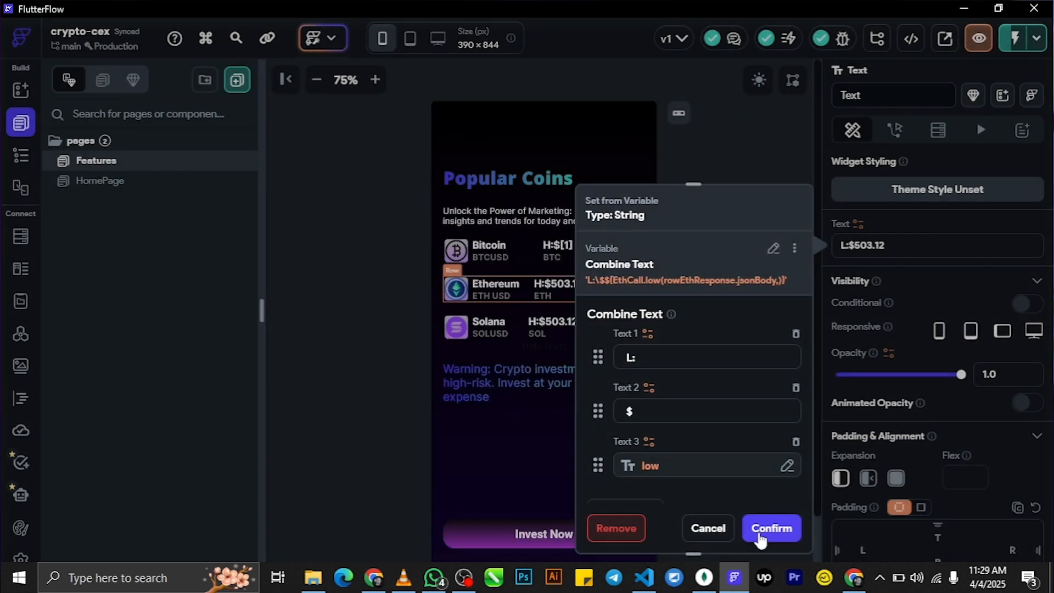
{"action": "left_click", "coordinate": [771, 527]}
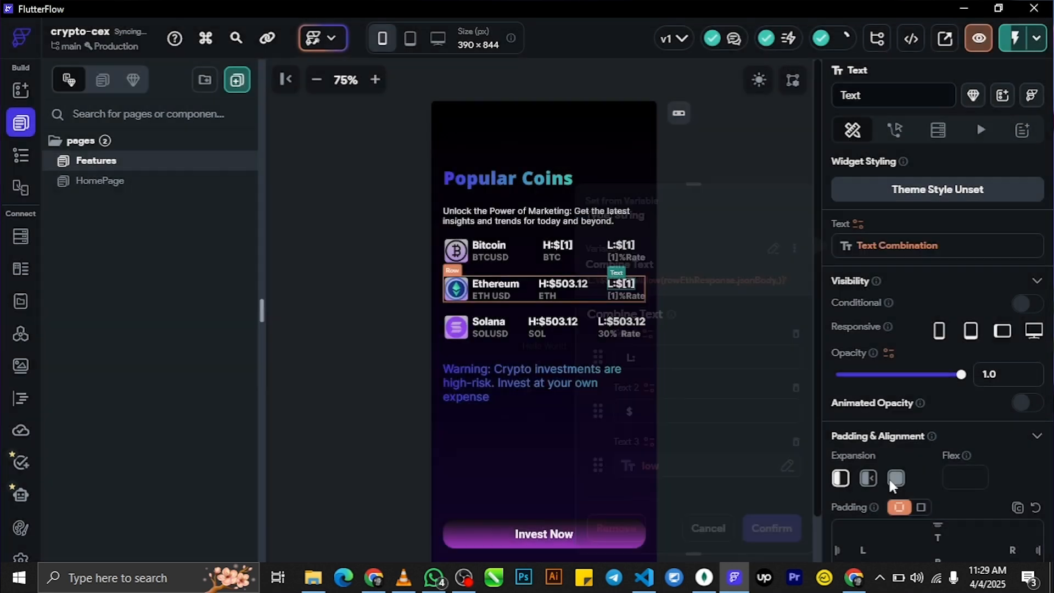
Step: Start a Combine Text for the Ethereum row's high price, with H: as Text 1 and $ as Text 2
{"action": "left_click", "coordinate": [566, 287]}
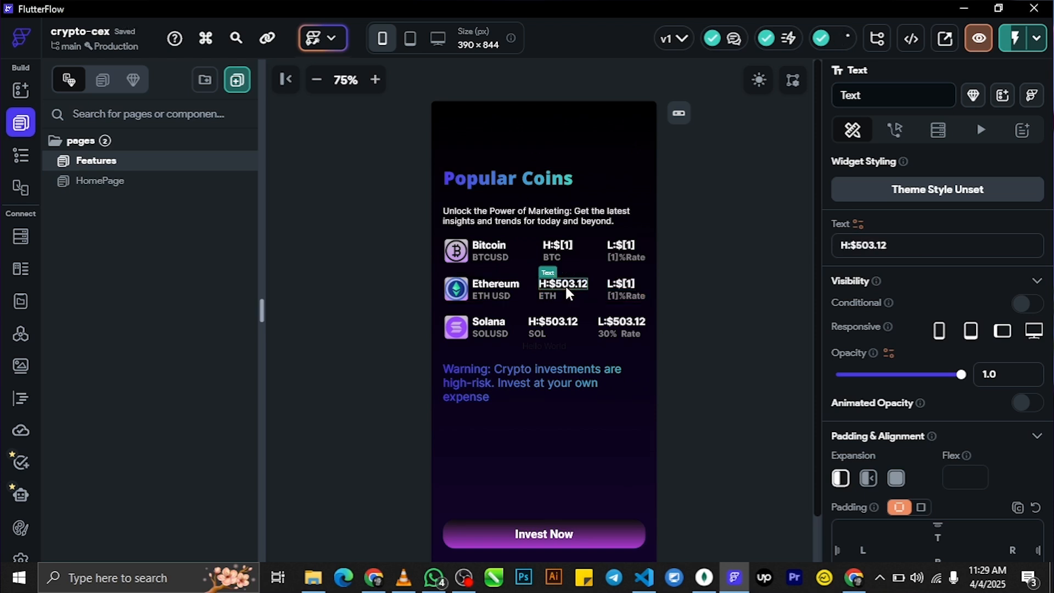
{"action": "left_click", "coordinate": [860, 227]}
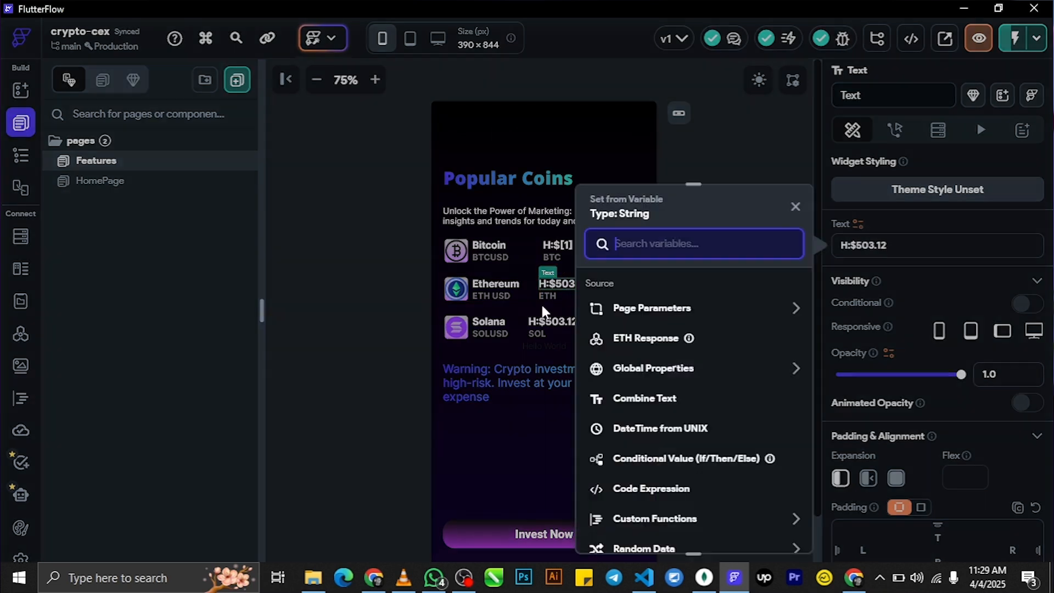
{"action": "left_click", "coordinate": [664, 401]}
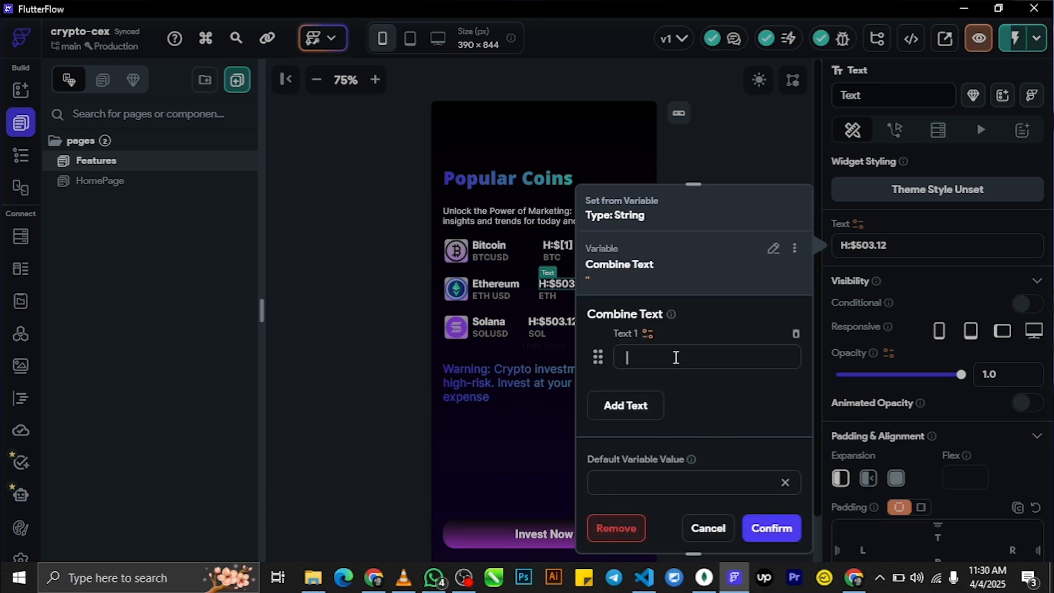
{"action": "type", "text": "H:"}
{"action": "left_click", "coordinate": [639, 414]}
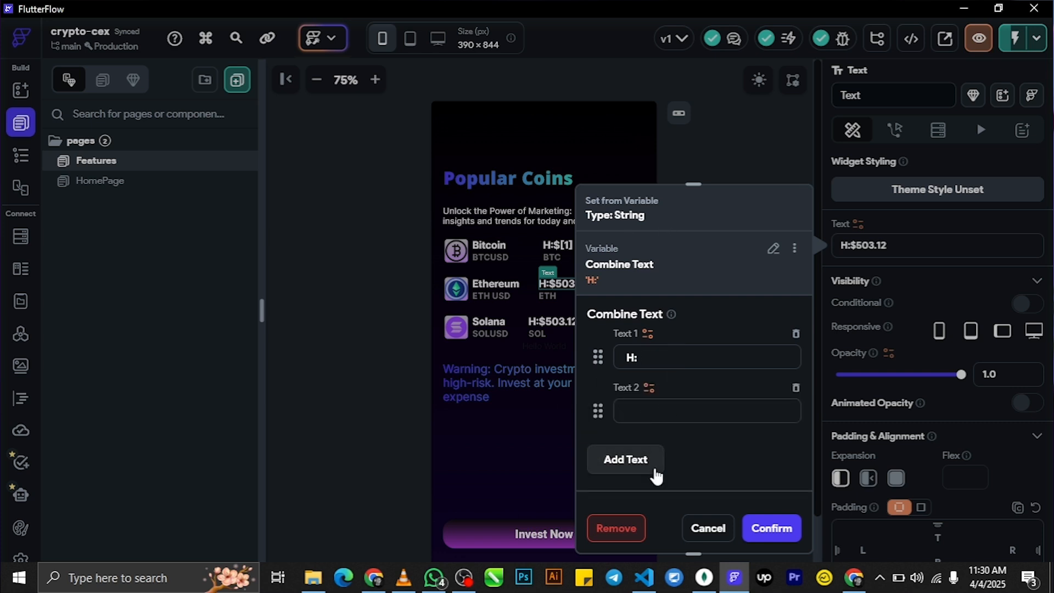
{"action": "left_click", "coordinate": [656, 412]}
{"action": "type", "text": "$"}
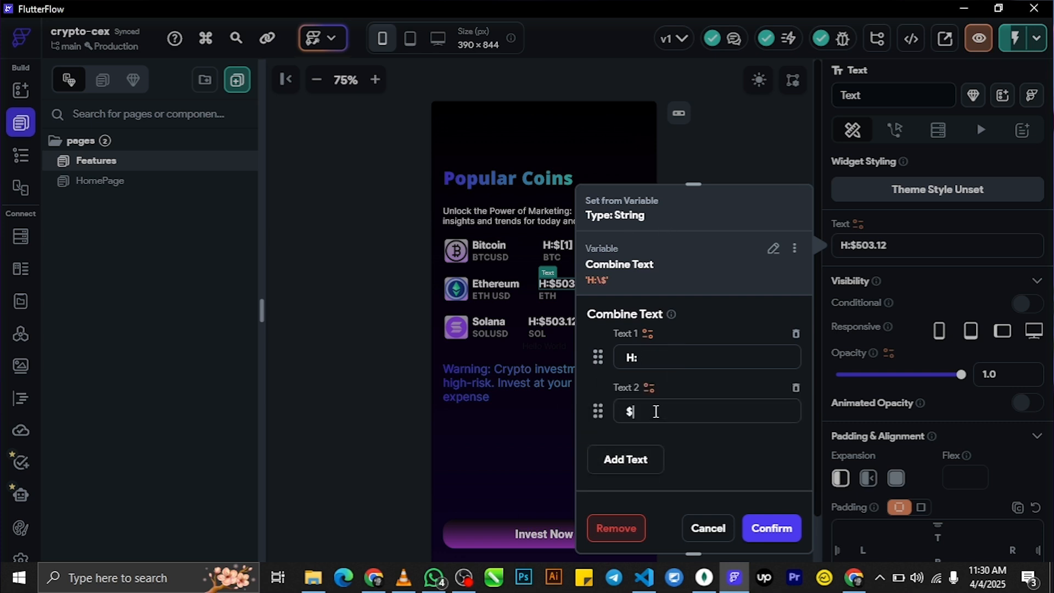
Step: Add the ETH Response JSON body's predefined path high as Text 3 and apply the high price combination
{"action": "left_click", "coordinate": [635, 460]}
{"action": "left_click", "coordinate": [649, 442]}
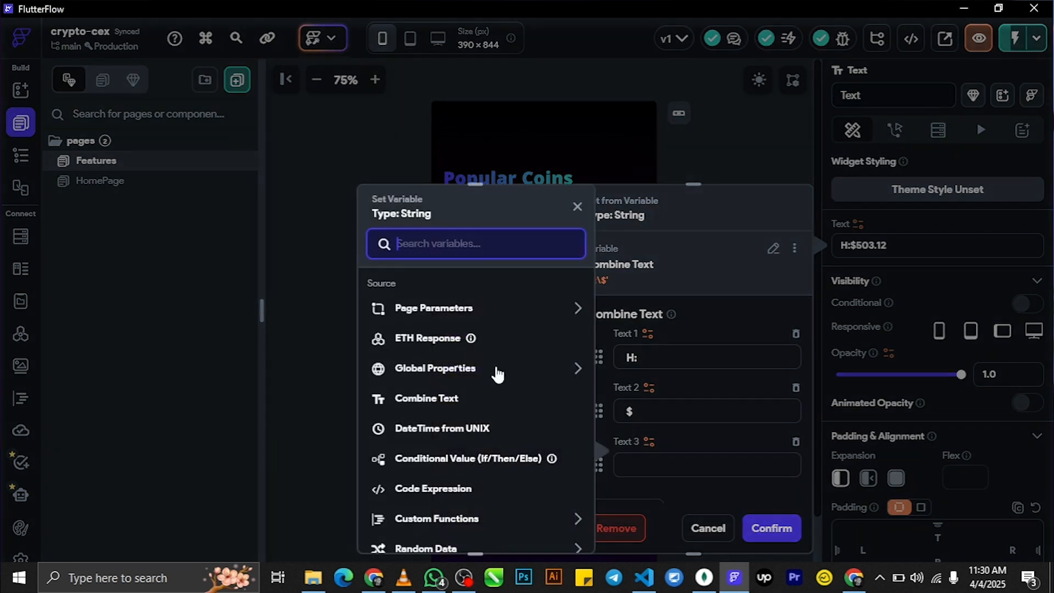
{"action": "left_click", "coordinate": [442, 345]}
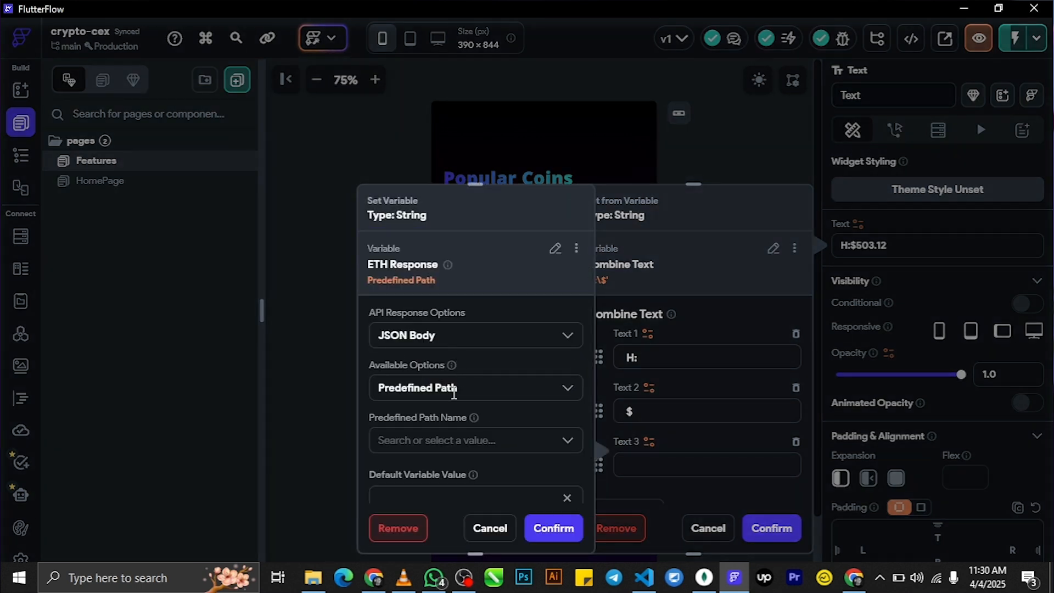
{"action": "left_click", "coordinate": [464, 439]}
{"action": "left_click", "coordinate": [406, 453]}
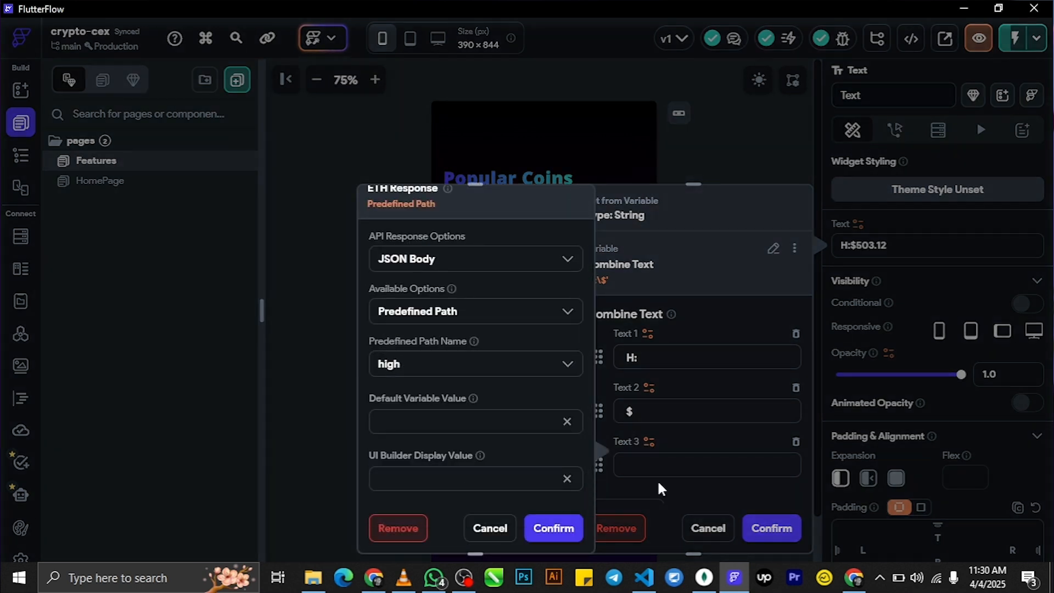
{"action": "left_click", "coordinate": [555, 529]}
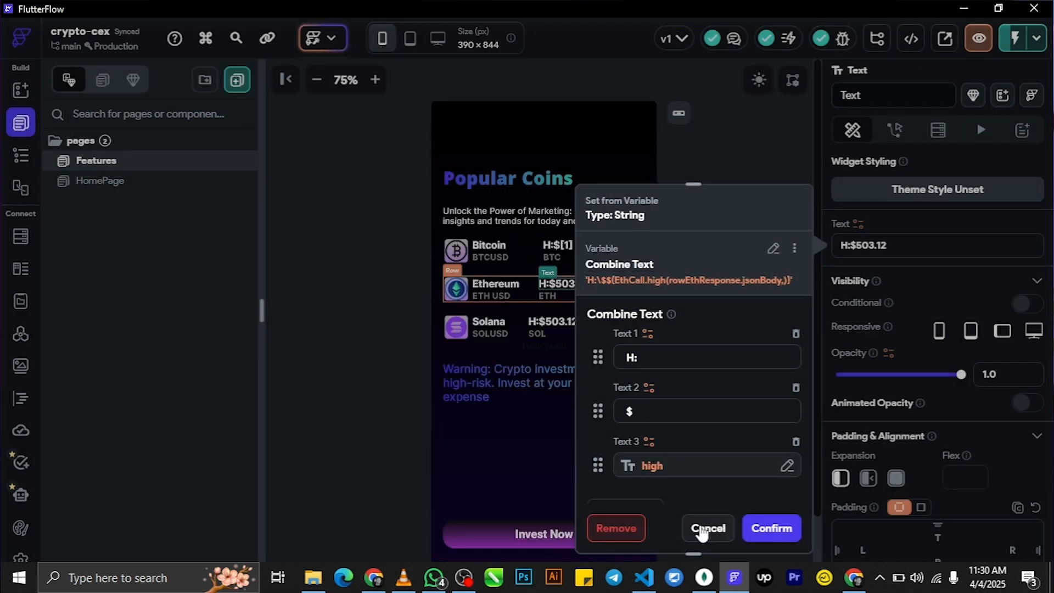
{"action": "left_click", "coordinate": [766, 529]}
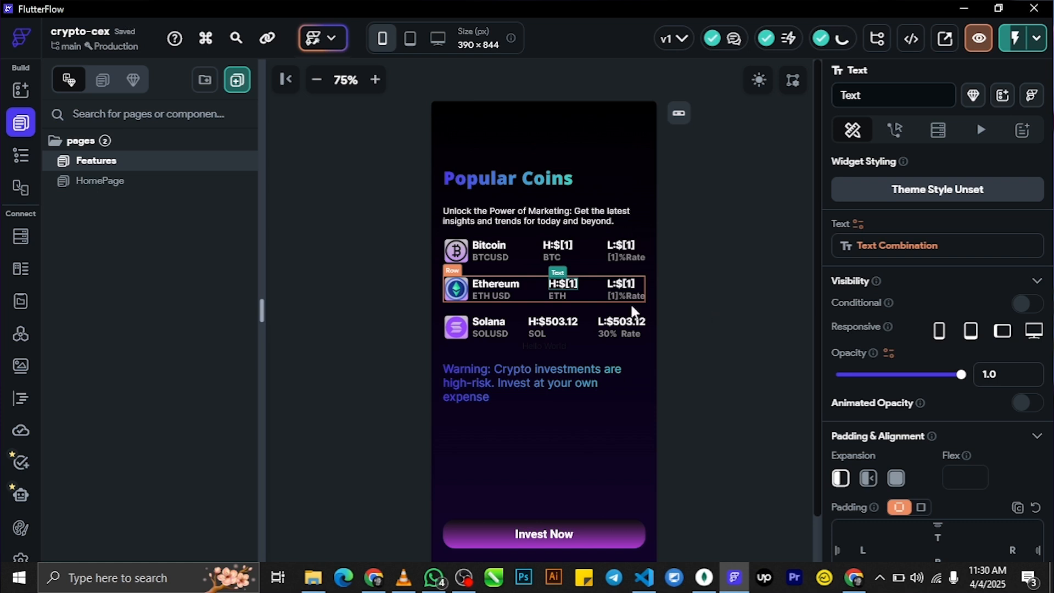
Step: Bind the Ethereum row's ETH text to the ETH Response JSON body's predefined path last, with last as the default value
{"action": "left_click", "coordinate": [558, 297]}
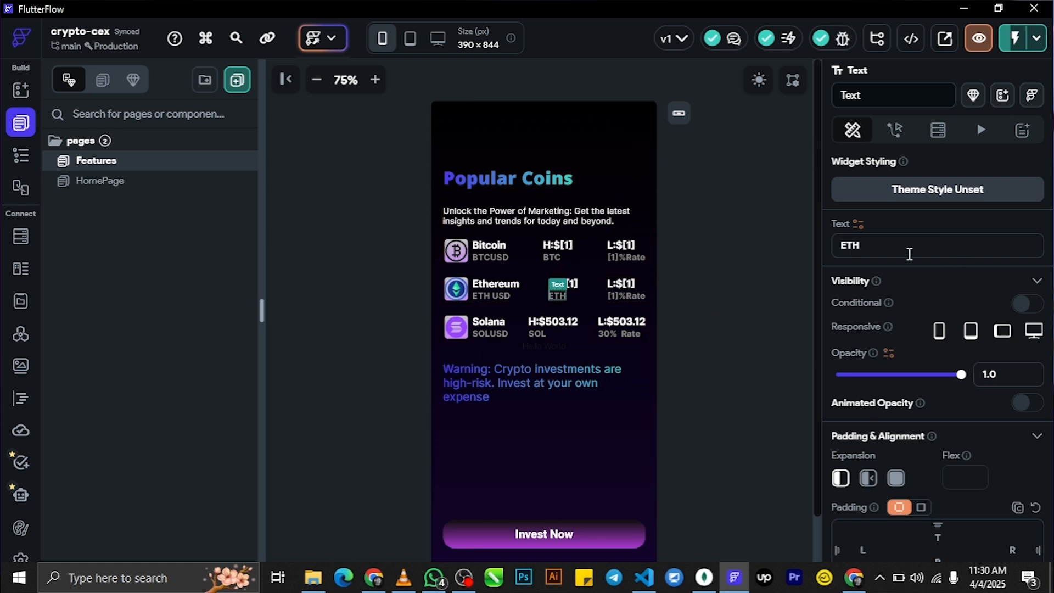
{"action": "left_click", "coordinate": [858, 224]}
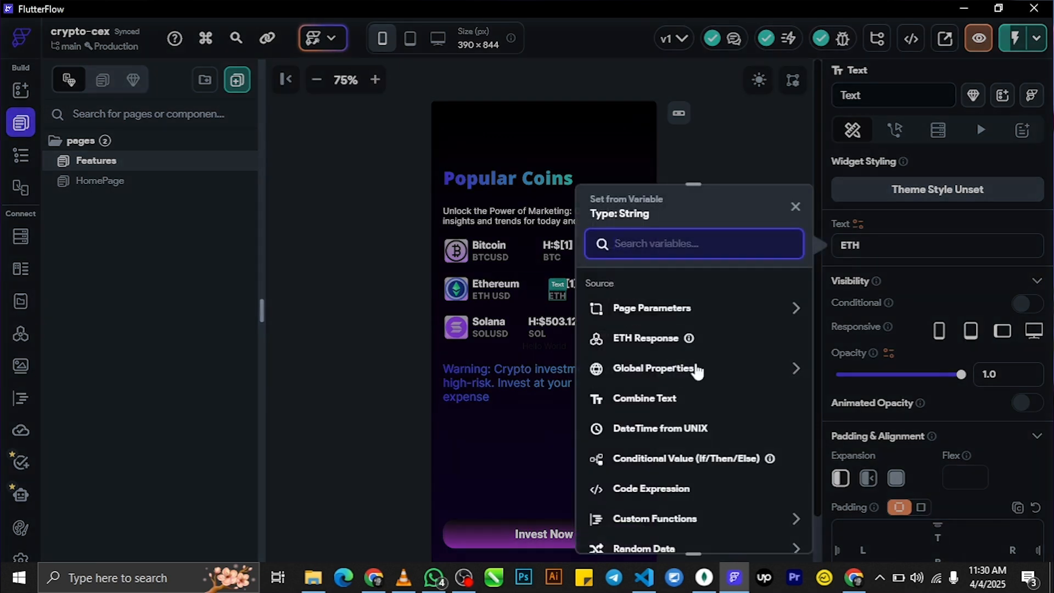
{"action": "left_click", "coordinate": [666, 340]}
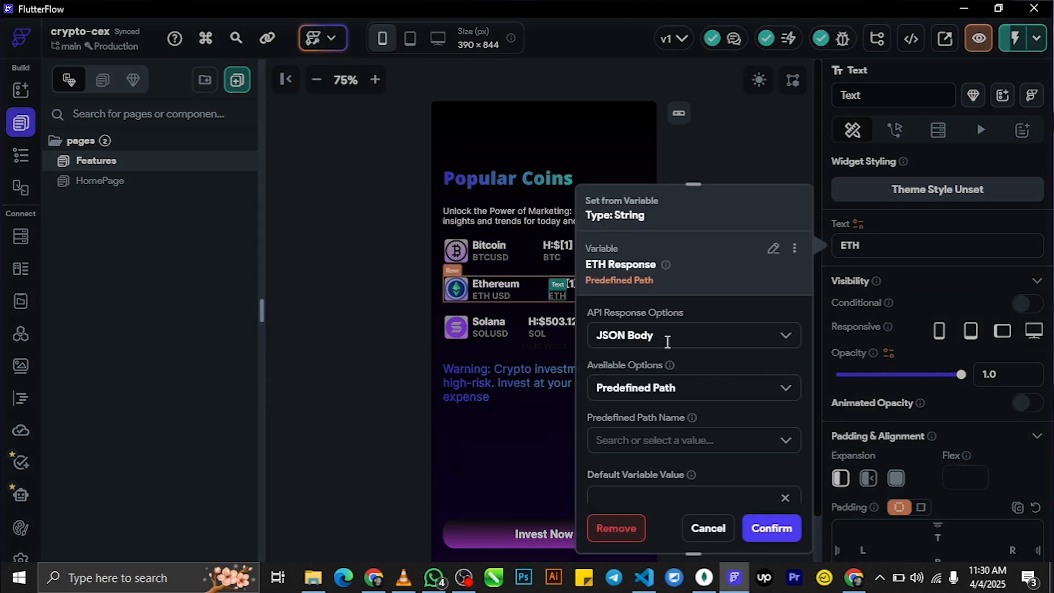
{"action": "left_click", "coordinate": [701, 385]}
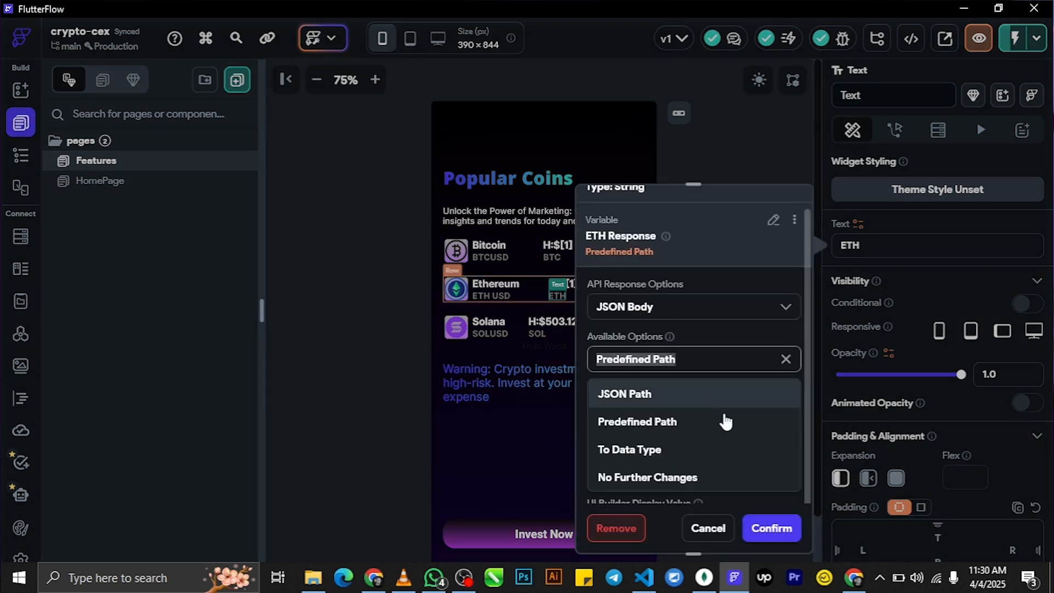
{"action": "left_click", "coordinate": [733, 345]}
{"action": "scroll", "coordinate": [746, 456], "scroll_direction": "down", "scroll_amount": 1}
{"action": "left_click", "coordinate": [702, 363]}
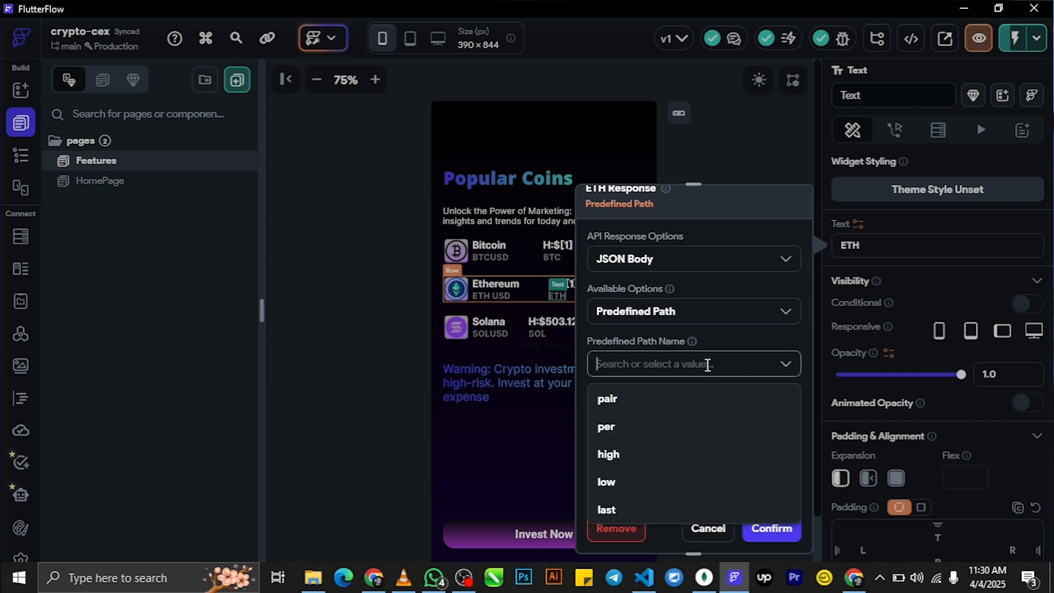
{"action": "left_click", "coordinate": [635, 511]}
{"action": "left_click", "coordinate": [771, 528]}
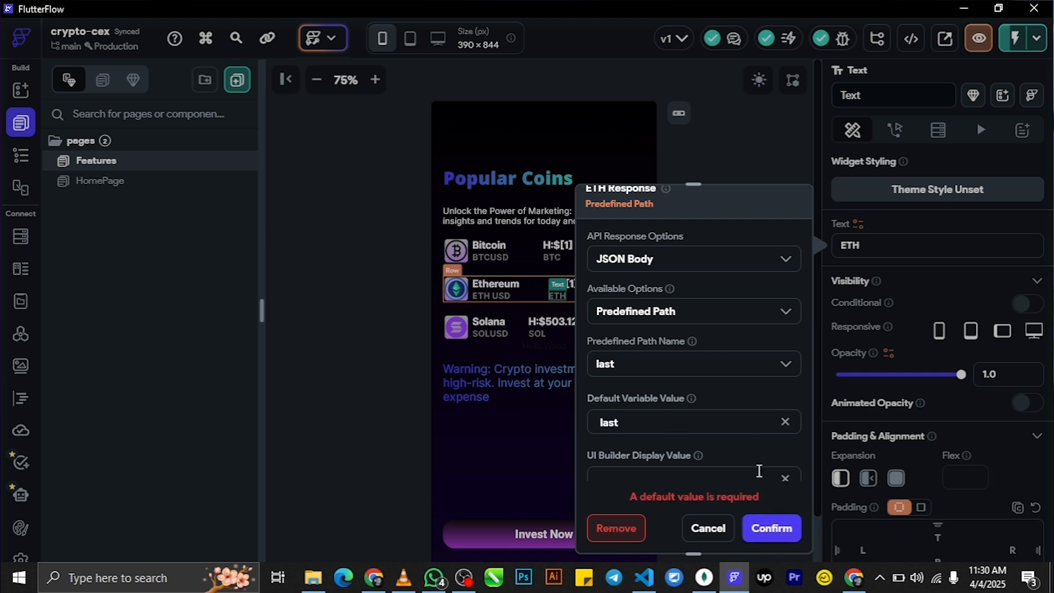
{"action": "left_click", "coordinate": [770, 536]}
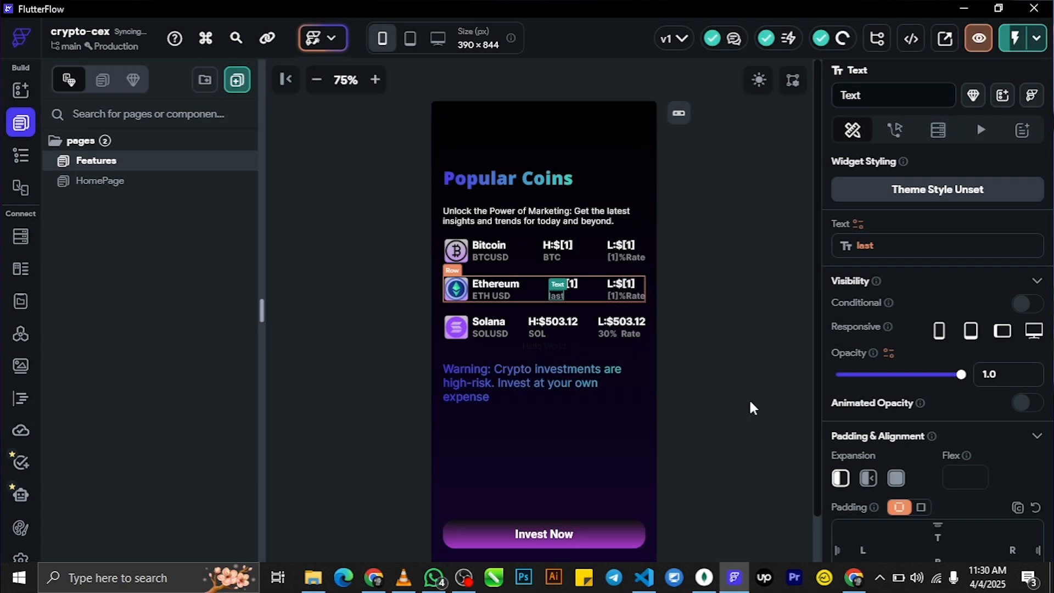
{"action": "left_click", "coordinate": [676, 348]}
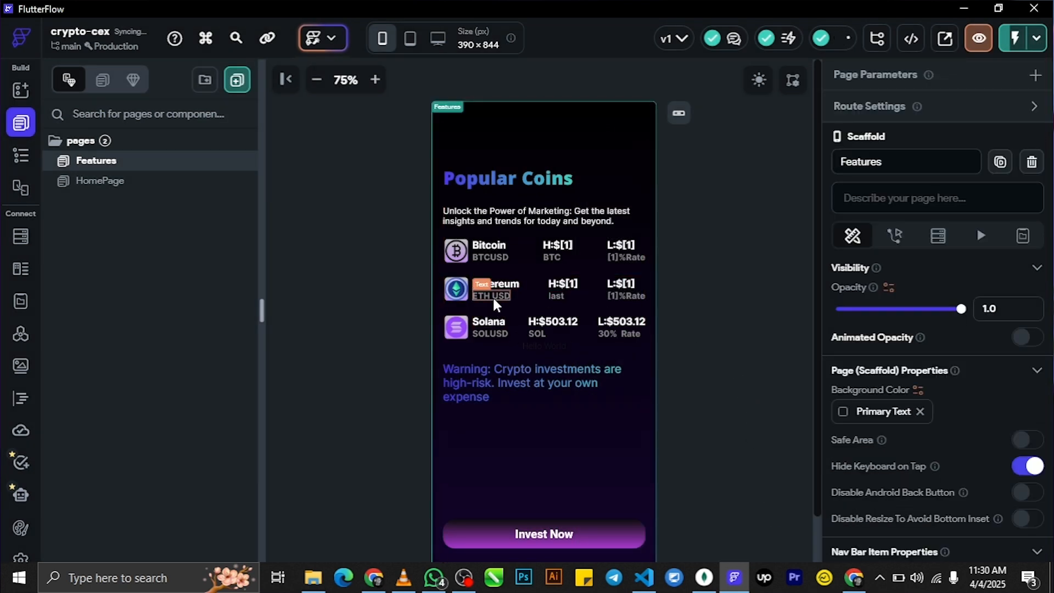
Step: Bind the Ethereum row's ETH USD text to the ETH Response JSON body's predefined path pair, with pair as the default value
{"action": "left_click", "coordinate": [493, 295]}
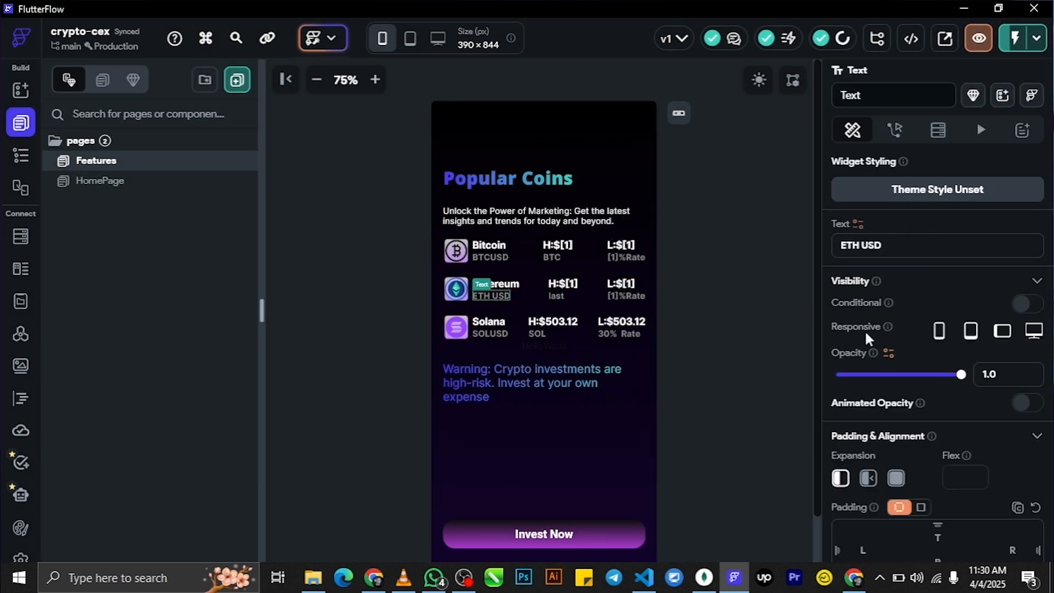
{"action": "left_click", "coordinate": [859, 225]}
{"action": "left_click", "coordinate": [661, 339]}
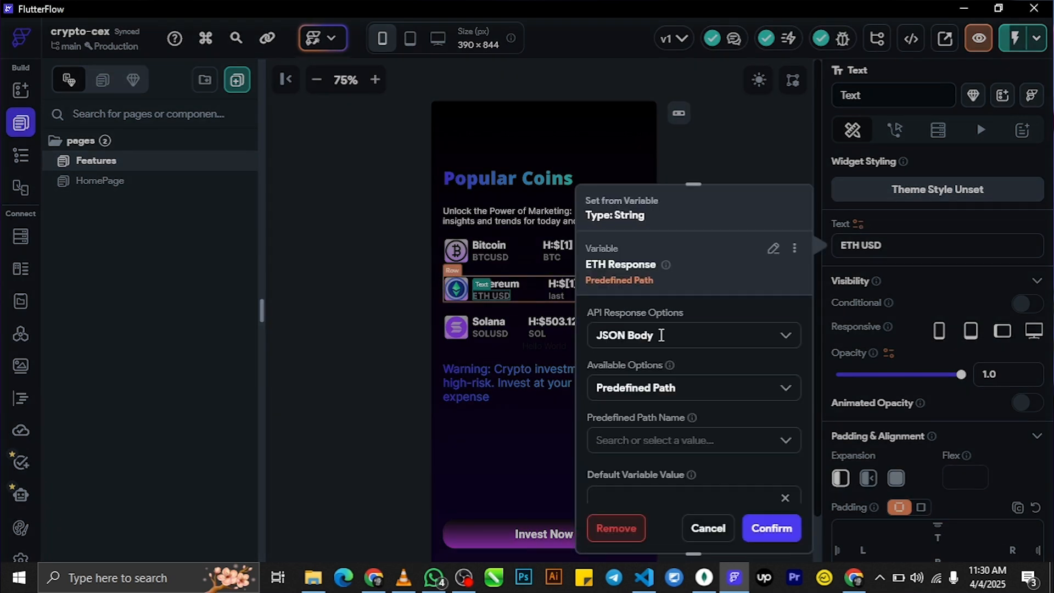
{"action": "left_click", "coordinate": [687, 447]}
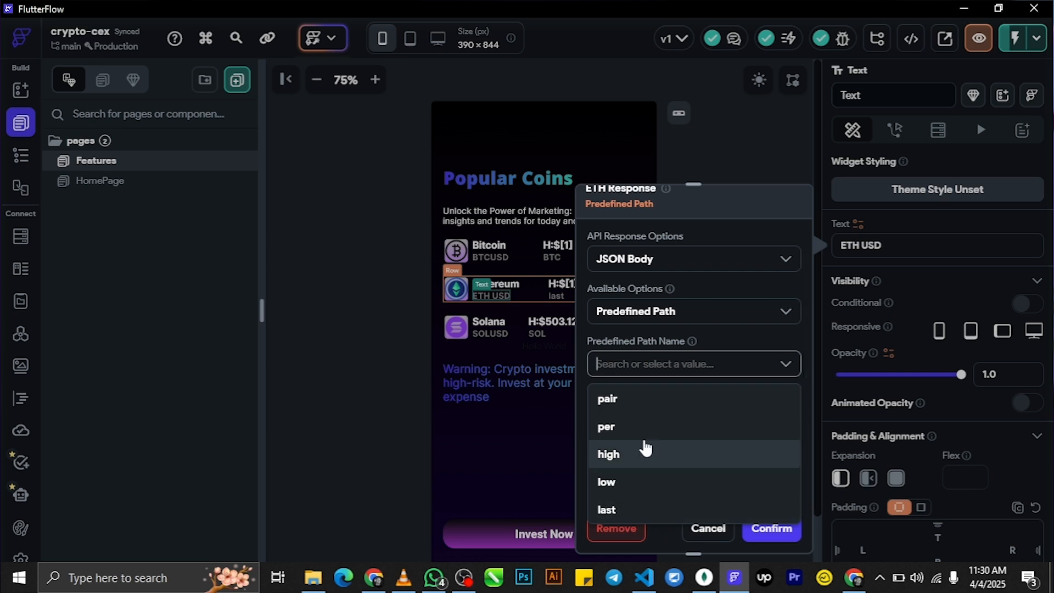
{"action": "left_click", "coordinate": [638, 407]}
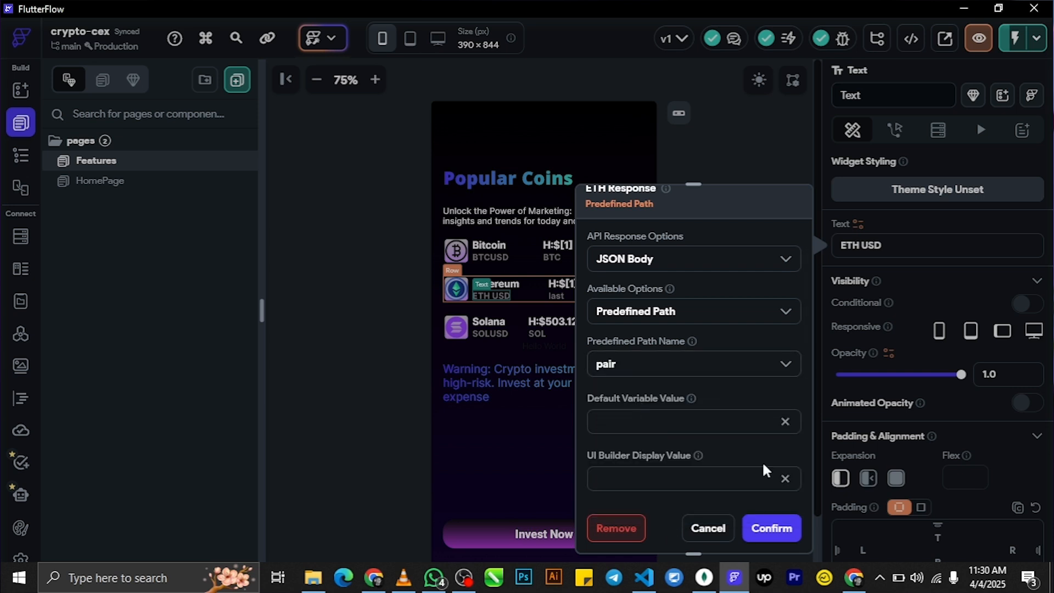
{"action": "left_click", "coordinate": [793, 528]}
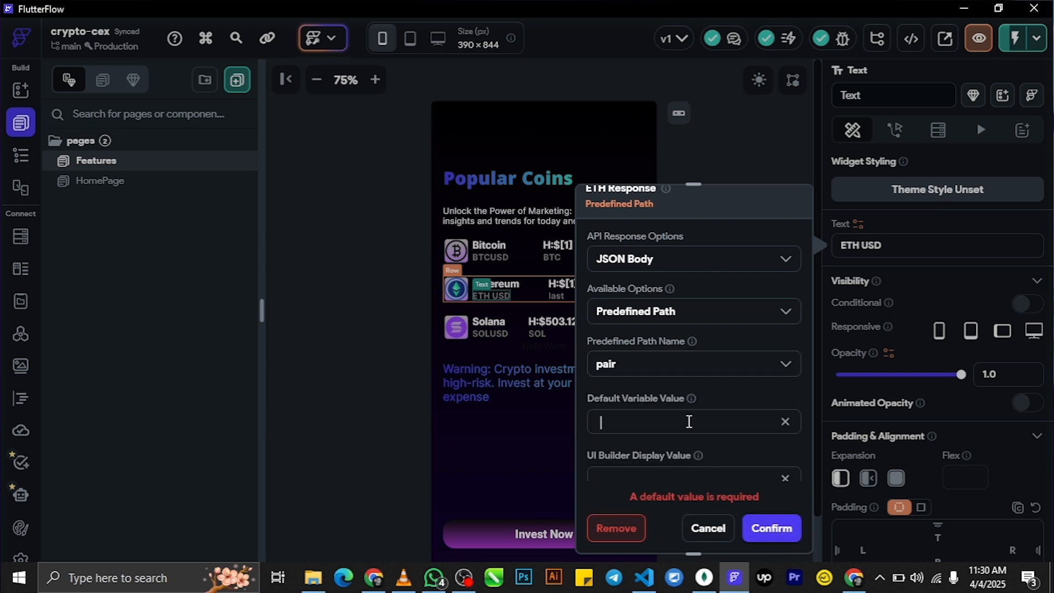
{"action": "left_click", "coordinate": [757, 528]}
{"action": "left_click", "coordinate": [715, 323]}
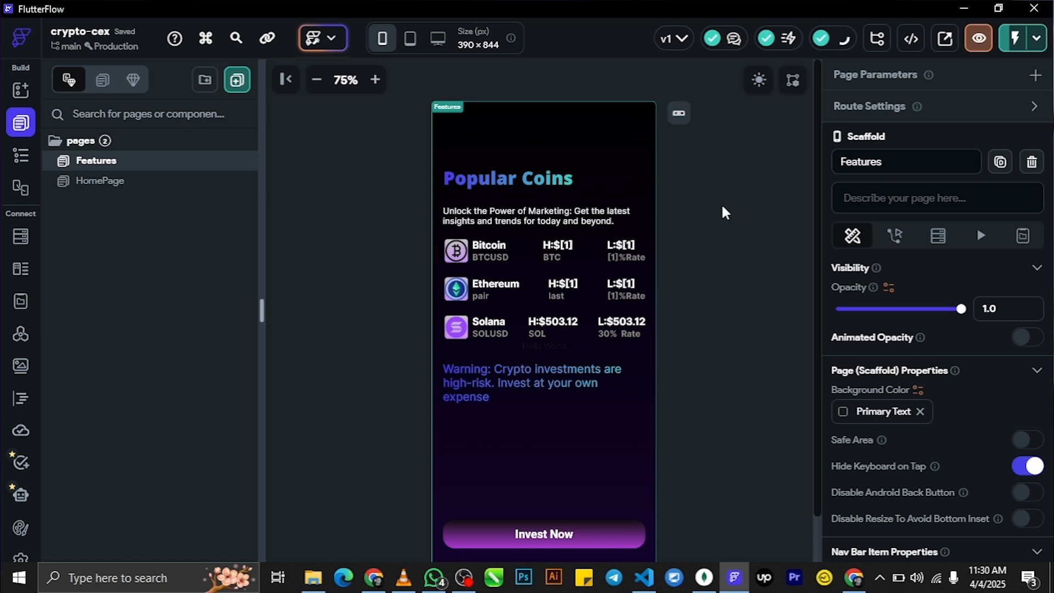
Step: Switch to the Test Mode session in the browser, instantly reload the app, and open the Features page to check the coin rows
{"action": "left_click", "coordinate": [1014, 38]}
{"action": "left_click", "coordinate": [681, 520]}
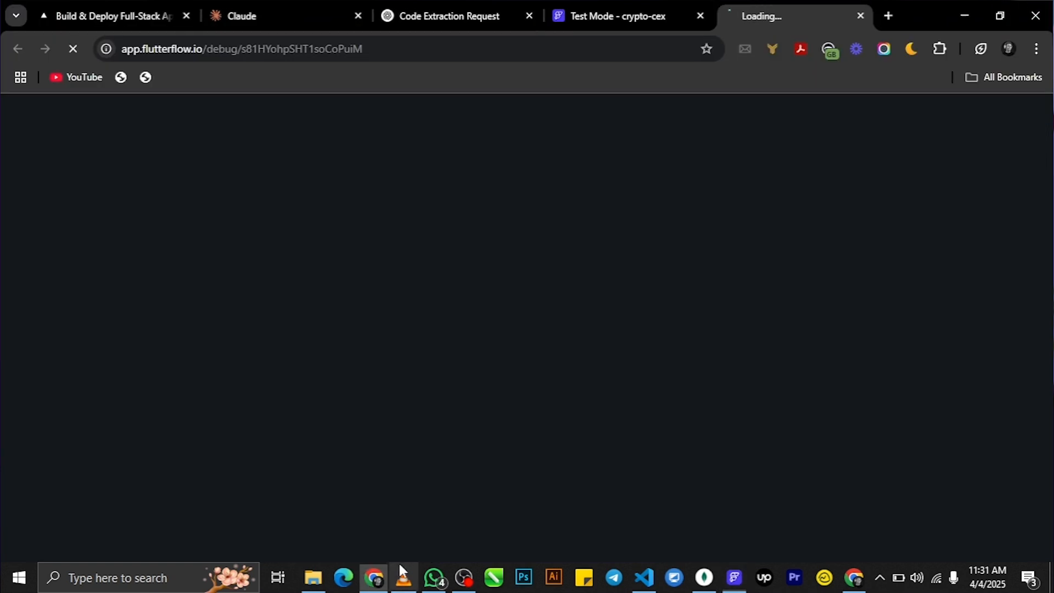
{"action": "left_click", "coordinate": [625, 17]}
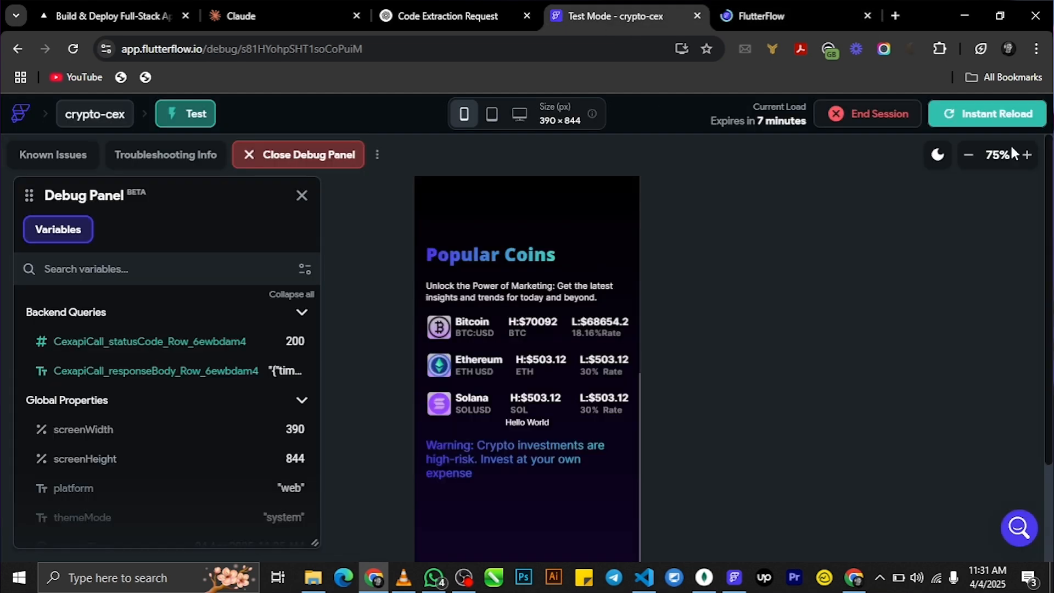
{"action": "left_click", "coordinate": [990, 122]}
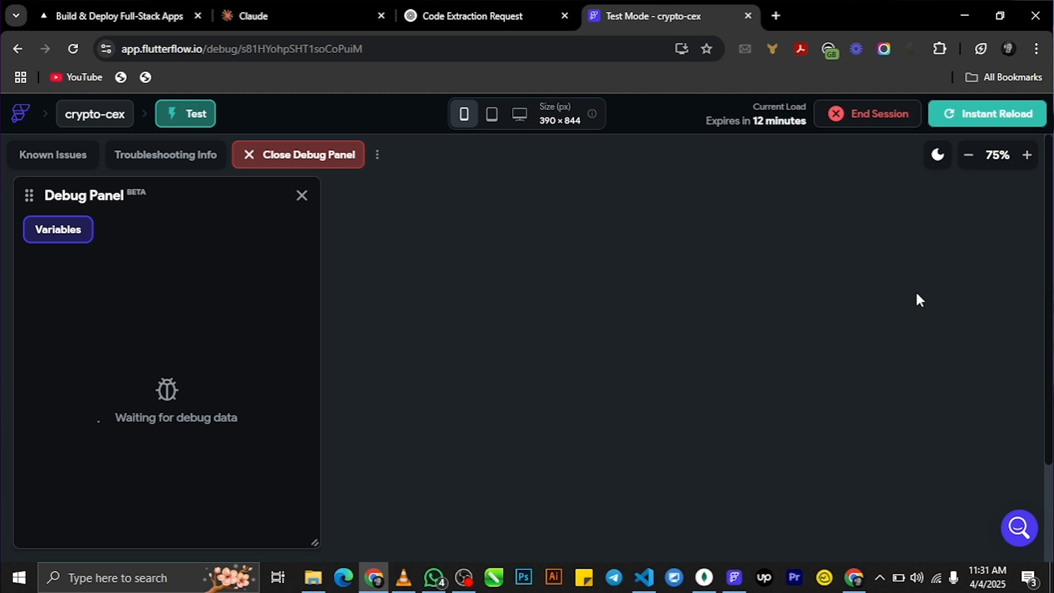
{"action": "scroll", "coordinate": [878, 281], "scroll_direction": "down", "scroll_amount": 2}
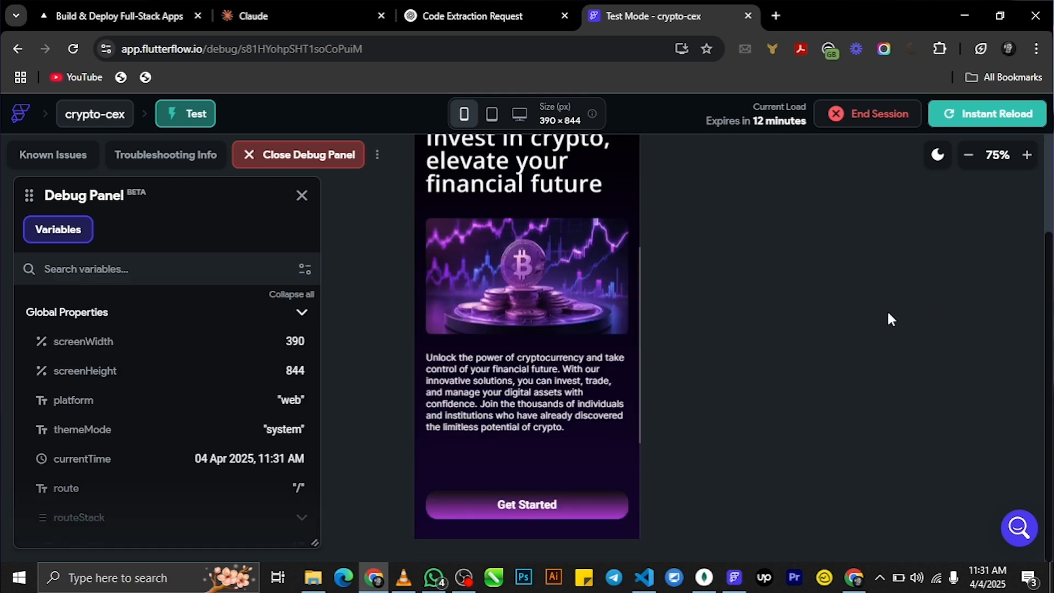
{"action": "scroll", "coordinate": [806, 325], "scroll_direction": "up", "scroll_amount": 2}
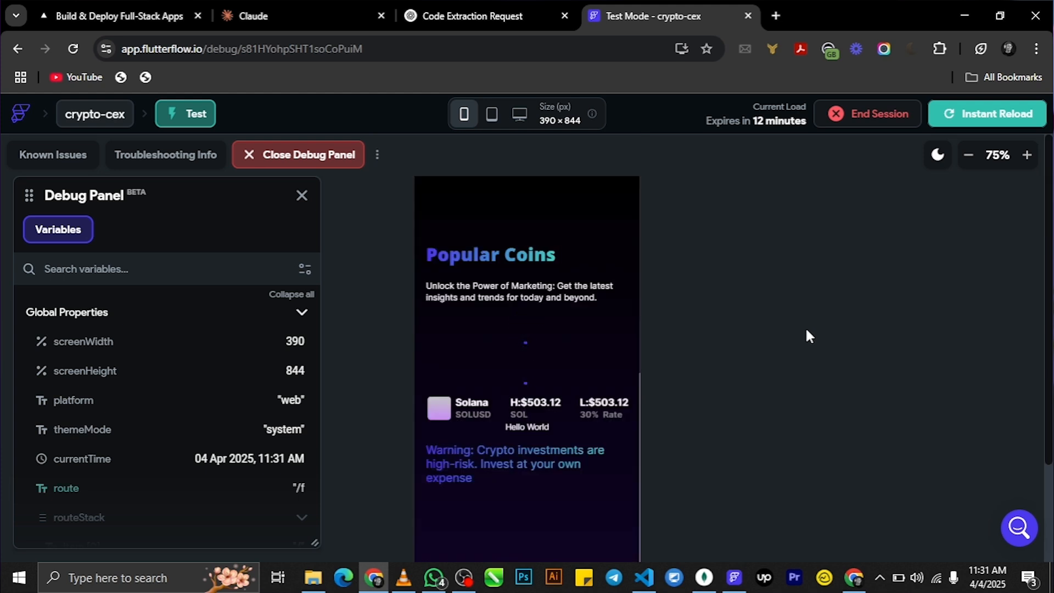